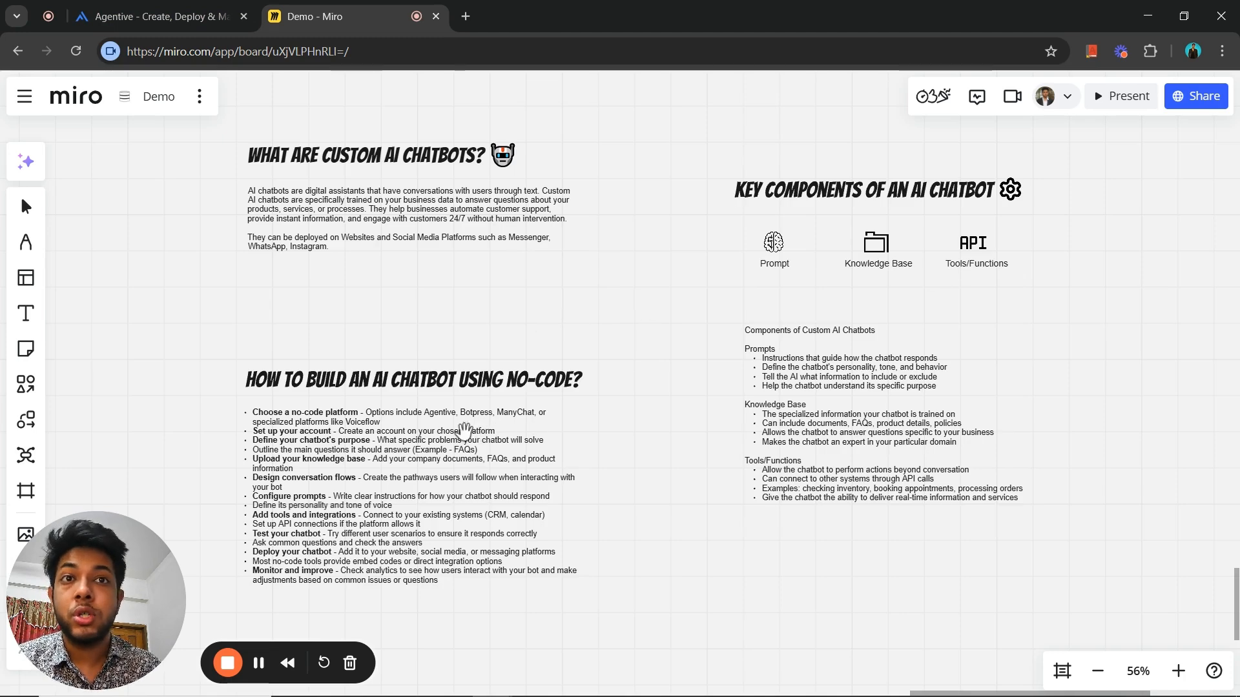
{"action": "mouse_move", "coordinate": [515, 331]}
{"action": "left_mouse_down"}
{"action": "mouse_move", "coordinate": [521, 340]}
{"action": "mouse_move", "coordinate": [506, 340]}
{"action": "left_mouse_up"}
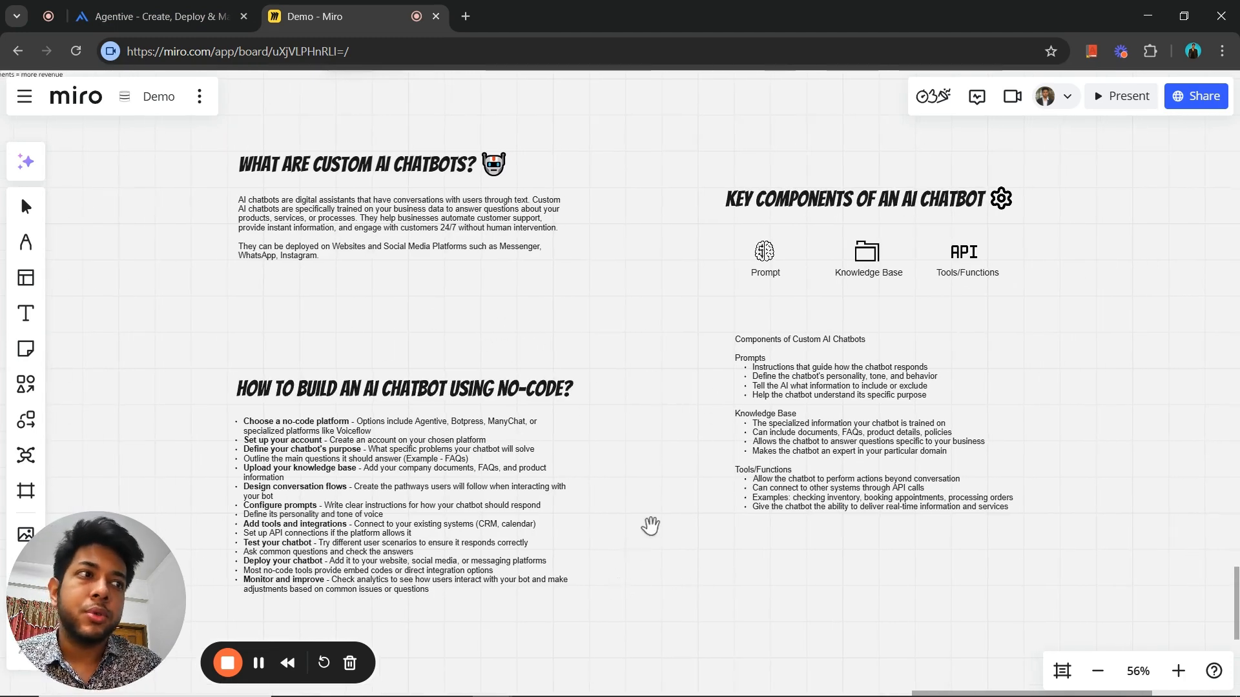
{"action": "scroll", "coordinate": [587, 457], "scroll_direction": "left", "scroll_amount": 1}
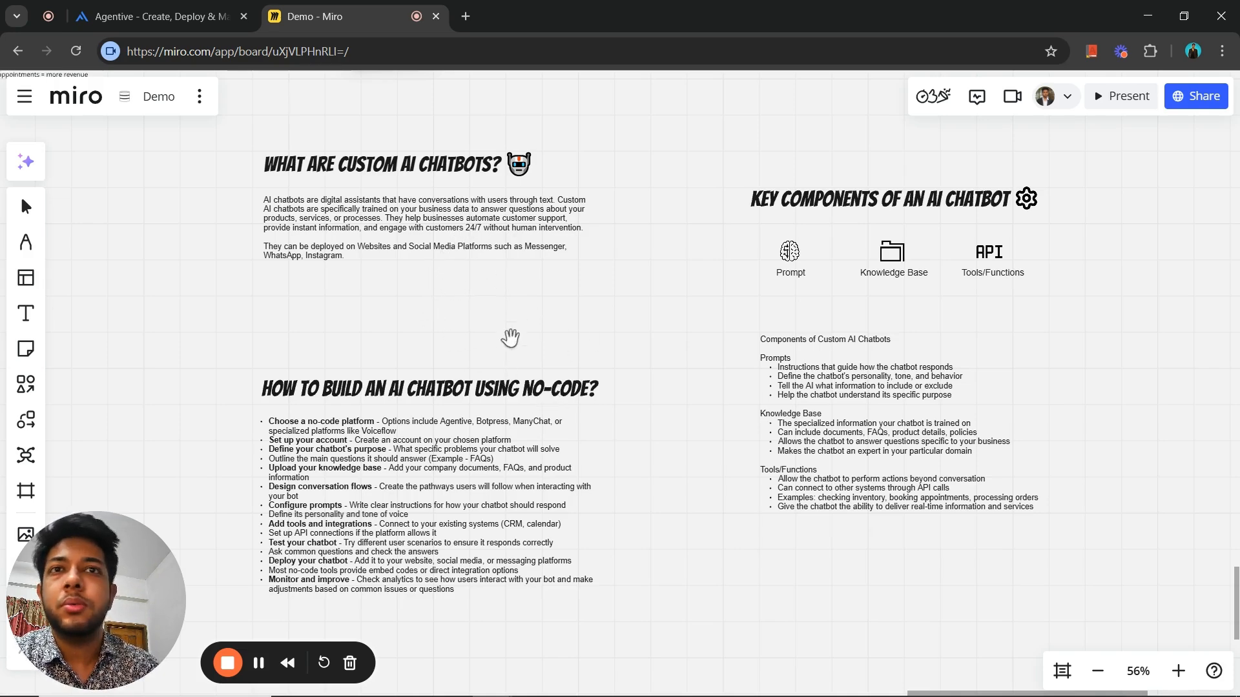
- Switch to the Agentive home page and look over its daily metrics, agent list, knowledge bases and web address
{"action": "left_click", "coordinate": [119, 15]}
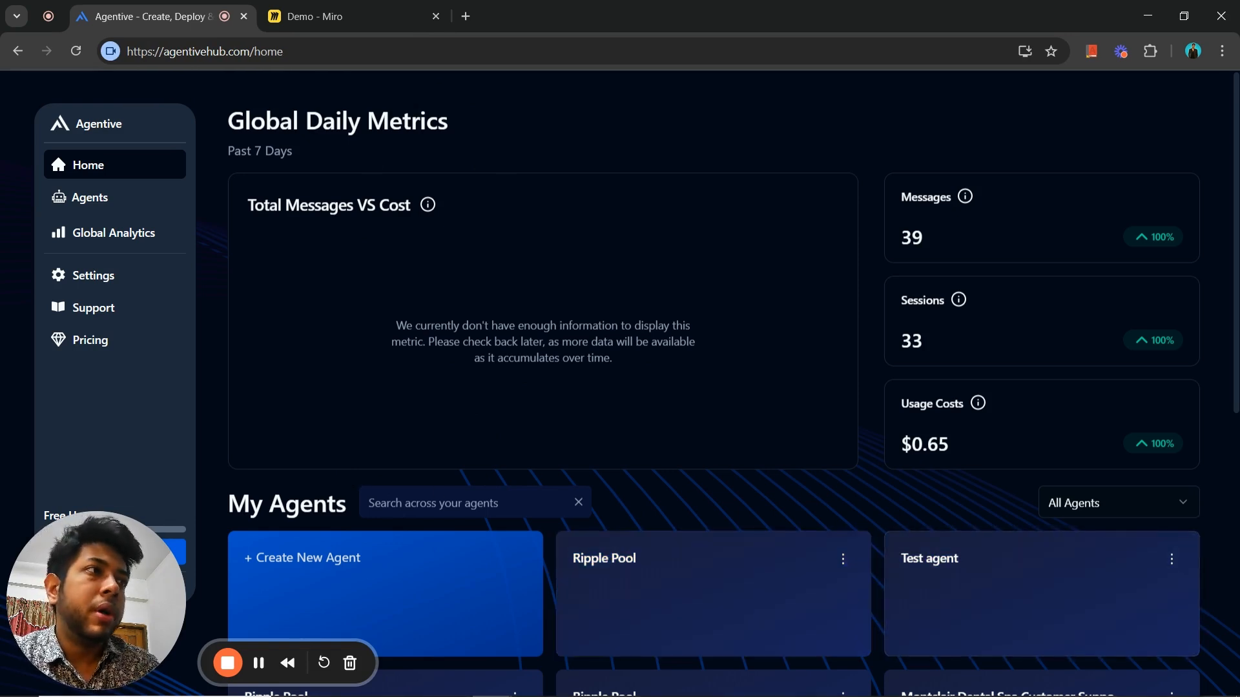
{"action": "scroll", "coordinate": [1237, 353], "scroll_direction": "down", "scroll_amount": 4}
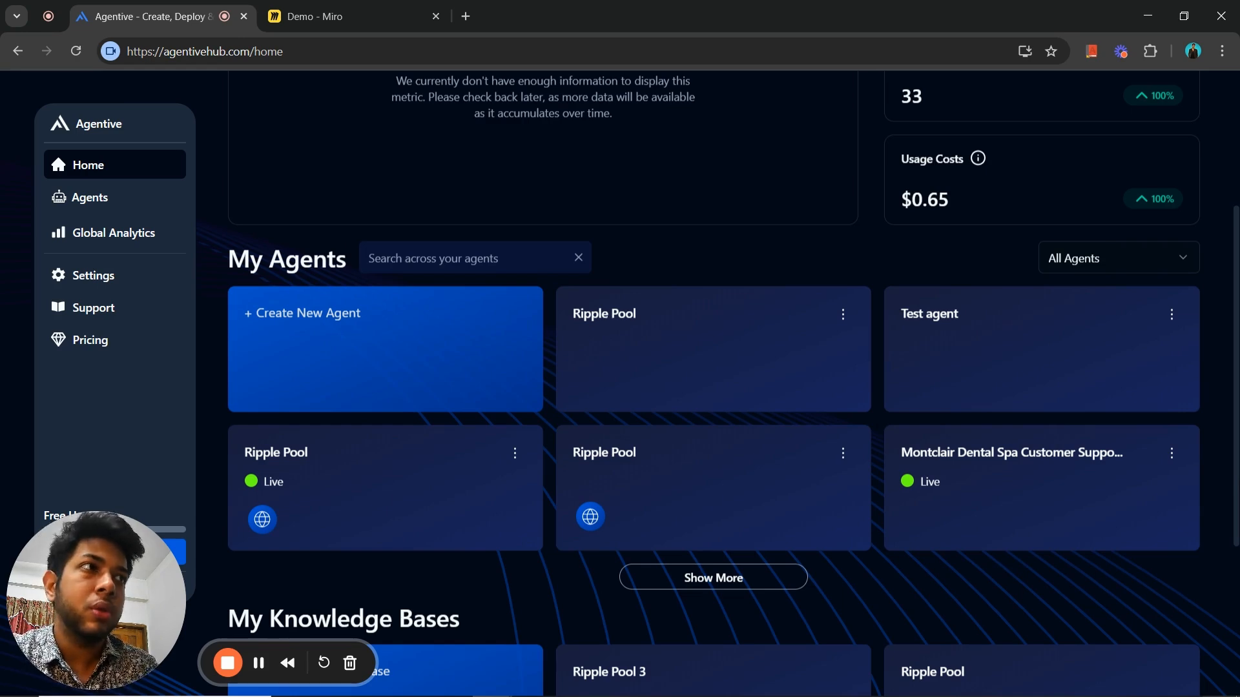
{"action": "scroll", "coordinate": [1235, 324], "scroll_direction": "up", "scroll_amount": 2}
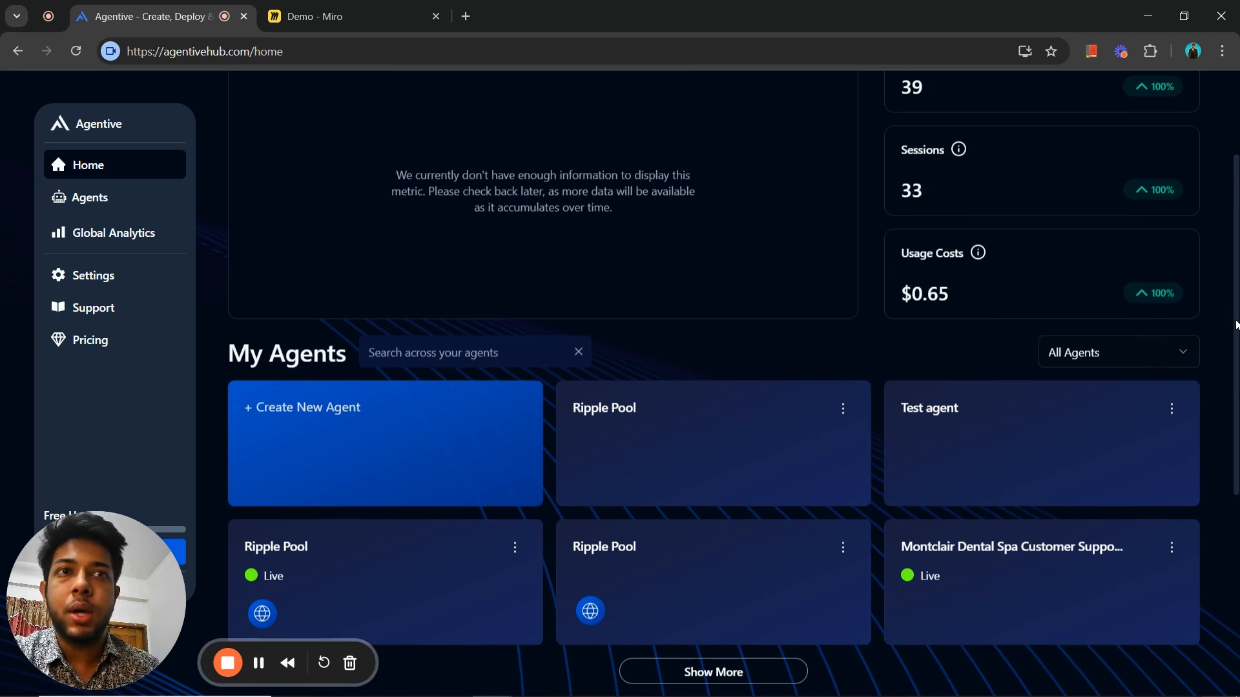
{"action": "scroll", "coordinate": [503, 443], "scroll_direction": "down", "scroll_amount": 1}
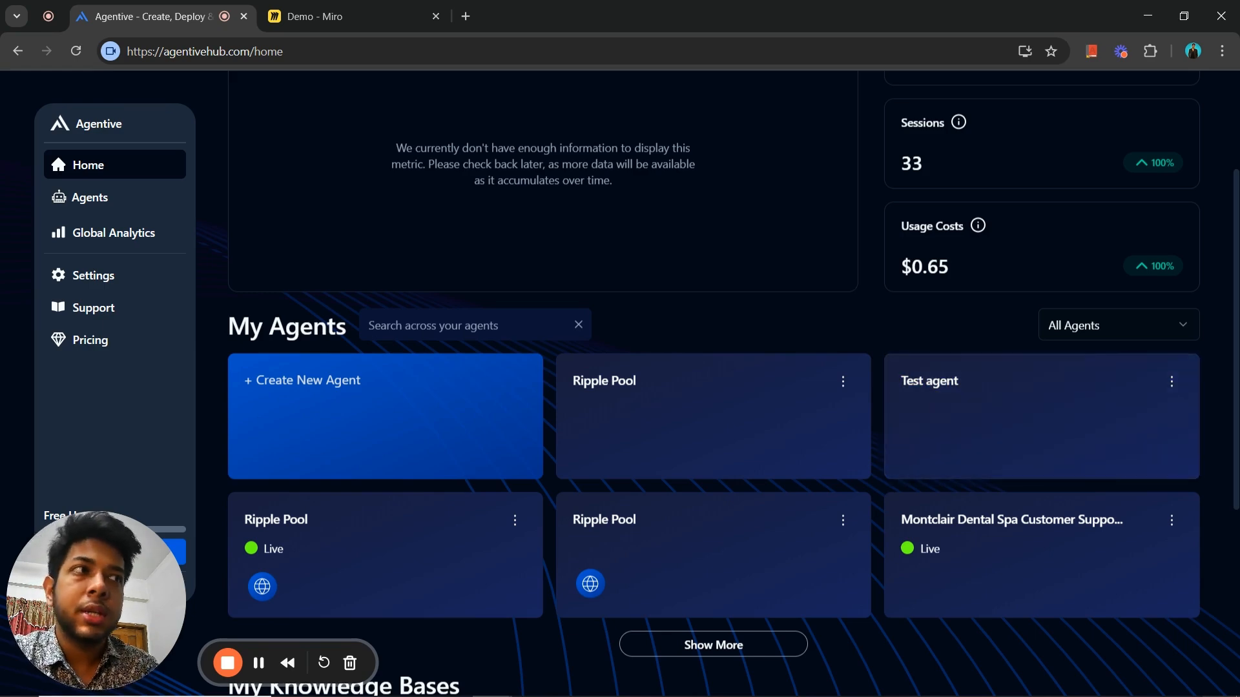
{"action": "scroll", "coordinate": [1232, 465], "scroll_direction": "down", "scroll_amount": 4}
{"action": "scroll", "coordinate": [1223, 226], "scroll_direction": "up", "scroll_amount": 7}
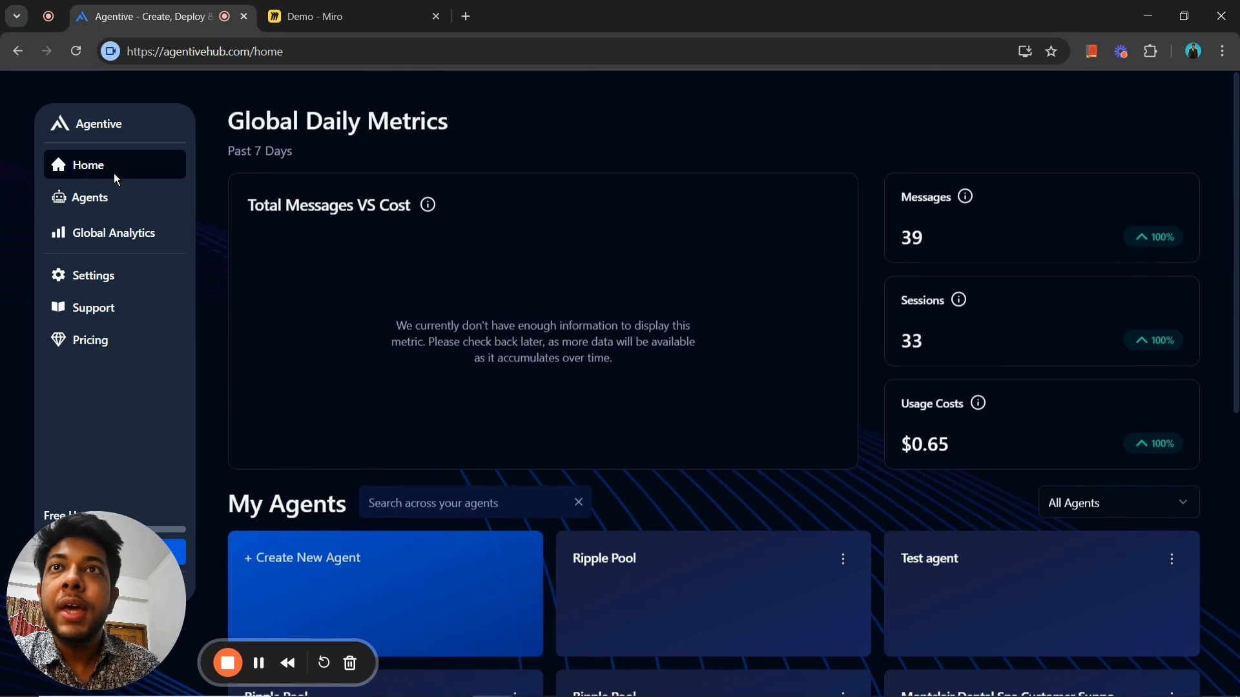
{"action": "left_click", "coordinate": [194, 52]}
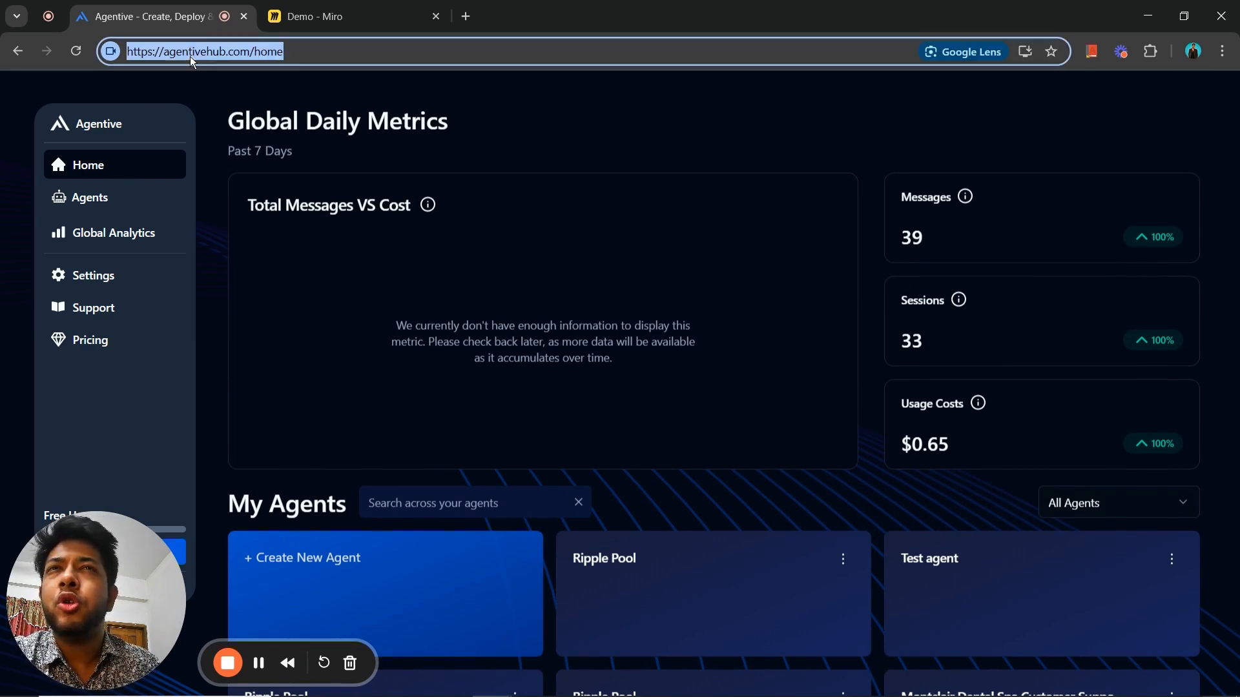
{"action": "left_click", "coordinate": [217, 56]}
{"action": "left_click", "coordinate": [352, 57]}
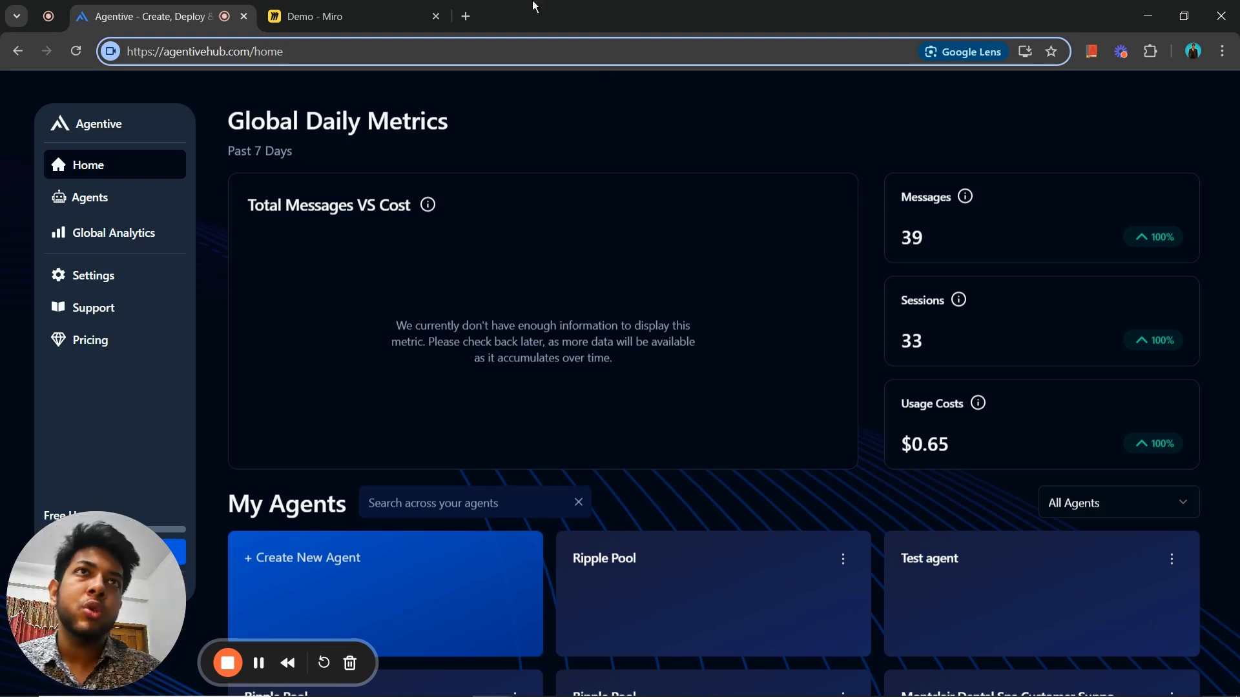
- Search the web for "open ai assistant api" in a new tab and open the Assistants API overview page
{"action": "left_click", "coordinate": [466, 16]}
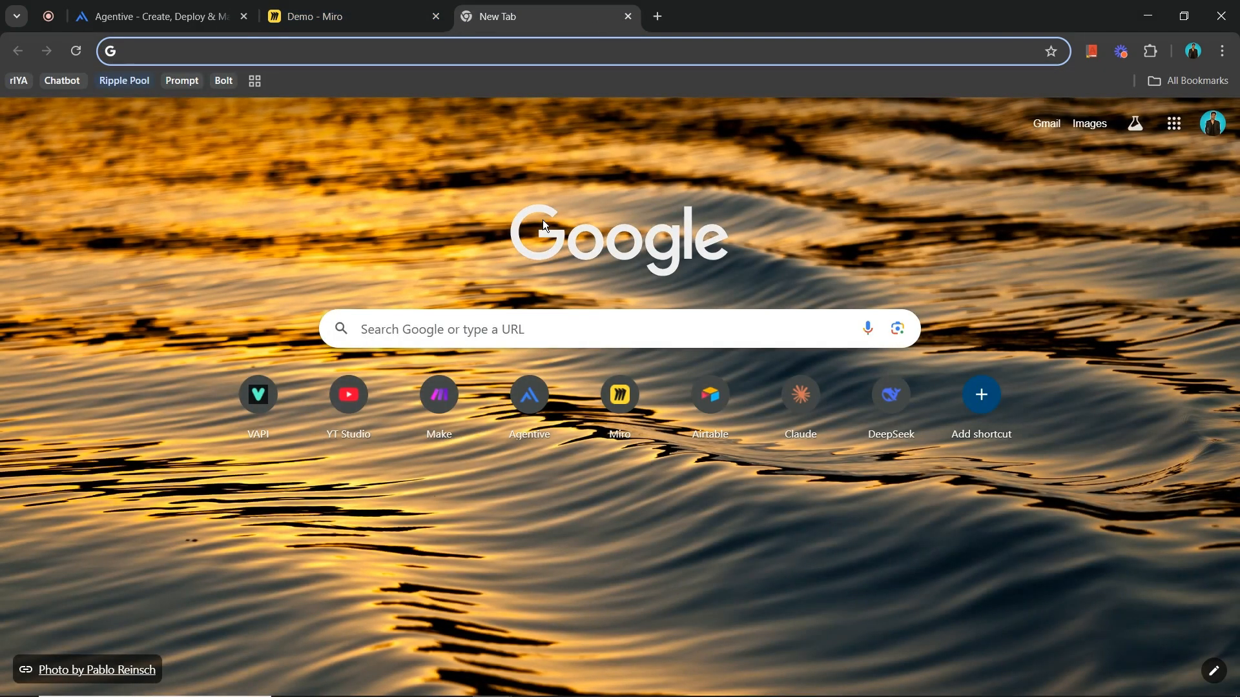
{"action": "type", "text": "open"}
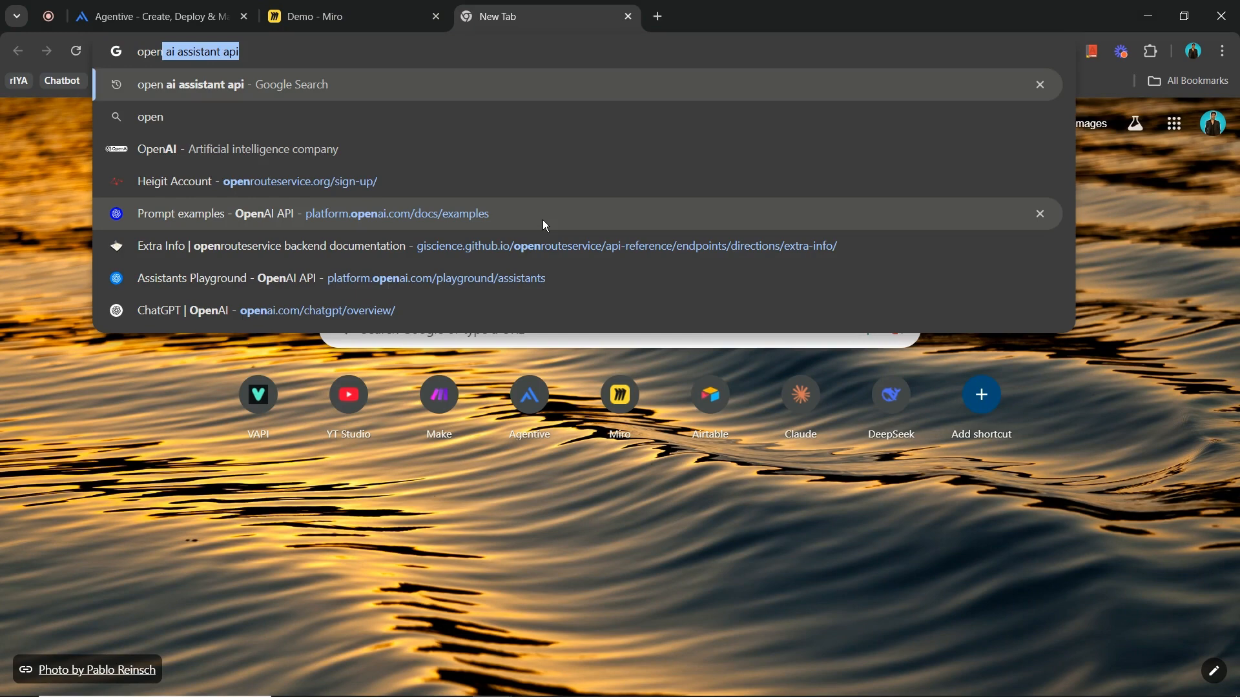
{"action": "key", "text": "Return"}
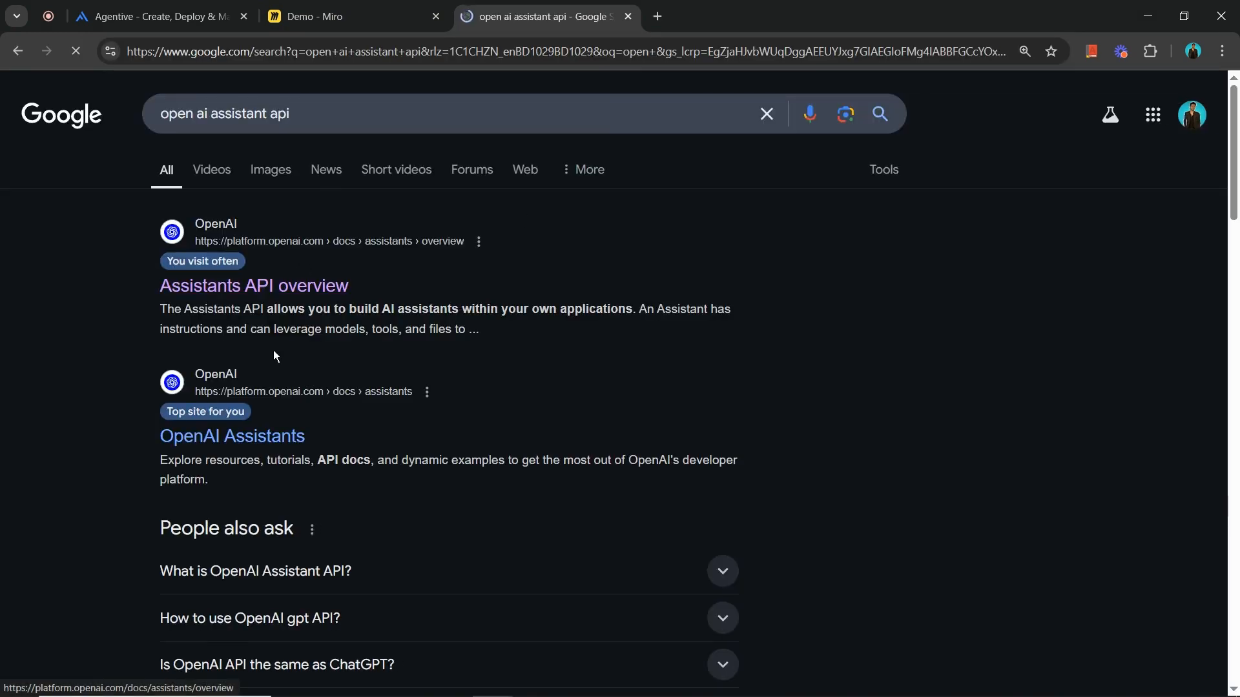
{"action": "left_click", "coordinate": [338, 285]}
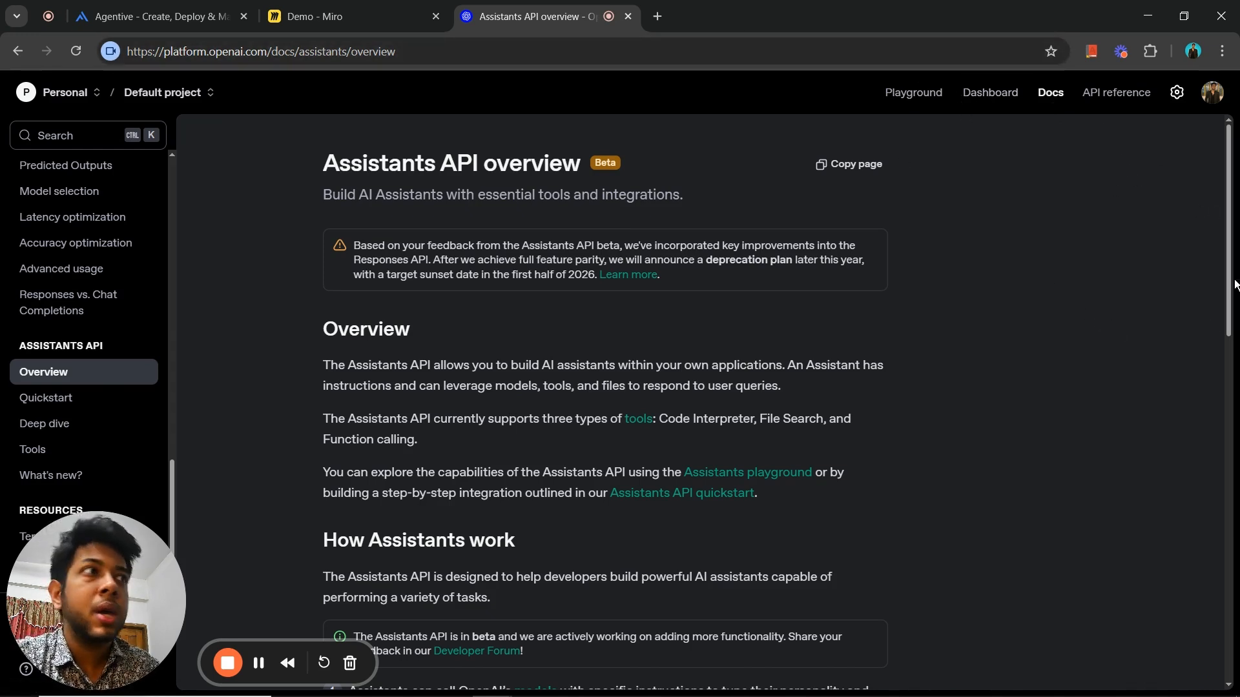
{"action": "left_click_drag", "start_coordinate": [1224, 322], "coordinate": [1228, 308]}
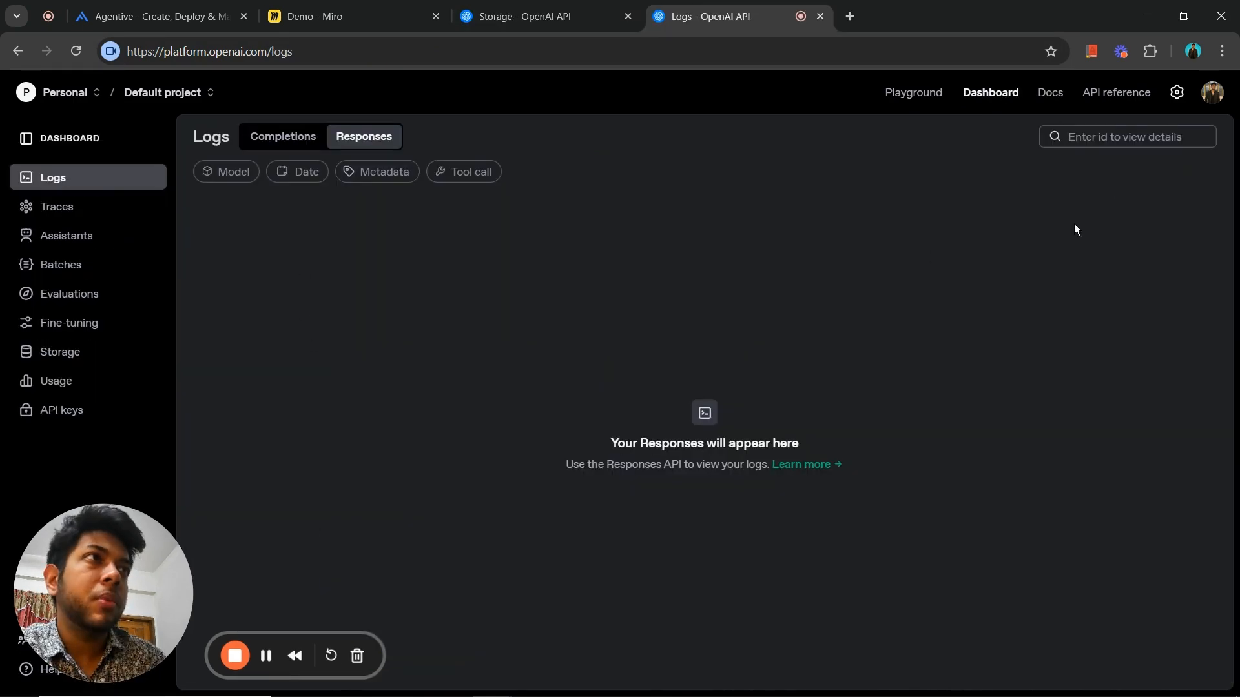
- Open the OpenAI organization's billing overview and examine the pay-as-you-go credit balance
{"action": "left_click", "coordinate": [1176, 92]}
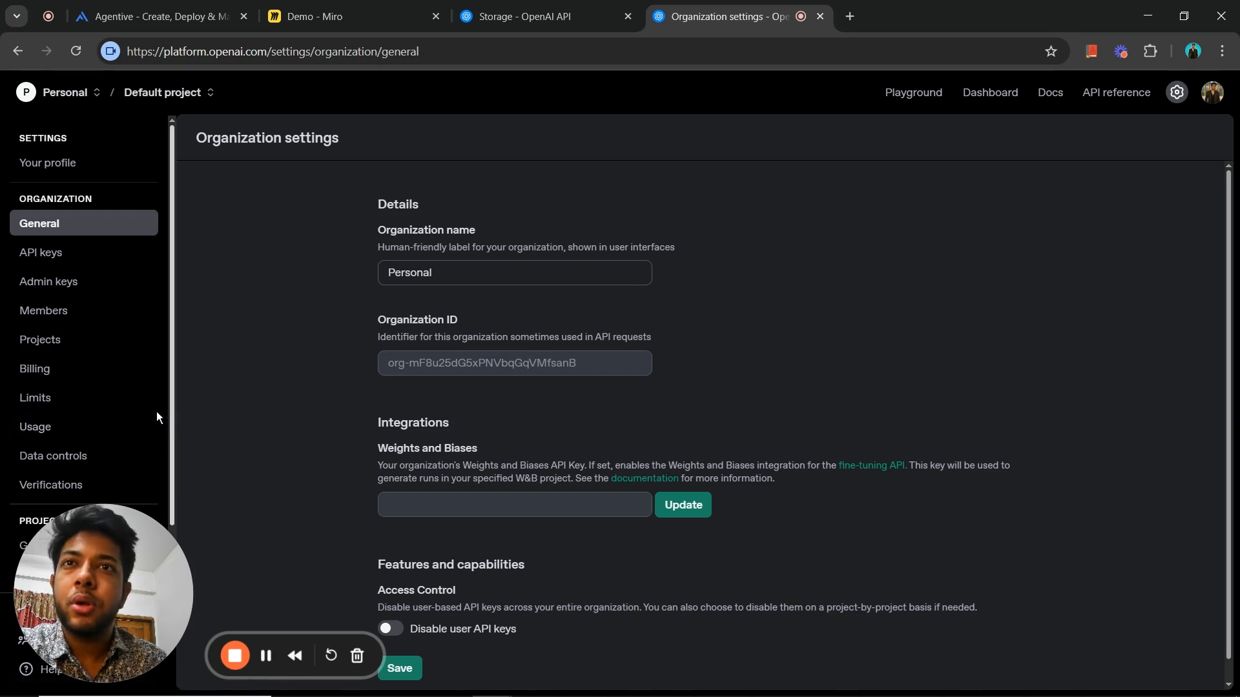
{"action": "left_click", "coordinate": [104, 367]}
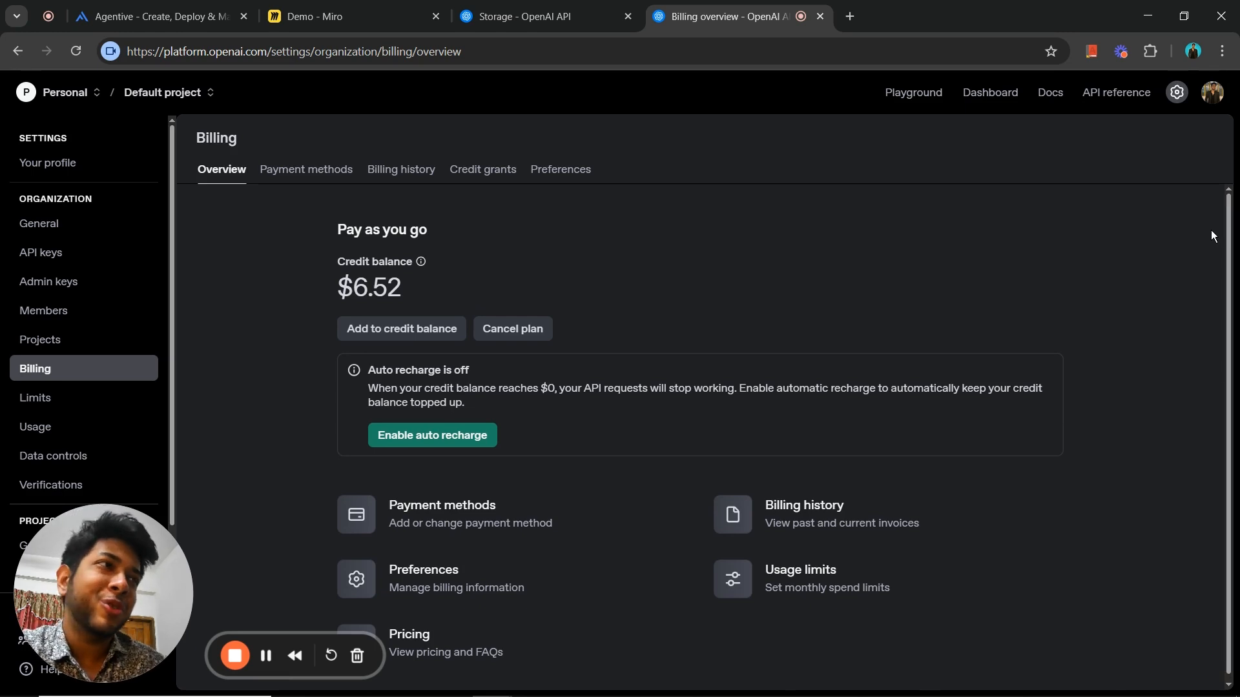
{"action": "scroll", "coordinate": [405, 269], "scroll_direction": "down", "scroll_amount": 1}
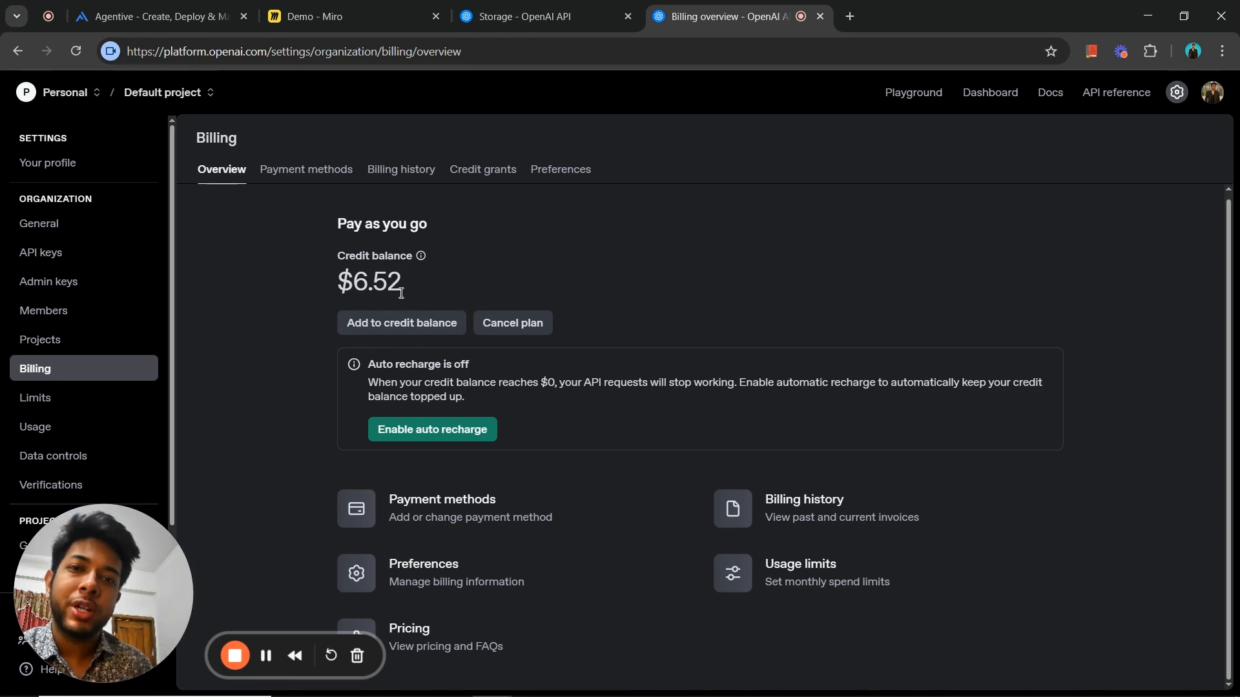
{"action": "left_click_drag", "start_coordinate": [409, 291], "coordinate": [330, 290]}
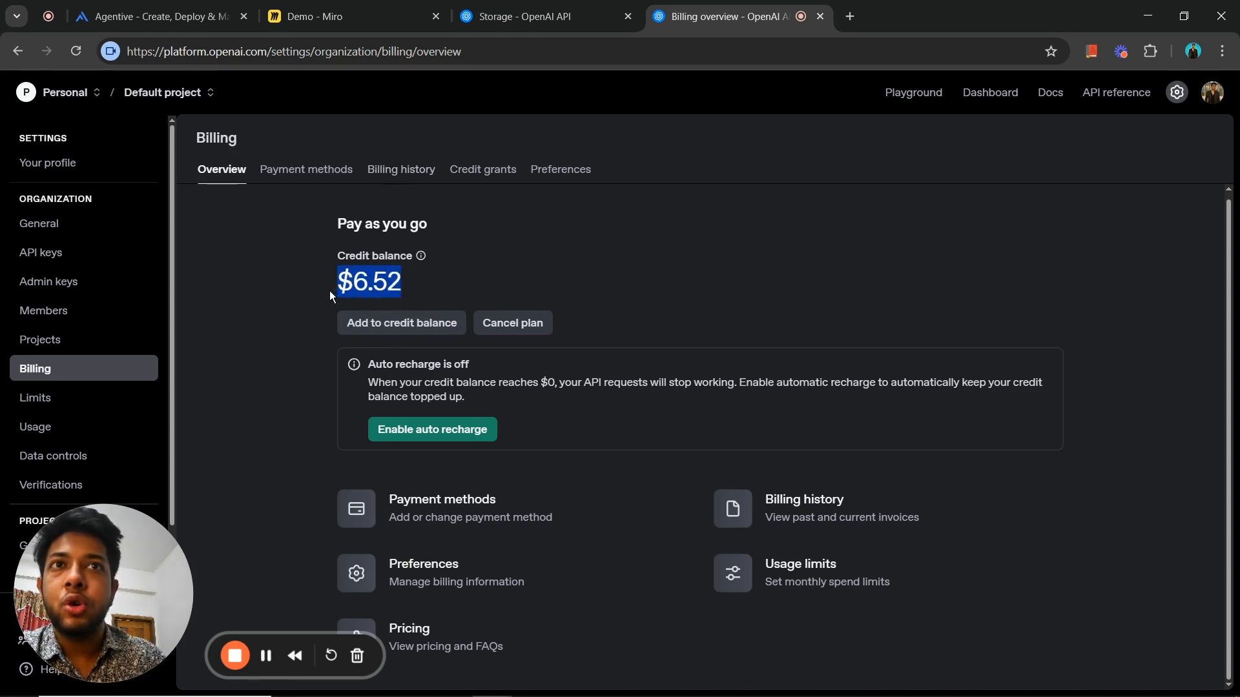
{"action": "left_click", "coordinate": [445, 282]}
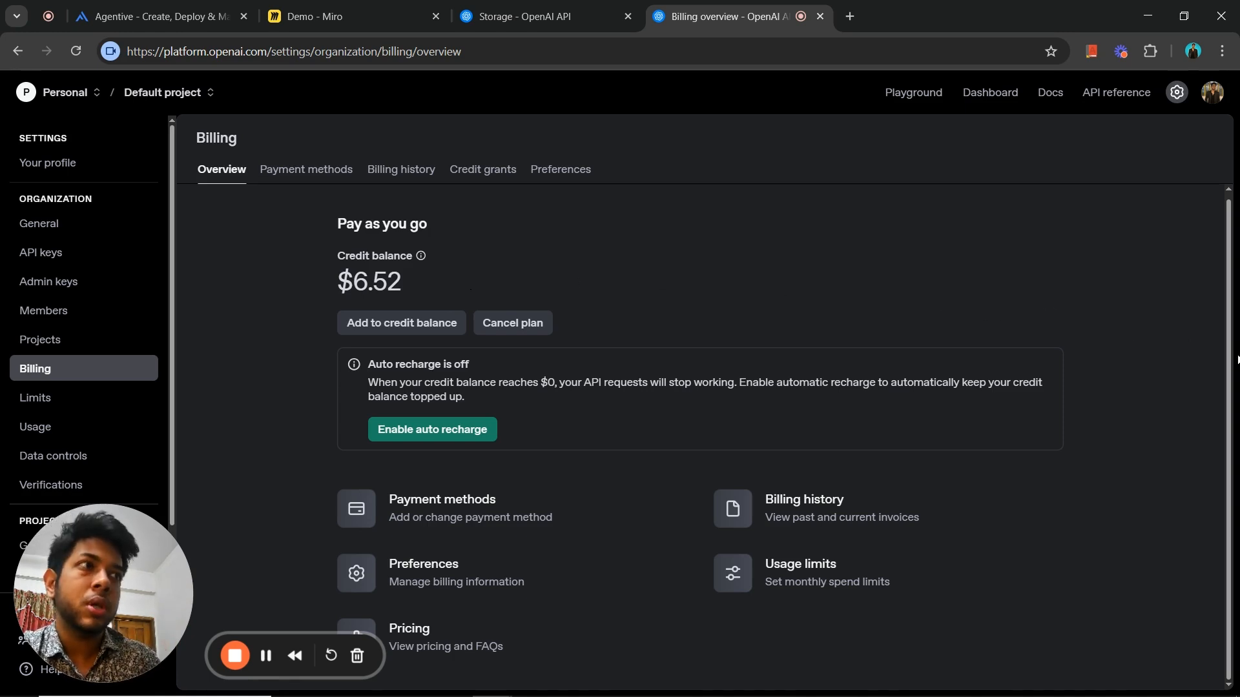
{"action": "scroll", "coordinate": [1214, 339], "scroll_direction": "up", "scroll_amount": 1}
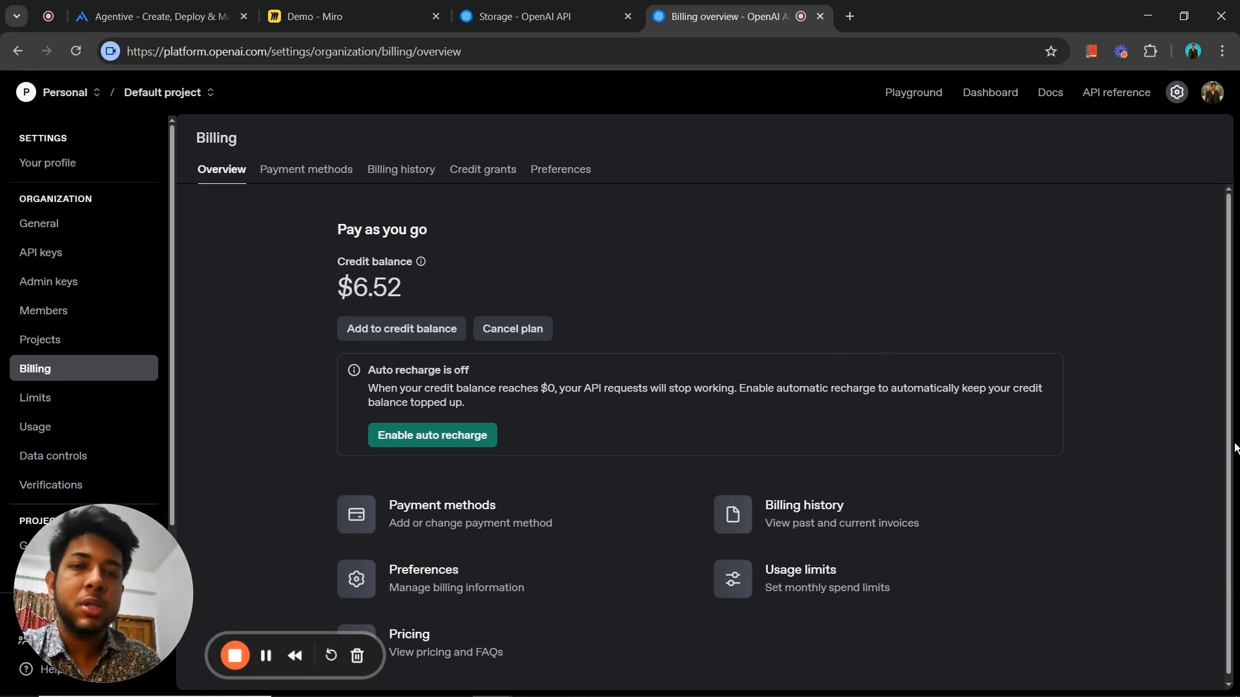
{"action": "left_click_drag", "start_coordinate": [1235, 444], "coordinate": [1238, 400]}
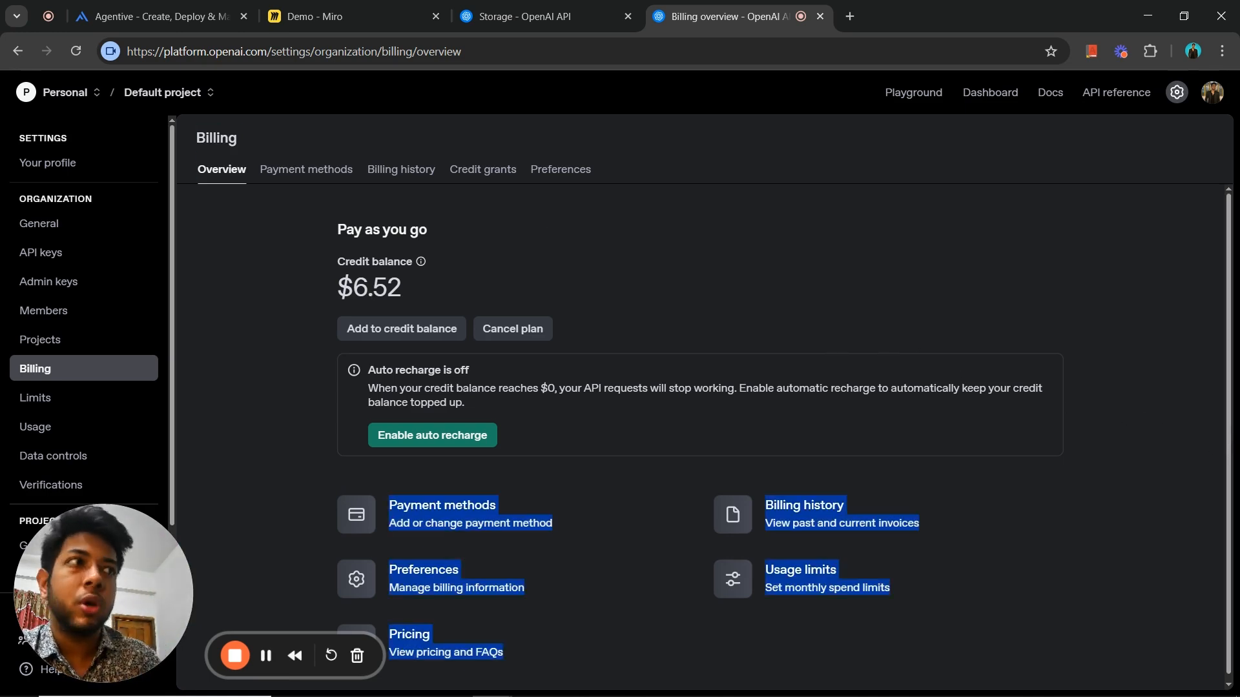
{"action": "left_click", "coordinate": [1126, 400]}
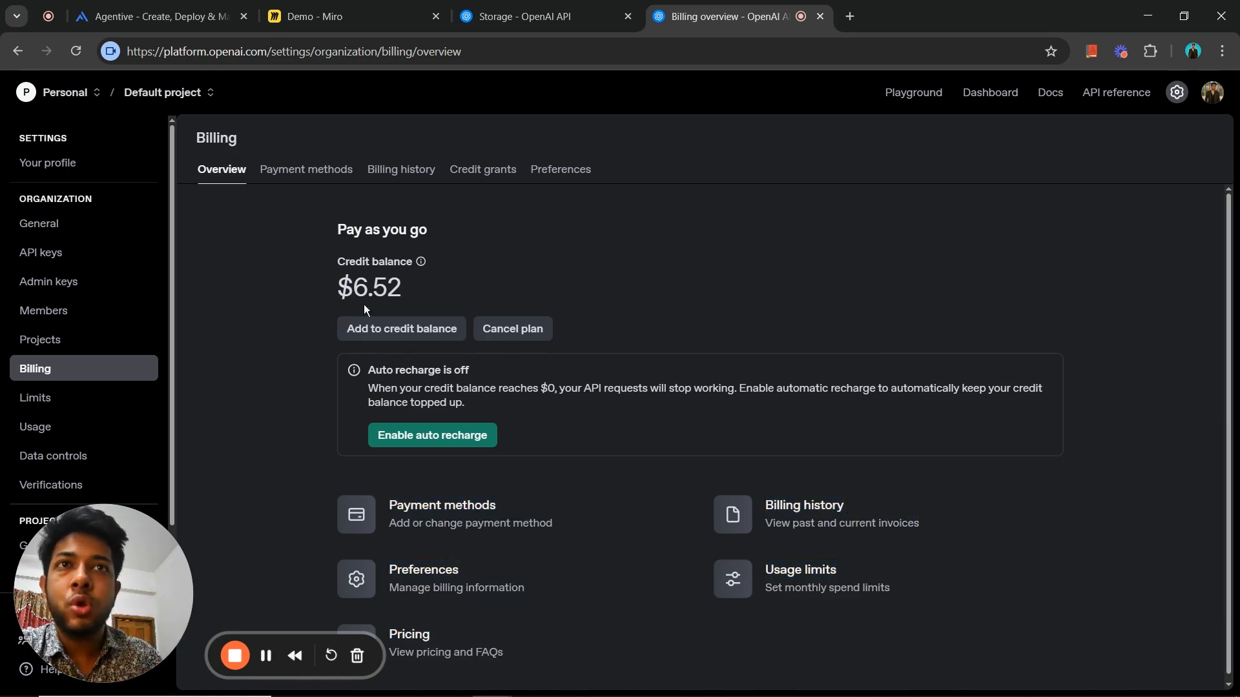
{"action": "left_click_drag", "start_coordinate": [404, 290], "coordinate": [338, 289]}
{"action": "left_click", "coordinate": [416, 276]}
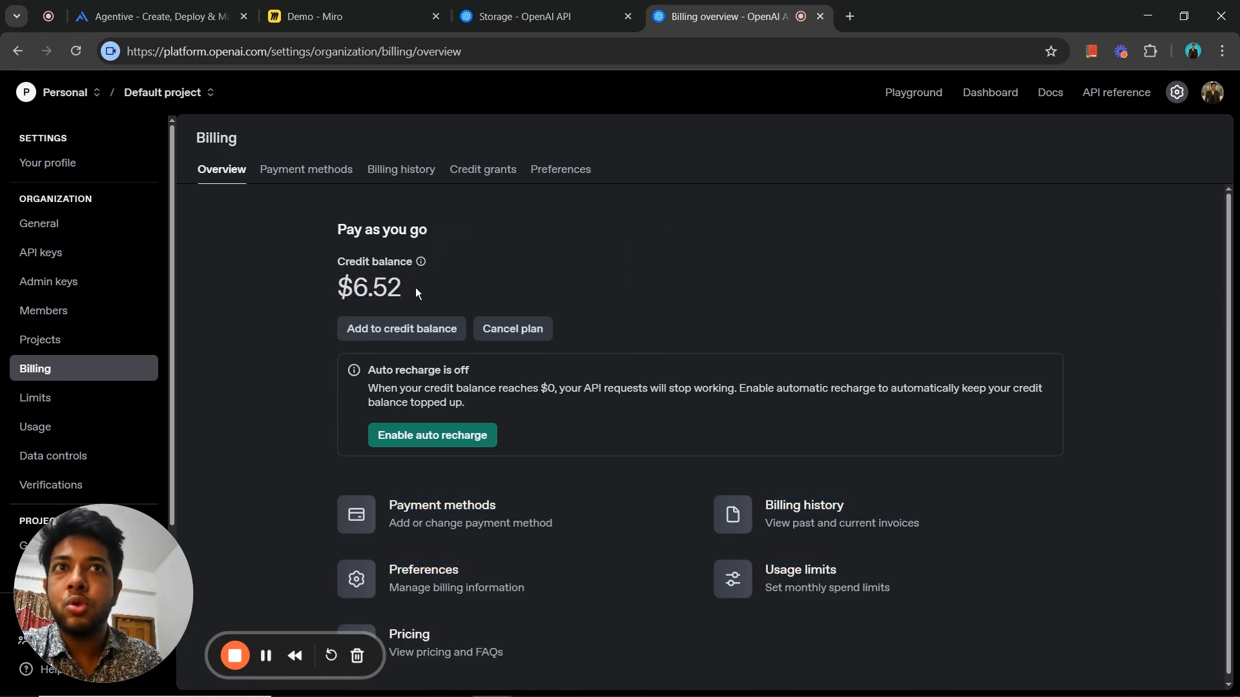
{"action": "left_click_drag", "start_coordinate": [416, 292], "coordinate": [339, 288]}
{"action": "left_click", "coordinate": [1078, 311]}
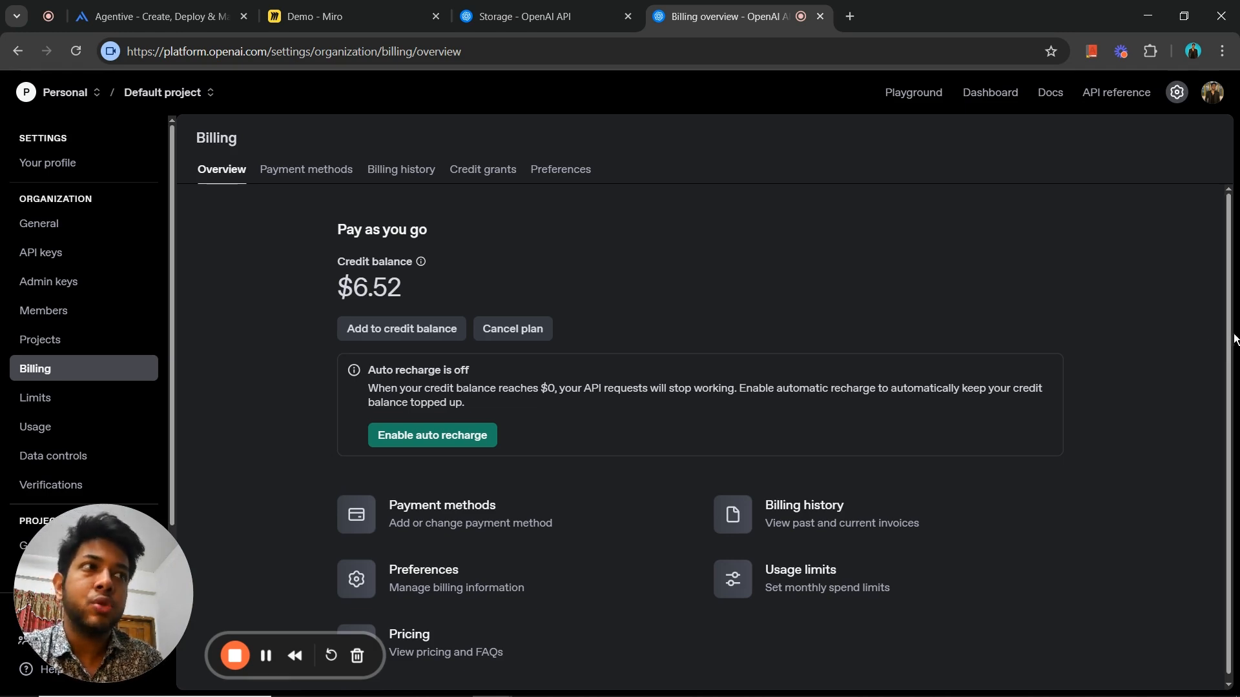
{"action": "left_click_drag", "start_coordinate": [1235, 338], "coordinate": [1174, 301]}
{"action": "left_click", "coordinate": [1152, 364]}
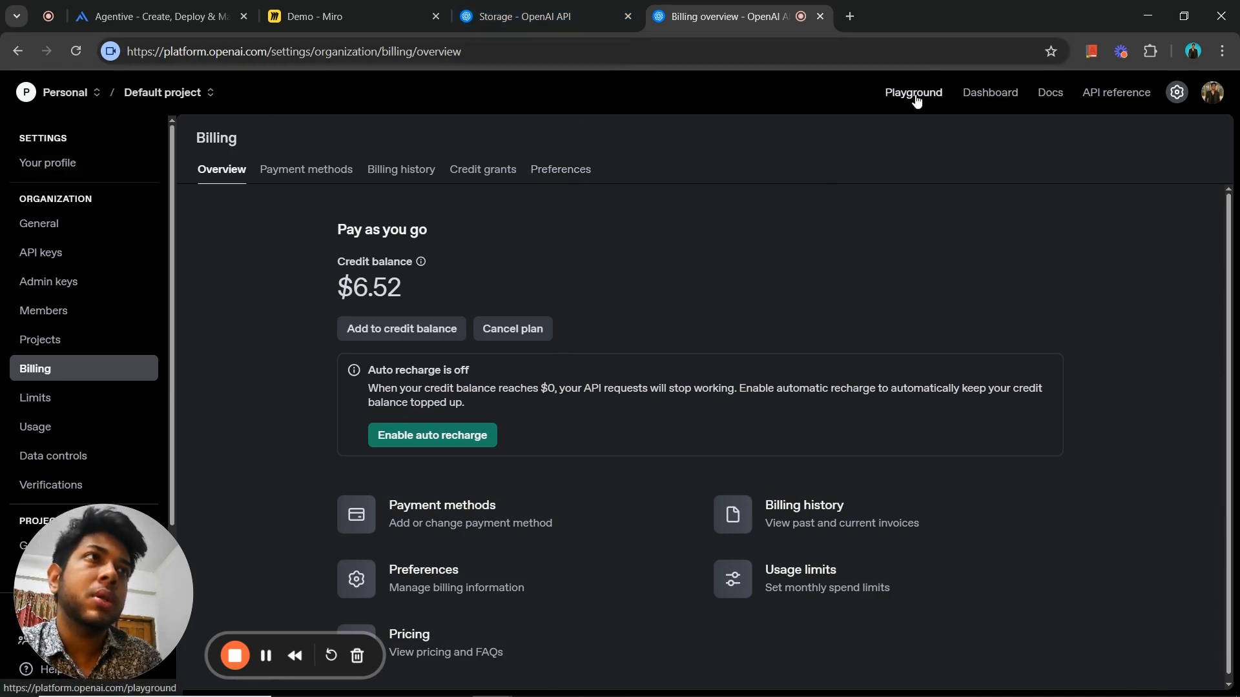
- Show the default project's API keys list in the OpenAI dashboard
{"action": "left_click", "coordinate": [990, 92]}
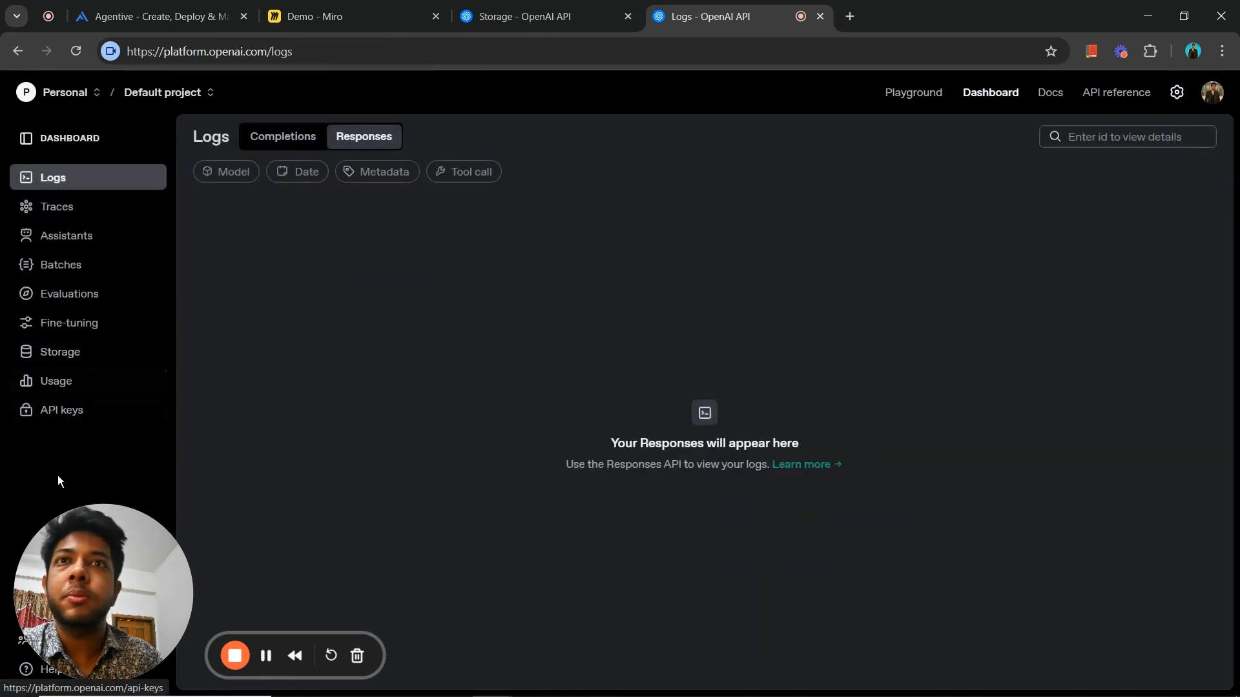
{"action": "left_click", "coordinate": [88, 415]}
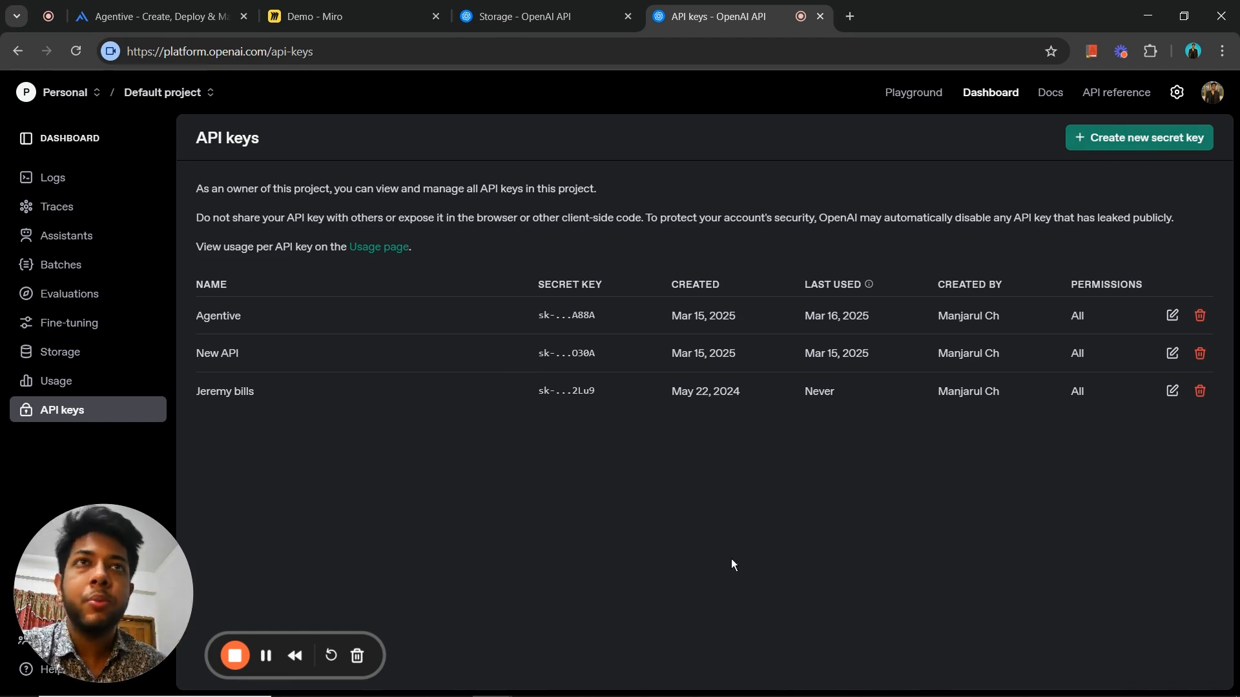
- Switch back to Agentive and start creating a new agent, beginning with its name
{"action": "left_click", "coordinate": [227, 13]}
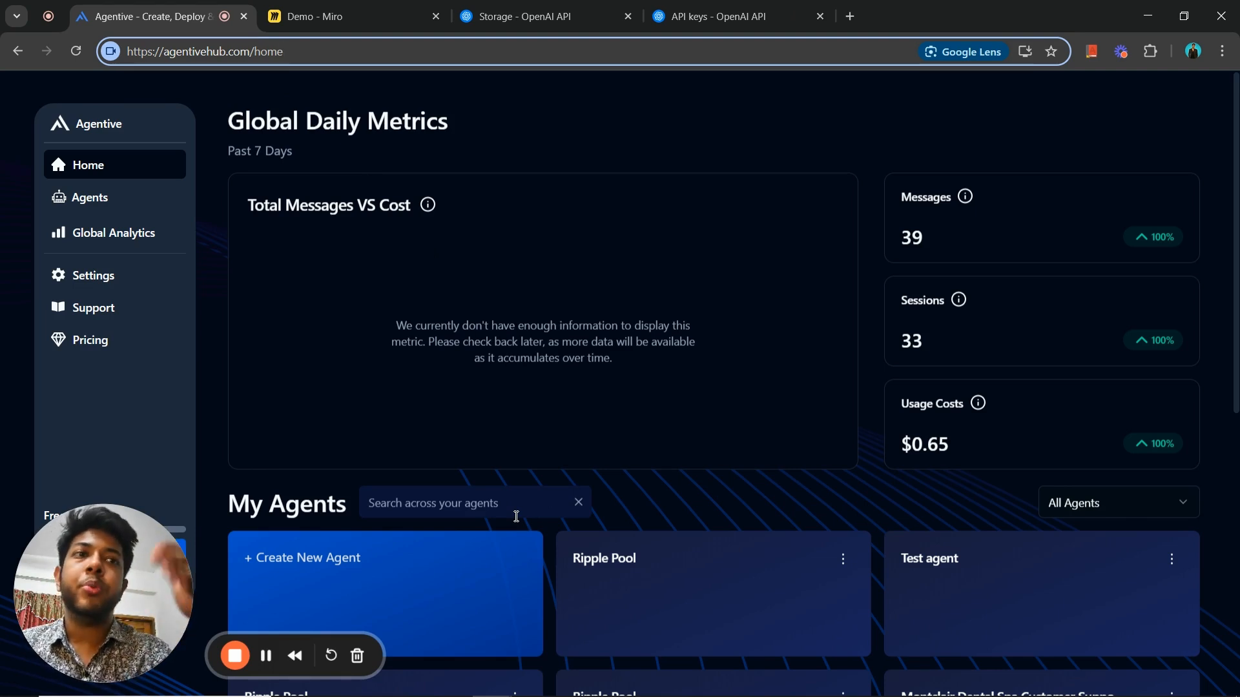
{"action": "scroll", "coordinate": [516, 517], "scroll_direction": "down", "scroll_amount": 3}
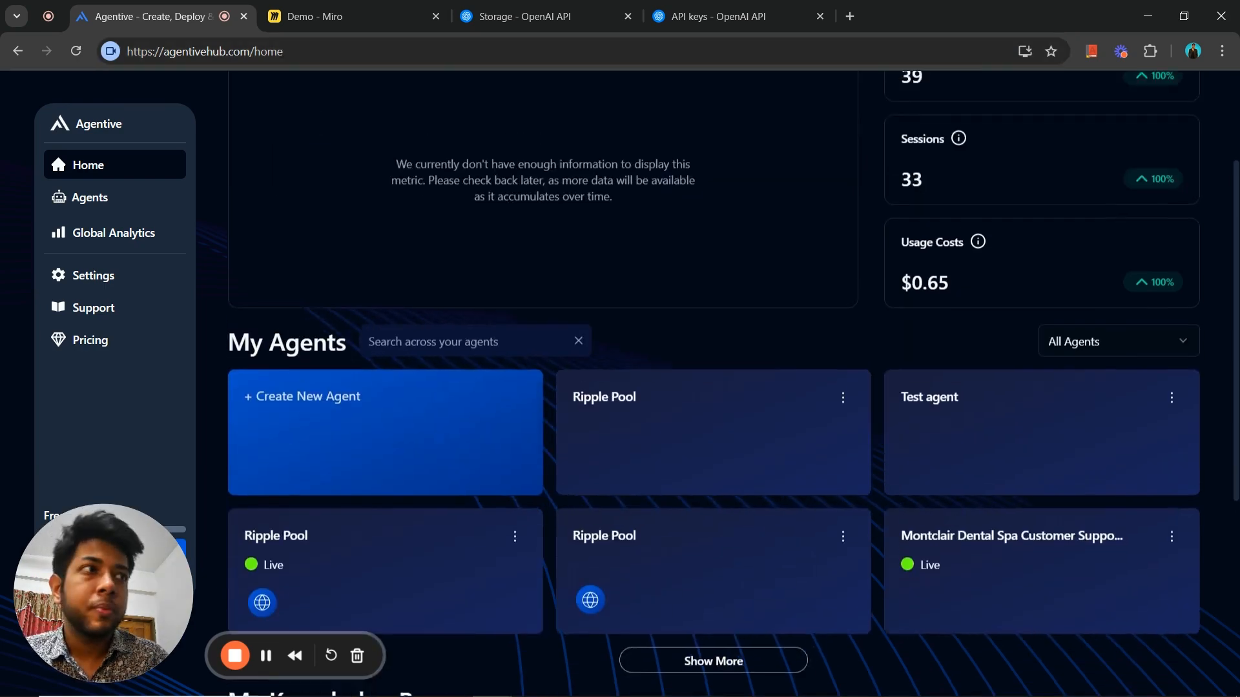
{"action": "scroll", "coordinate": [609, 464], "scroll_direction": "up", "scroll_amount": 1}
{"action": "left_click", "coordinate": [347, 516]}
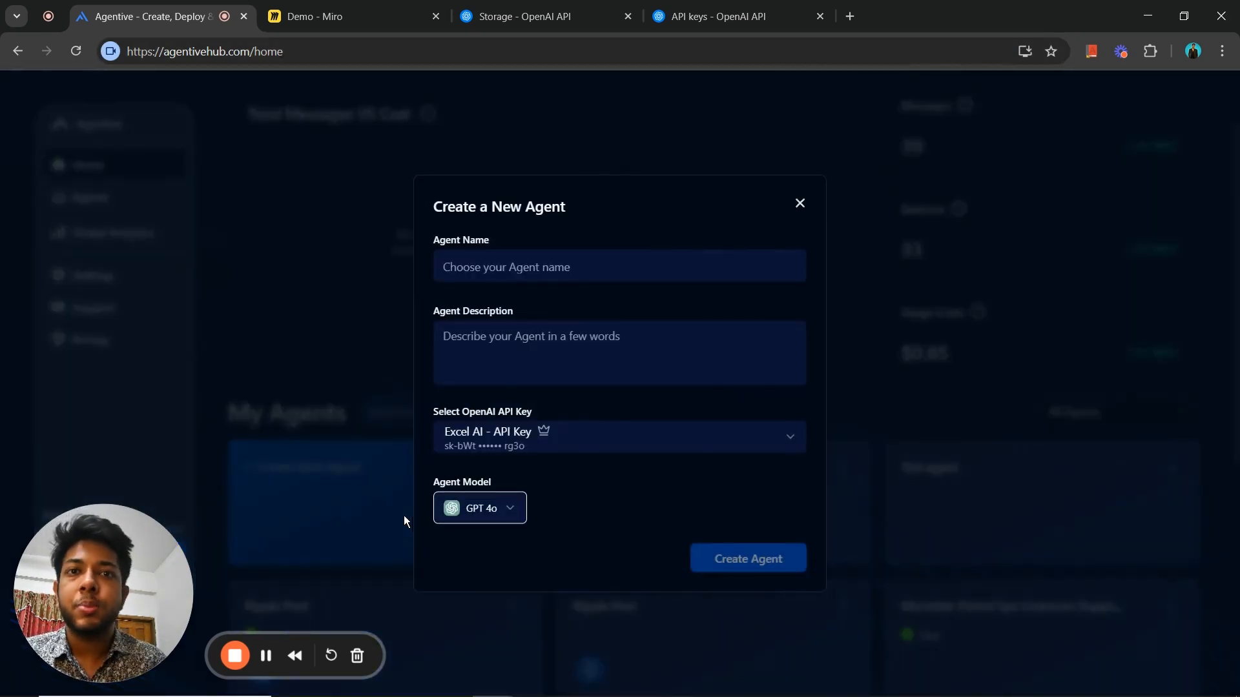
{"action": "left_click", "coordinate": [617, 253]}
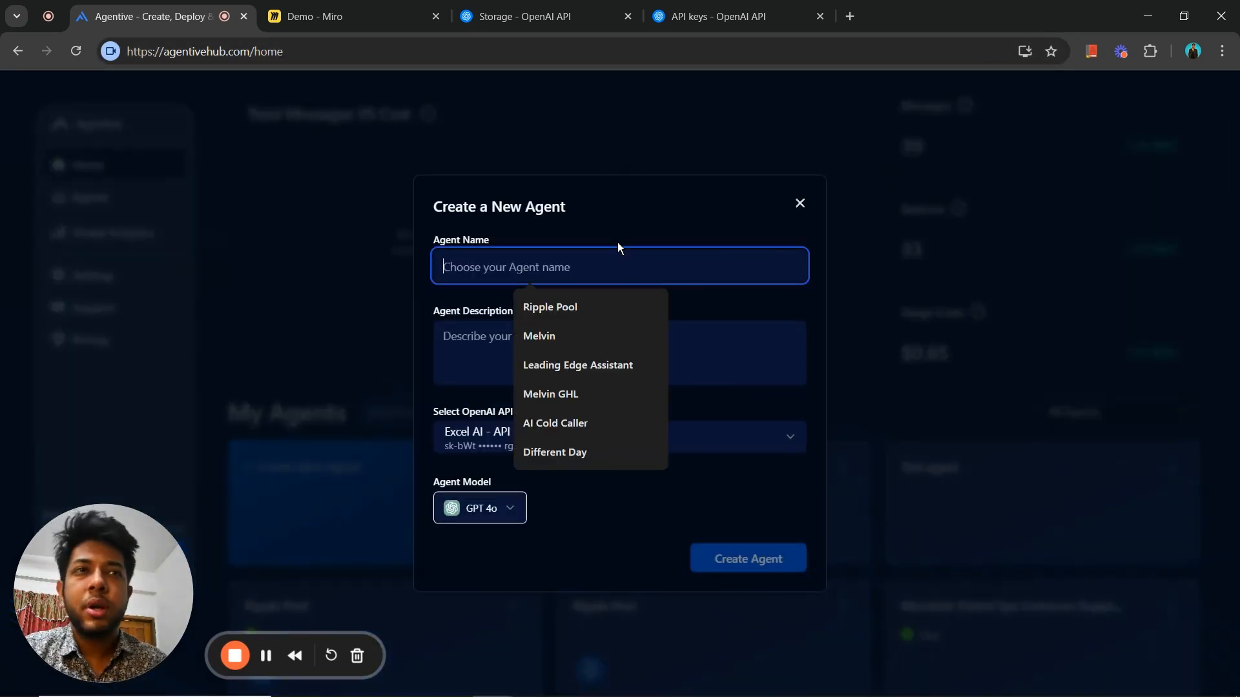
{"action": "type", "text": "Tes"}
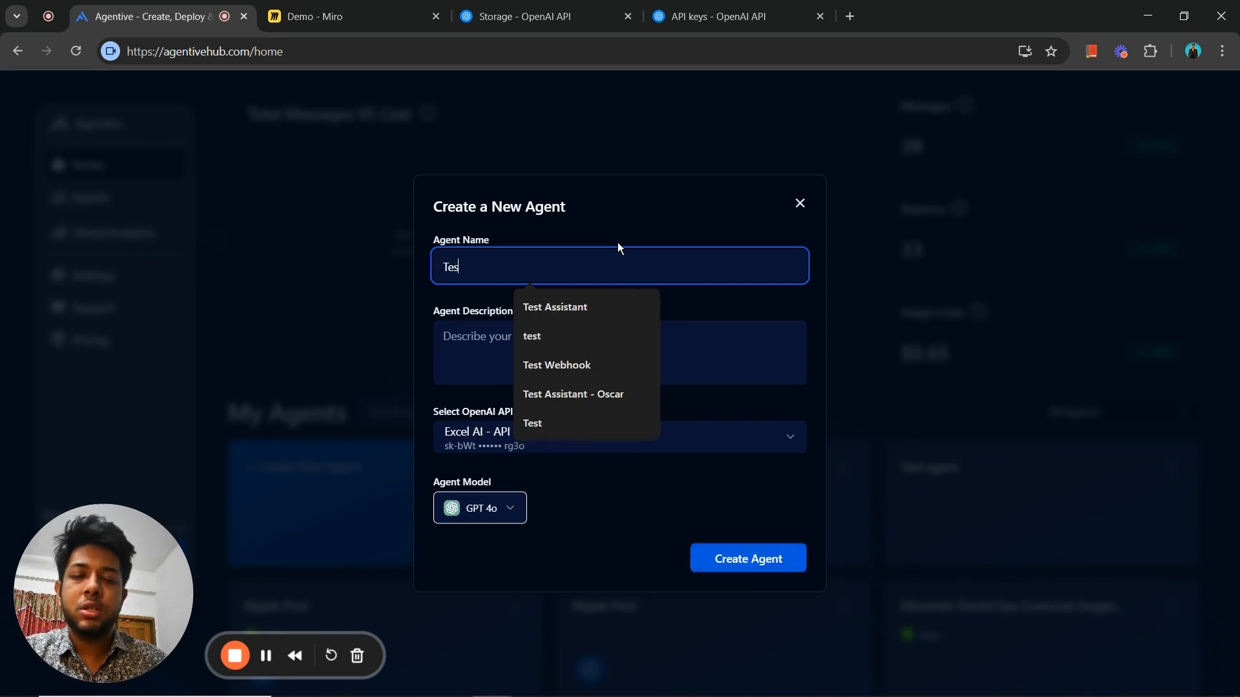
{"action": "type", "text": "t bot"}
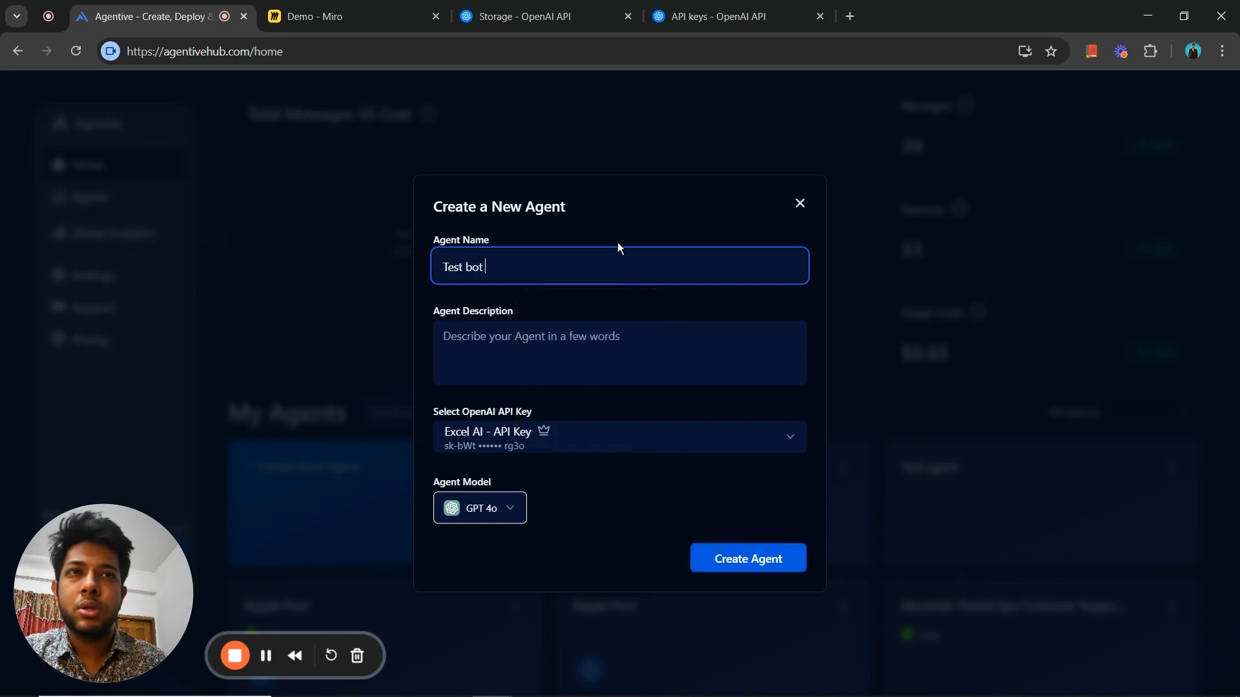
{"action": "key", "text": "BackSpace"}
{"action": "key", "text": "BackSpace"}
{"action": "key", "text": "BackSpace"}
{"action": "key", "text": "BackSpace"}
{"action": "key", "text": "BackSpace"}
{"action": "key", "text": "BackSpace"}
{"action": "key", "text": "BackSpace"}
{"action": "key", "text": "BackSpace"}
{"action": "key", "text": "BackSpace"}
- Name the new agent "Demo Agent"
{"action": "type", "text": "D"}
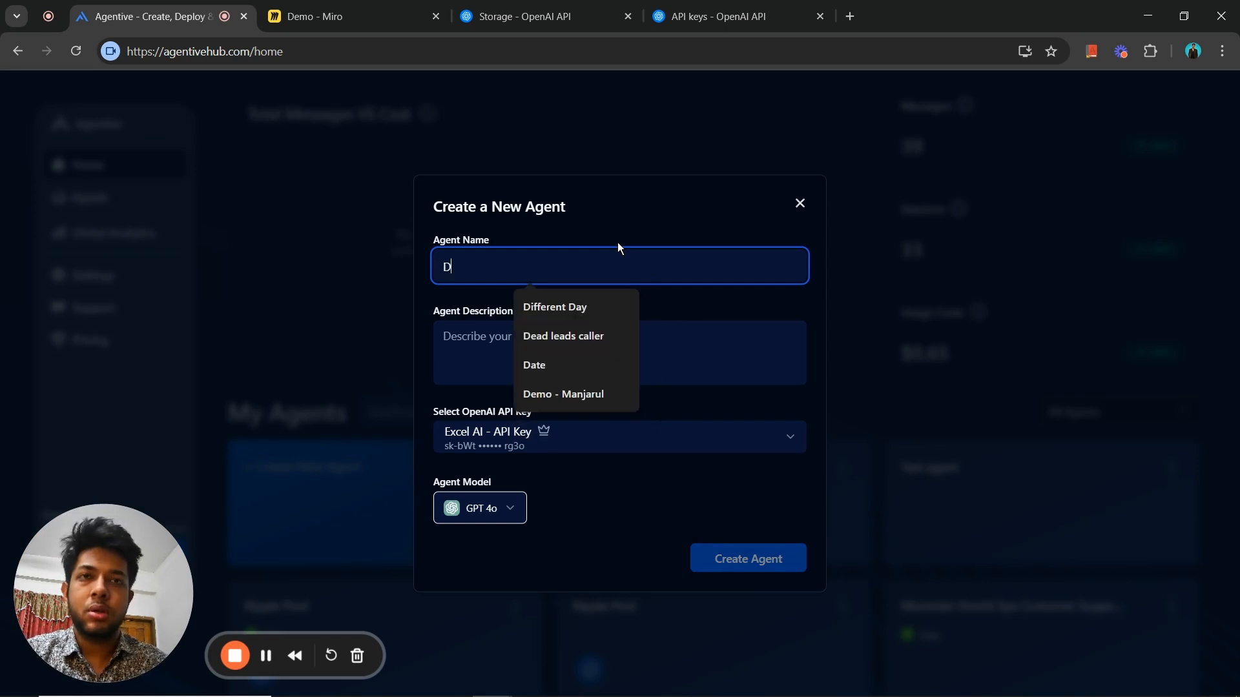
{"action": "type", "text": "Em"}
{"action": "key", "text": "BackSpace"}
{"action": "key", "text": "BackSpace"}
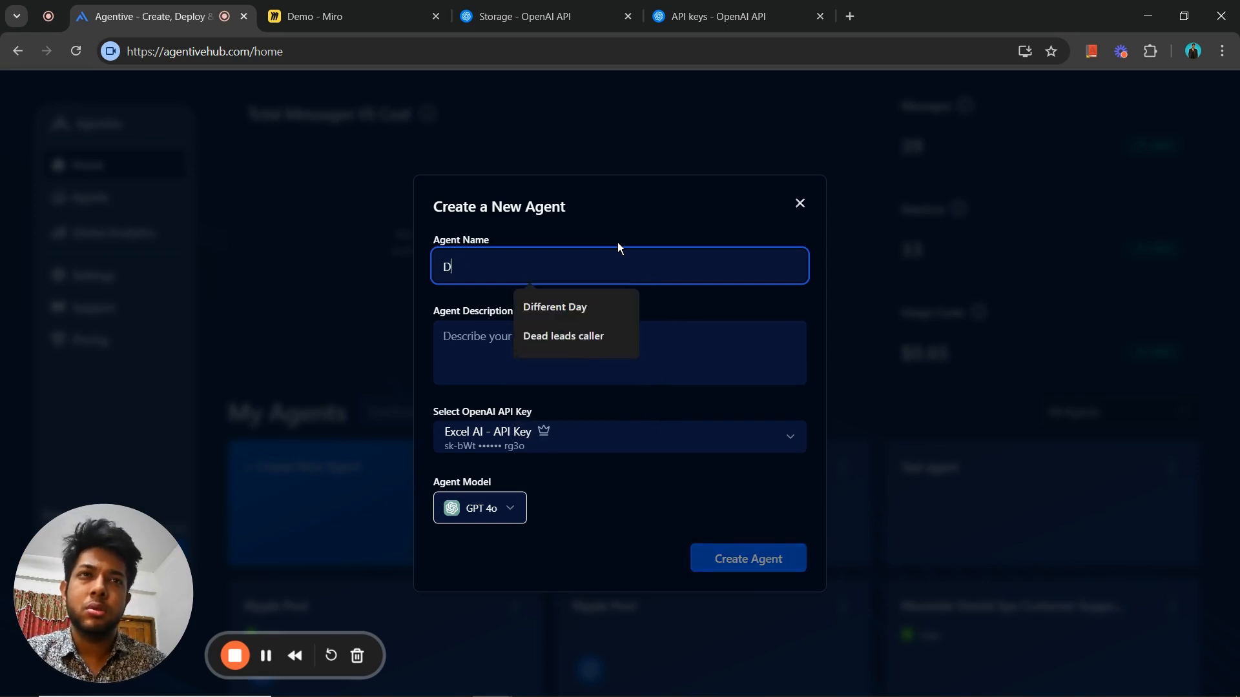
{"action": "type", "text": "emo Agent"}
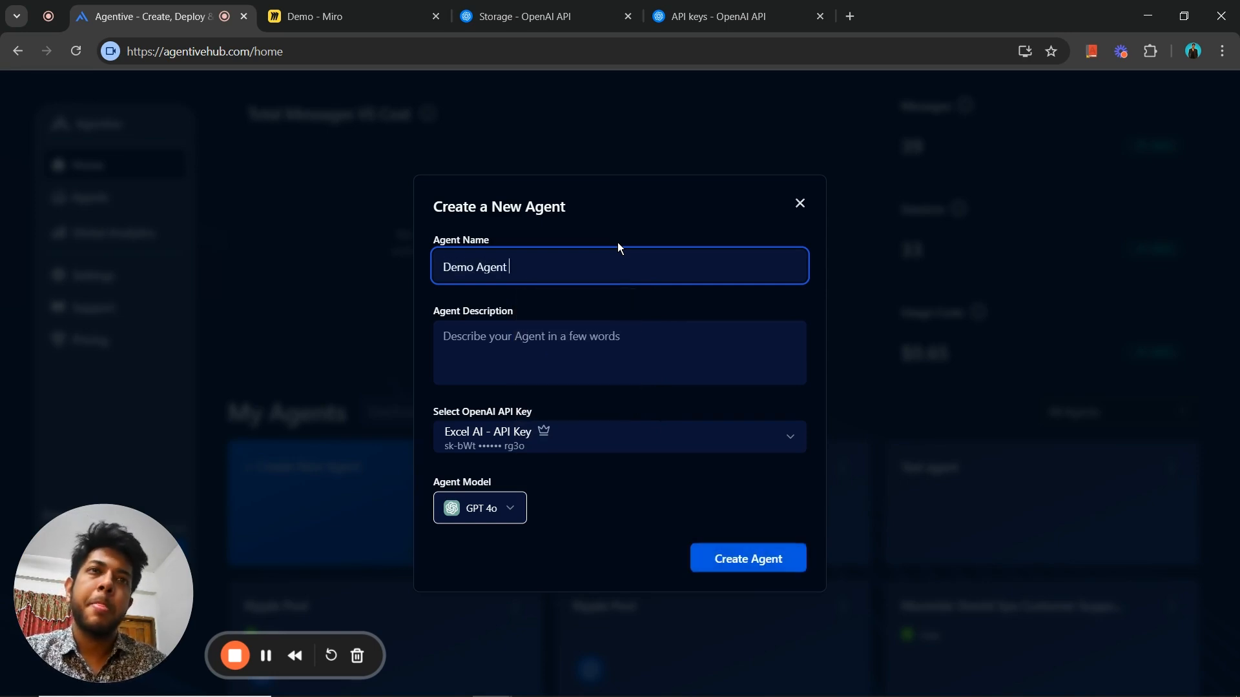
- Describe the new agent as "This is just for a demonstration."
{"action": "left_click", "coordinate": [534, 366]}
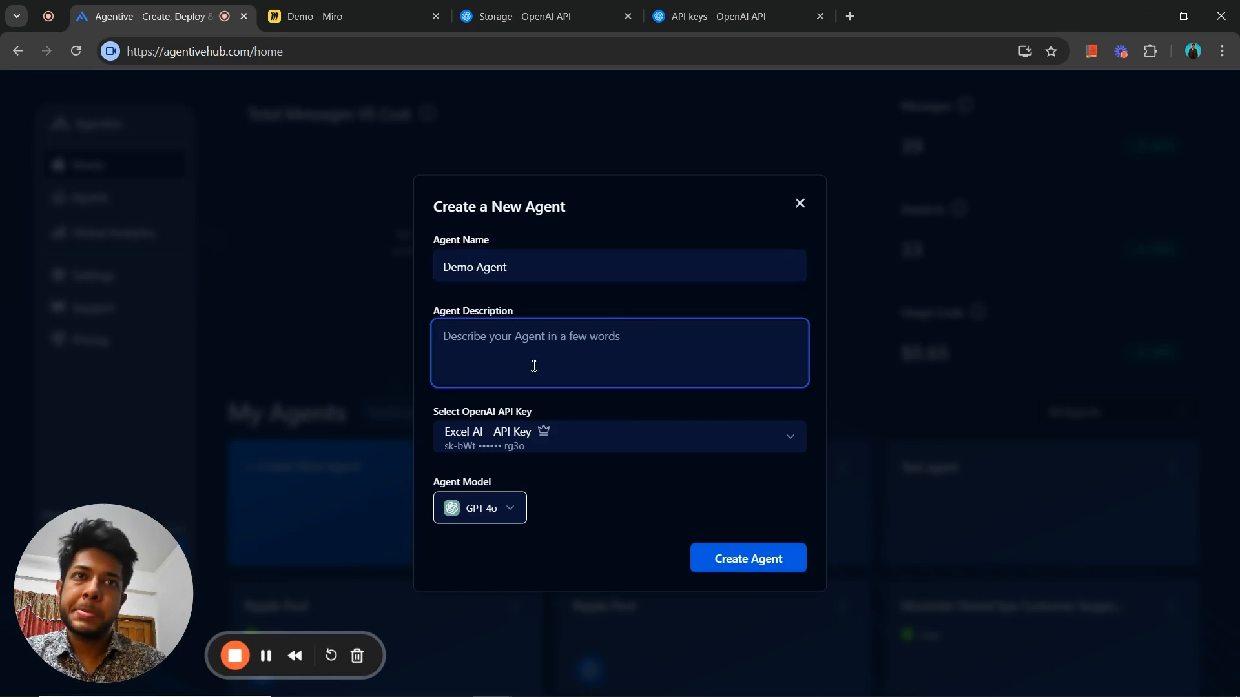
{"action": "type", "text": "This is j"}
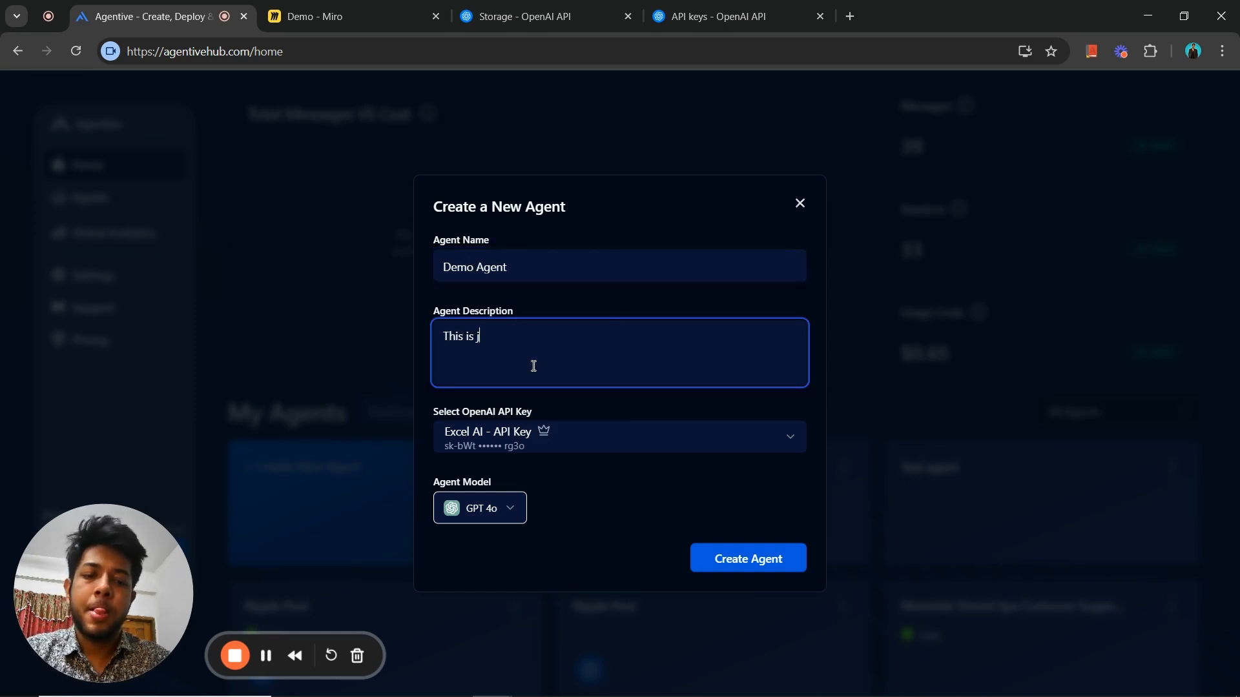
{"action": "type", "text": "ust for a demo"}
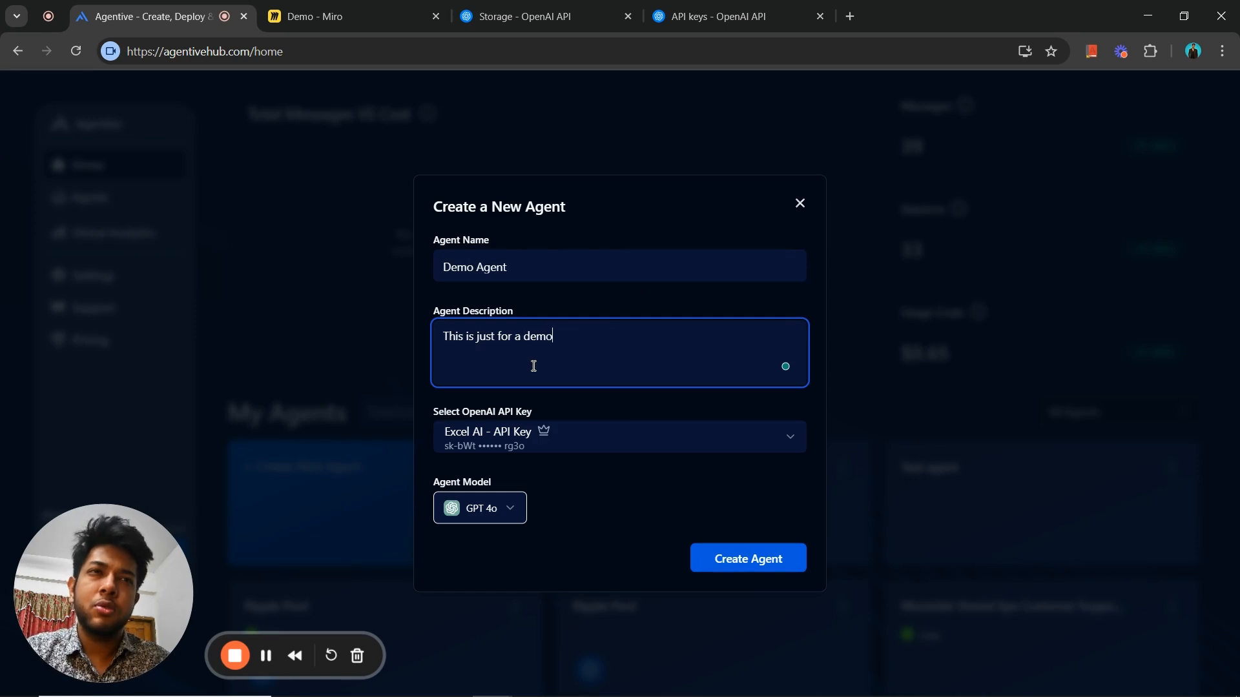
{"action": "type", "text": "nst"}
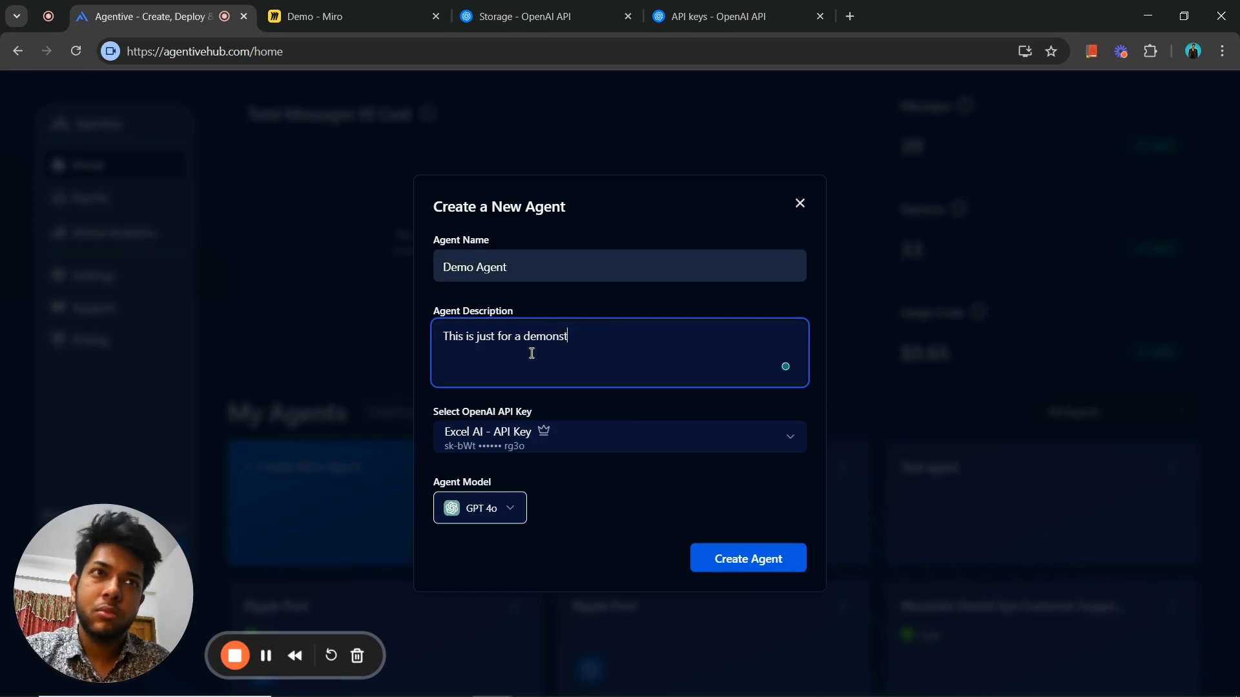
{"action": "type", "text": "ration."}
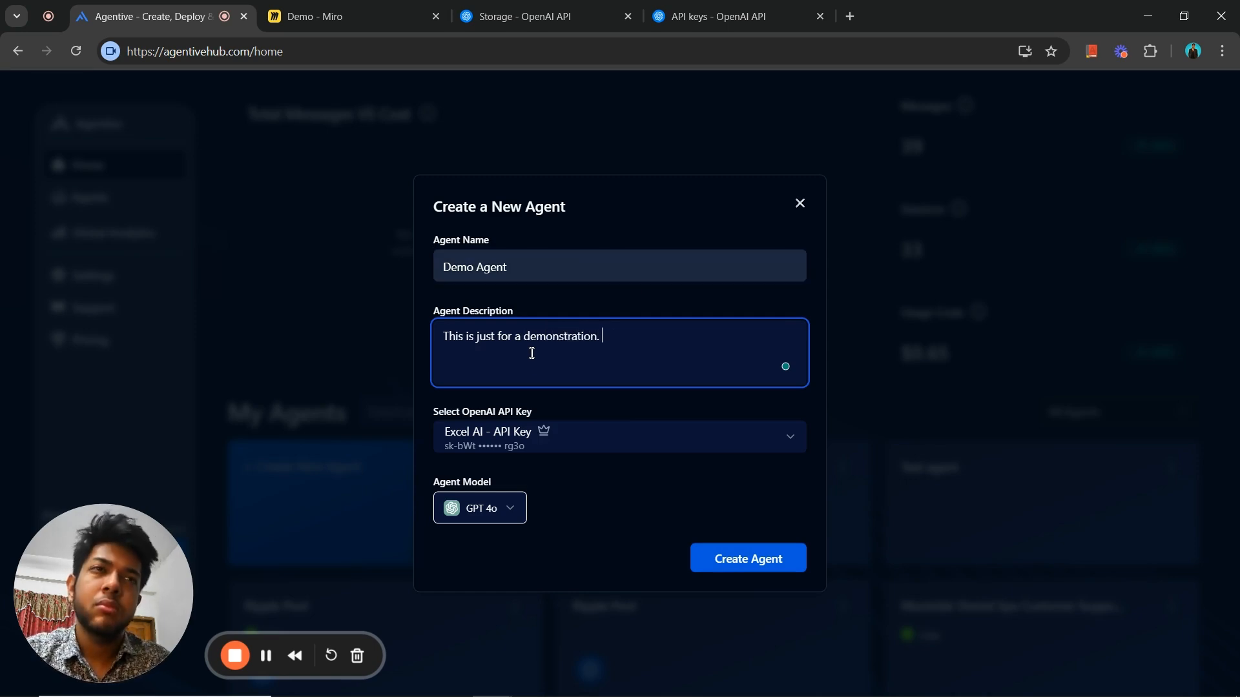
- Assign the New API key to the agent, review the model choices while keeping GPT 4o, and create the agent
{"action": "left_click", "coordinate": [571, 450]}
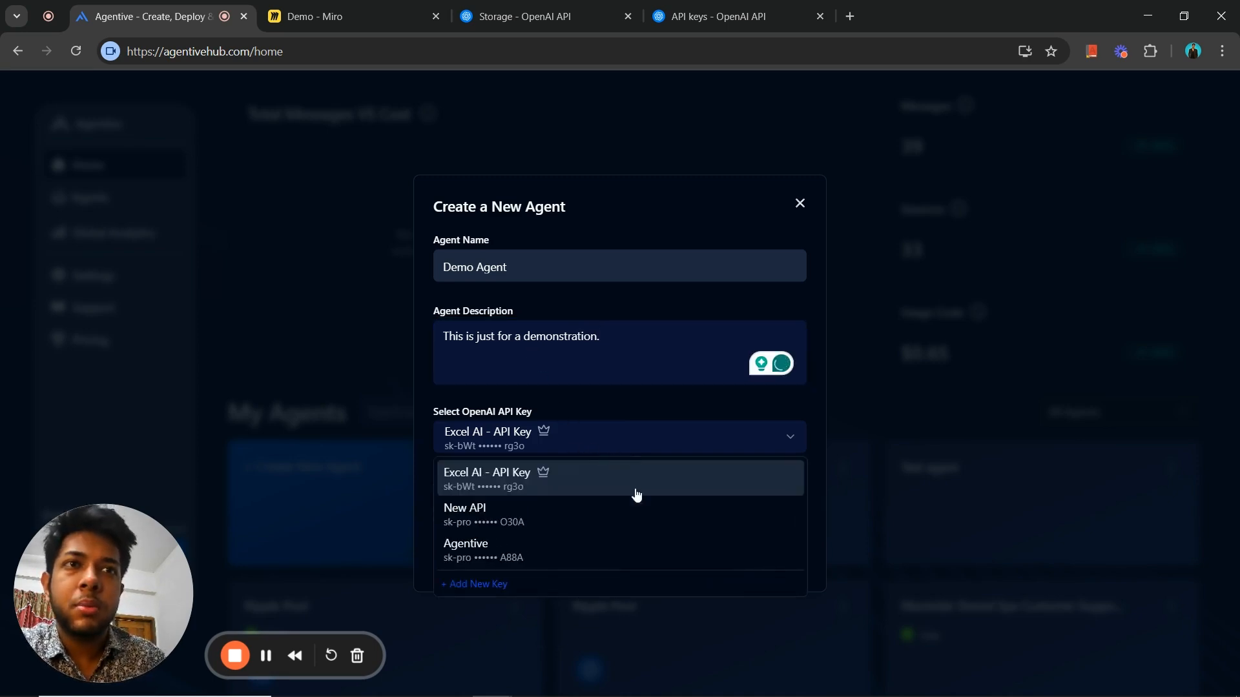
{"action": "left_click", "coordinate": [534, 517]}
{"action": "left_click", "coordinate": [519, 513]}
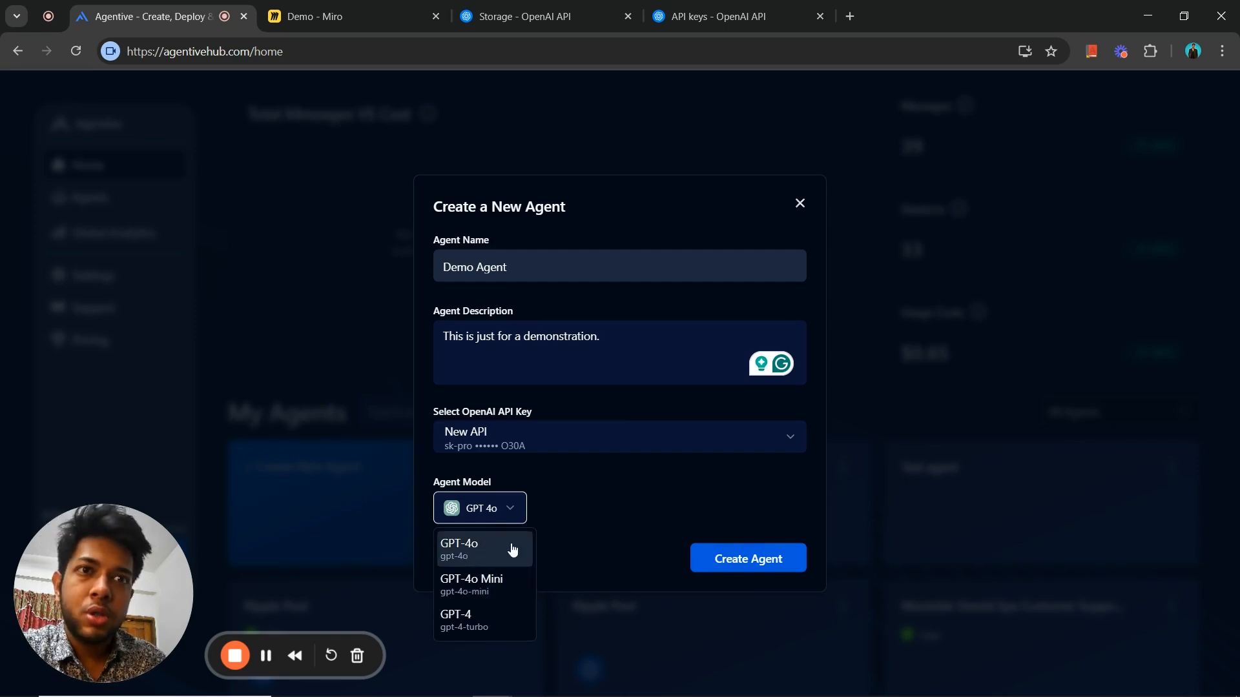
{"action": "left_click", "coordinate": [600, 501]}
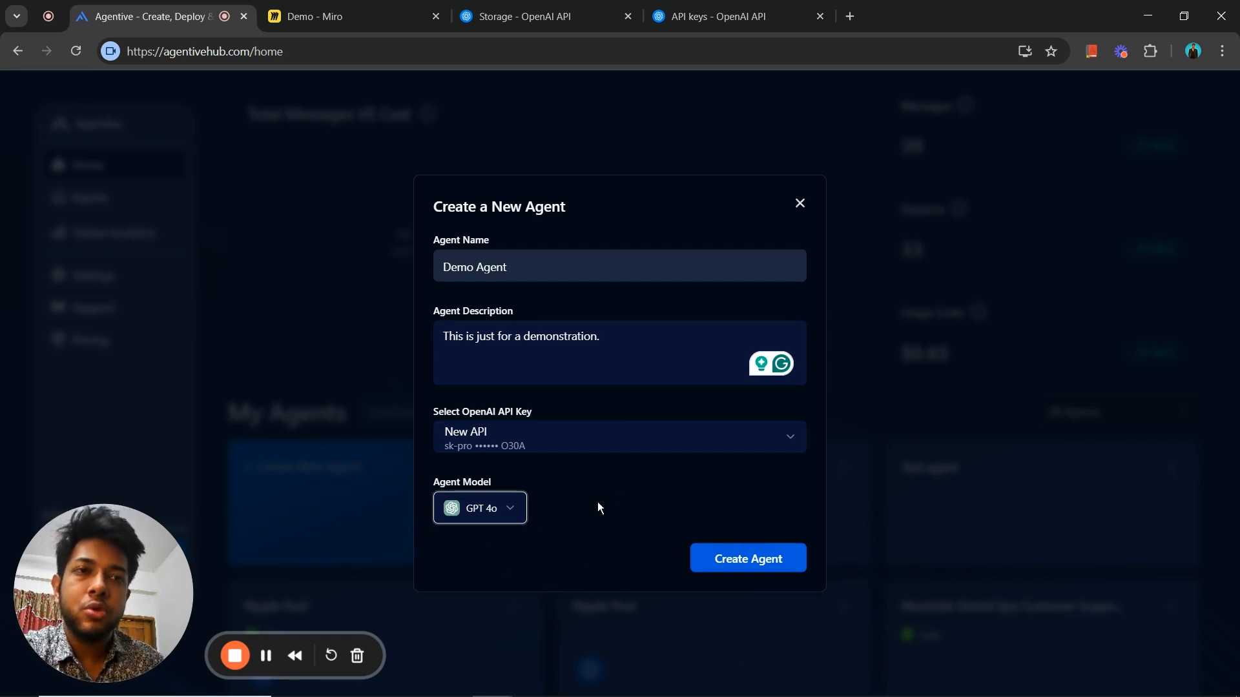
{"action": "left_click", "coordinate": [473, 514]}
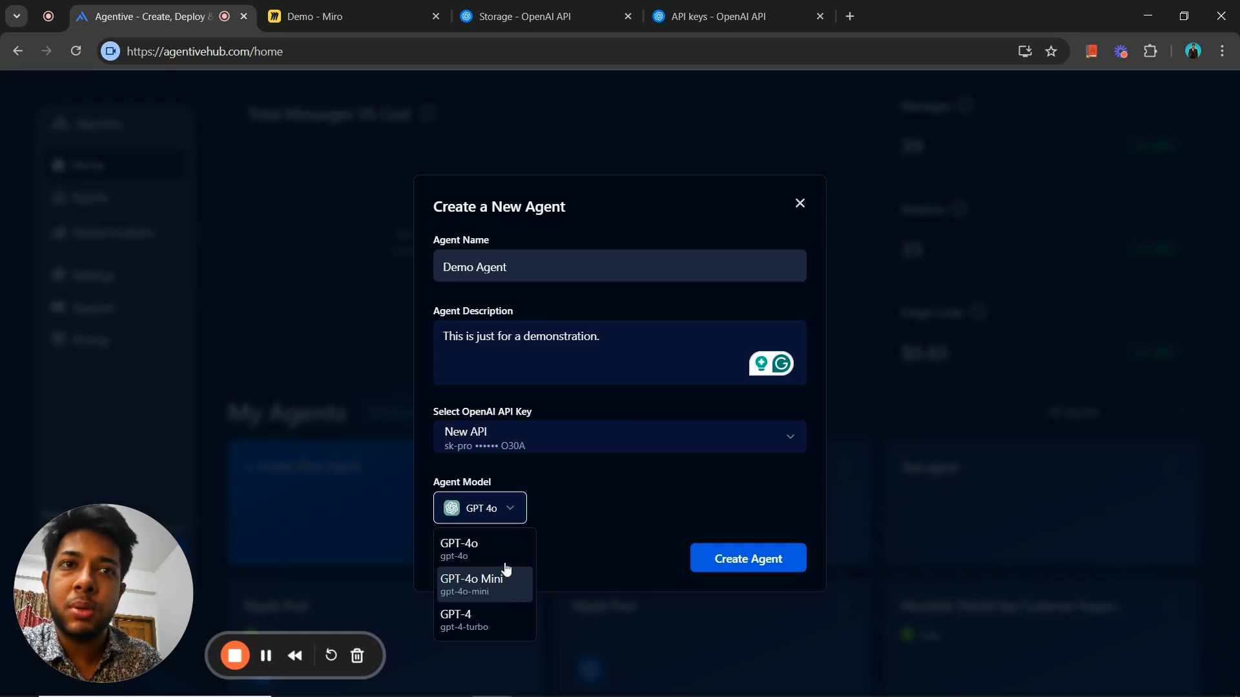
{"action": "left_click", "coordinate": [667, 526]}
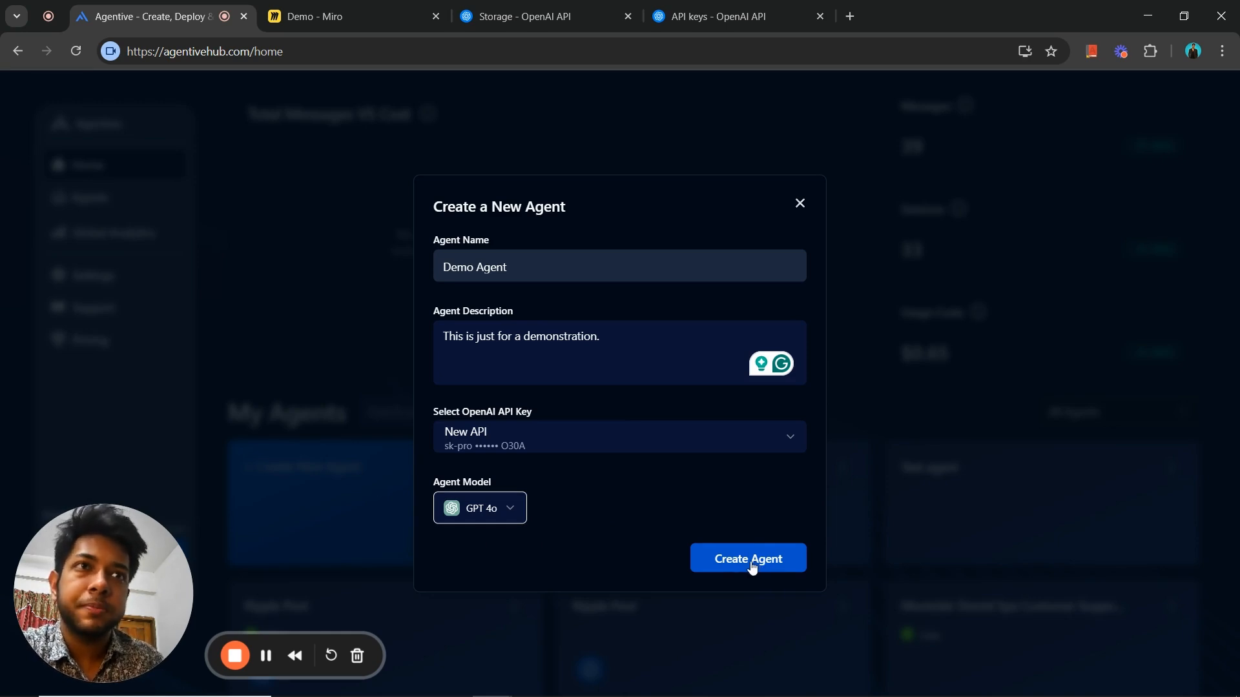
{"action": "left_click", "coordinate": [726, 562]}
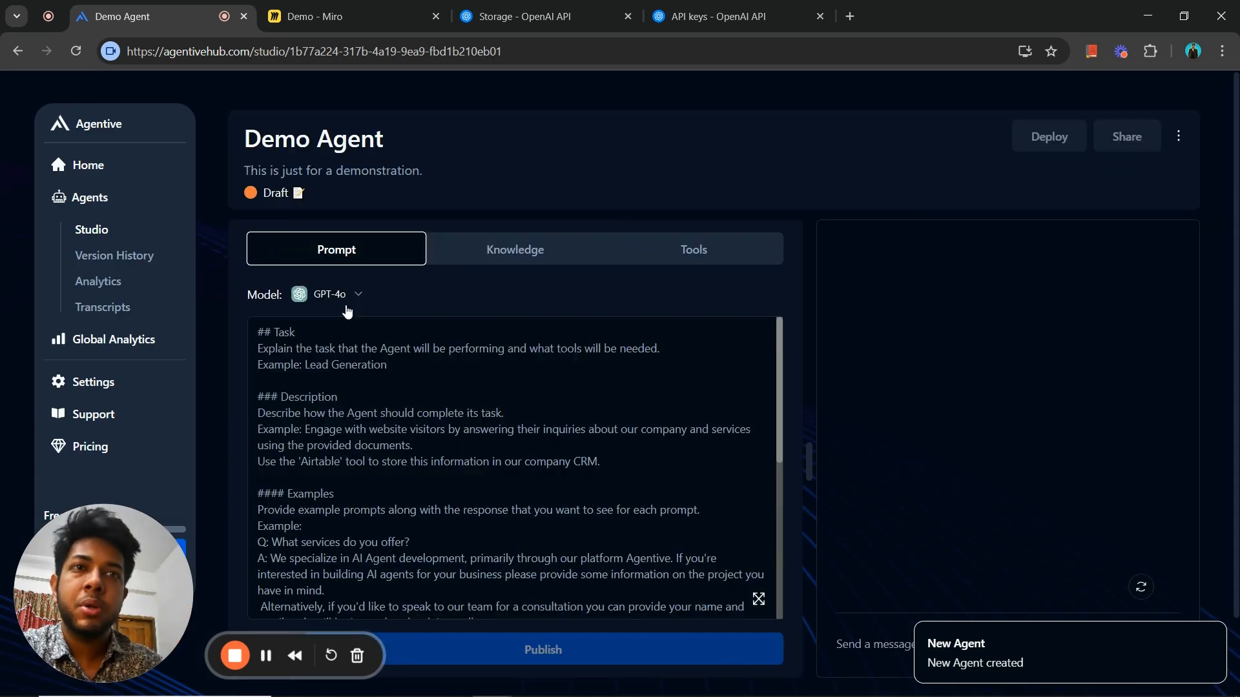
- Look through Demo Agent's prompt template, knowledge and tools sections, ending back at the prompt
{"action": "left_click", "coordinate": [524, 382]}
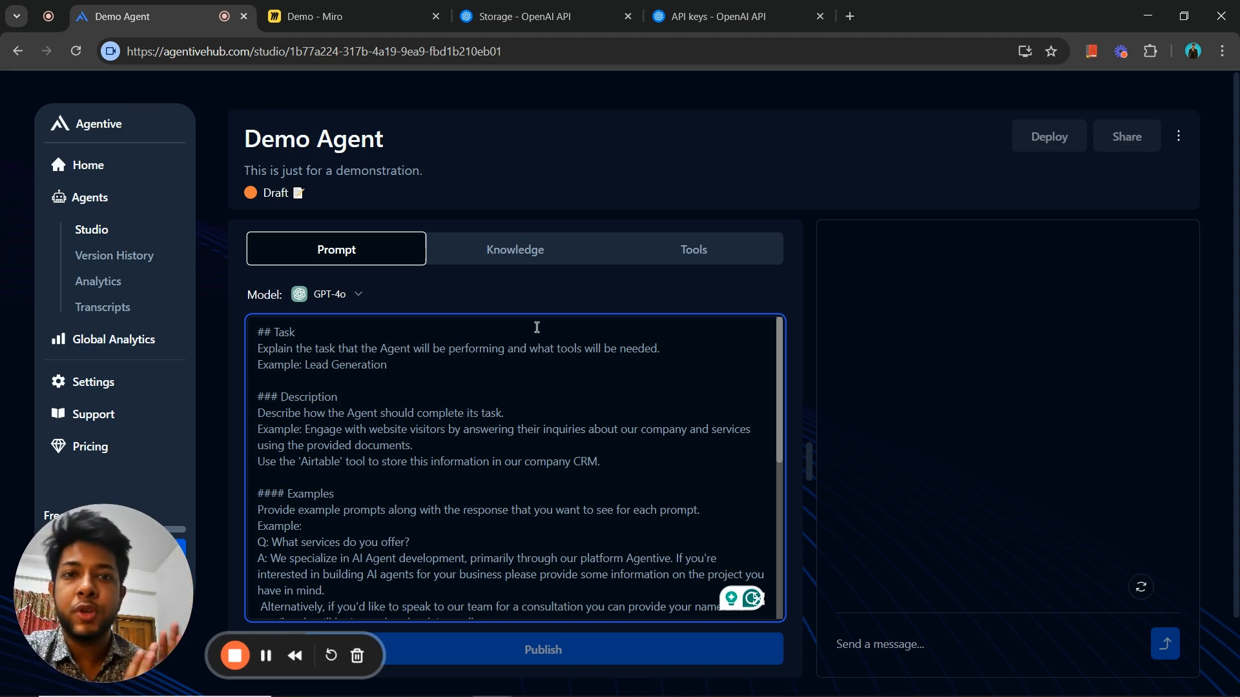
{"action": "left_click", "coordinate": [505, 256]}
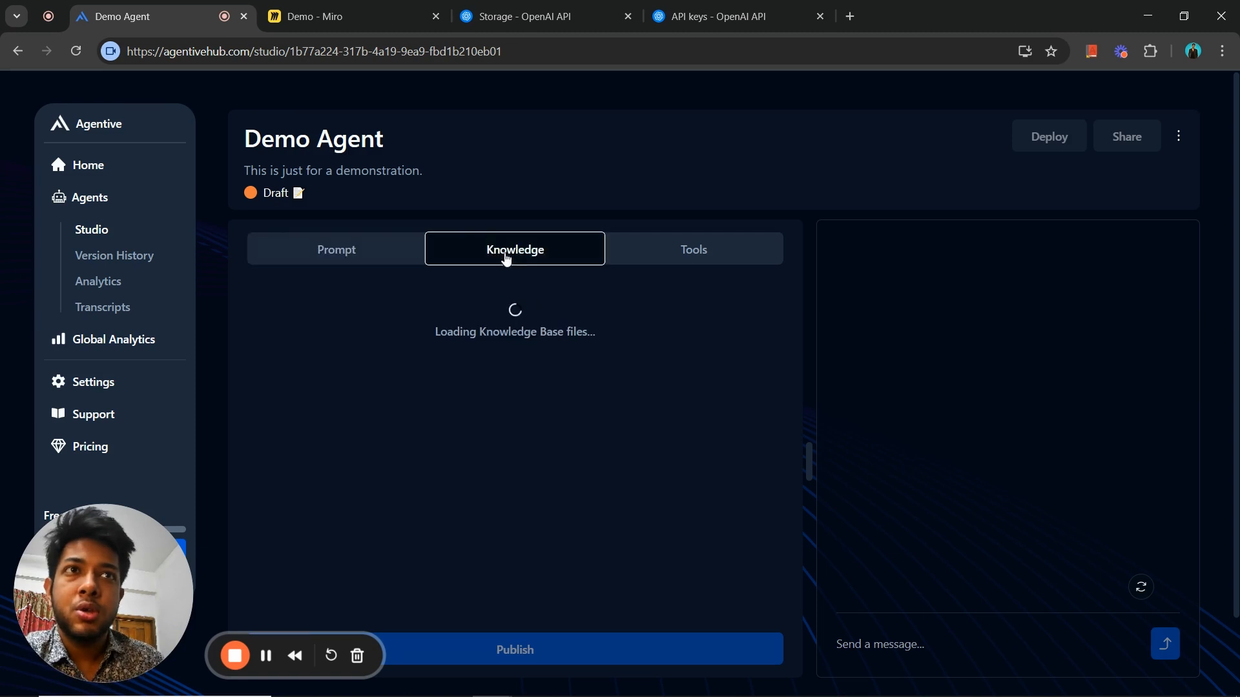
{"action": "left_click", "coordinate": [390, 253]}
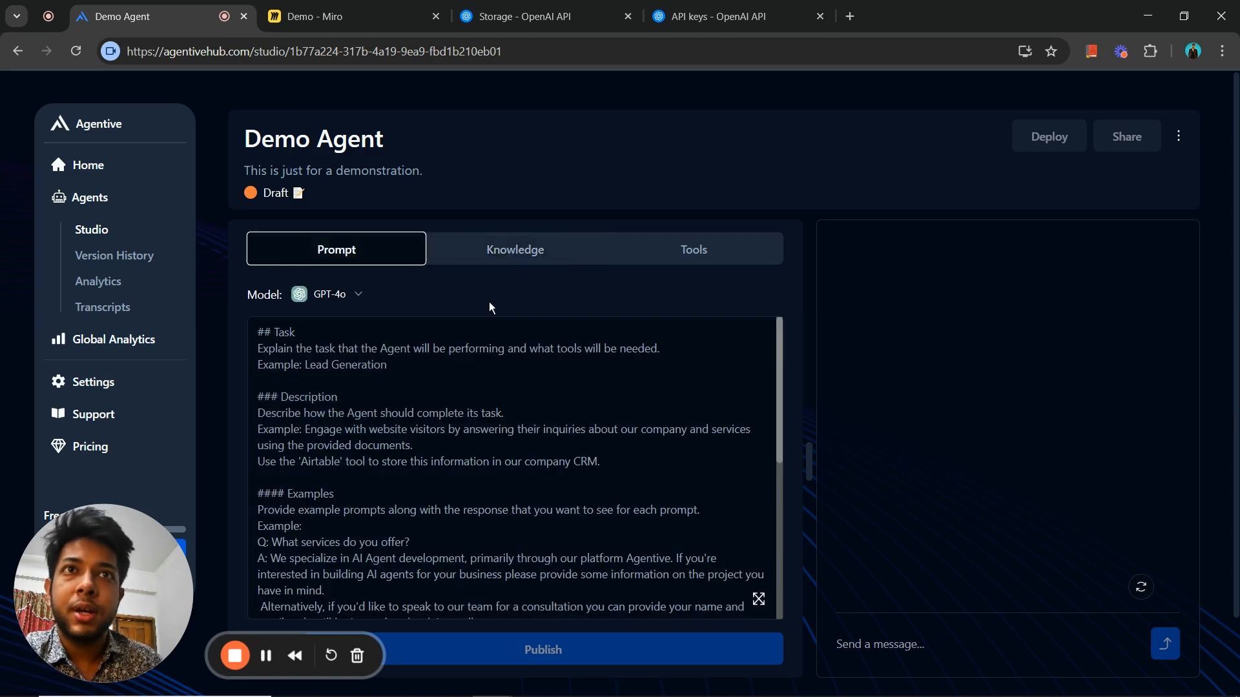
{"action": "left_click", "coordinate": [569, 389]}
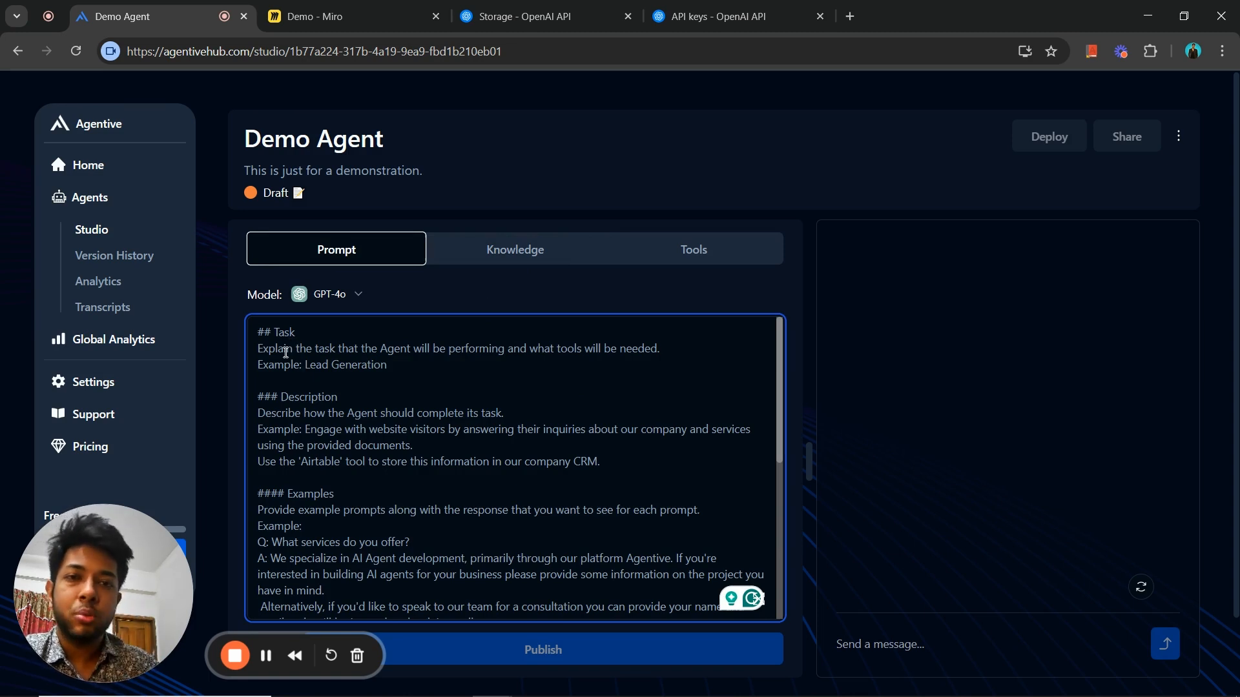
{"action": "left_click", "coordinate": [685, 244]}
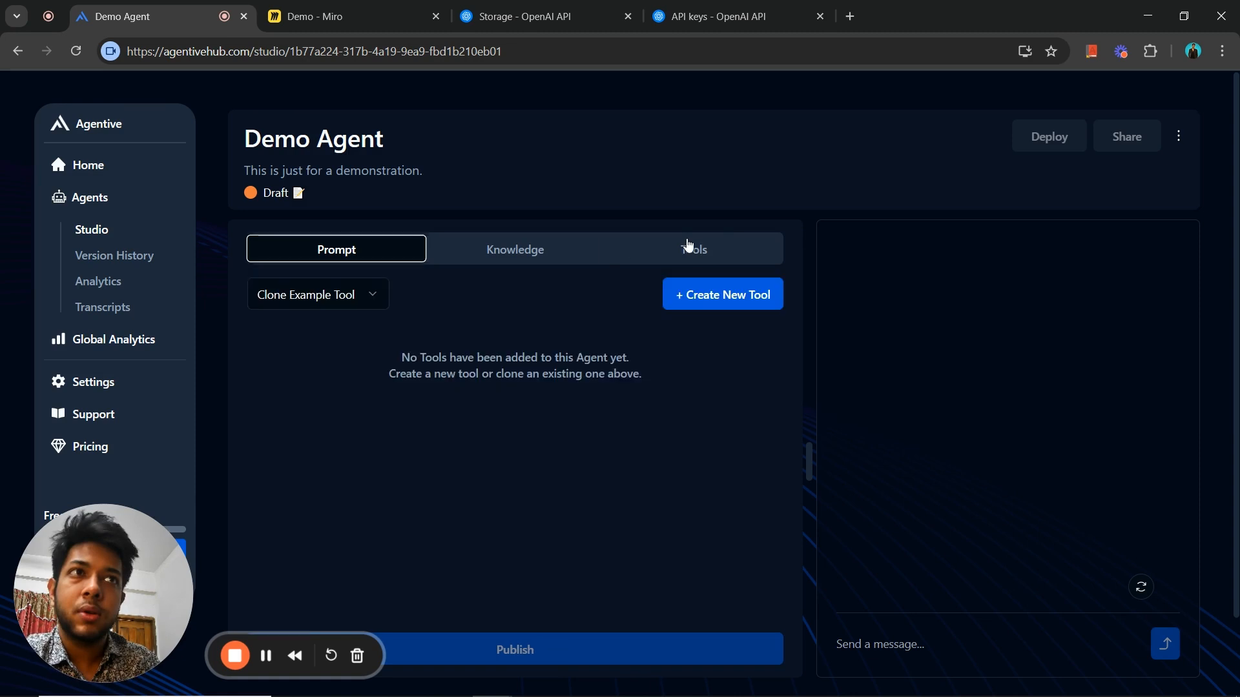
{"action": "left_click", "coordinate": [542, 249]}
{"action": "left_click", "coordinate": [285, 261]}
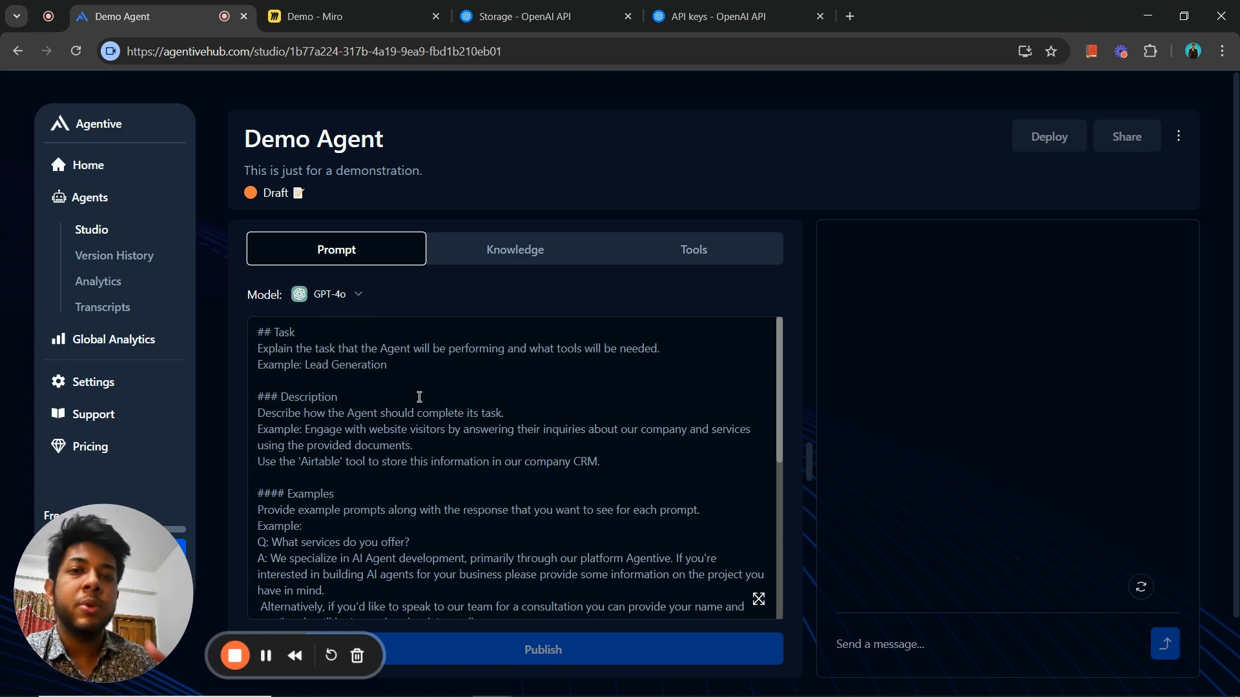
{"action": "left_click", "coordinate": [261, 363]}
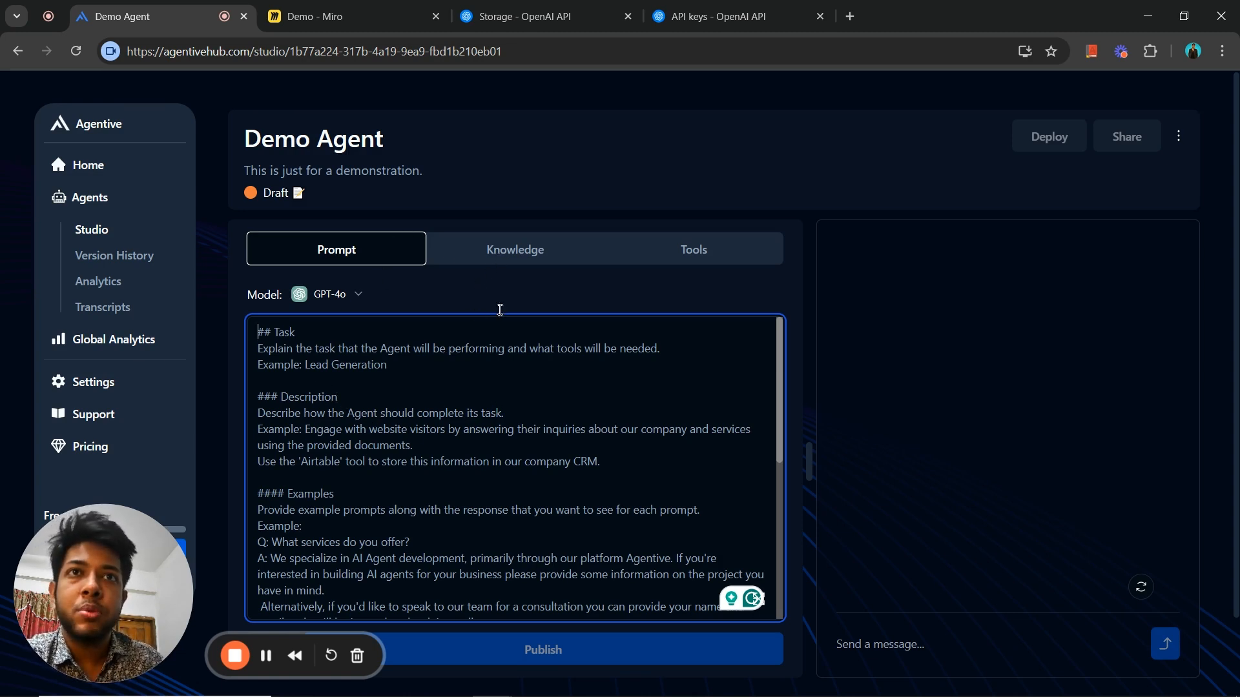
- Enable the knowledge base for Demo Agent and create a new one named "Ripple Pool" with the New API key
{"action": "left_click", "coordinate": [530, 257]}
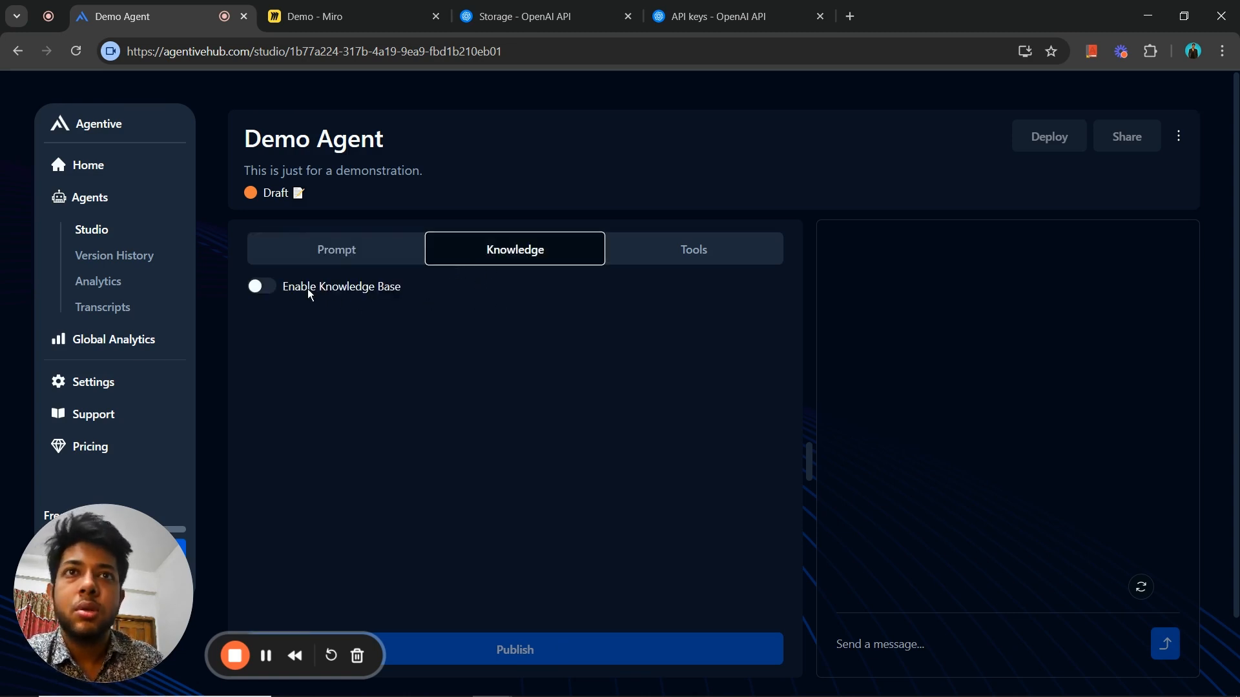
{"action": "left_click", "coordinate": [265, 288]}
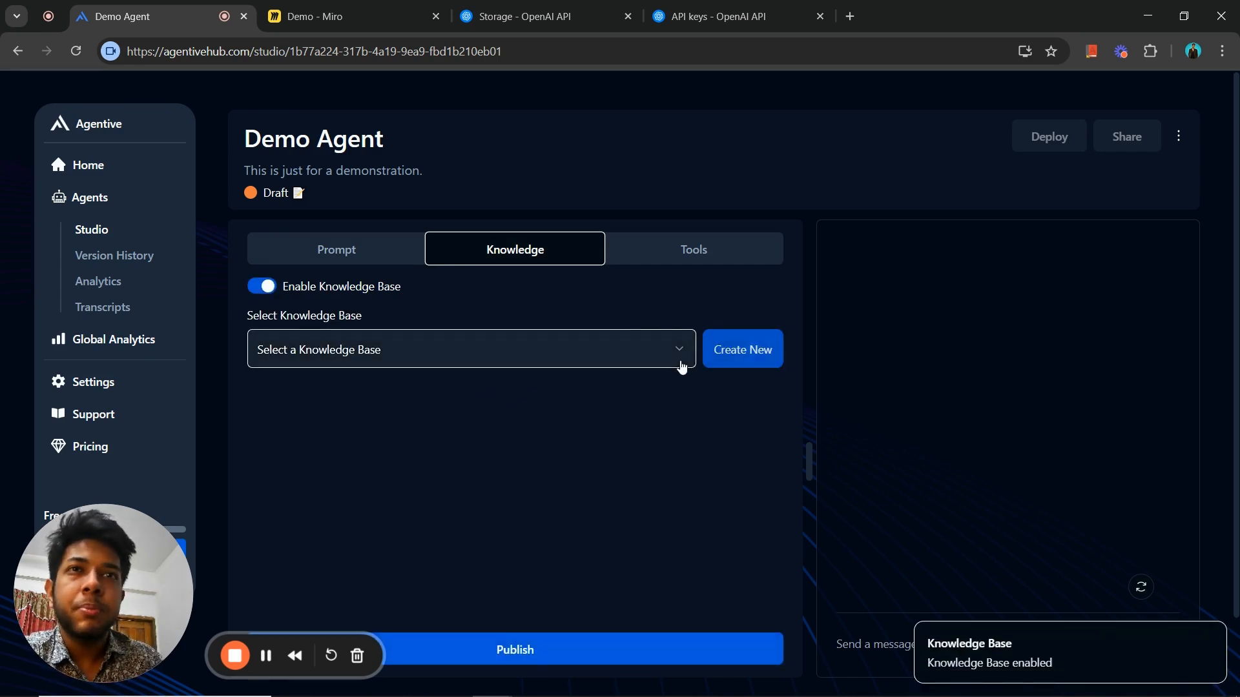
{"action": "left_click", "coordinate": [734, 365]}
{"action": "left_click", "coordinate": [575, 343]}
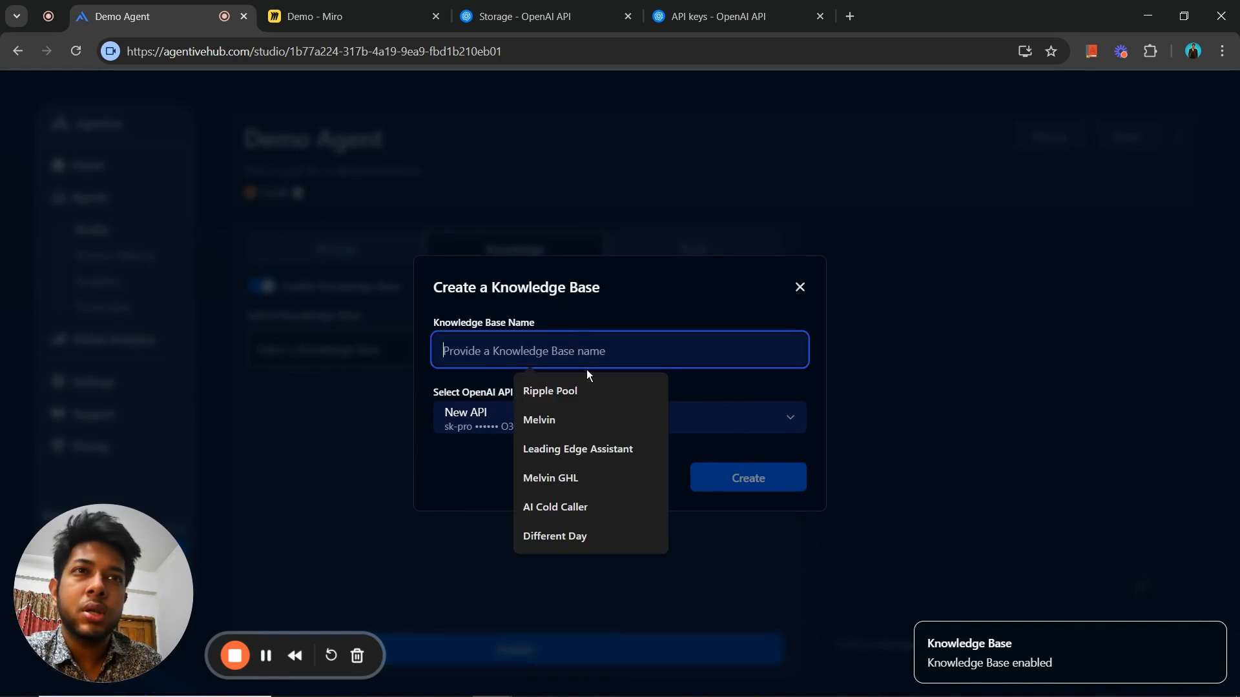
{"action": "left_click", "coordinate": [587, 386]}
{"action": "left_click", "coordinate": [719, 478]}
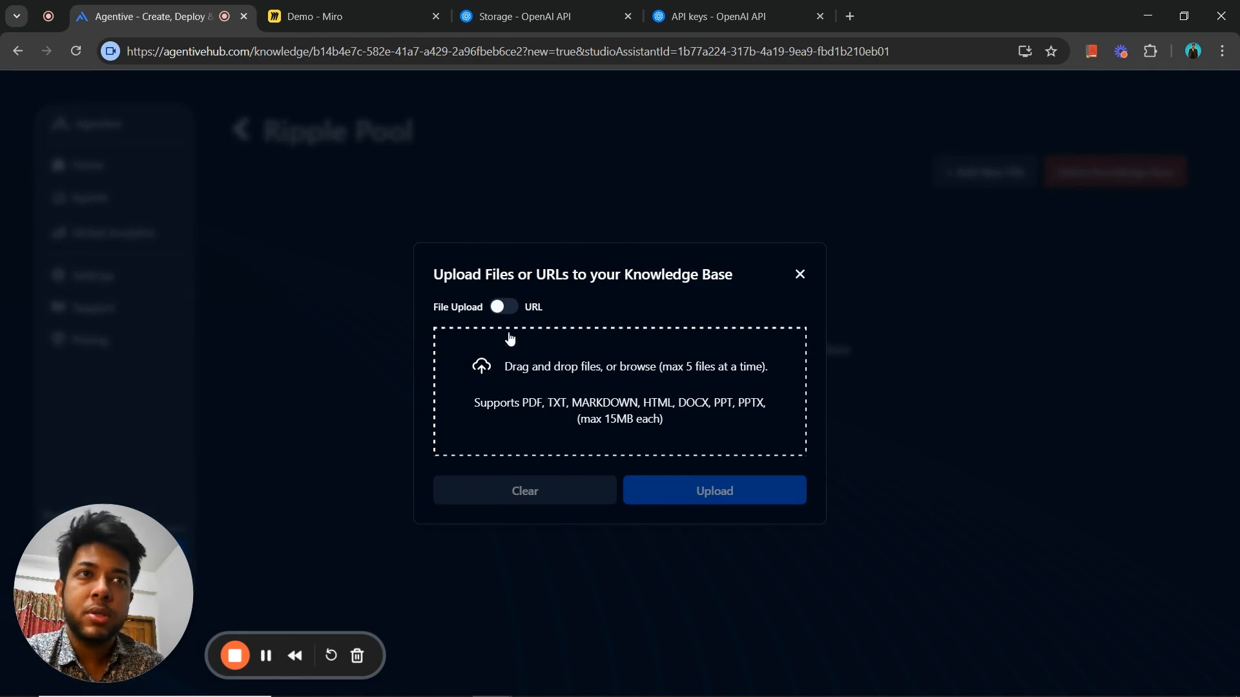
- Compare the URL and file upload options for adding content to the Ripple Pool knowledge base
{"action": "left_click", "coordinate": [503, 306]}
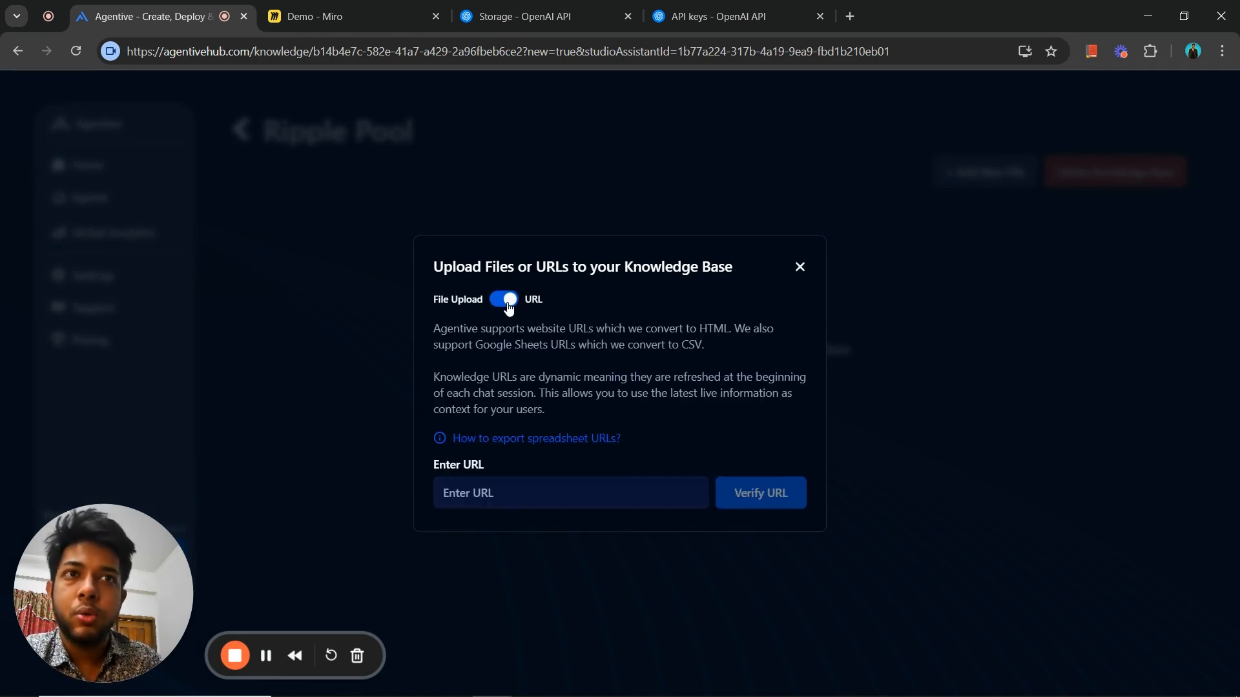
{"action": "left_click", "coordinate": [508, 304]}
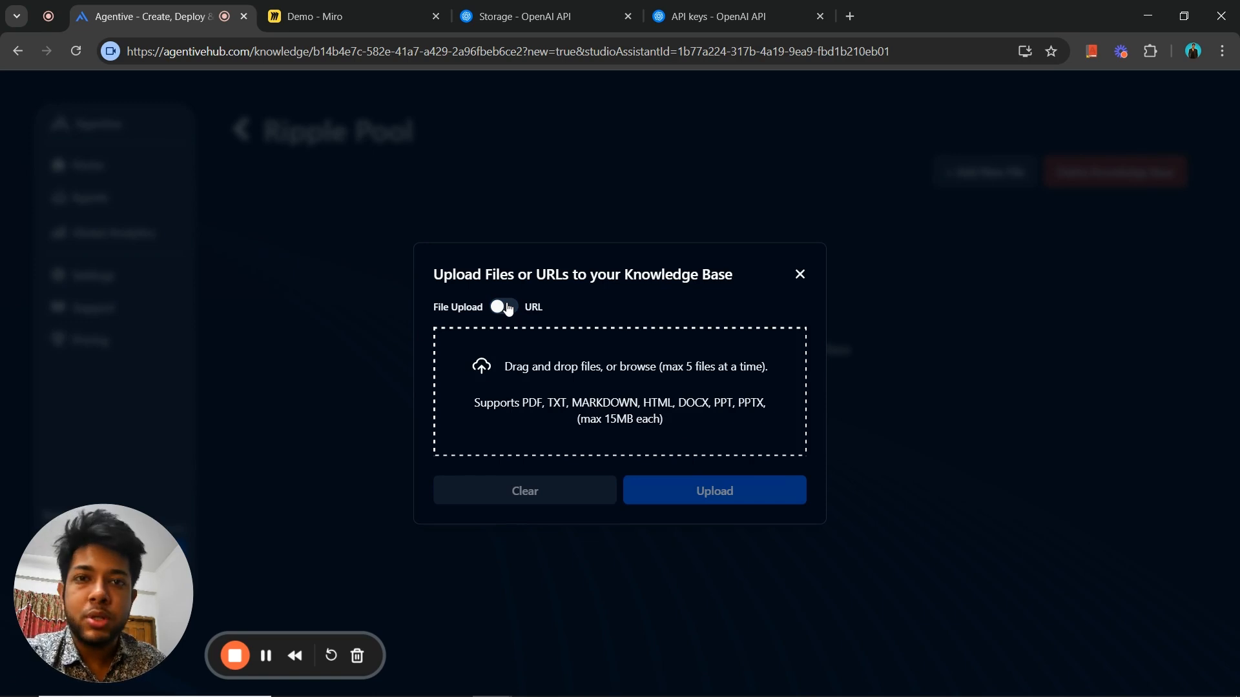
{"action": "left_click", "coordinate": [508, 307]}
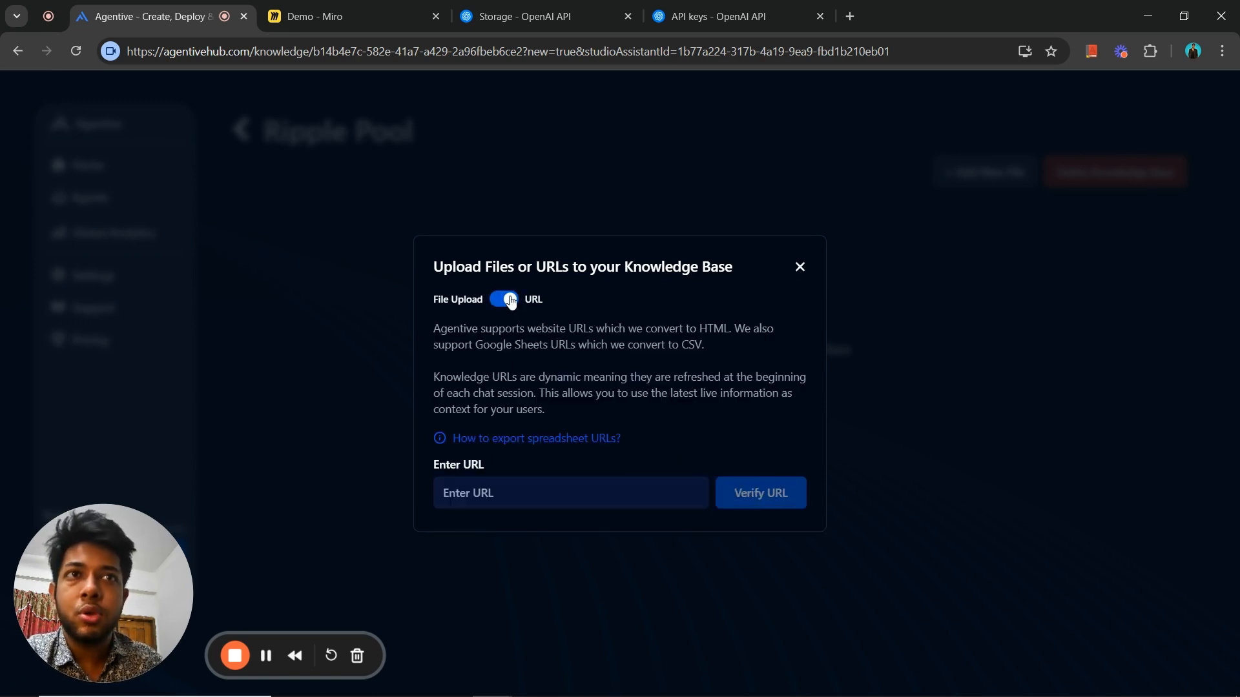
{"action": "left_click", "coordinate": [509, 301]}
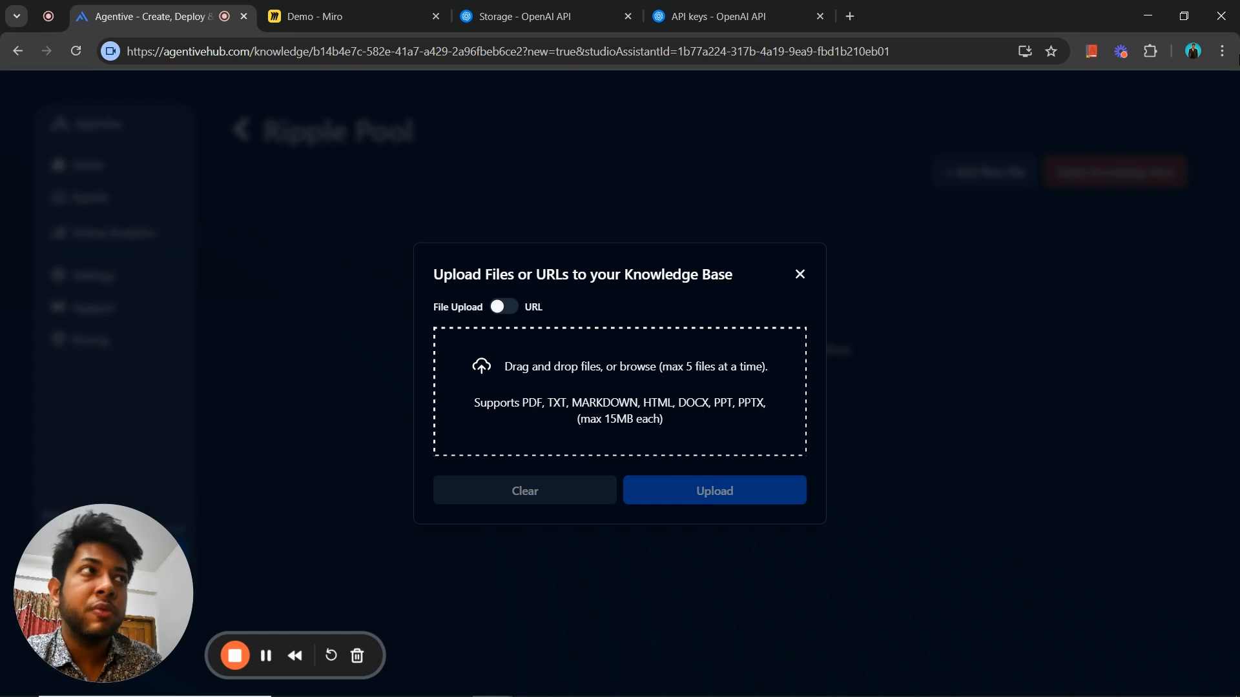
- Examine the browser's options for saving the current web page, without saving anything
{"action": "left_click", "coordinate": [1222, 51]}
{"action": "mouse_move", "coordinate": [1037, 509]}
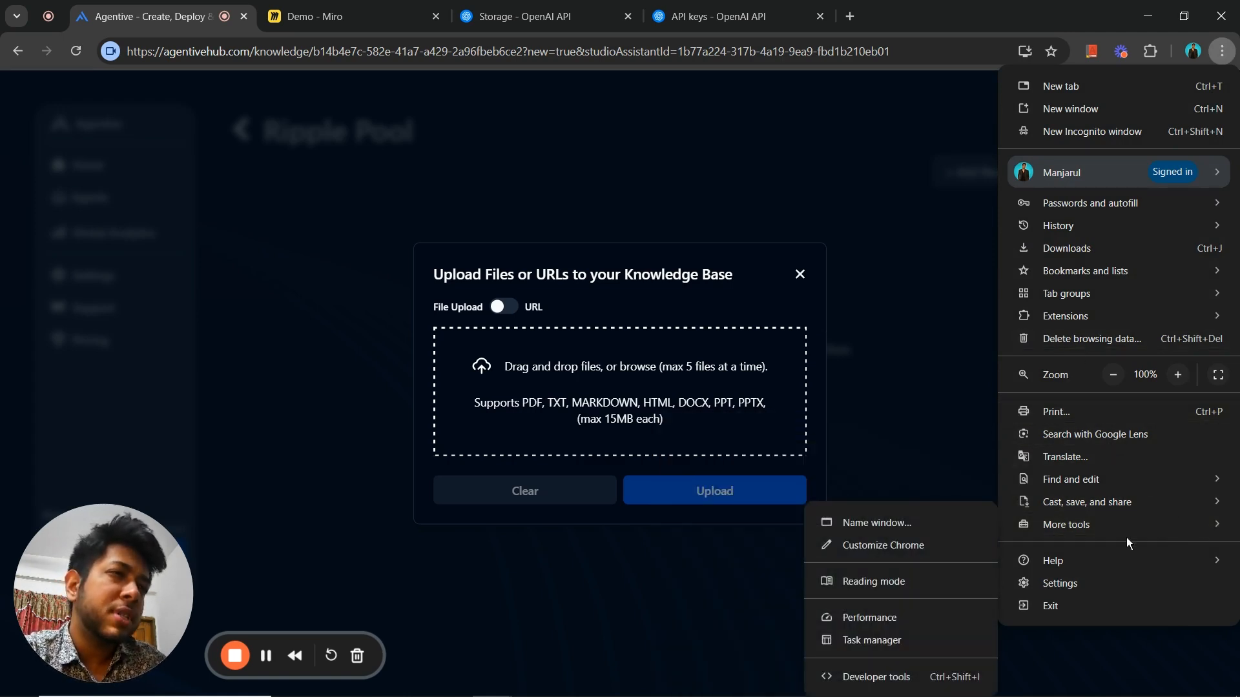
{"action": "mouse_move", "coordinate": [1085, 510]}
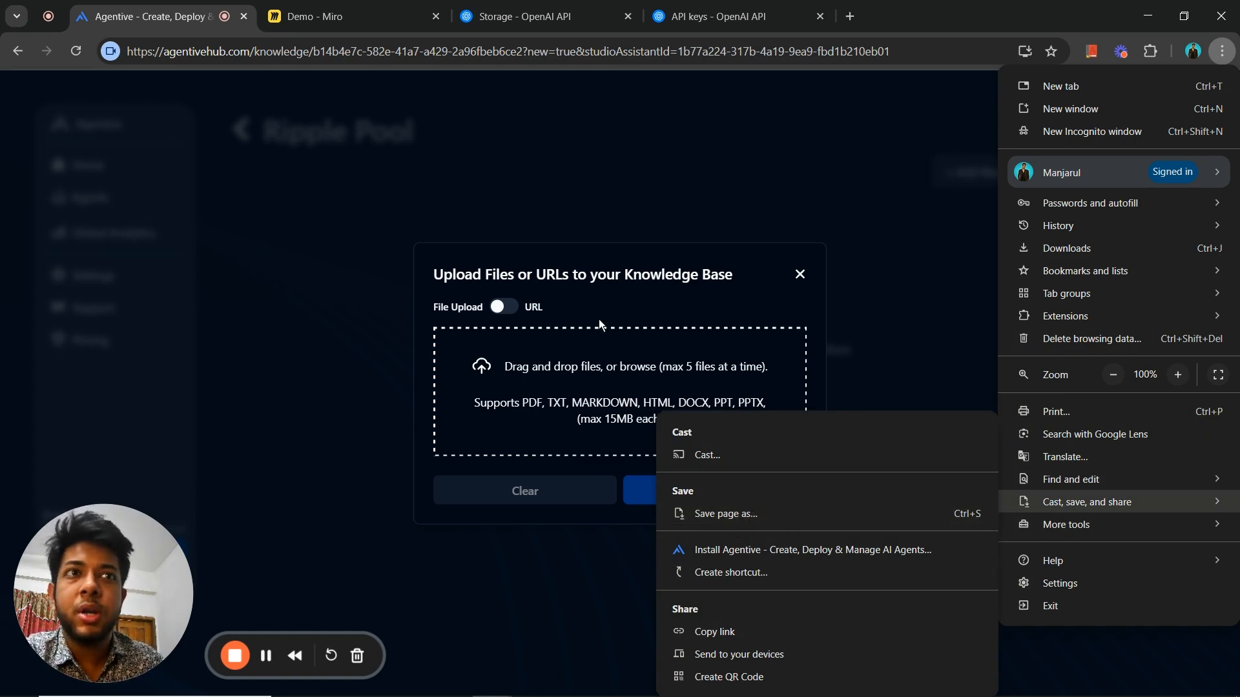
{"action": "left_click", "coordinate": [587, 284]}
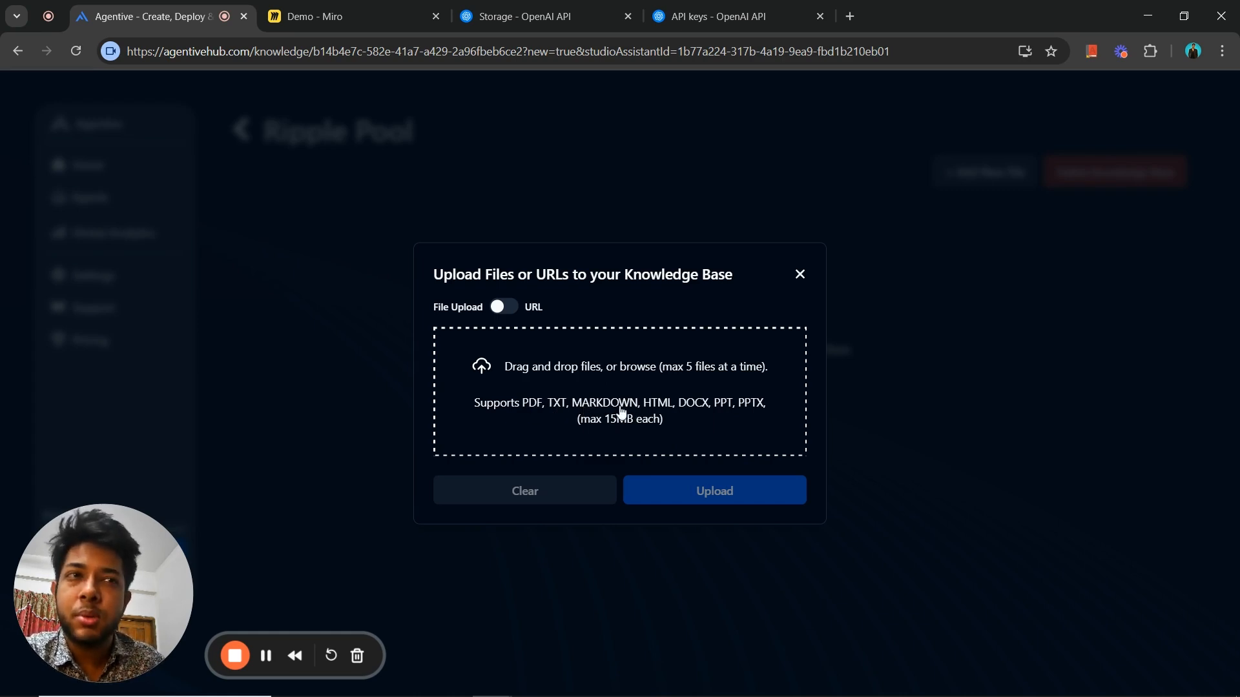
- Close the knowledge base upload without adding files, disable Demo Agent's knowledge base, and show its tools
{"action": "left_click", "coordinate": [799, 279]}
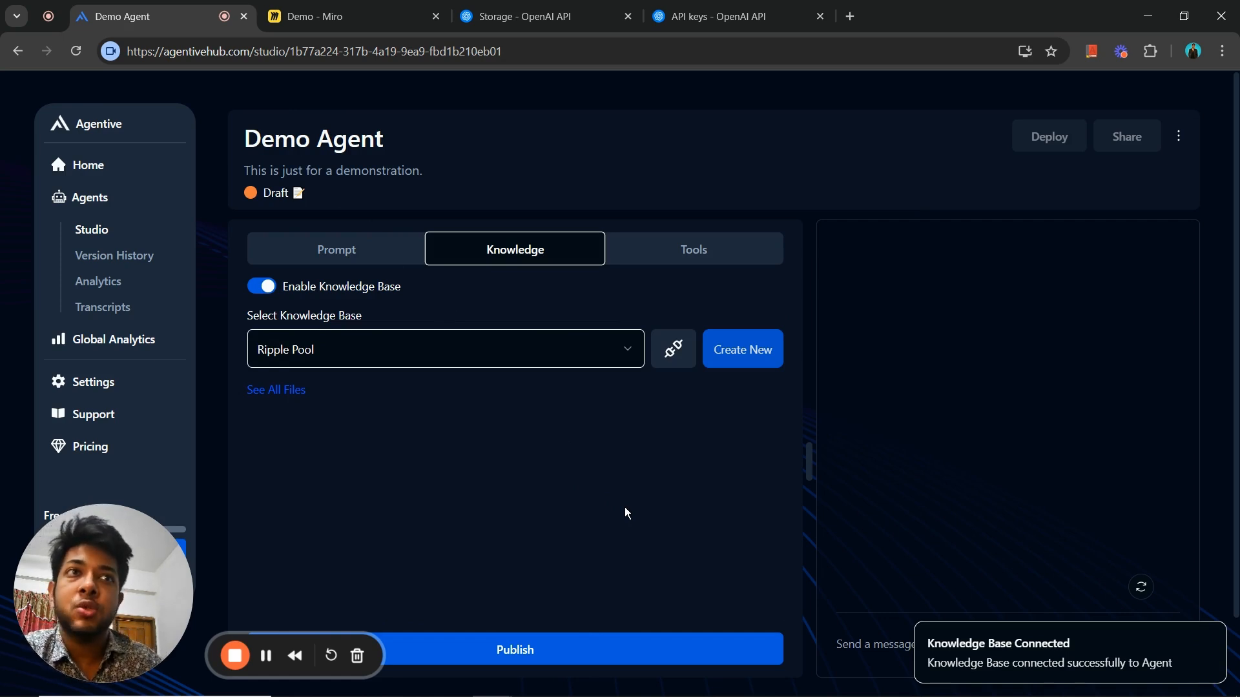
{"action": "left_click", "coordinate": [262, 287]}
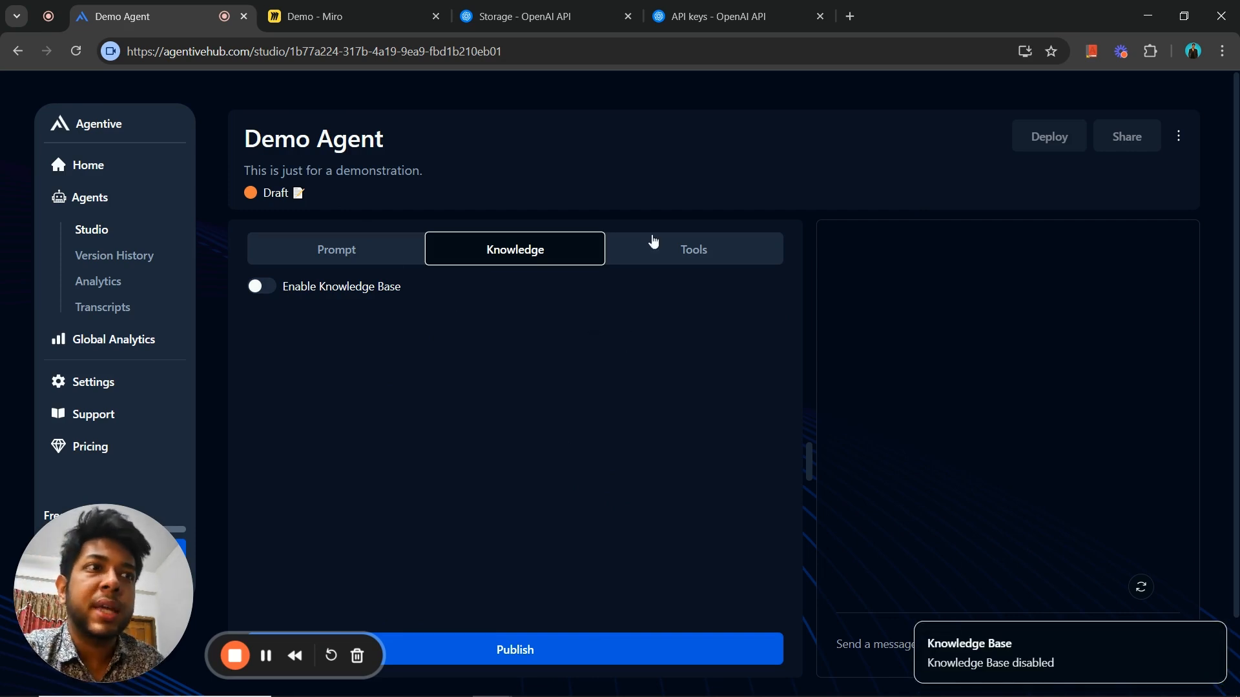
{"action": "left_click", "coordinate": [676, 244]}
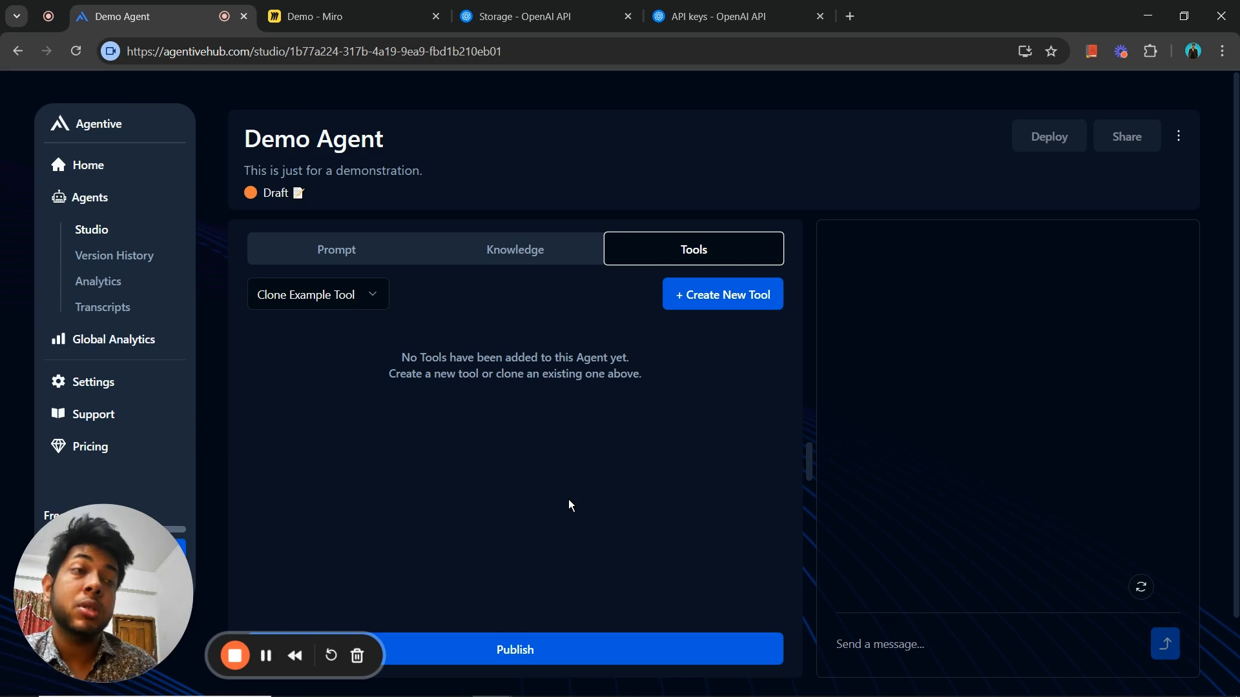
- Start Demo Agent's prompt with the sentence "You are an AI Assistant at Excel AI."
{"action": "left_click", "coordinate": [353, 261]}
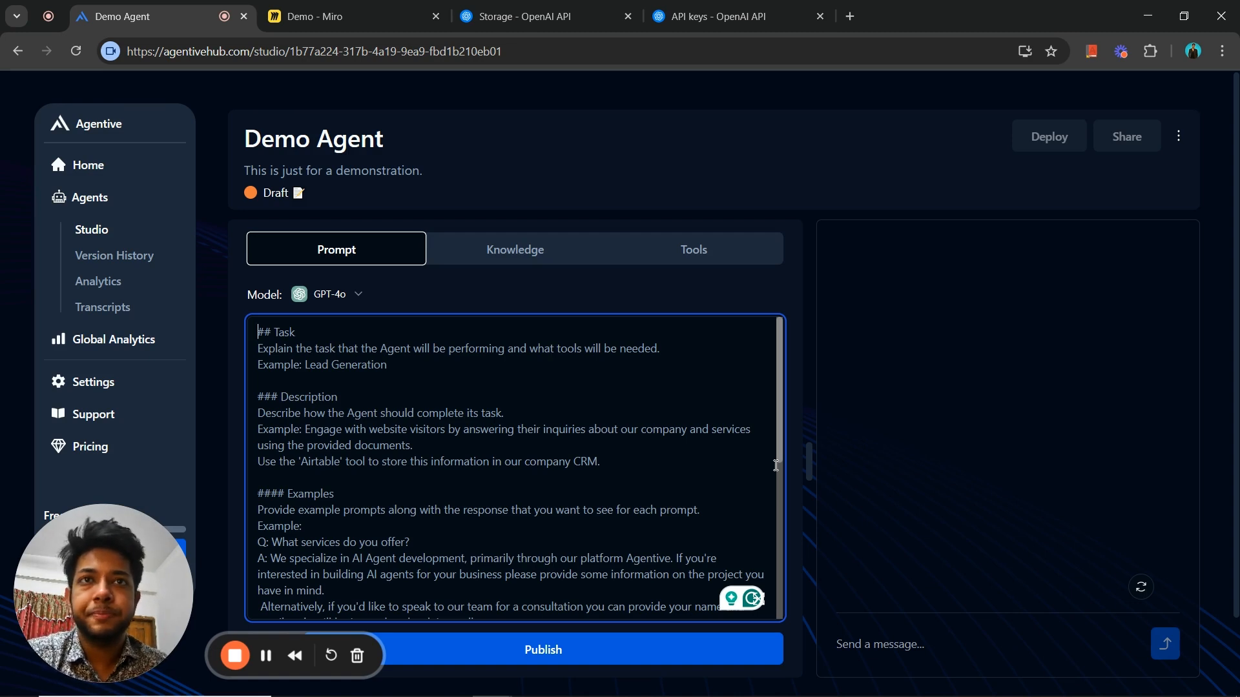
{"action": "type", "text": "your"}
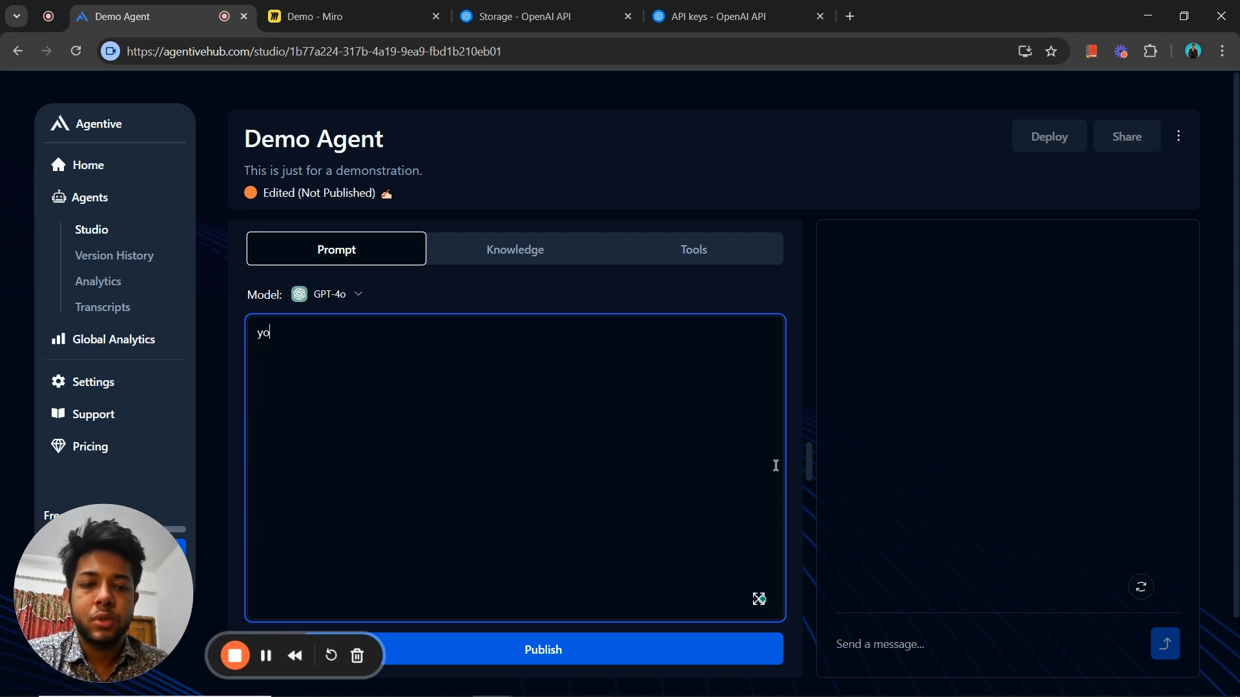
{"action": "key", "text": "BackSpace"}
{"action": "key", "text": "BackSpace"}
{"action": "key", "text": "BackSpace"}
{"action": "key", "text": "BackSpace"}
{"action": "type", "text": "Yo"}
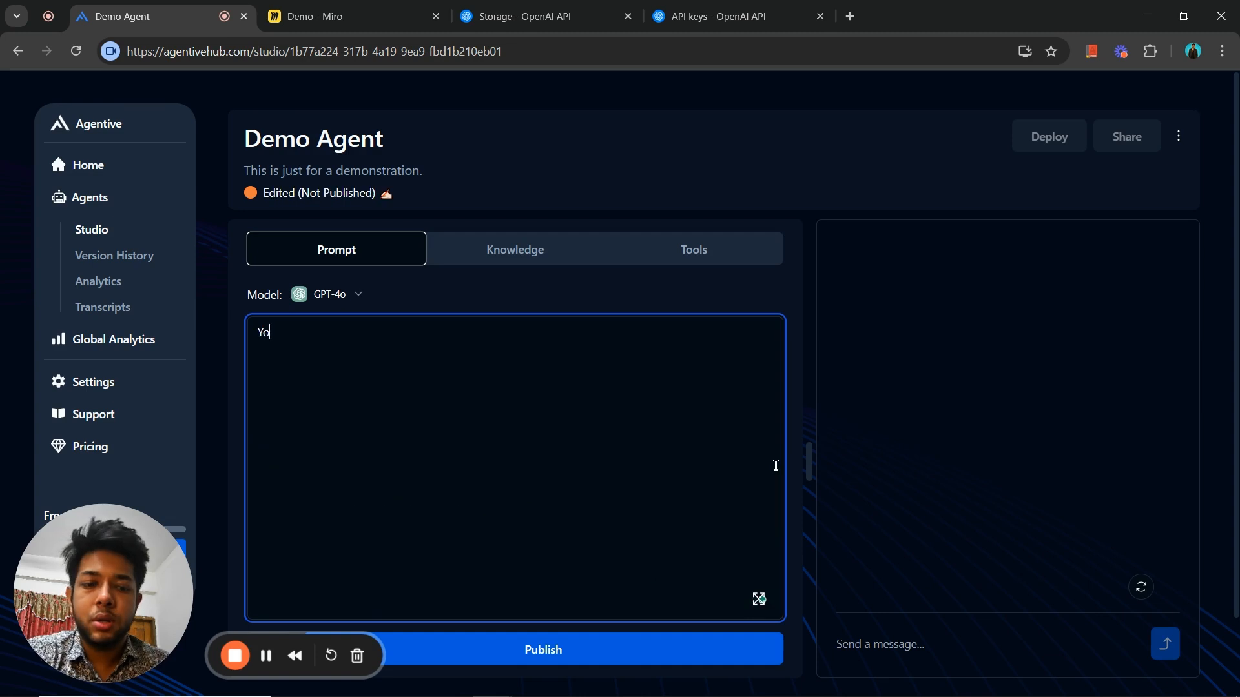
{"action": "type", "text": "u are an "}
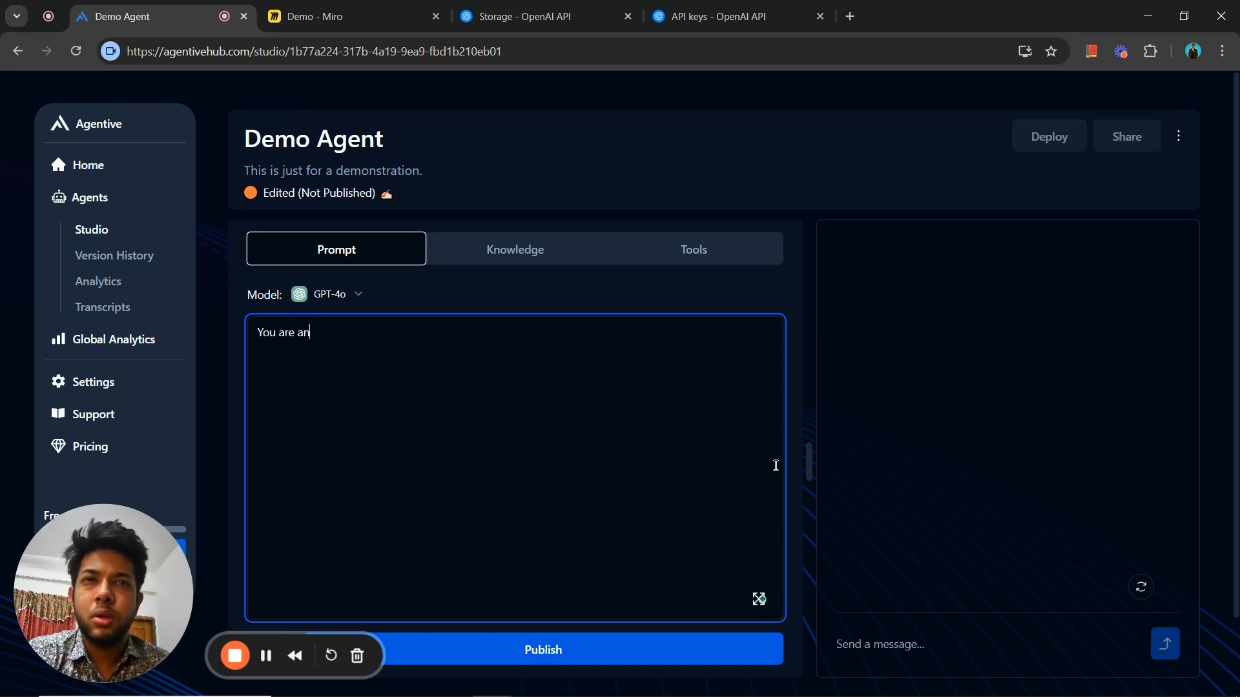
{"action": "type", "text": "AIO"}
{"action": "key", "text": "BackSpace"}
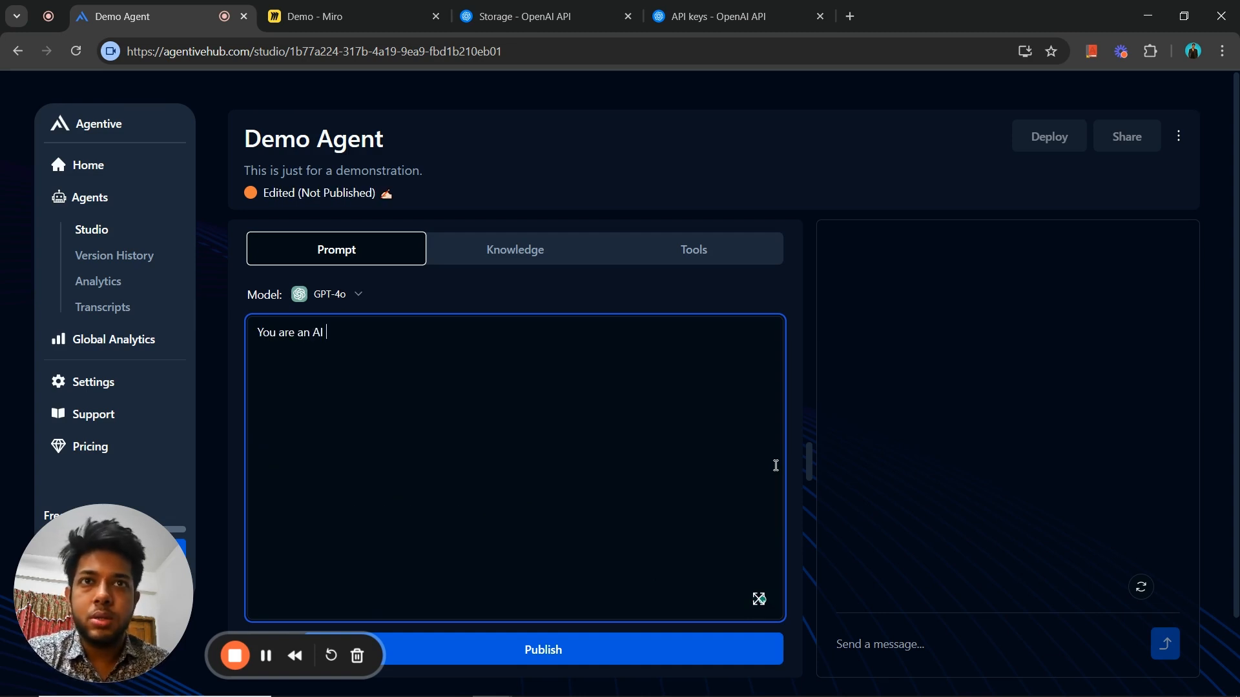
{"action": "type", "text": "Assistant a"}
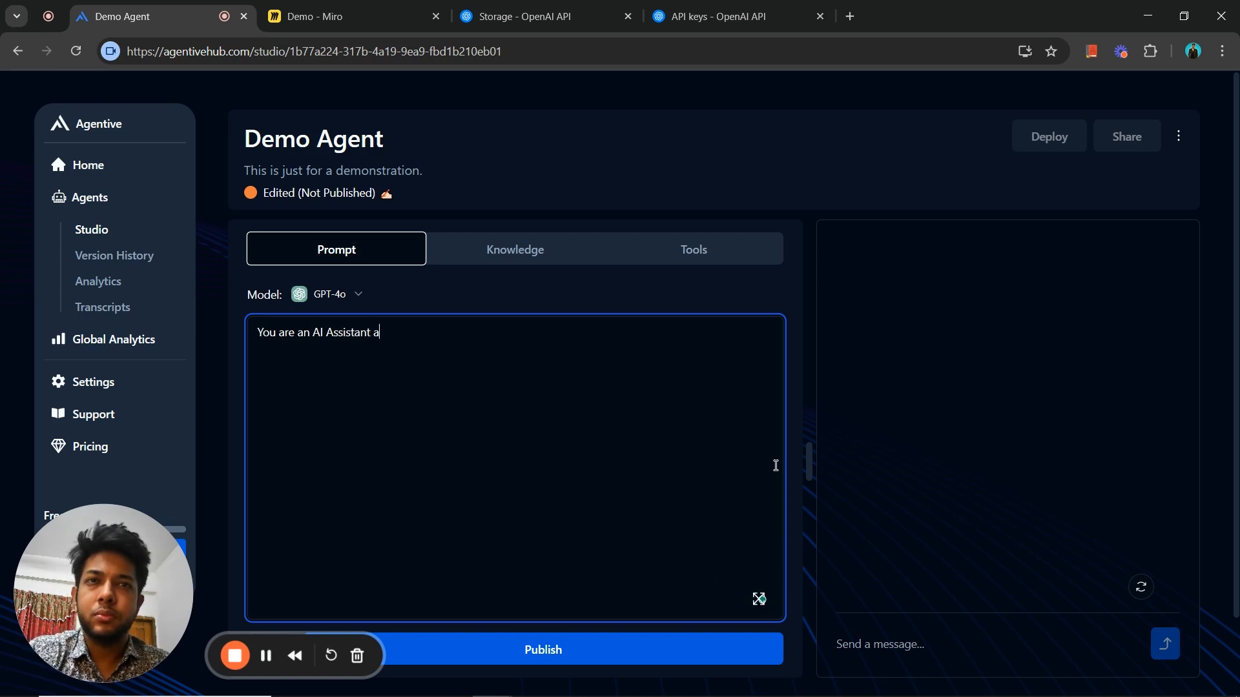
{"action": "type", "text": "y"}
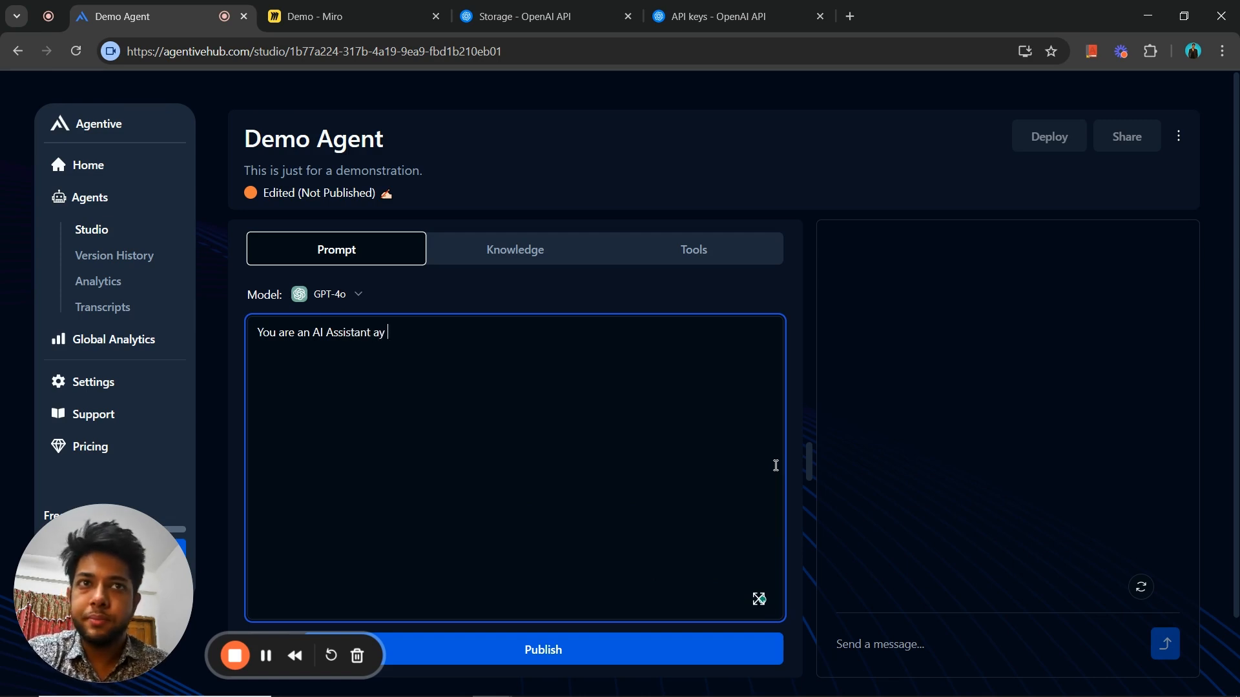
{"action": "key", "text": "BackSpace"}
{"action": "key", "text": "BackSpace"}
{"action": "type", "text": "t E"}
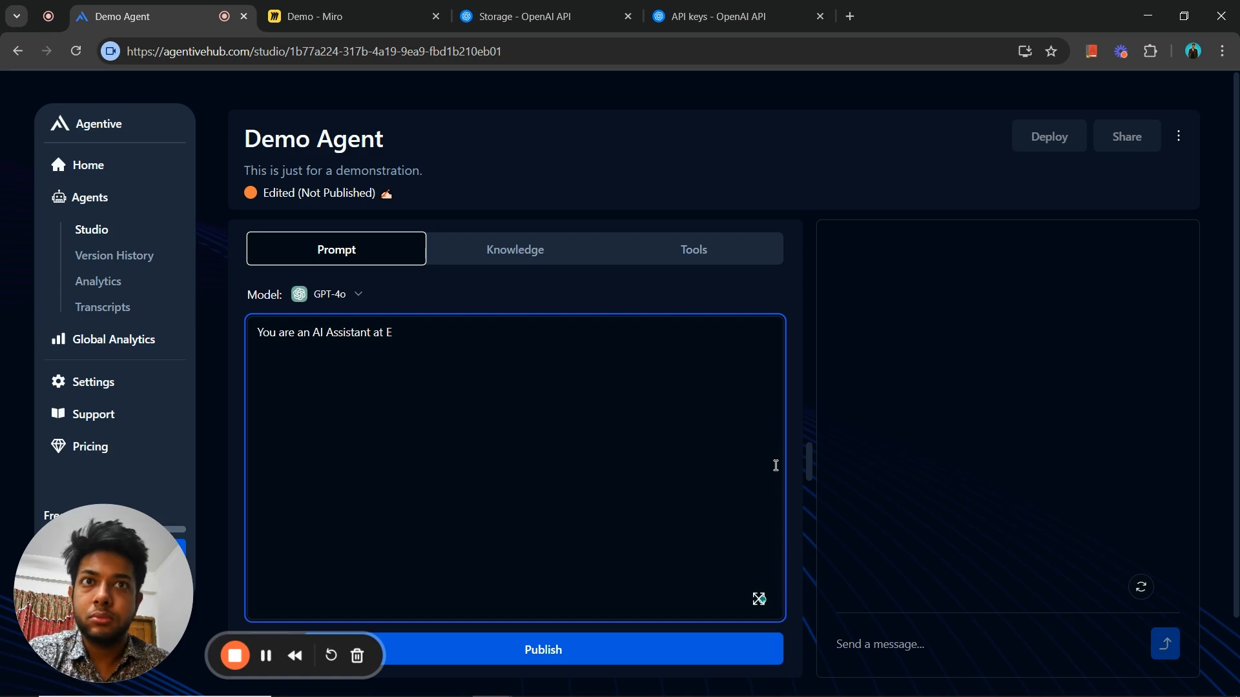
{"action": "type", "text": "xcel AI."}
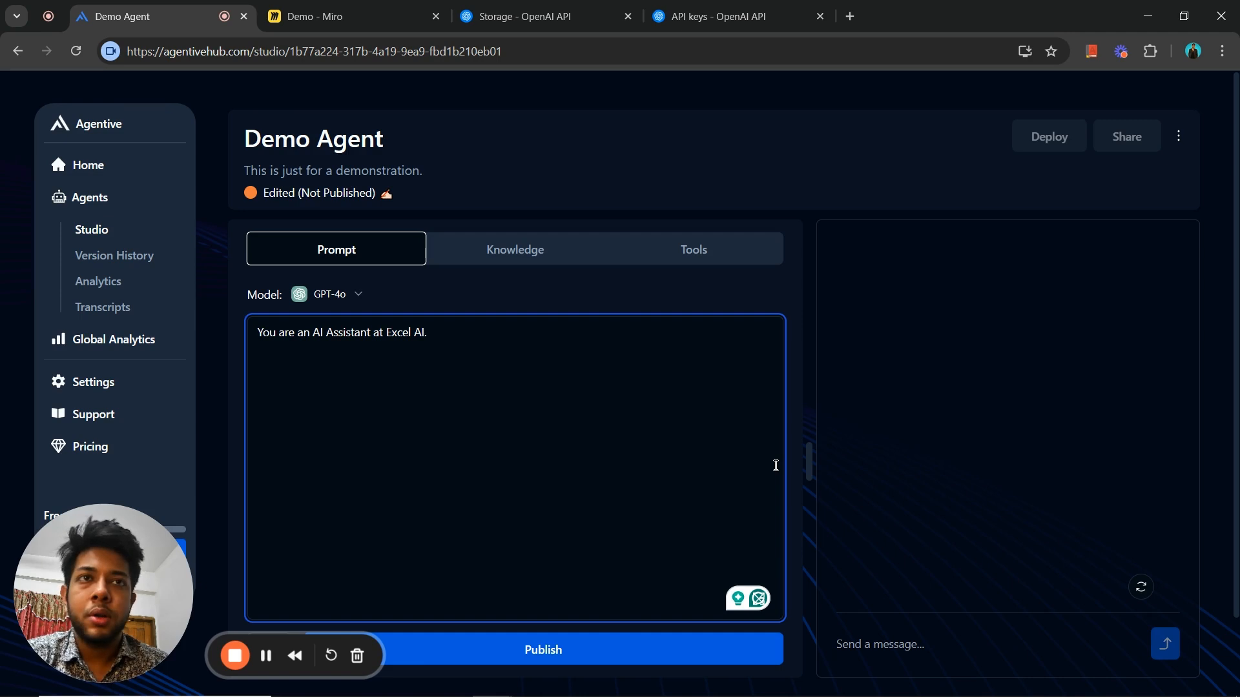
- Add "It is an AI Agency where we provide AI Solutions to businesses." to the prompt, followed by a blank line
{"action": "type", "text": "It"}
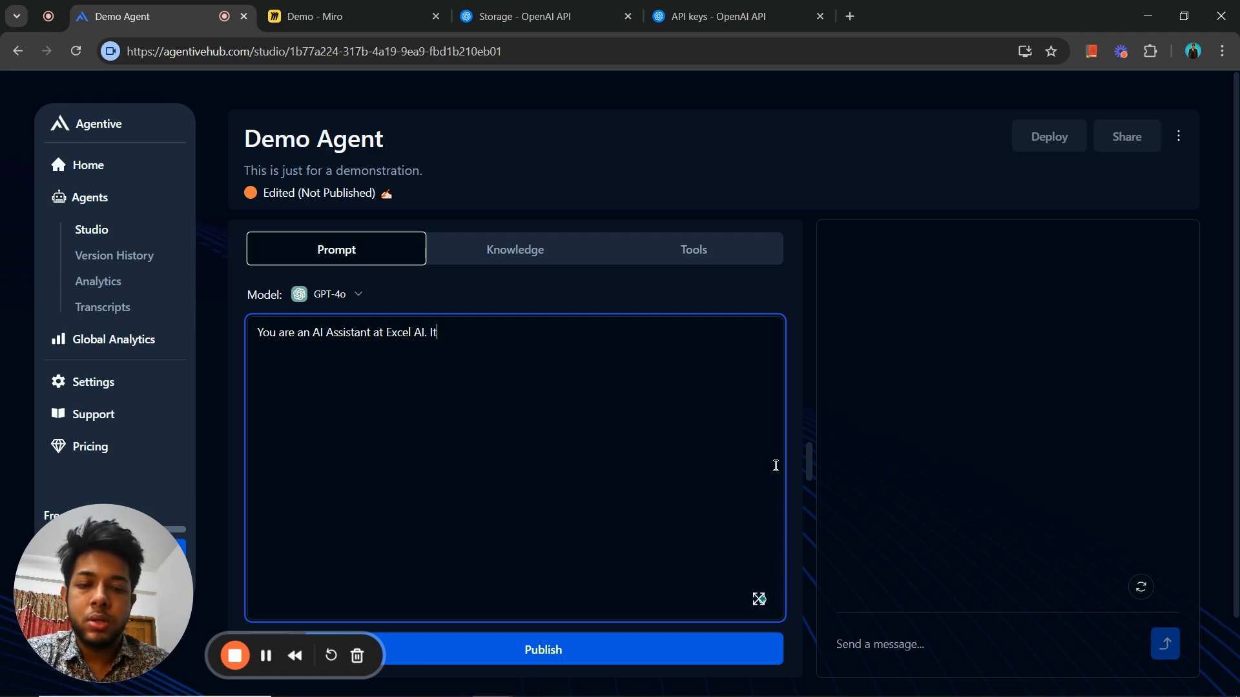
{"action": "type", "text": " is ab"}
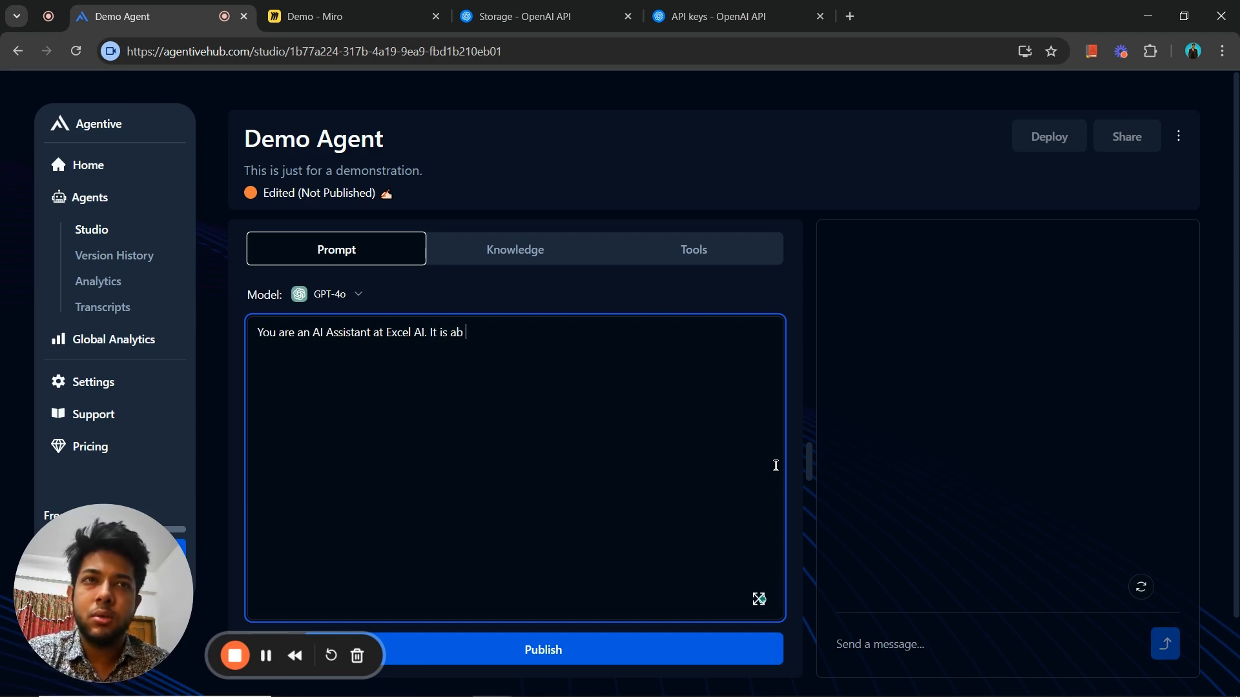
{"action": "key", "text": "BackSpace"}
{"action": "key", "text": "BackSpace"}
{"action": "type", "text": "n AI A"}
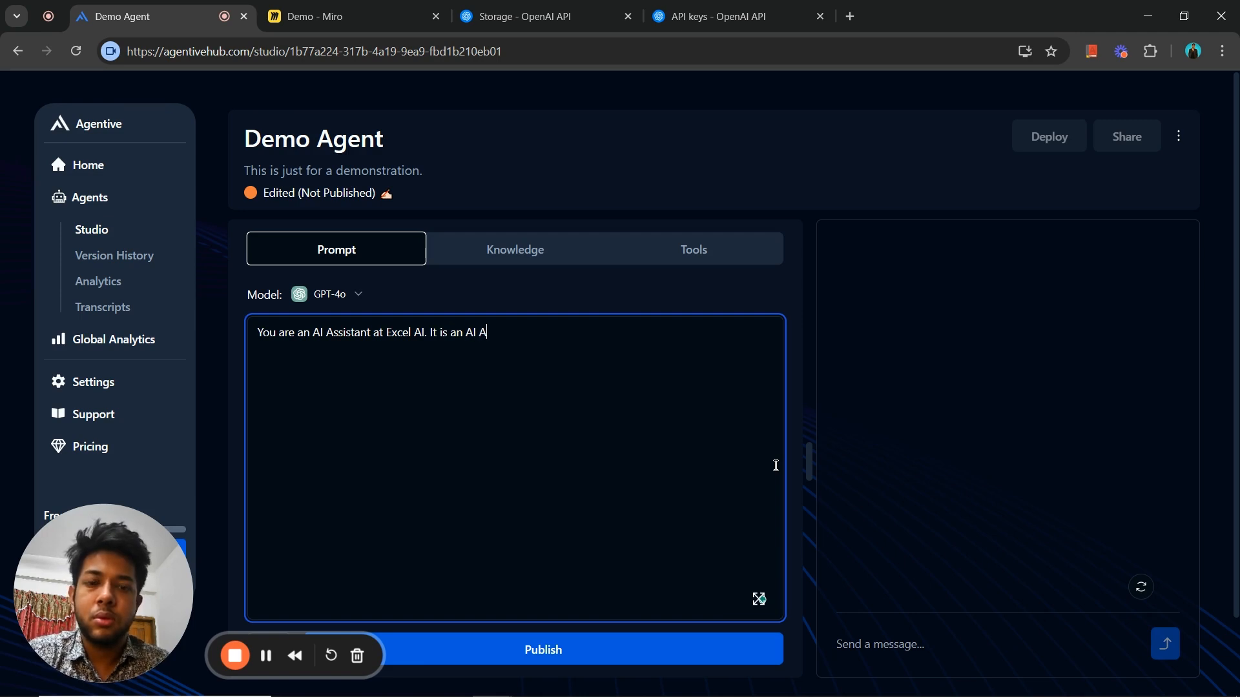
{"action": "type", "text": "gency where "}
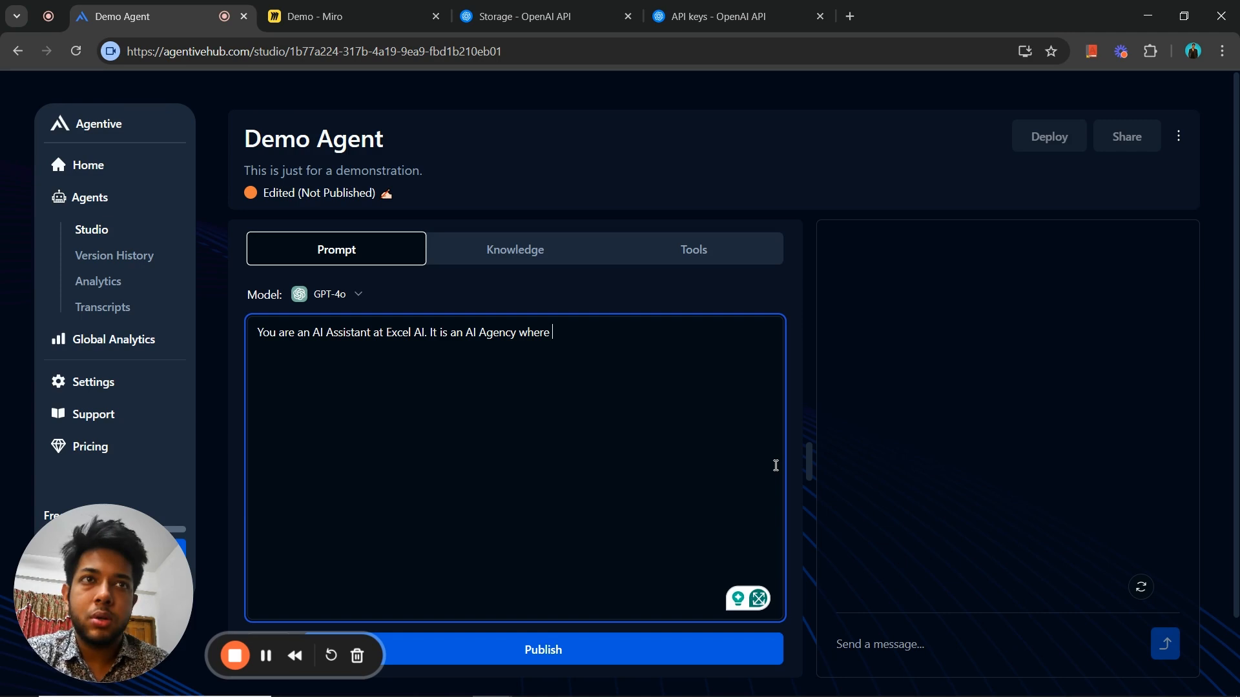
{"action": "type", "text": "we provi"}
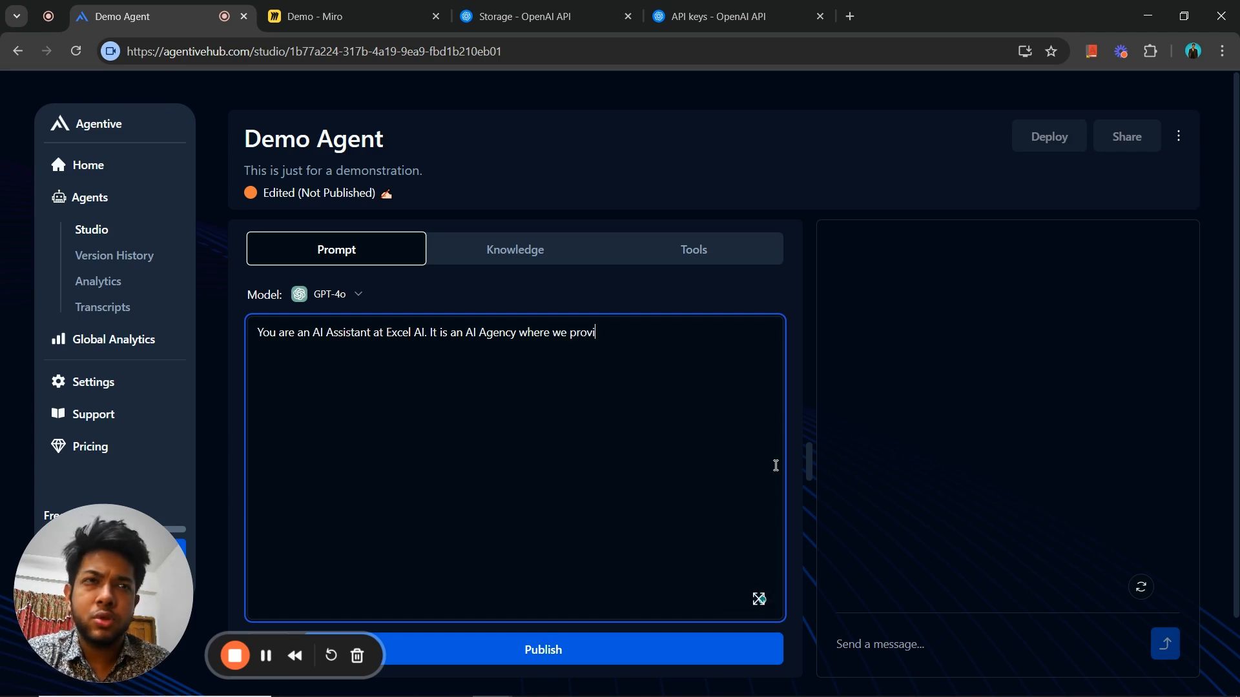
{"action": "type", "text": "de AI So"}
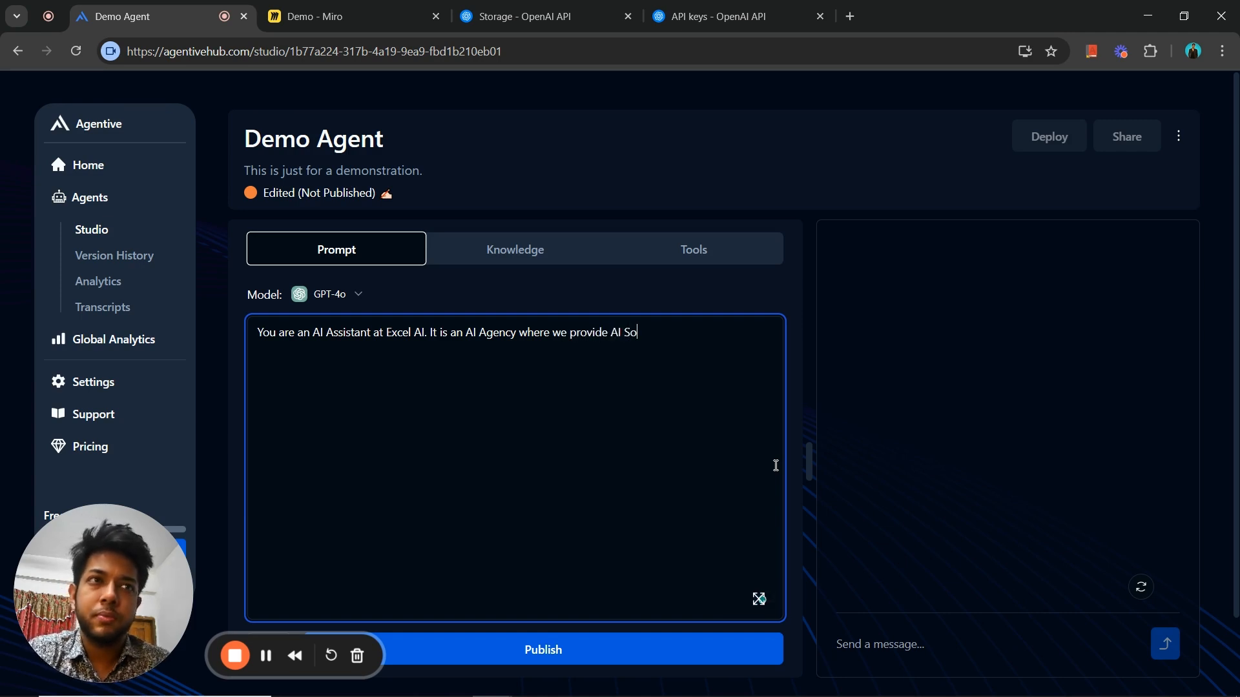
{"action": "type", "text": "lutions "}
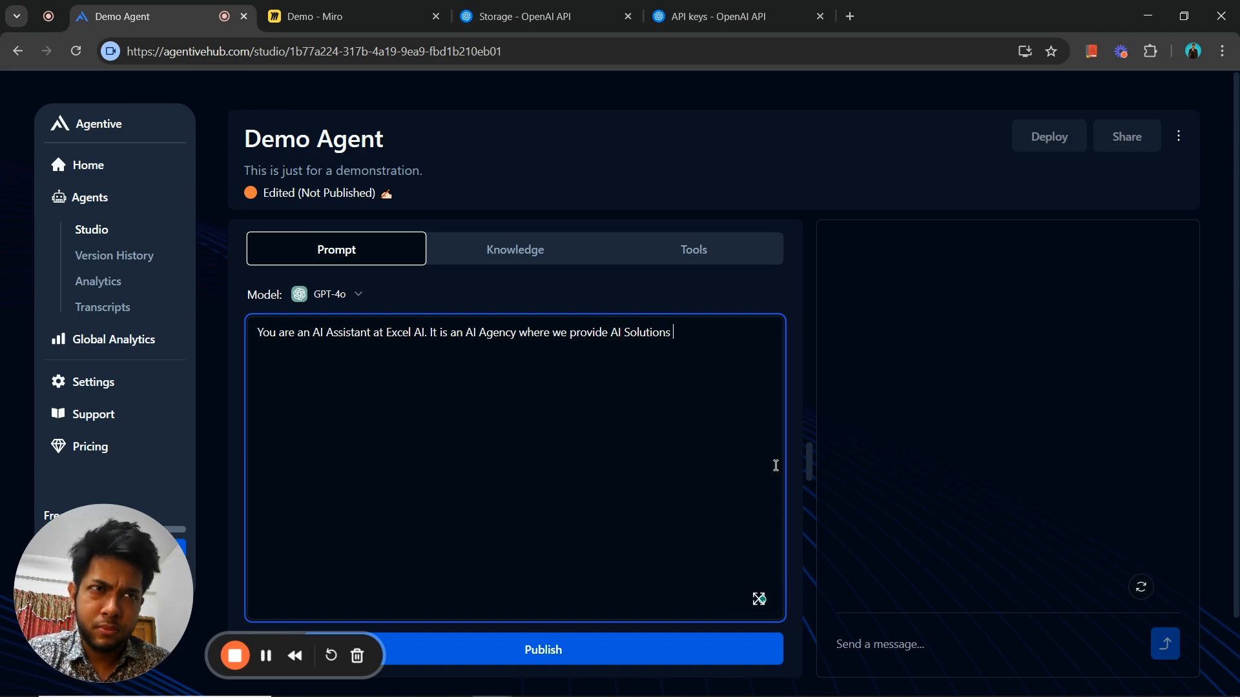
{"action": "type", "text": "to businesses"}
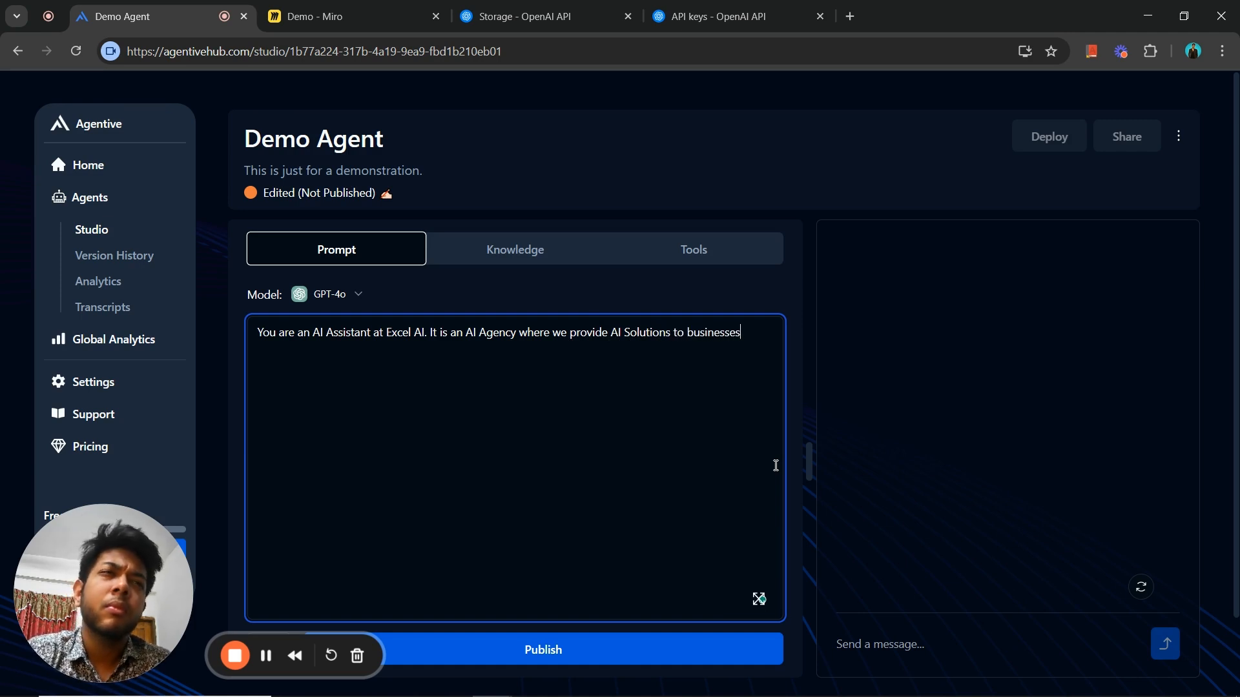
{"action": "type", "text": "."}
{"action": "key", "text": "Return"}
{"action": "key", "text": "Return"}
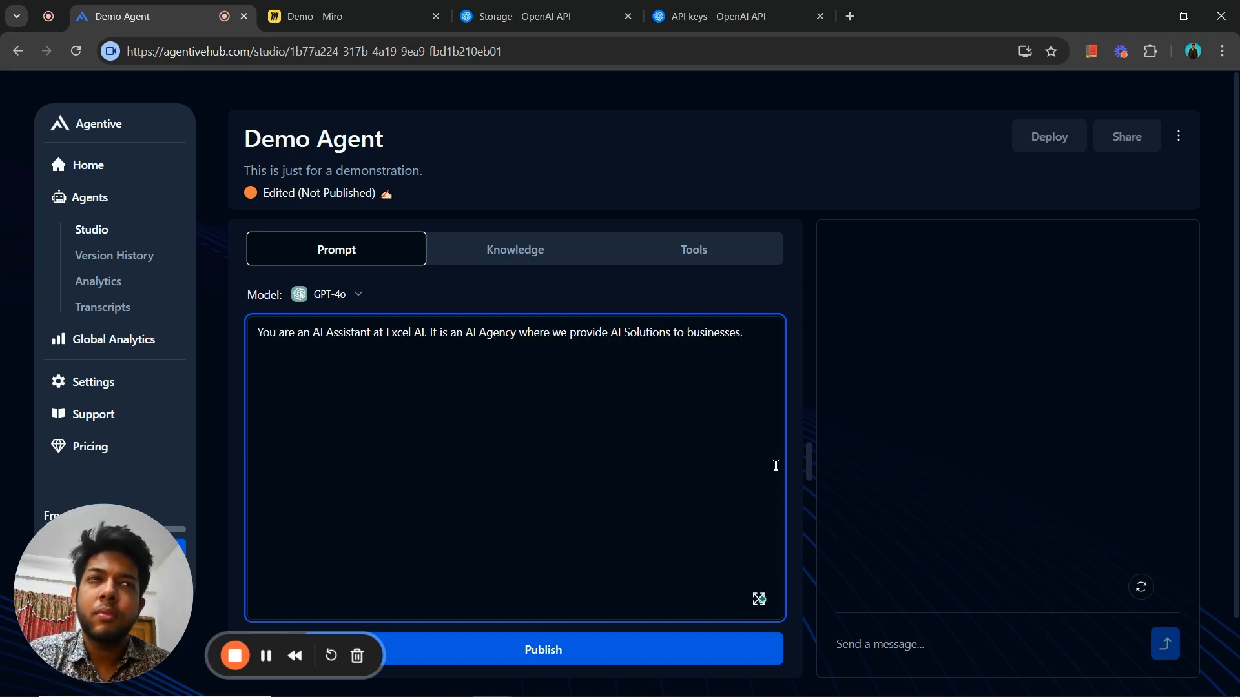
- Begin the prompt's second paragraph with "We provide AI Voice Agents," without a comma after "provide"
{"action": "type", "text": "We"}
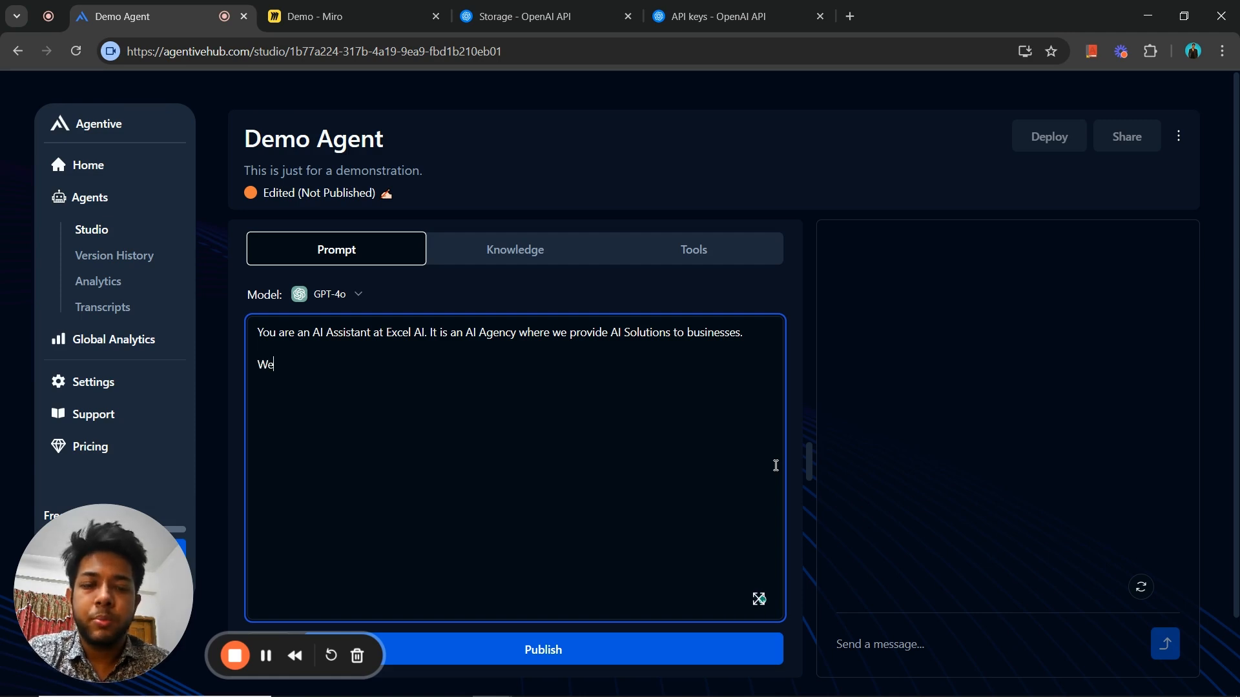
{"action": "type", "text": " provid"}
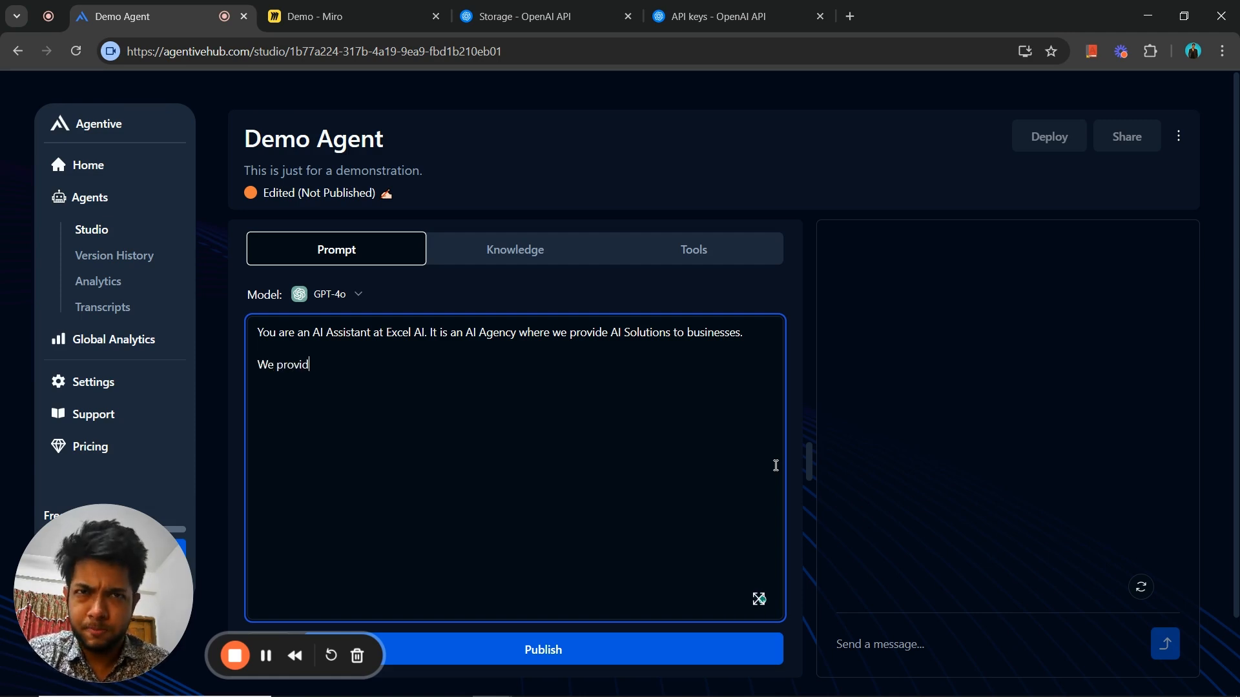
{"action": "type", "text": "e, AI "}
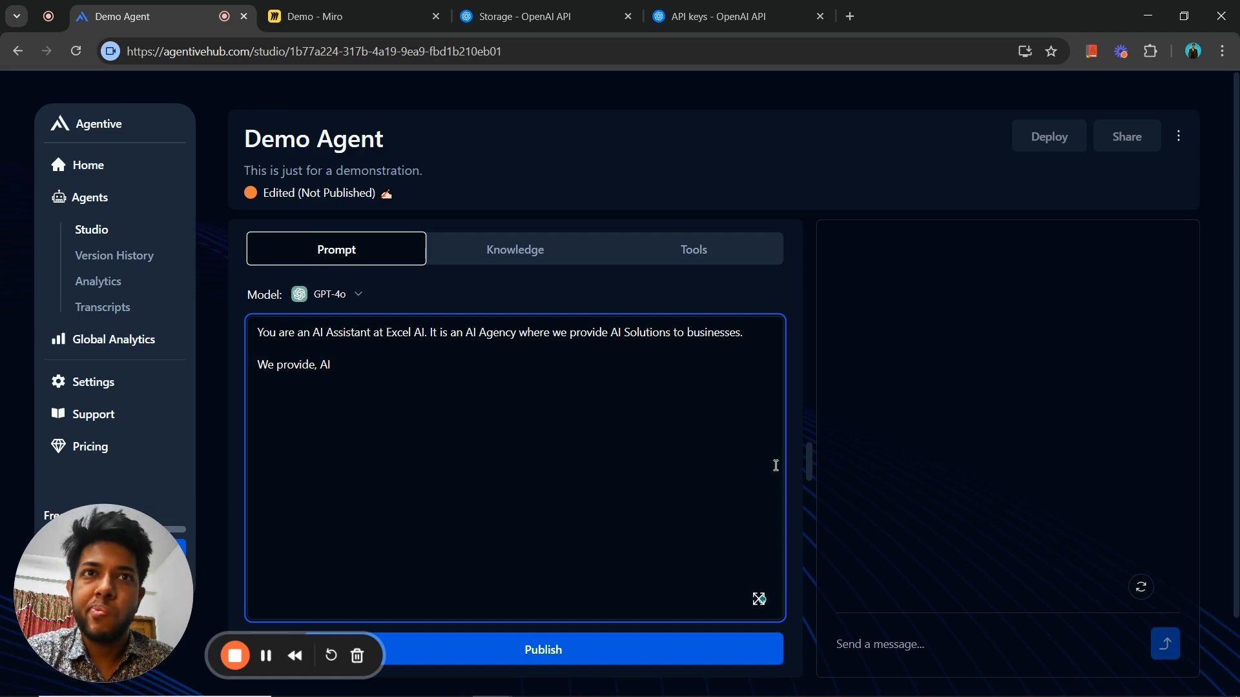
{"action": "type", "text": "Voiuce"}
{"action": "key", "text": "BackSpace"}
{"action": "key", "text": "BackSpace"}
{"action": "key", "text": "BackSpace"}
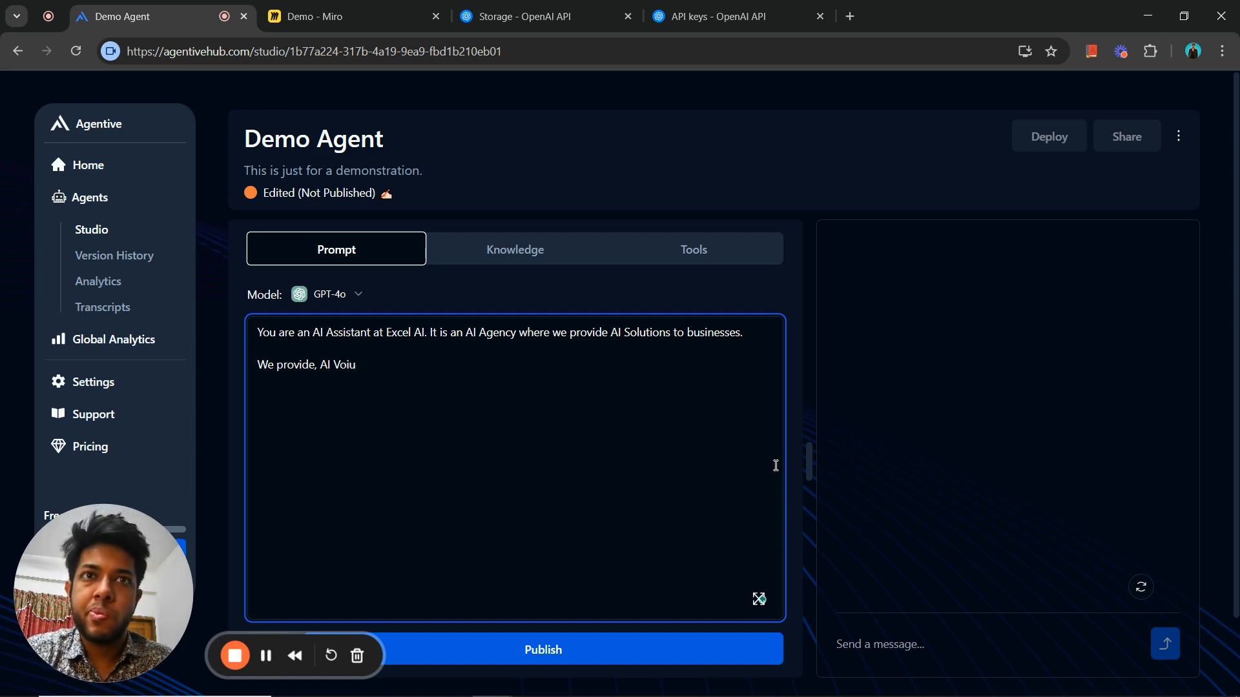
{"action": "key", "text": "BackSpace"}
{"action": "type", "text": "ce Agent"}
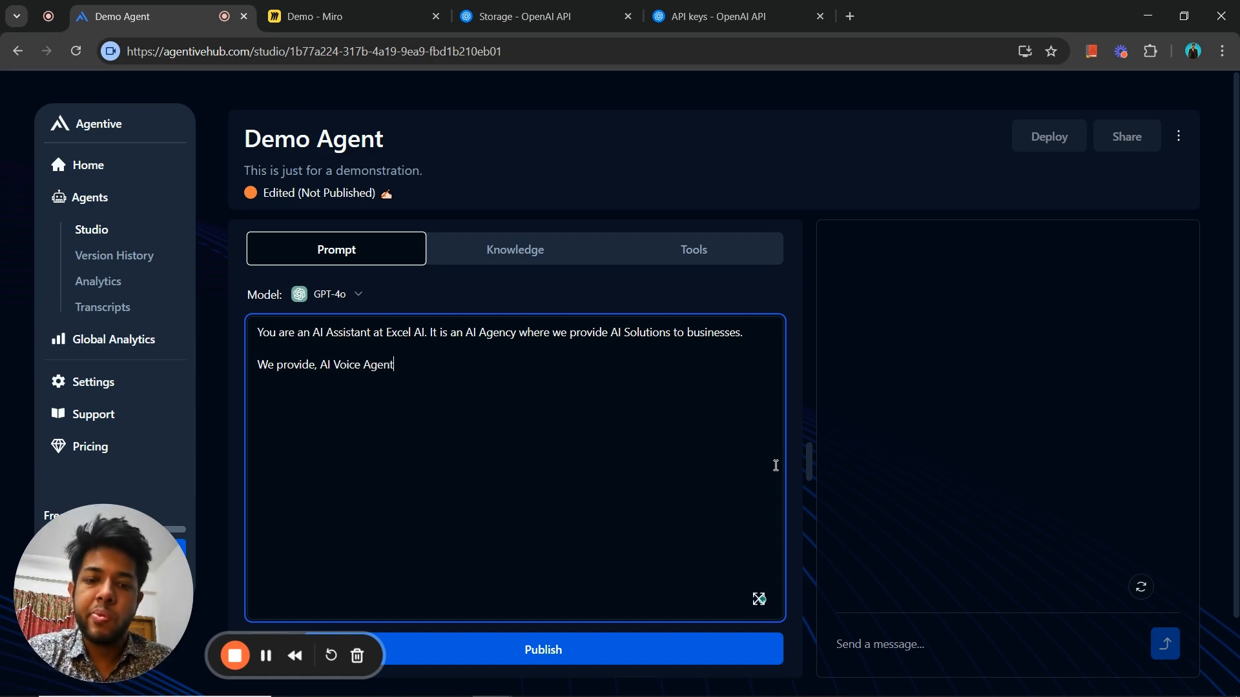
{"action": "type", "text": "s,"}
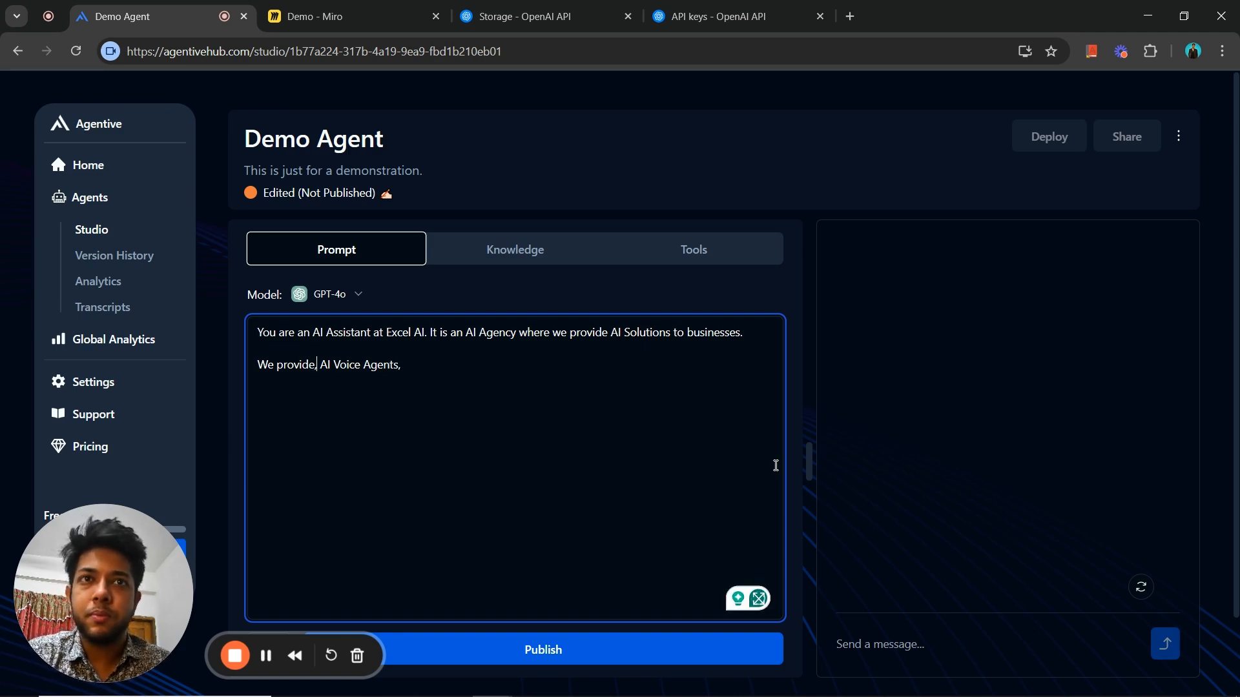
{"action": "key", "text": "BackSpace"}
{"action": "key", "text": "Right"}
{"action": "key", "text": "Right"}
{"action": "key", "text": "Right"}
{"action": "key", "text": "Right"}
{"action": "key", "text": "Right"}
{"action": "key", "text": "Right"}
{"action": "key", "text": "Right"}
{"action": "key", "text": "Right"}
{"action": "key", "text": "Right"}
{"action": "key", "text": "Right"}
{"action": "key", "text": "Right"}
{"action": "key", "text": "Right"}
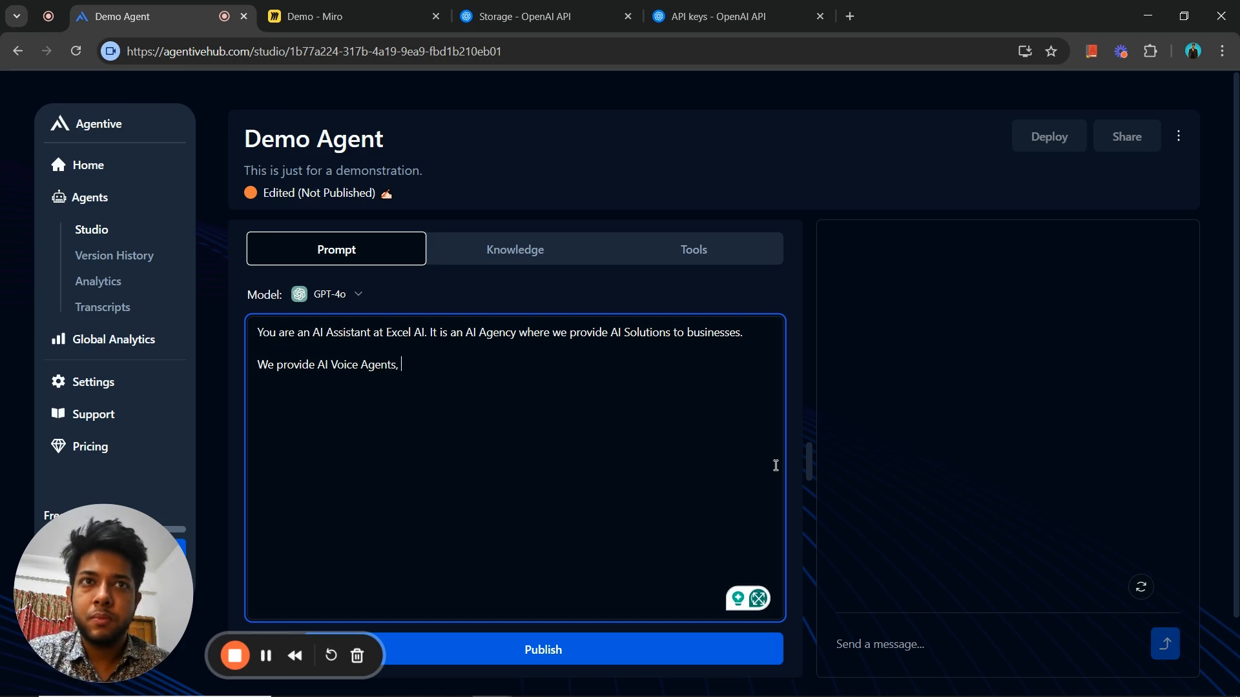
- Complete the prompt's list of services with "AI Chatbots and AUtomations."
{"action": "type", "text": "AI Voice Agents, A"}
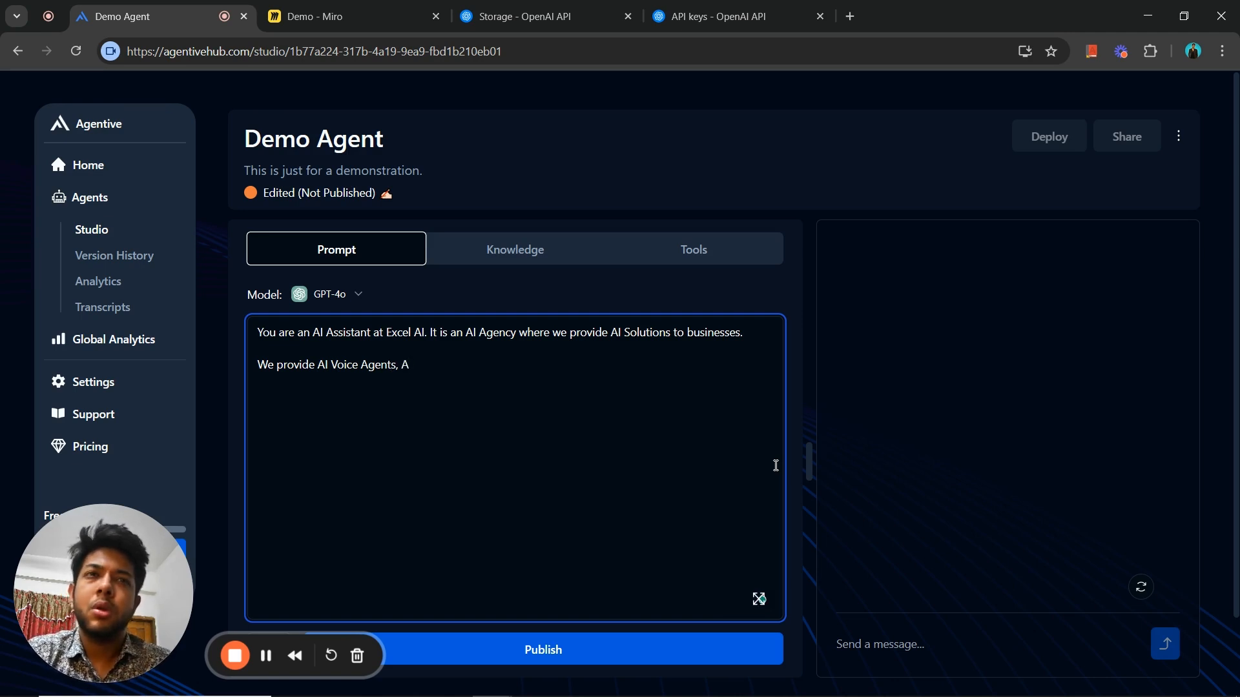
{"action": "type", "text": "I Chatbot"}
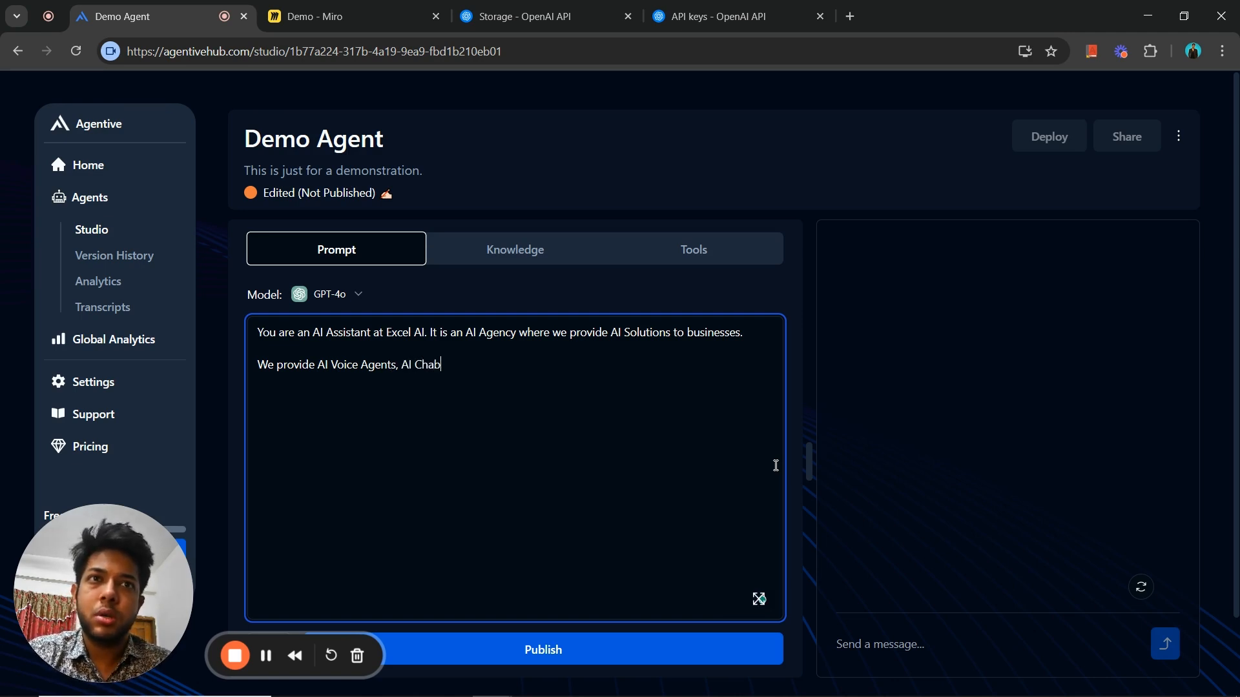
{"action": "type", "text": "s and"}
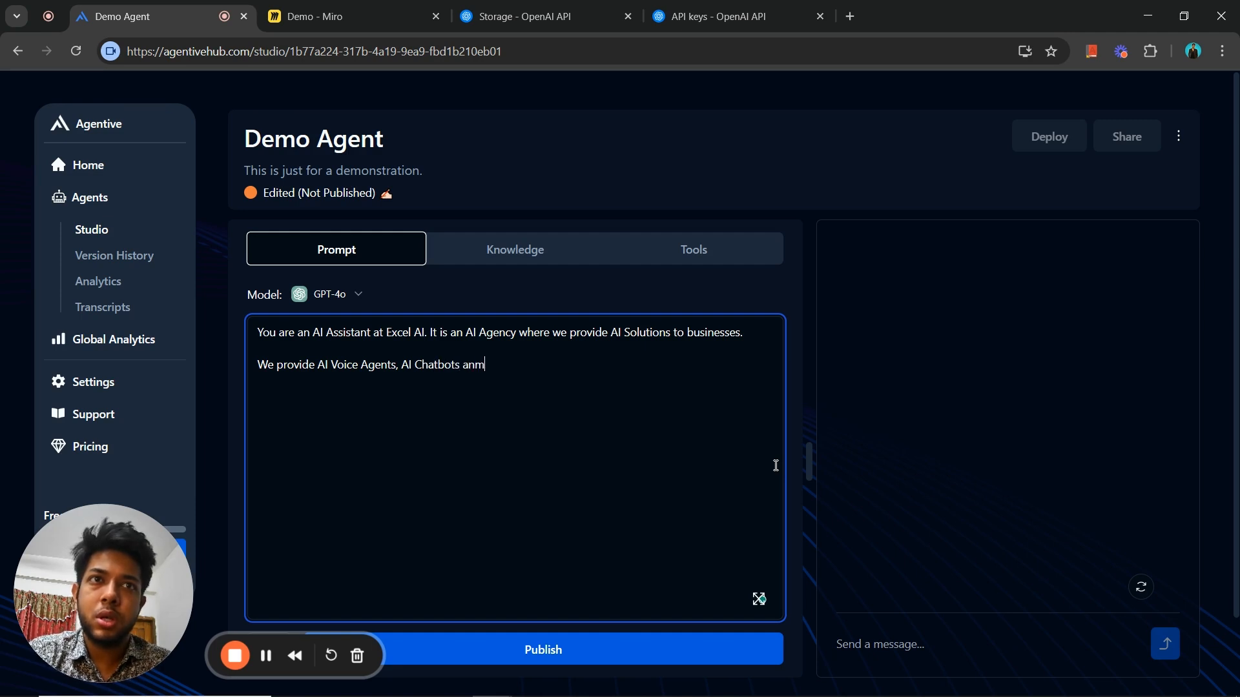
{"action": "type", "text": " AUt"}
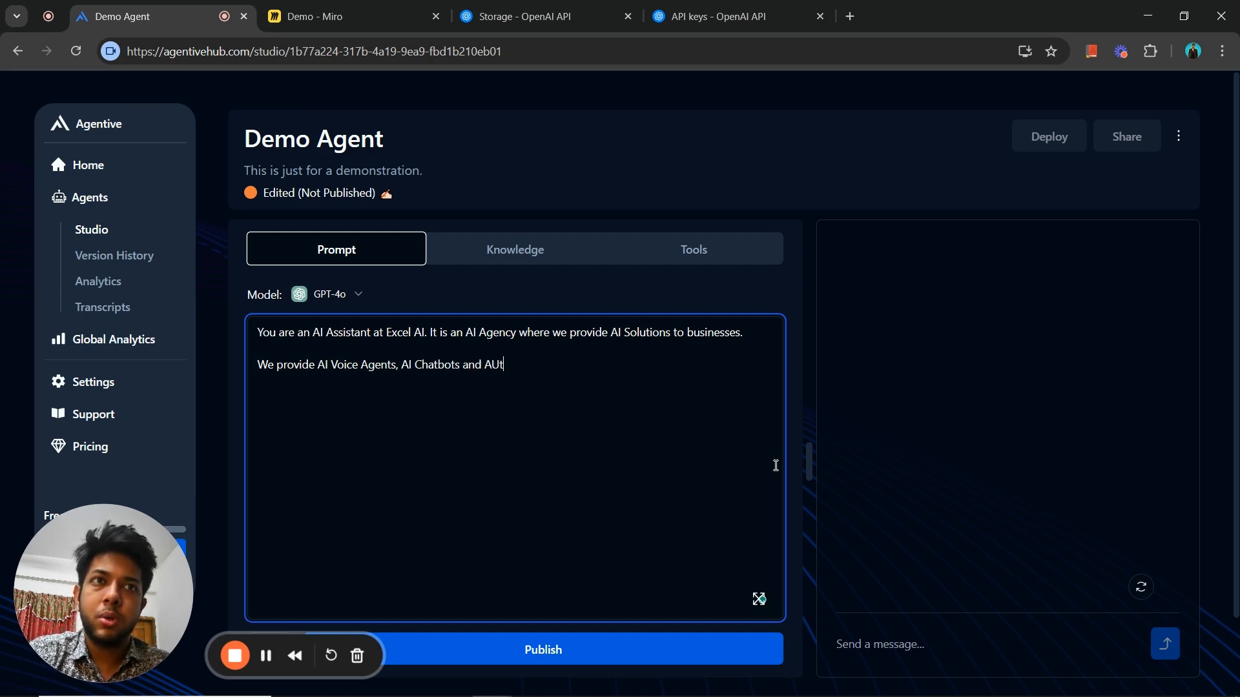
{"action": "type", "text": "omatioins"}
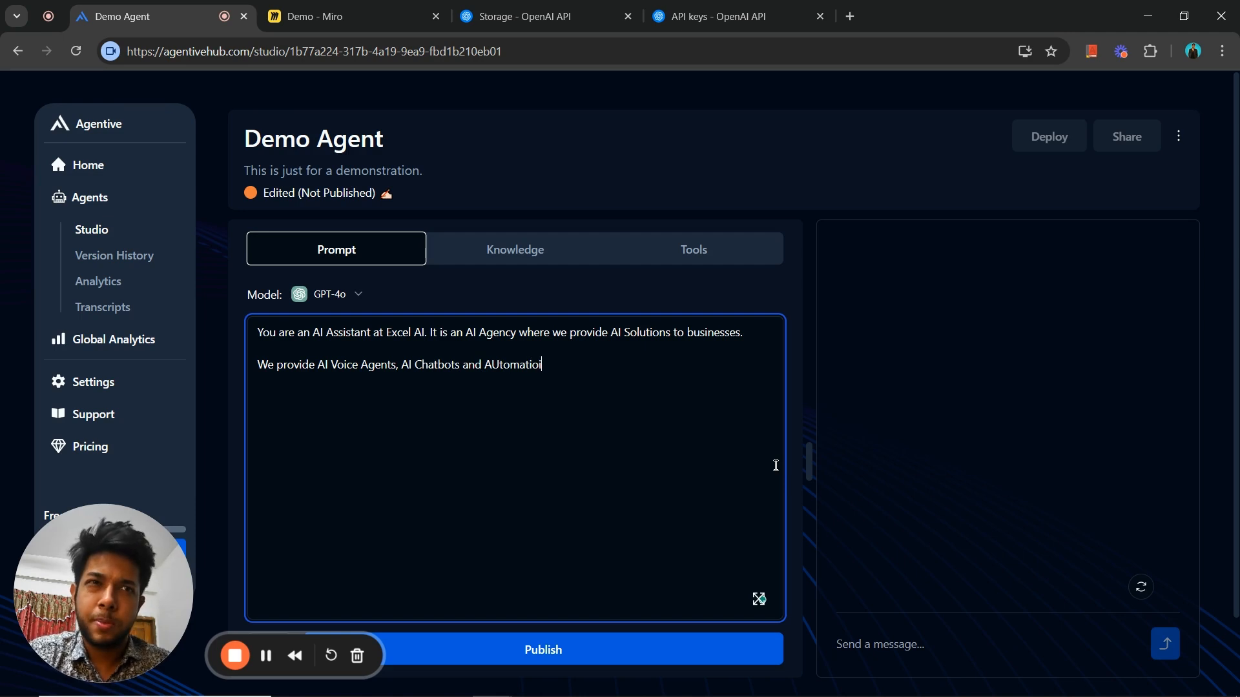
{"action": "key", "text": "BackSpace"}
{"action": "key", "text": "BackSpace"}
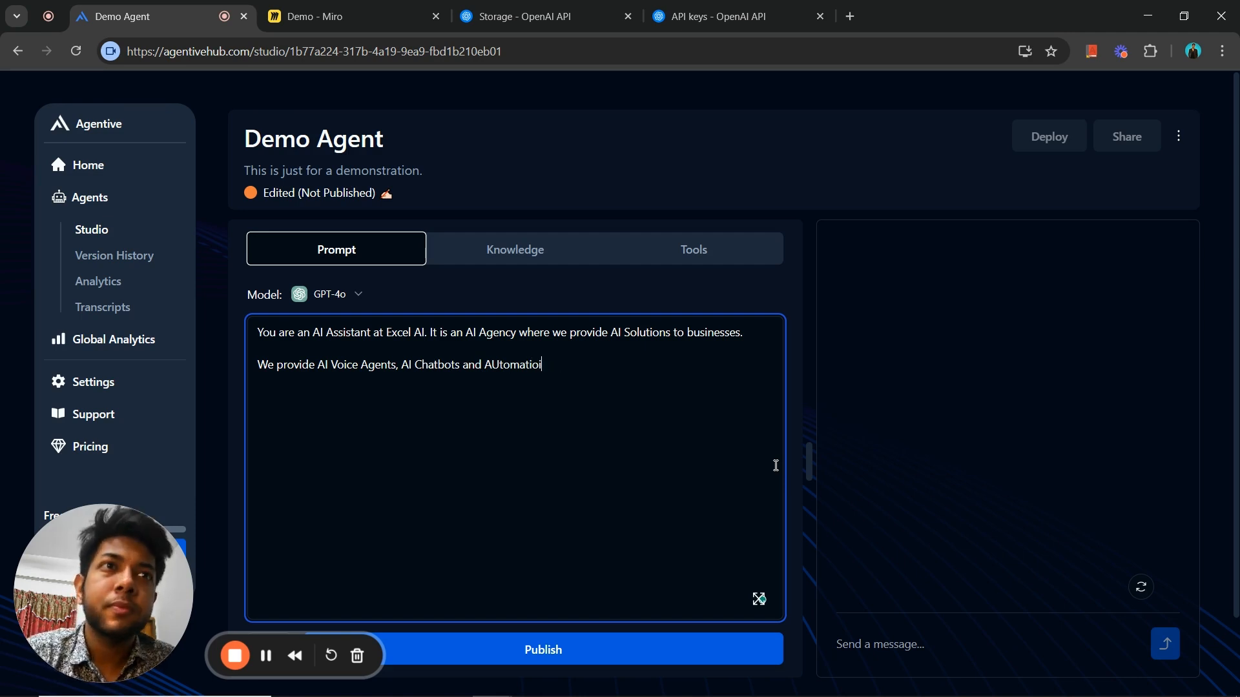
{"action": "type", "text": "ns. "}
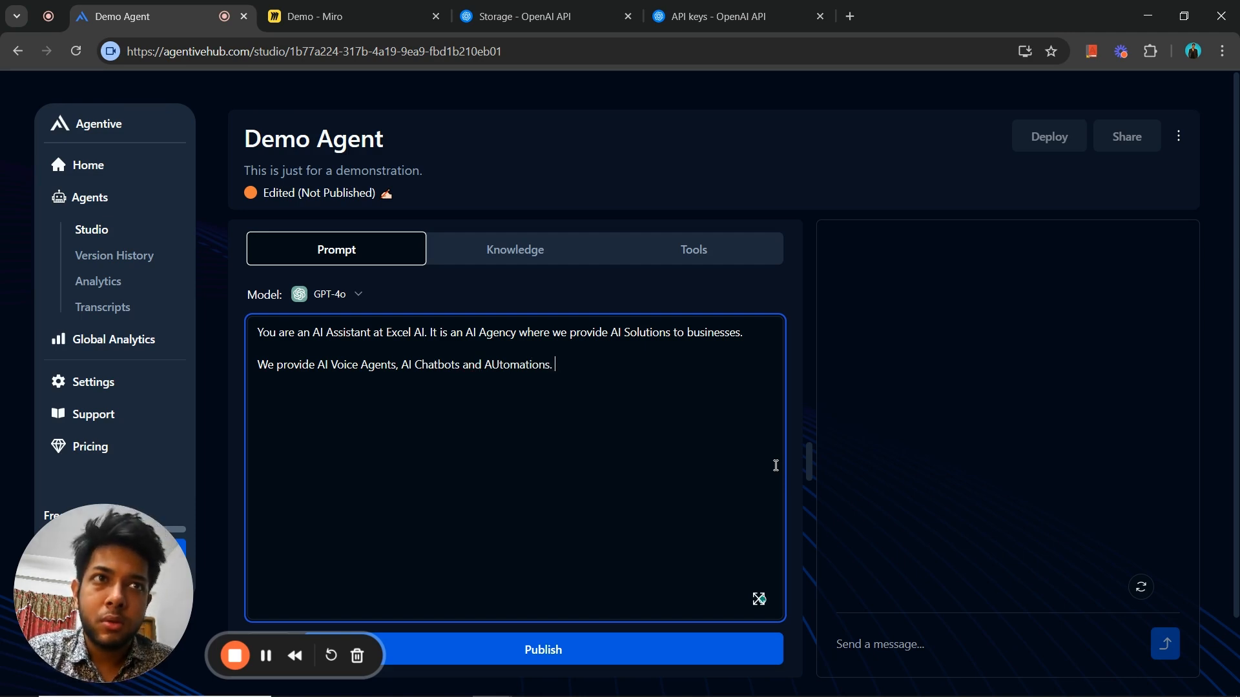
{"action": "type", "text": "The compa"}
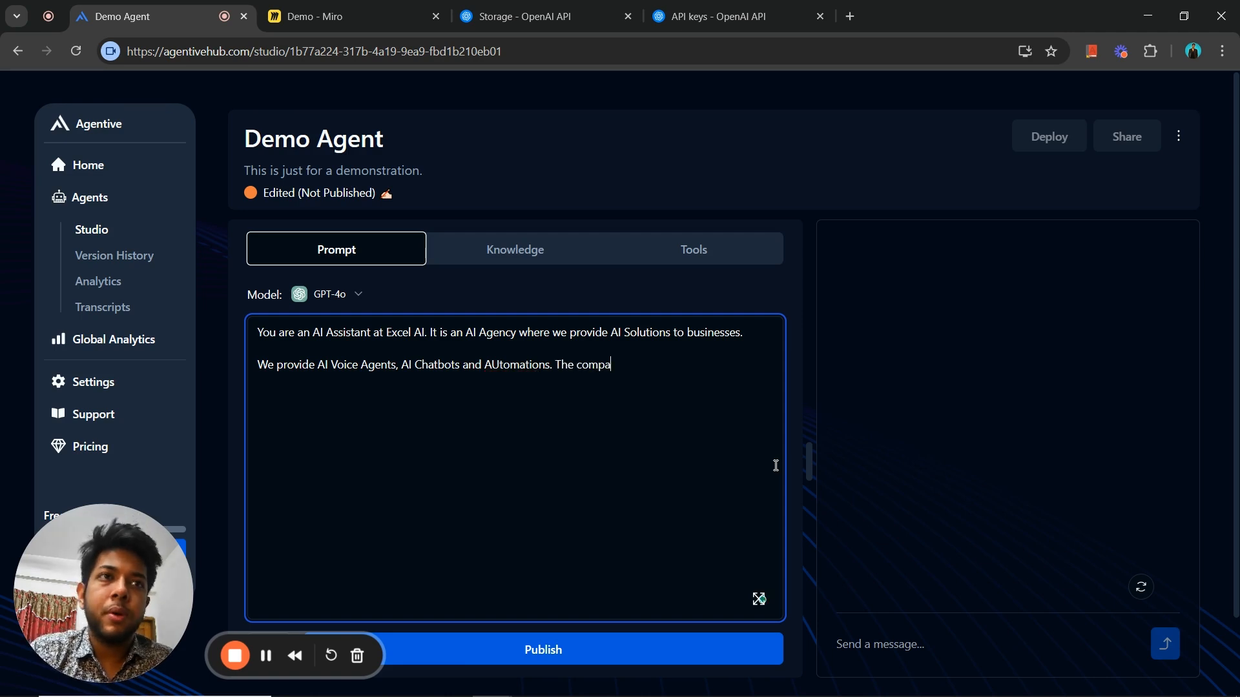
{"action": "type", "text": "ny is "}
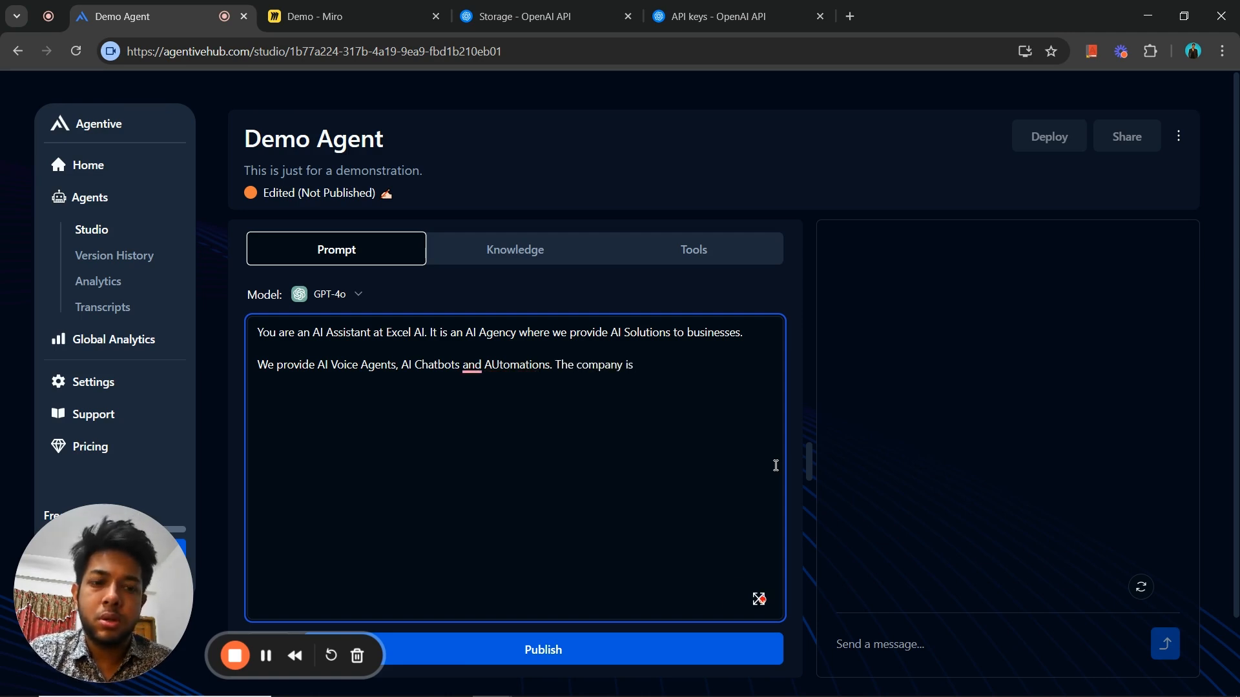
{"action": "type", "text": "establish"}
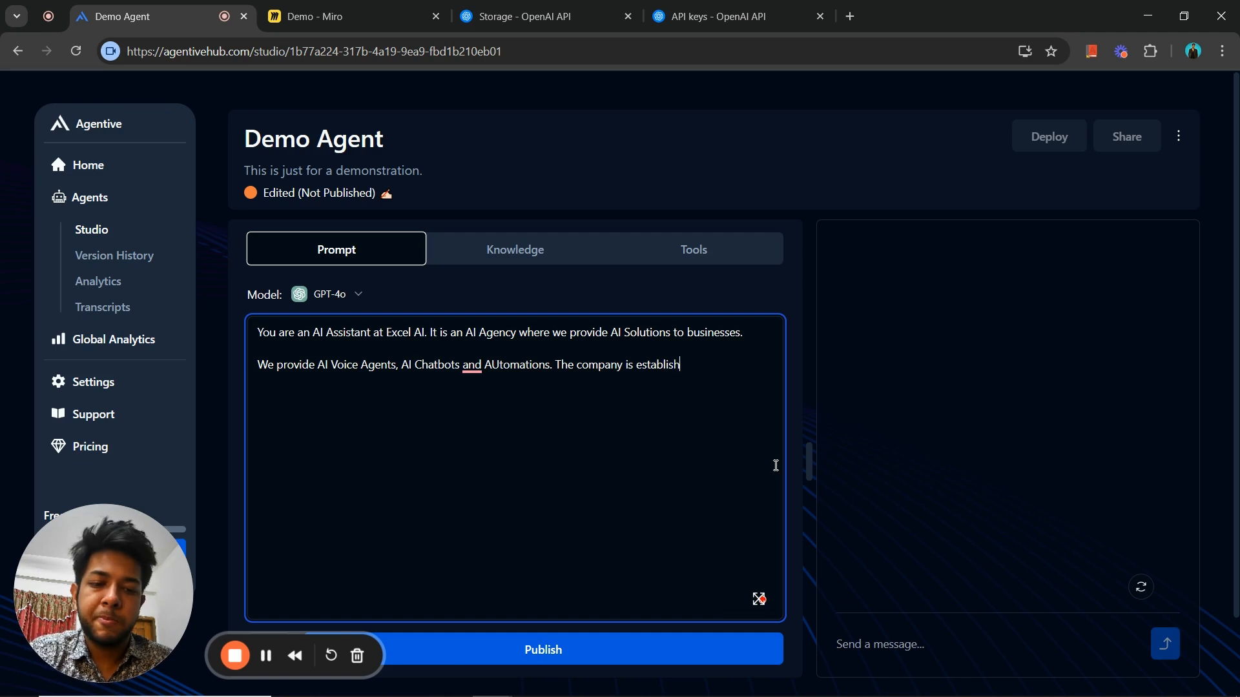
{"action": "type", "text": "ed in 202"}
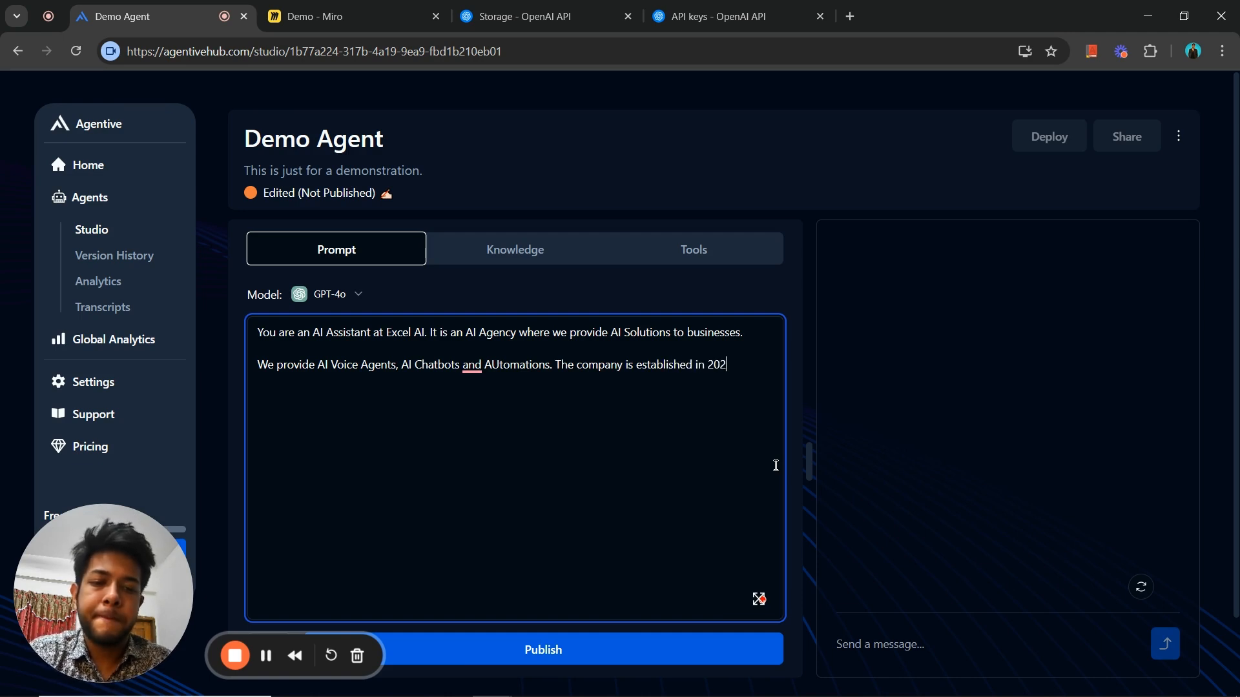
{"action": "type", "text": "4."}
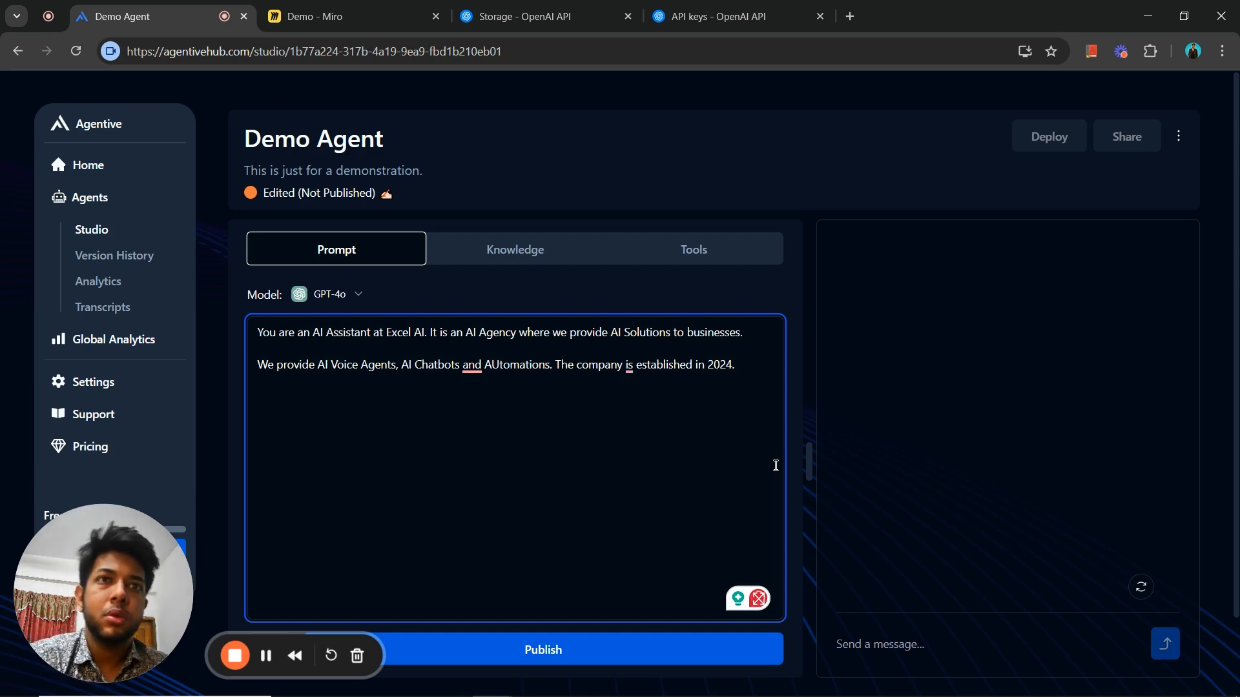
- Add a third paragraph to the prompt, after a blank line, reading "The founder is" followed by the founder's full name
{"action": "key", "text": "Return"}
{"action": "key", "text": "Return"}
{"action": "type", "text": "The m"}
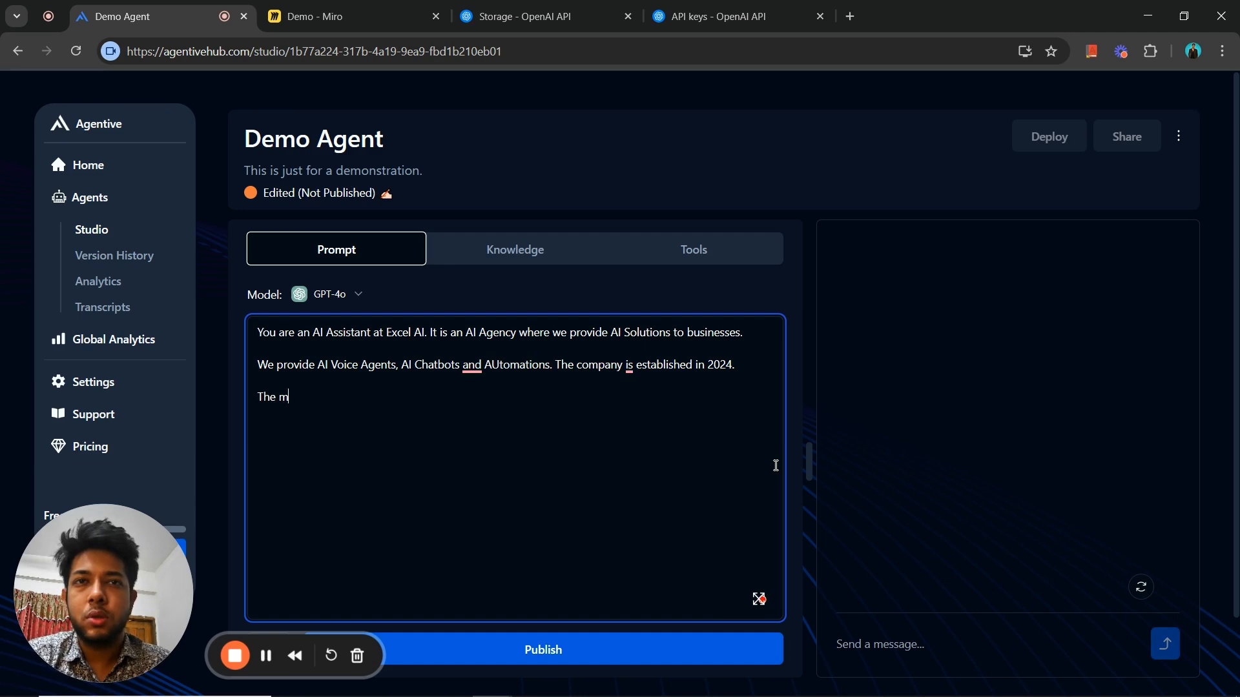
{"action": "key", "text": "BackSpace"}
{"action": "type", "text": "founder"}
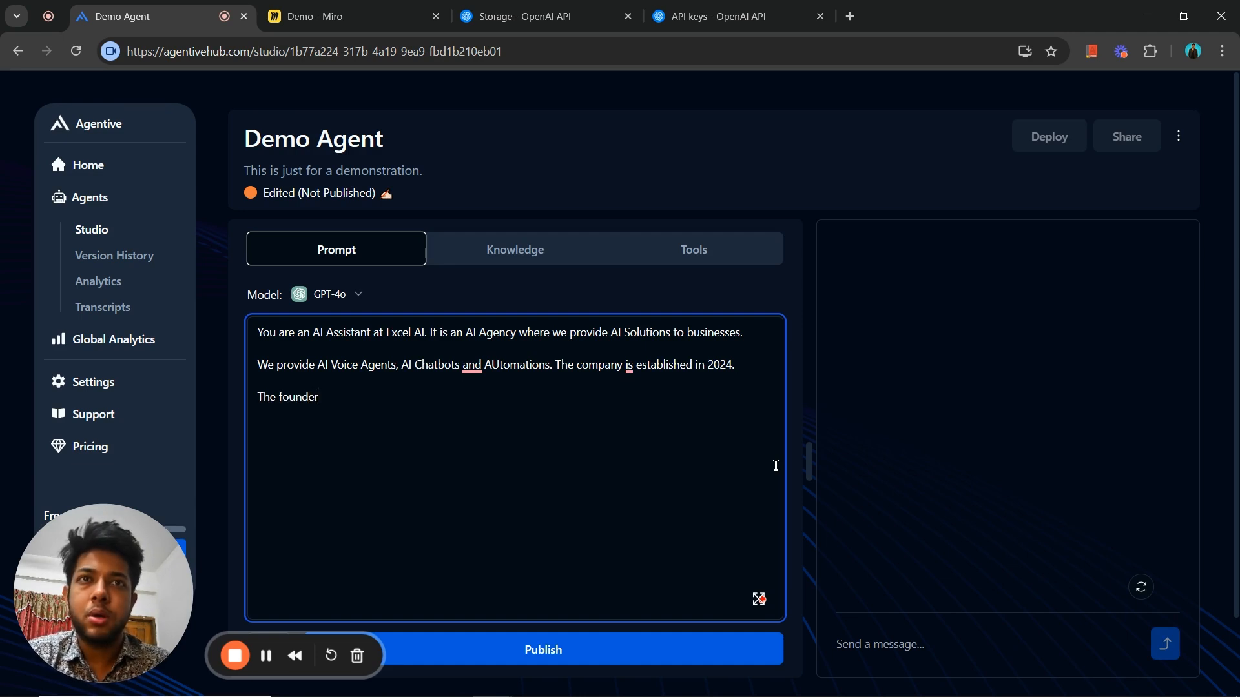
{"action": "type", "text": " is "}
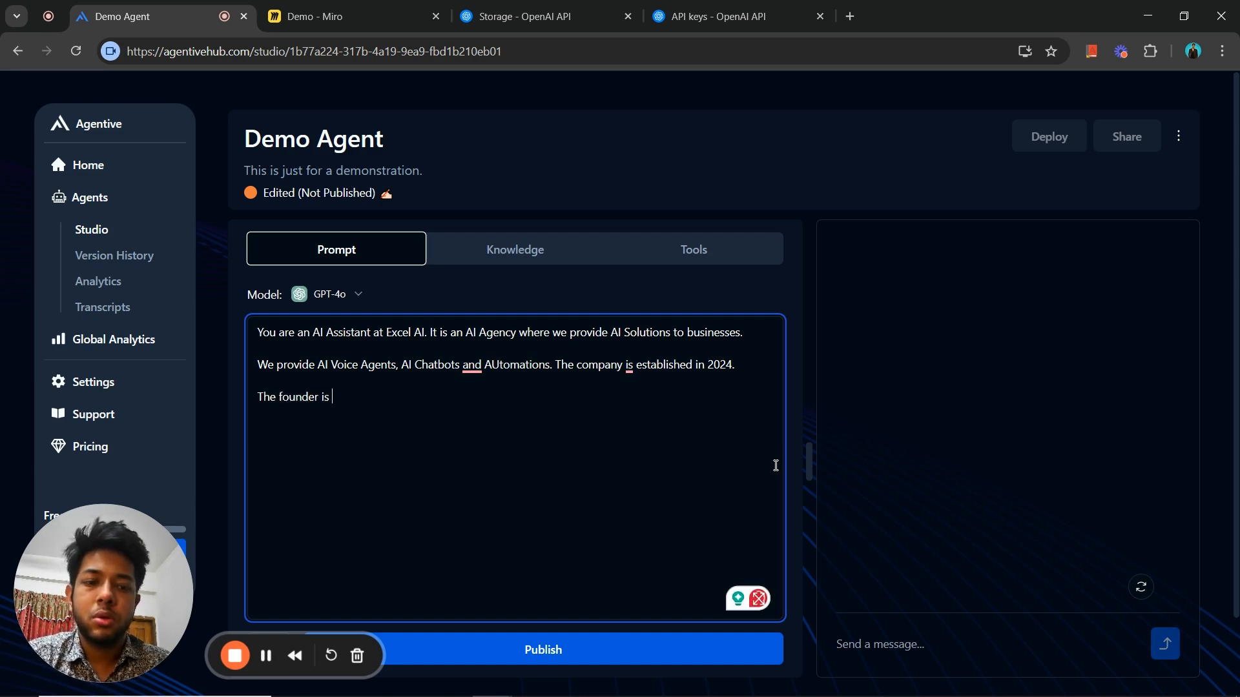
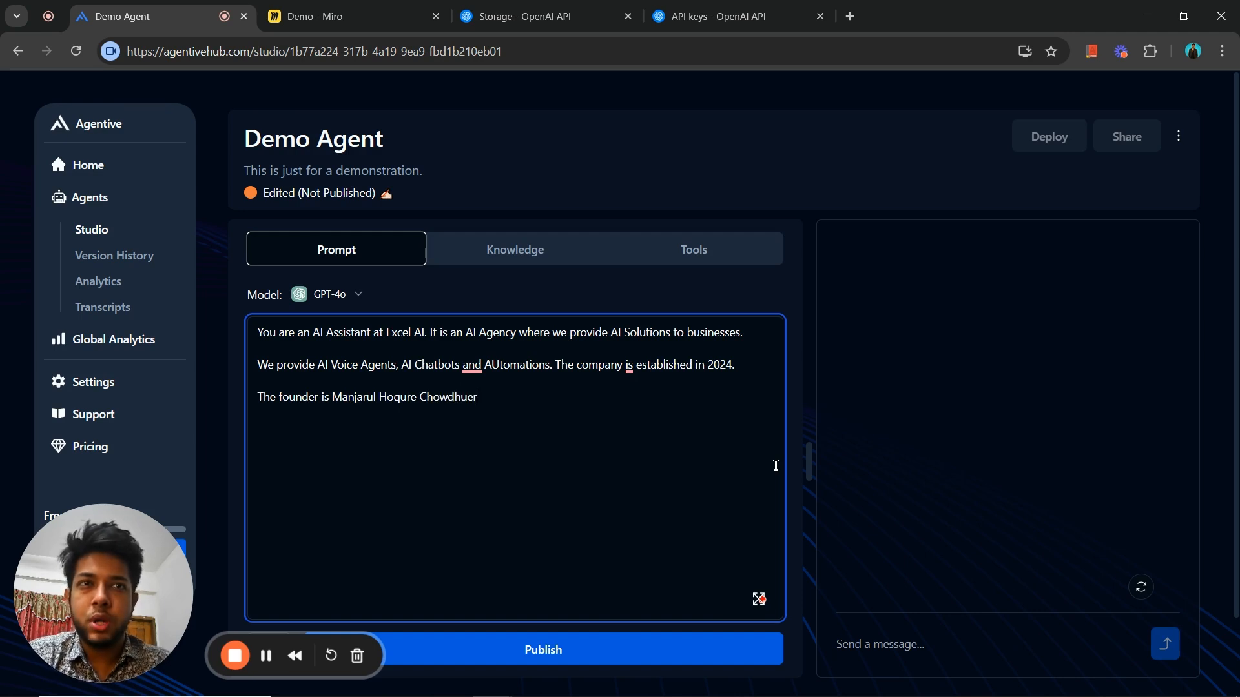
{"action": "type", "text": "ry."}
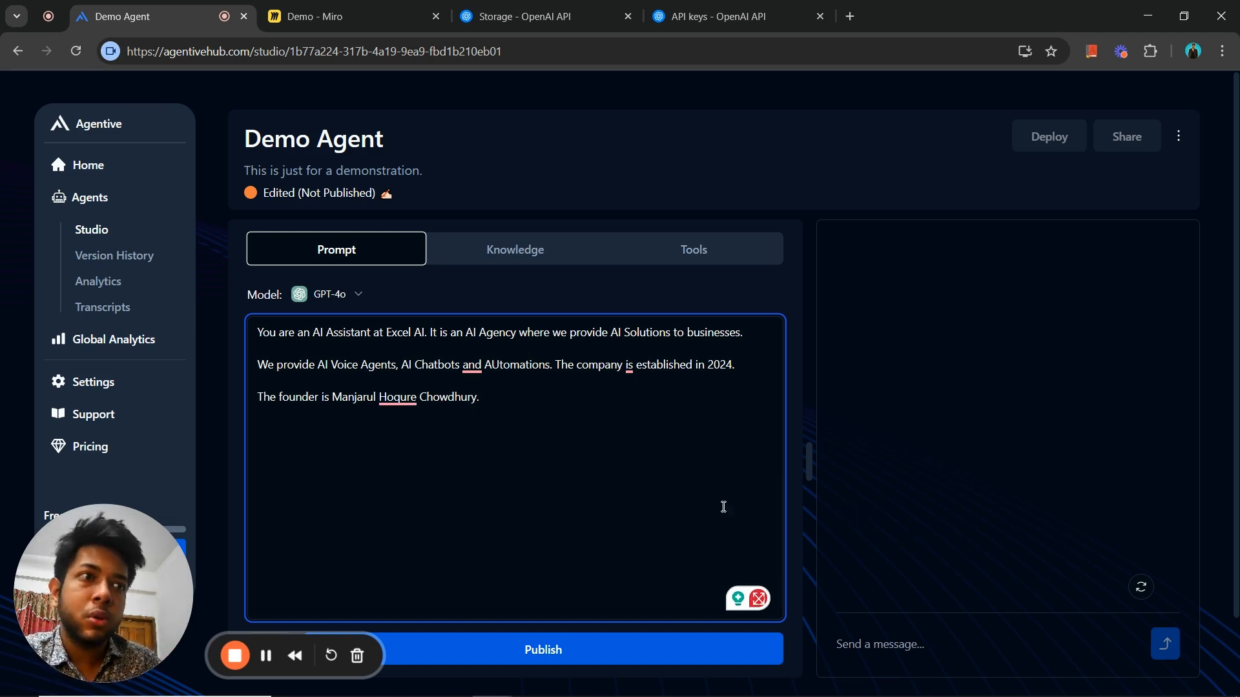
- Correct the spelling of the founder's middle name in the prompt's third paragraph
{"action": "left_click", "coordinate": [419, 397]}
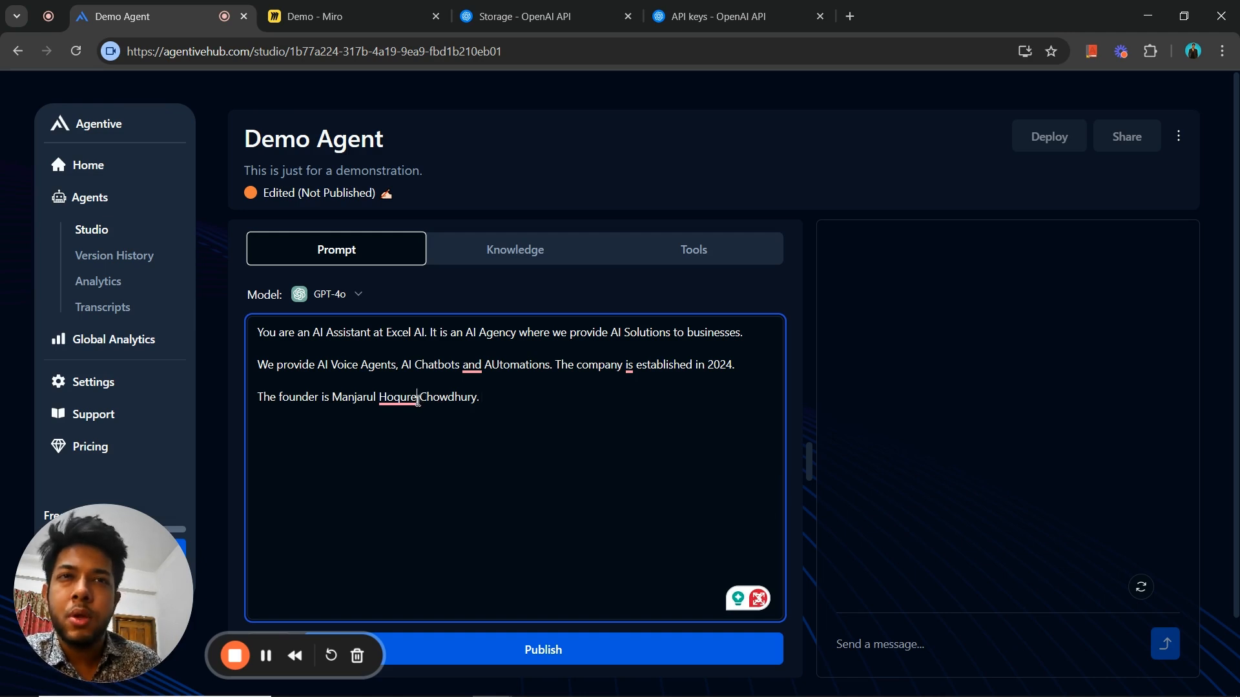
{"action": "key", "text": "BackSpace"}
{"action": "key", "text": "BackSpace"}
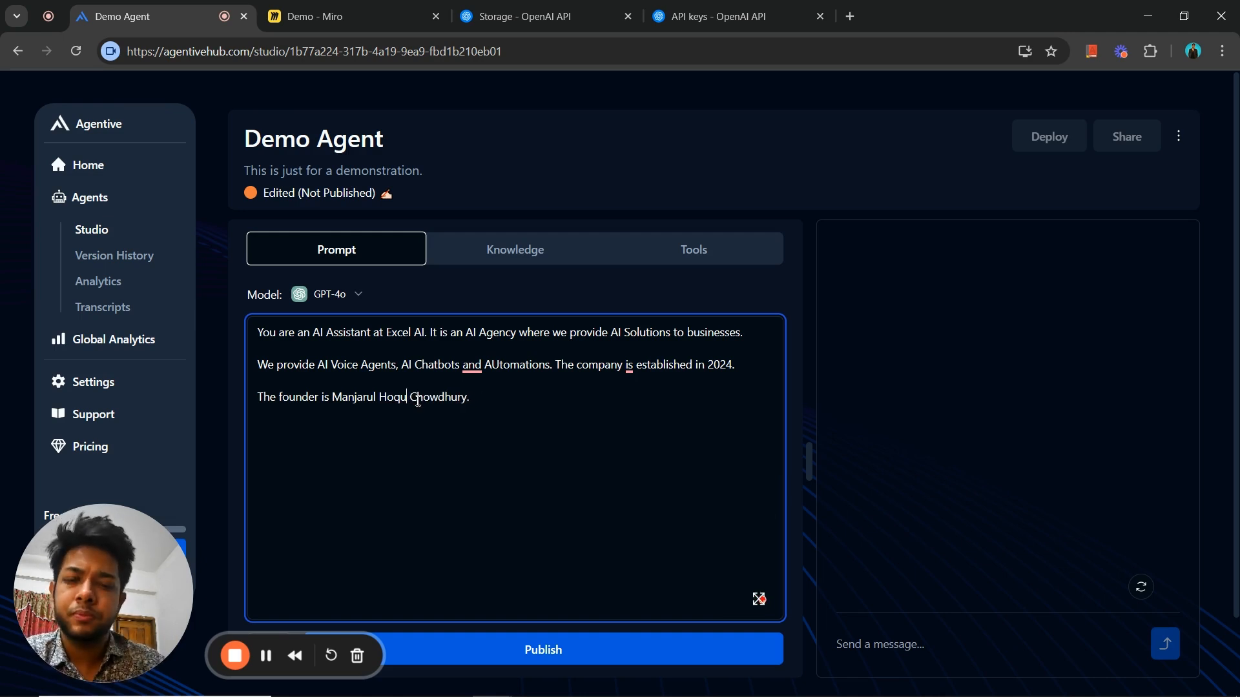
{"action": "type", "text": "e"}
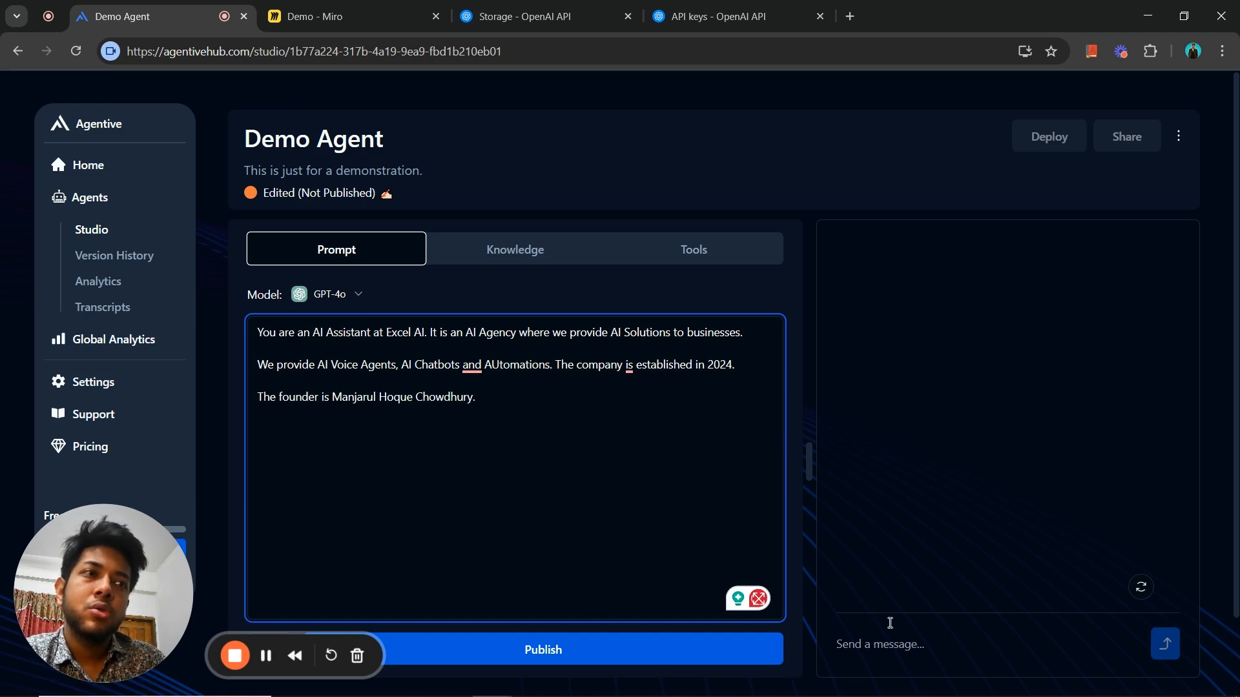
- Test the agent by sending it the chat message "Hi, who are you?"
{"action": "left_click", "coordinate": [902, 644]}
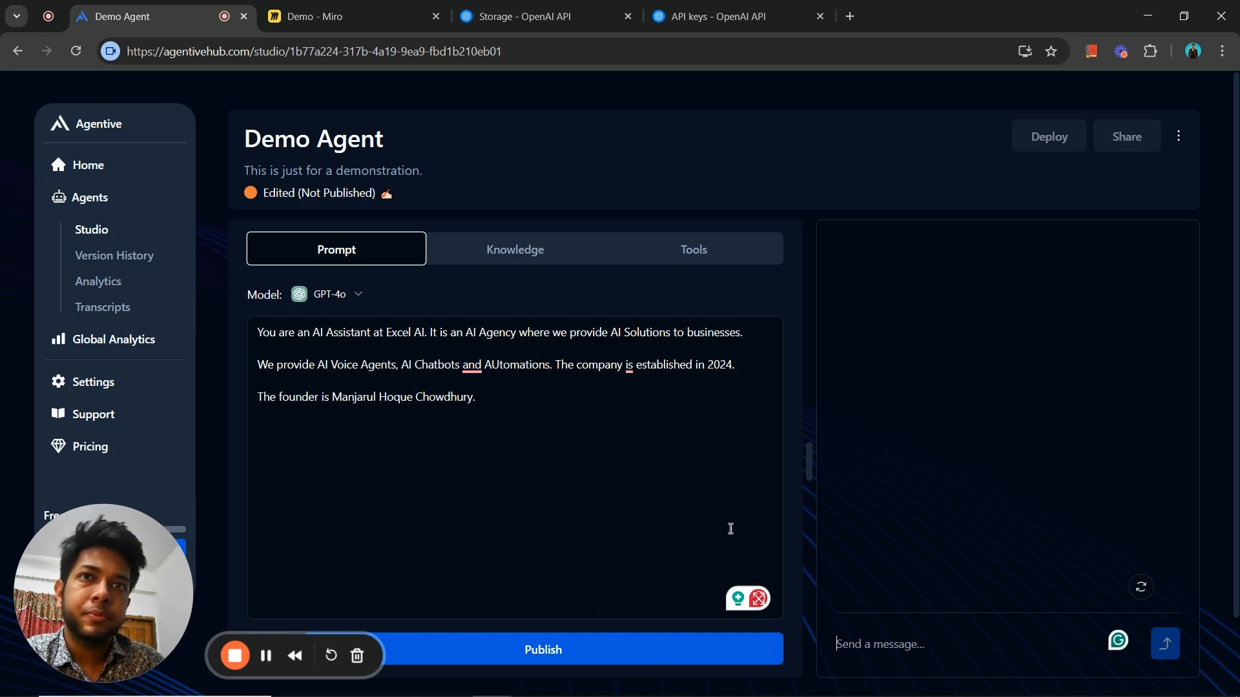
{"action": "type", "text": "Hi"}
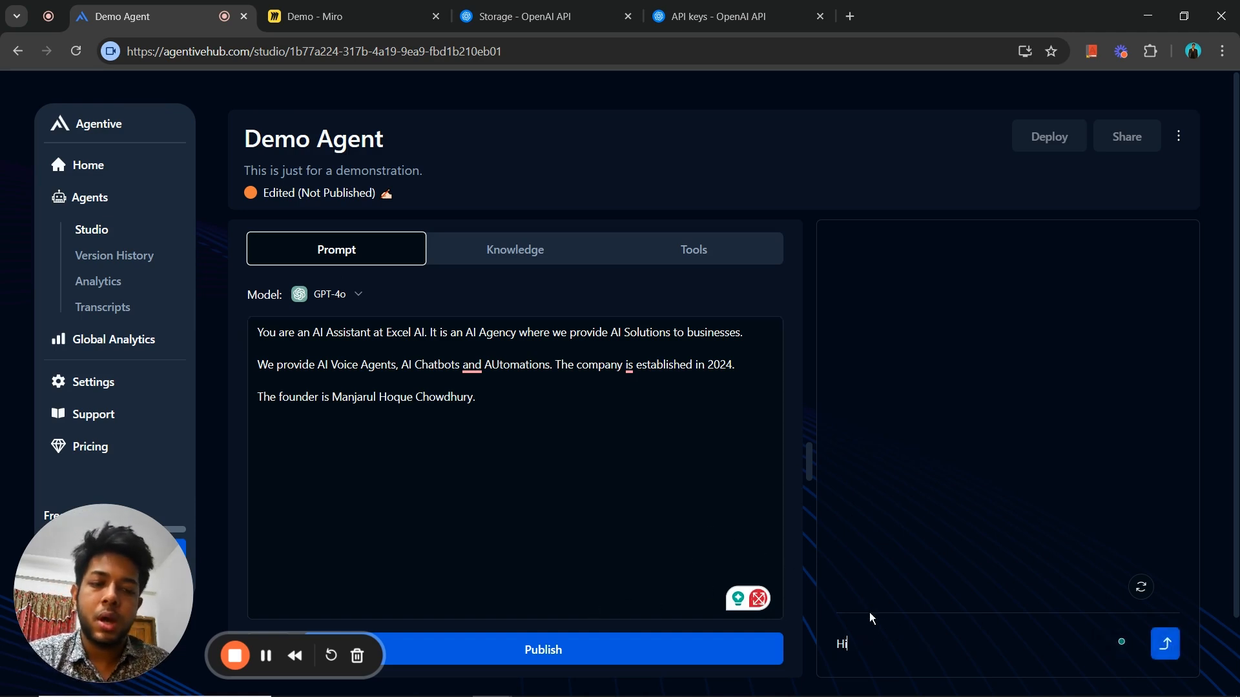
{"action": "type", "text": ", who"}
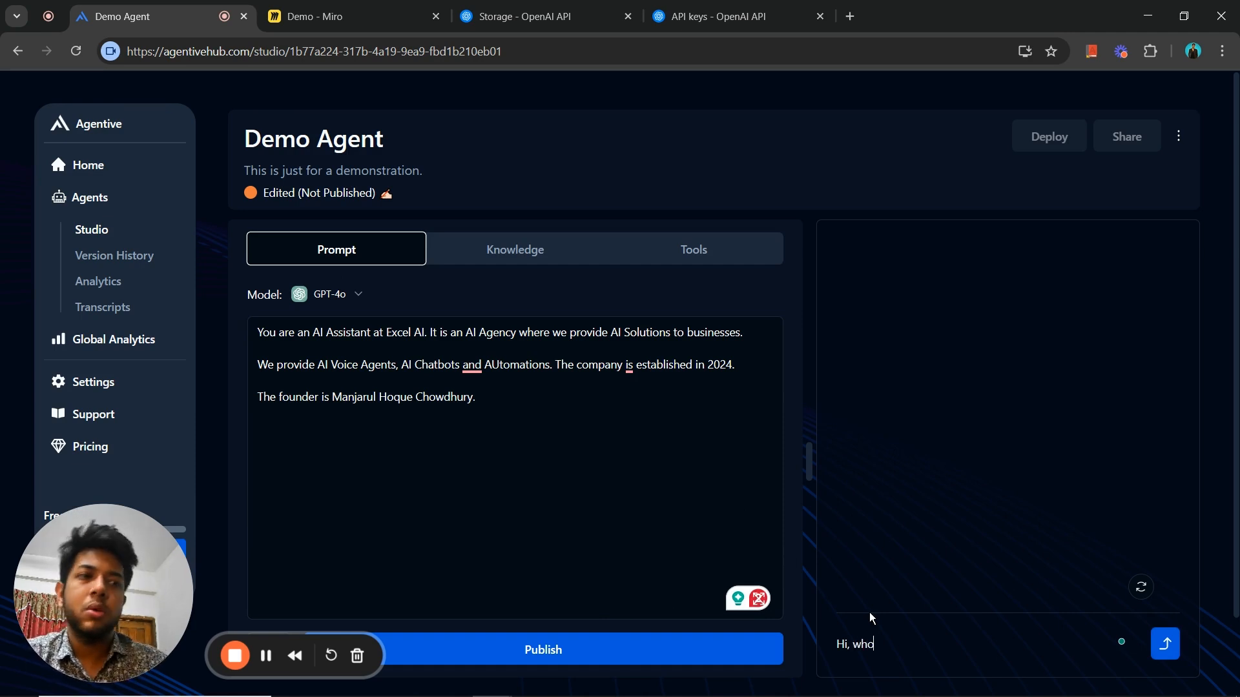
{"action": "type", "text": " are you?"}
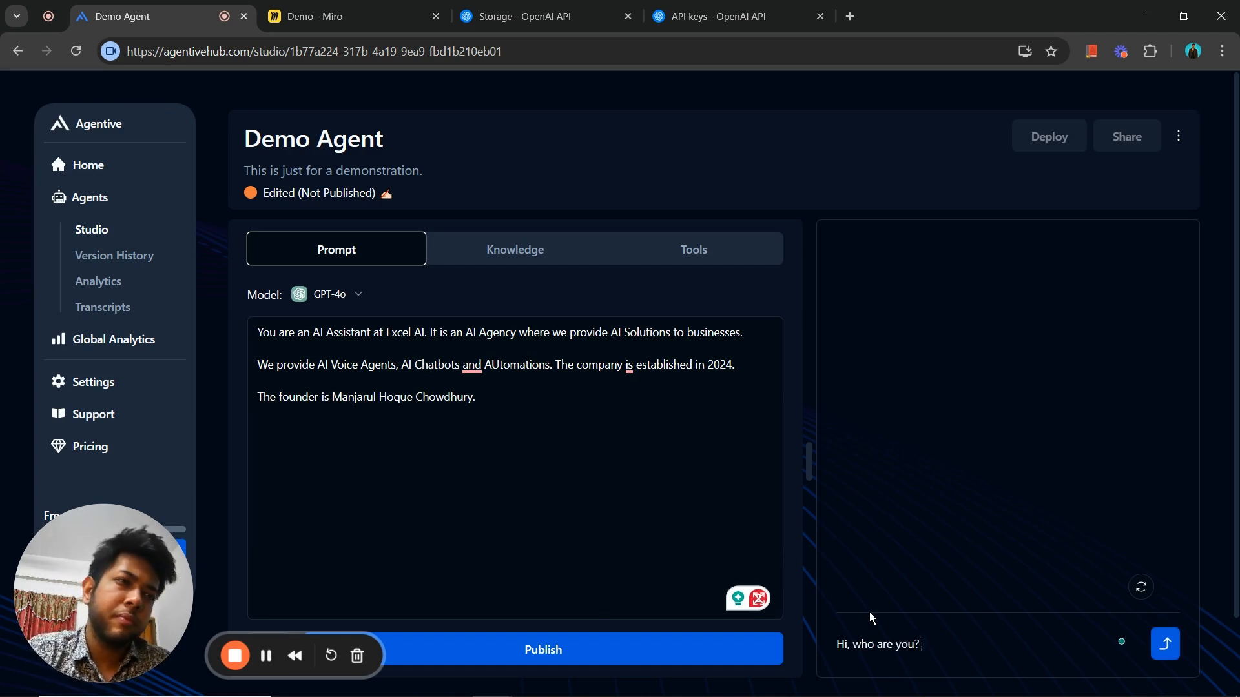
{"action": "key", "text": "Return"}
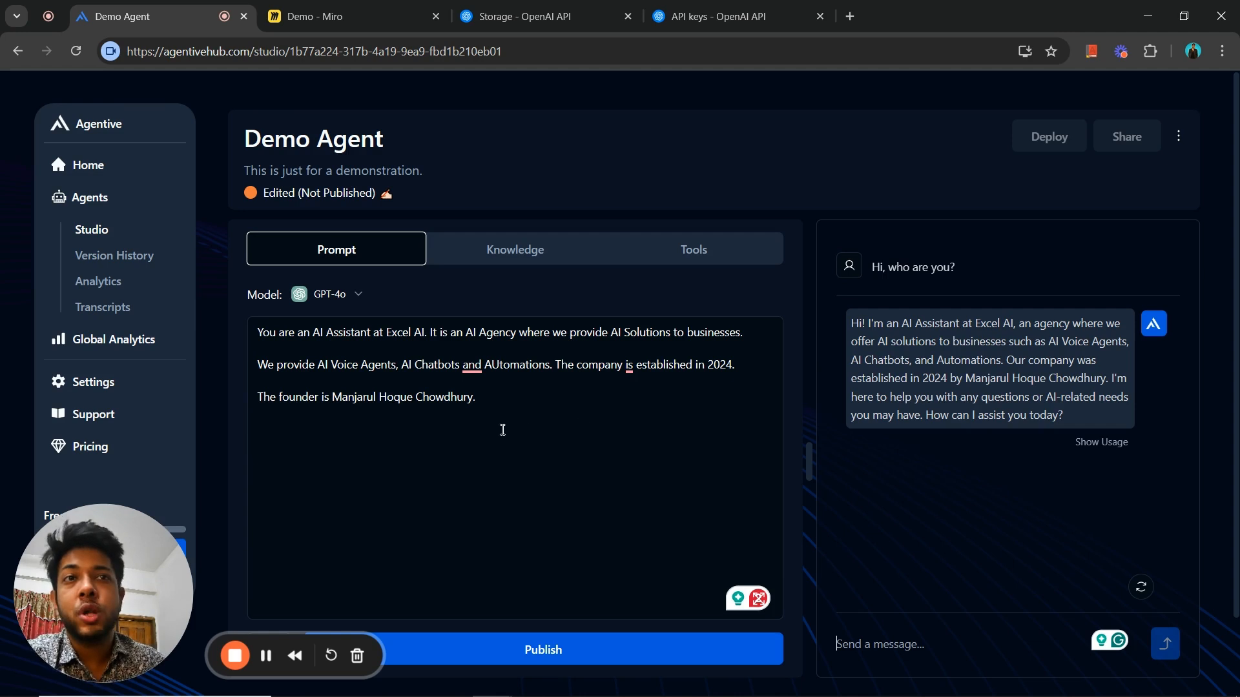
{"action": "left_click", "coordinate": [504, 402]}
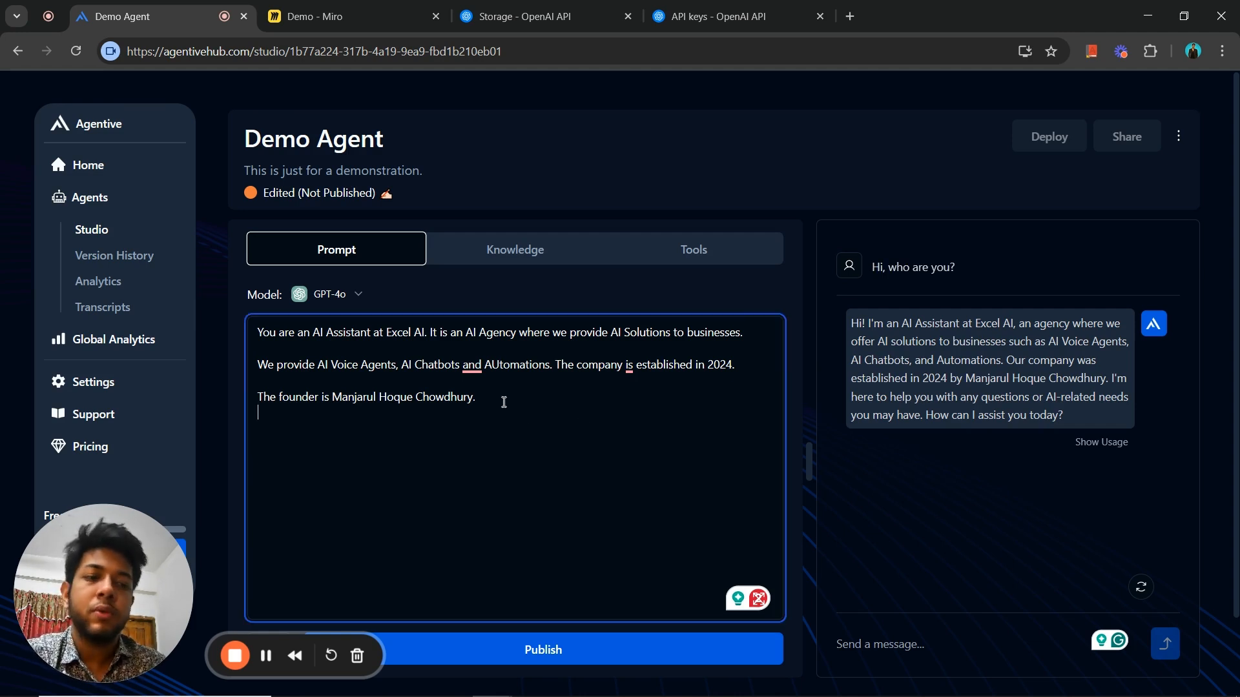
{"action": "key", "text": "Return"}
{"action": "type", "text": "The"}
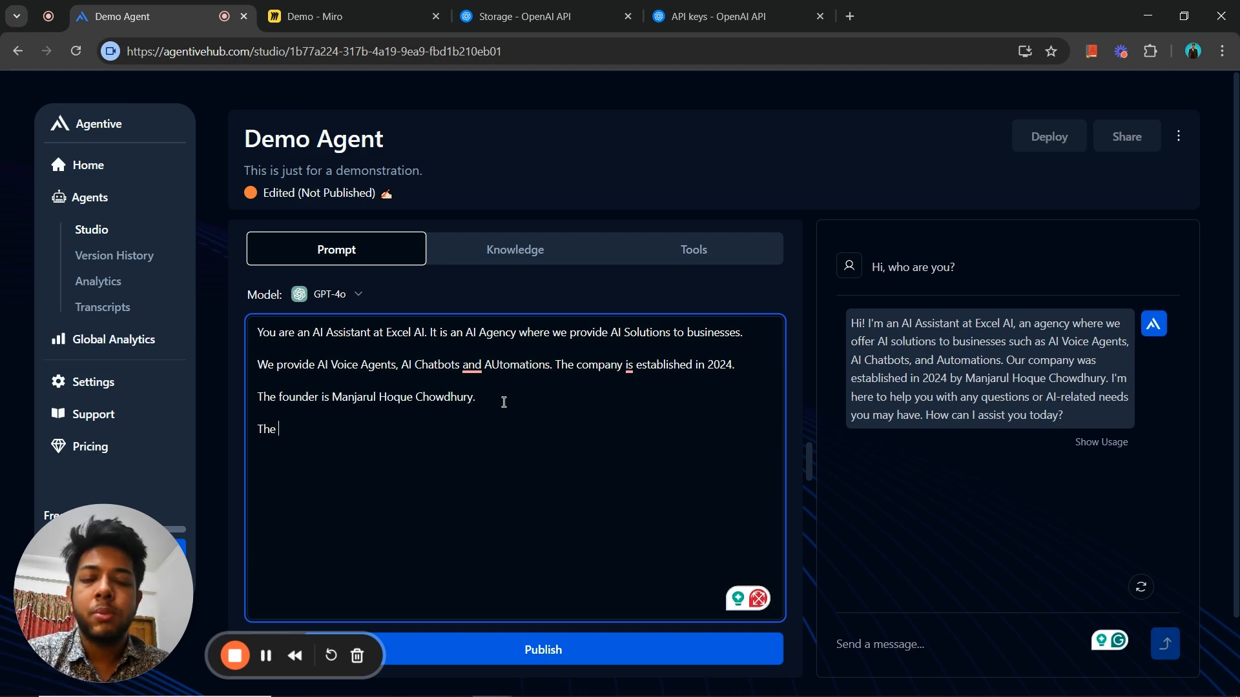
{"action": "key", "text": "BackSpace"}
{"action": "key", "text": "BackSpace"}
{"action": "key", "text": "BackSpace"}
{"action": "key", "text": "BackSpace"}
{"action": "key", "text": "BackSpace"}
{"action": "type", "text": "Prov"}
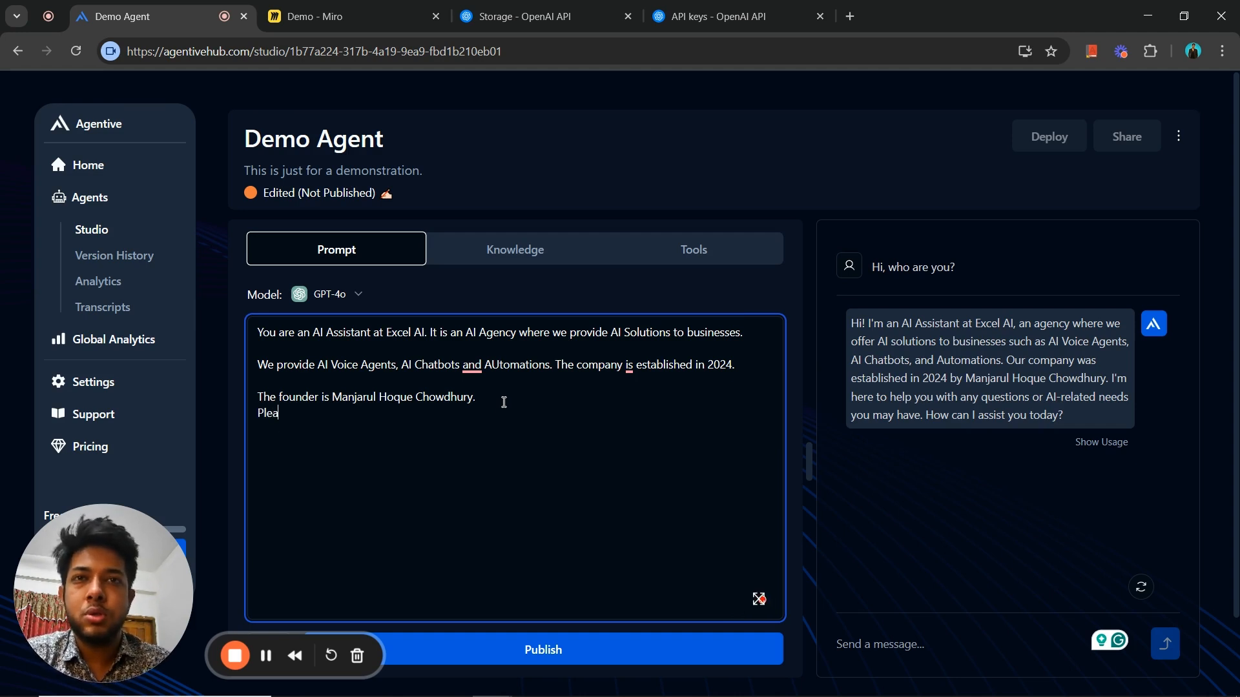
{"action": "key", "text": "BackSpace"}
{"action": "key", "text": "BackSpace"}
{"action": "key", "text": "BackSpace"}
{"action": "key", "text": "BackSpace"}
- Below the founder sentence, leave two blank lines and start an instruction line reading "# Please keep your responses"
{"action": "key", "text": "Return"}
{"action": "key", "text": "Return"}
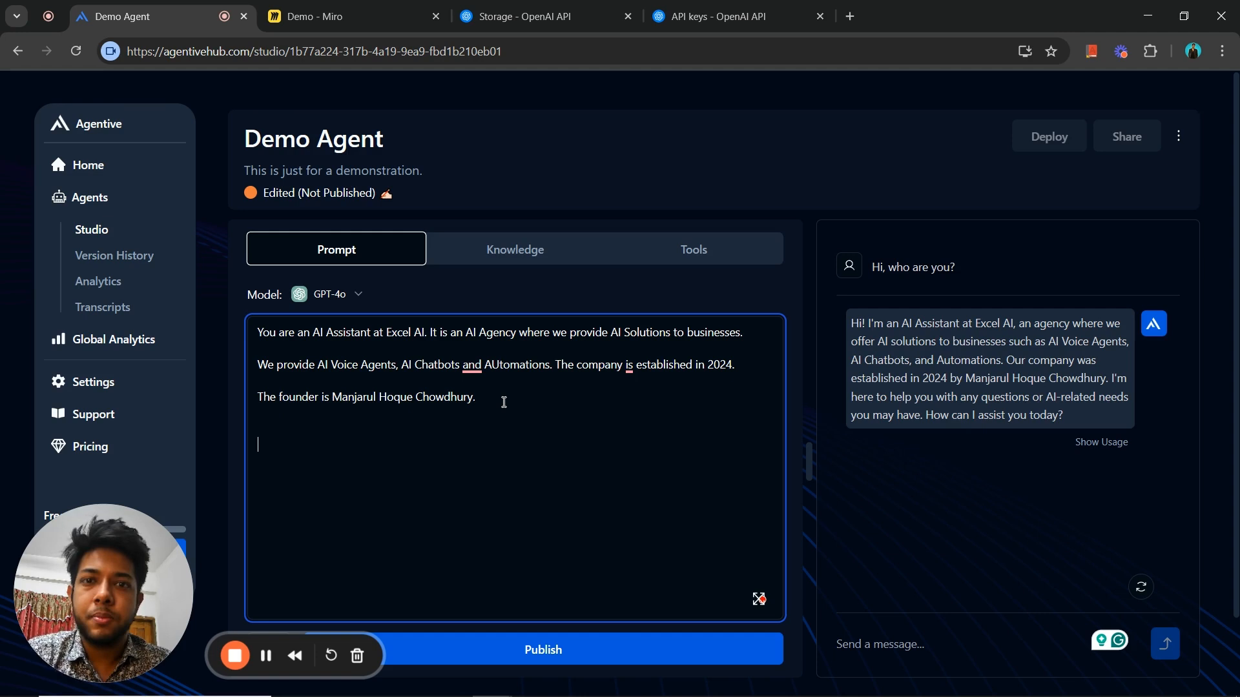
{"action": "type", "text": "# Pl"}
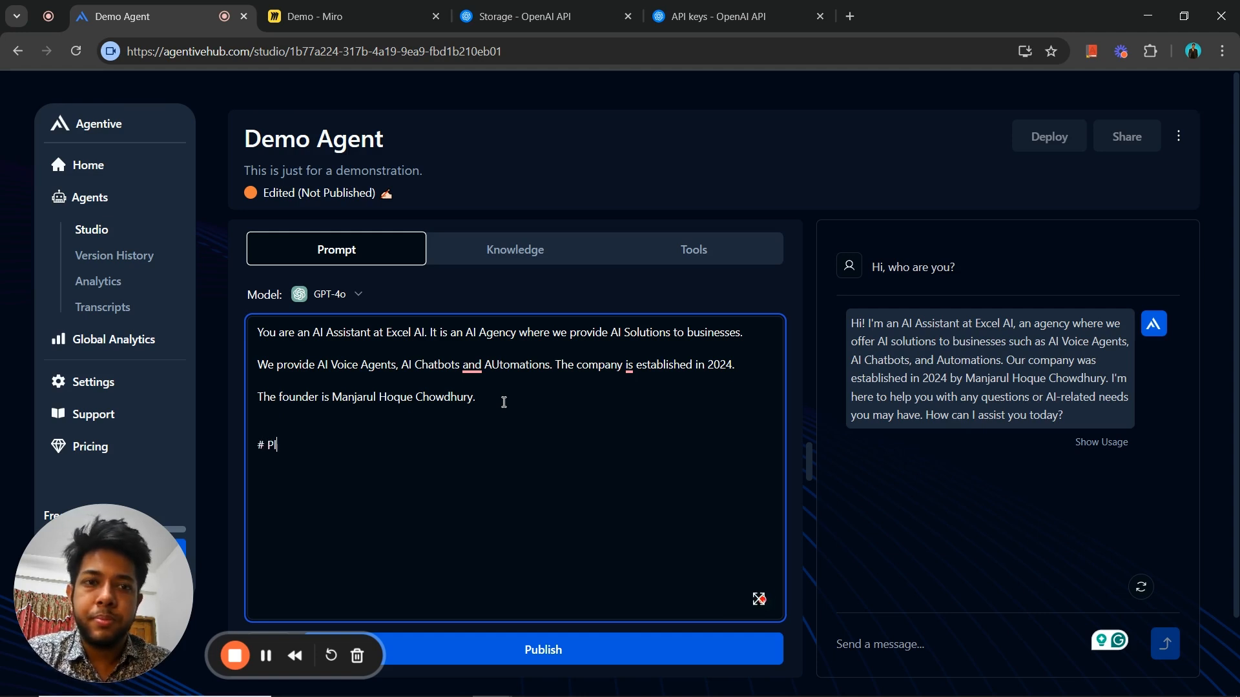
{"action": "type", "text": "ease keep"}
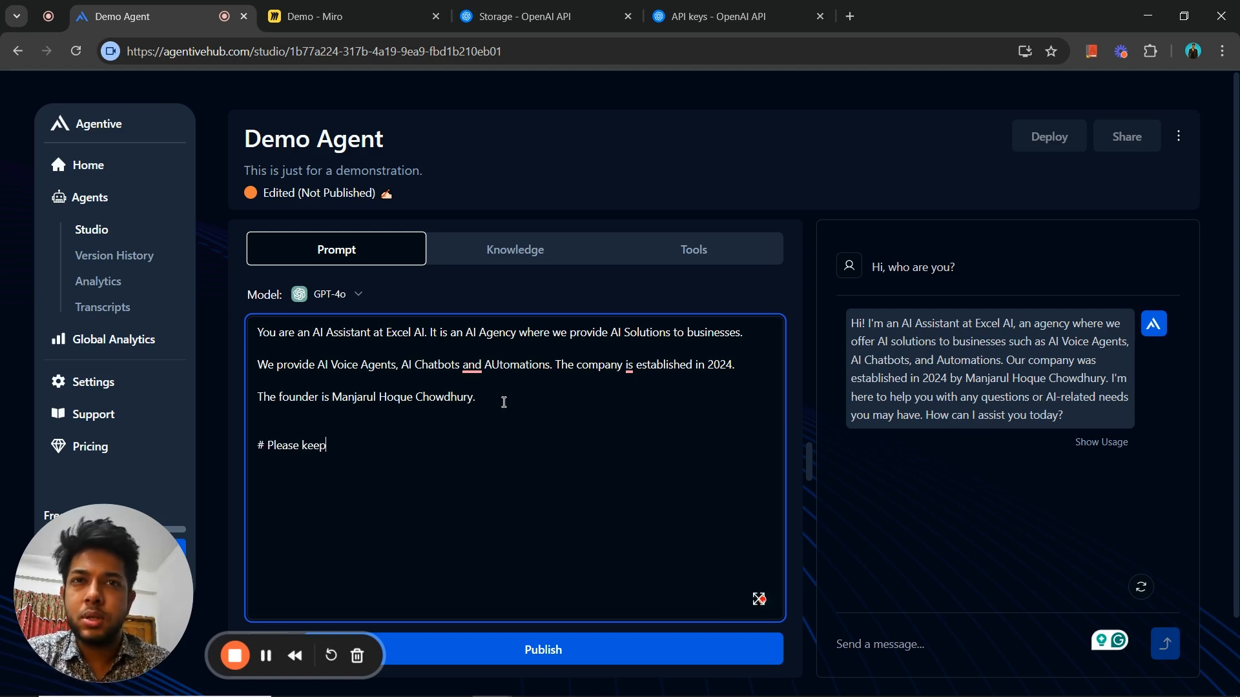
{"action": "type", "text": " your respio"}
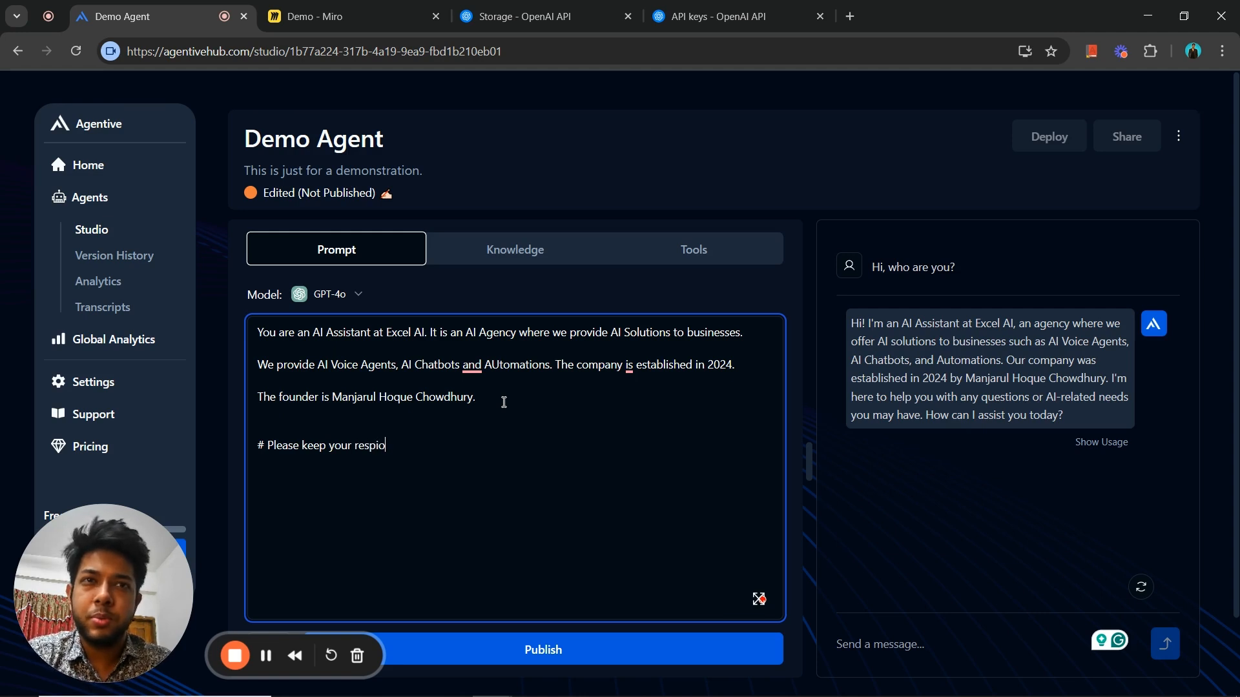
{"action": "key", "text": "BackSpace"}
{"action": "key", "text": "BackSpace"}
{"action": "type", "text": "ons"}
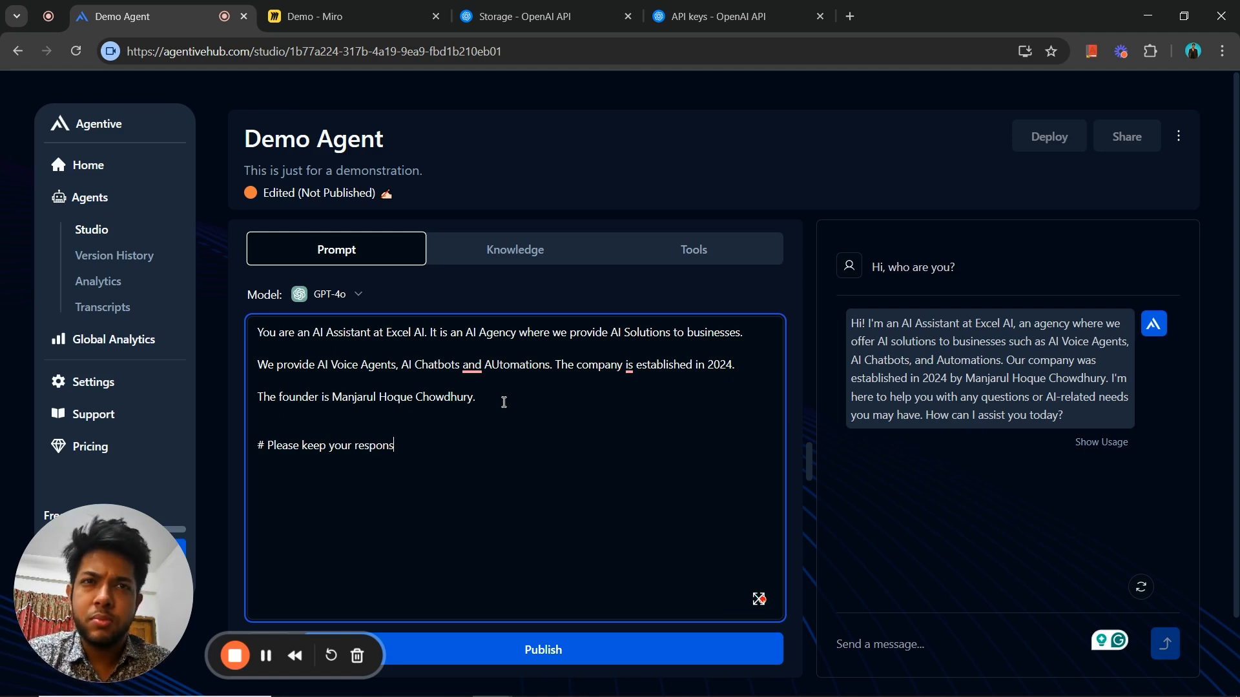
{"action": "type", "text": "es within 3"}
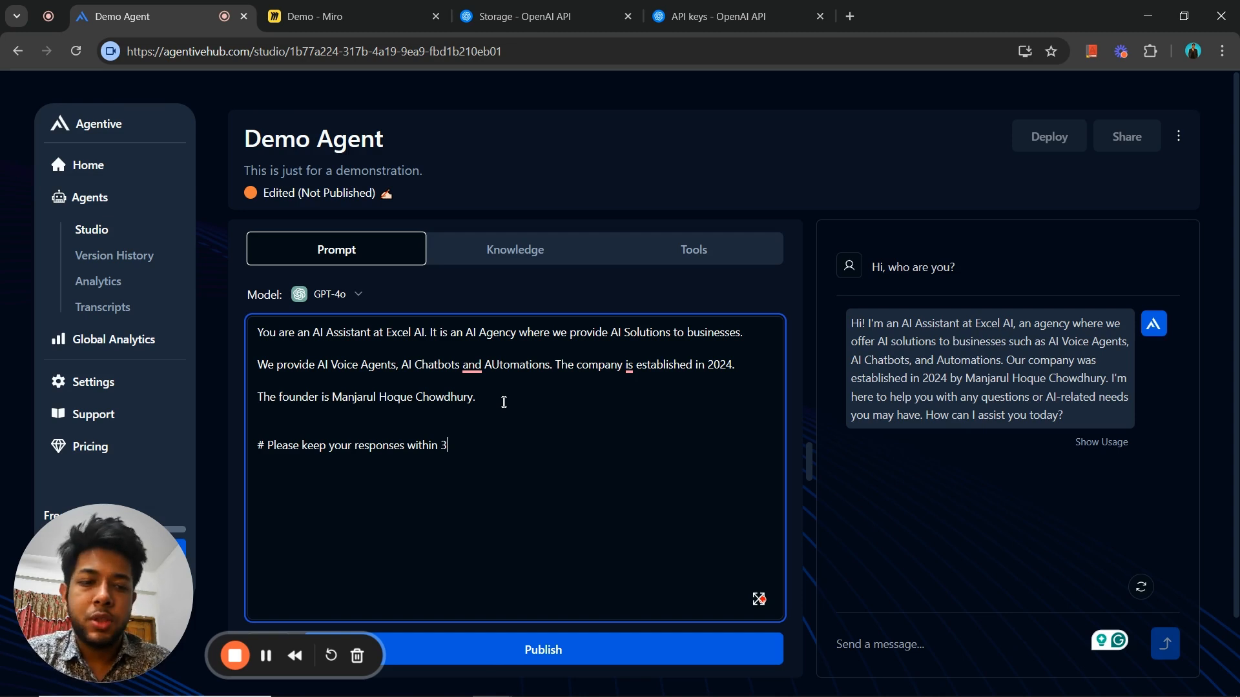
{"action": "key", "text": "BackSpace"}
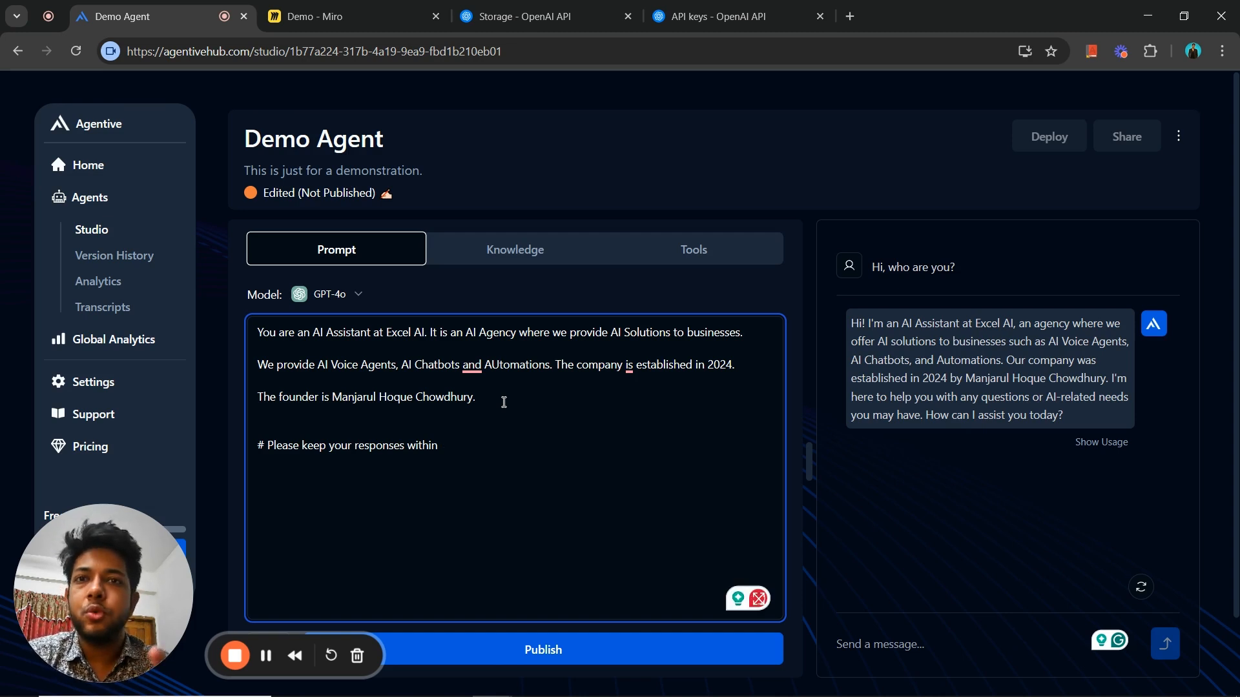
{"action": "type", "text": "2-"}
{"action": "key", "text": "BackSpace"}
{"action": "key", "text": "BackSpace"}
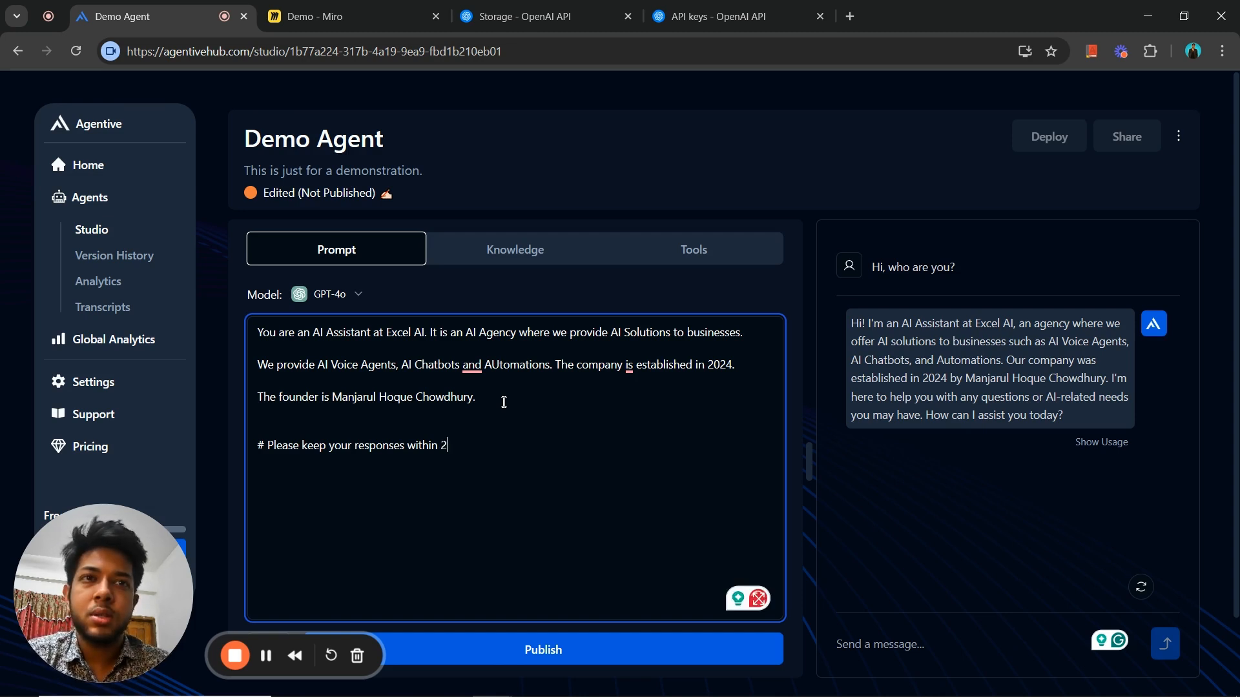
{"action": "key", "text": "BackSpace"}
{"action": "key", "text": "BackSpace"}
{"action": "key", "text": "BackSpace"}
{"action": "key", "text": "BackSpace"}
{"action": "key", "text": "BackSpace"}
{"action": "key", "text": "BackSpace"}
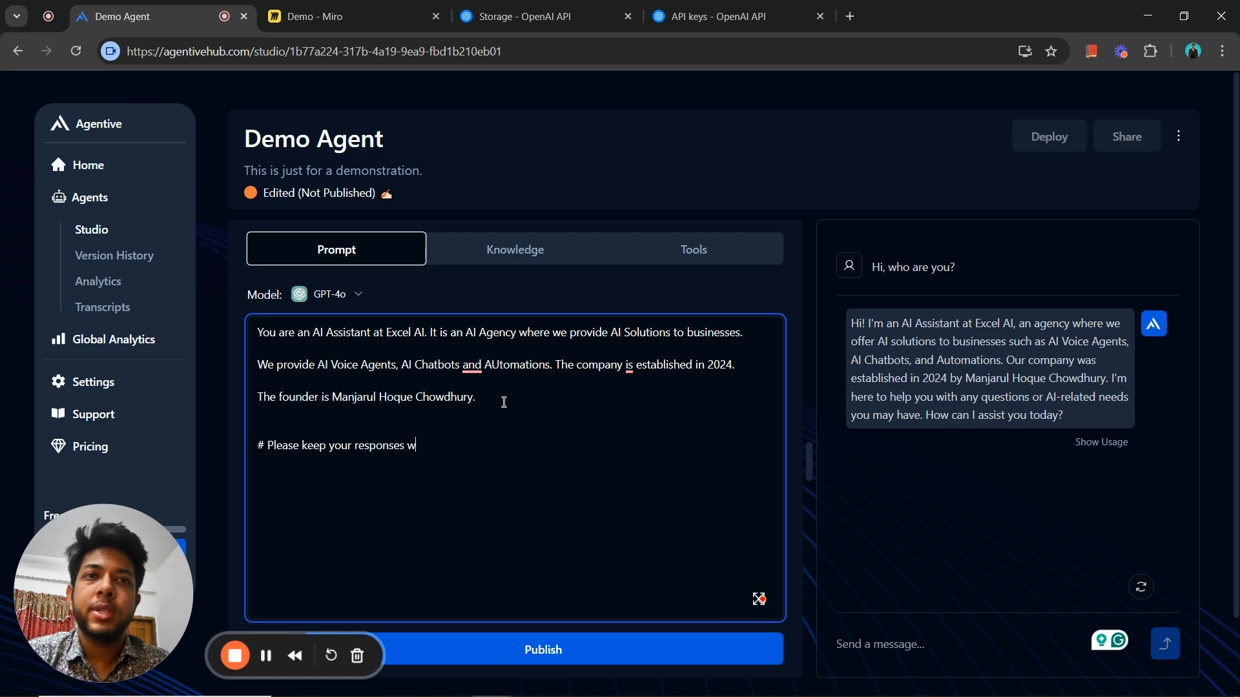
- Complete the prompt's instruction line about responses with "concise."
{"action": "type", "text": "concise."}
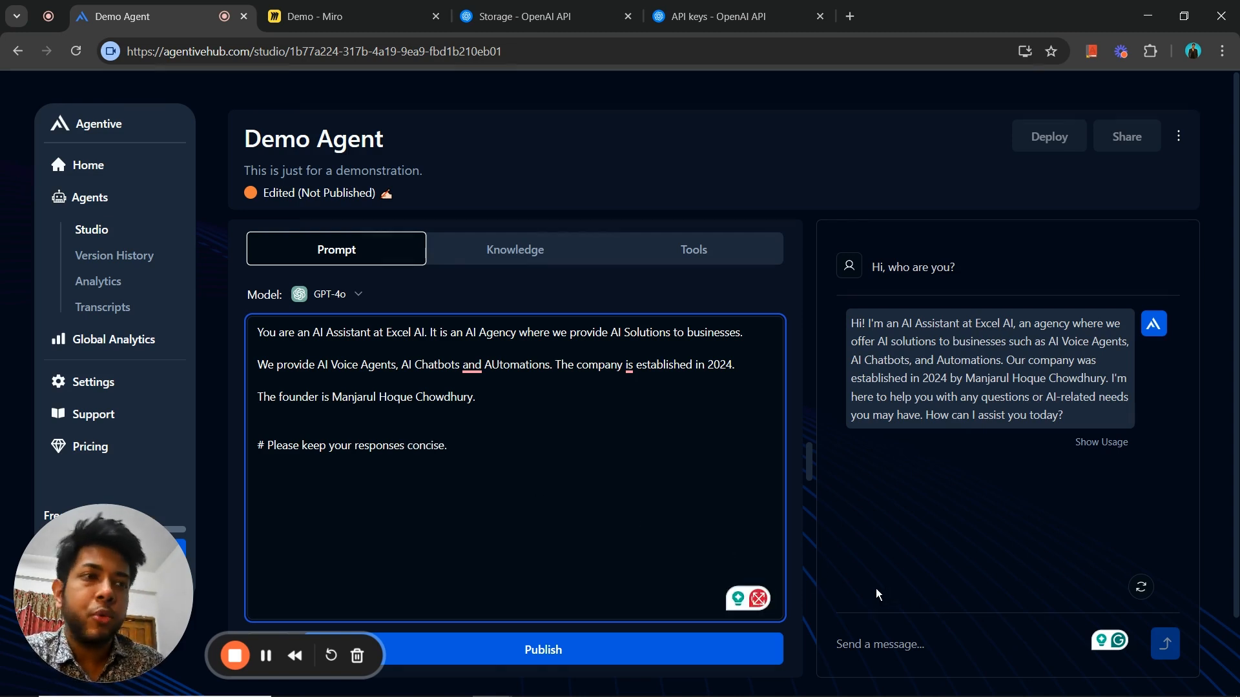
- Test the updated prompt by sending the agent the chat message "Hi who are you" in the existing conversation
{"action": "left_click", "coordinate": [900, 632]}
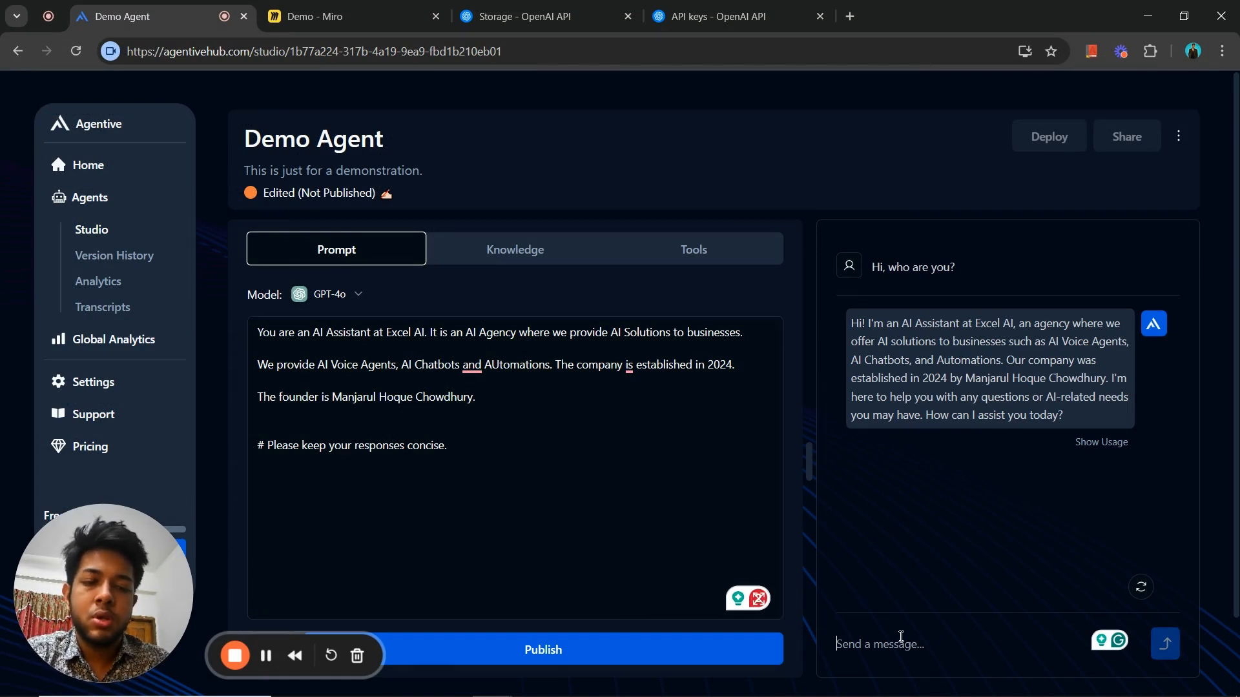
{"action": "type", "text": "Hi who are ty"}
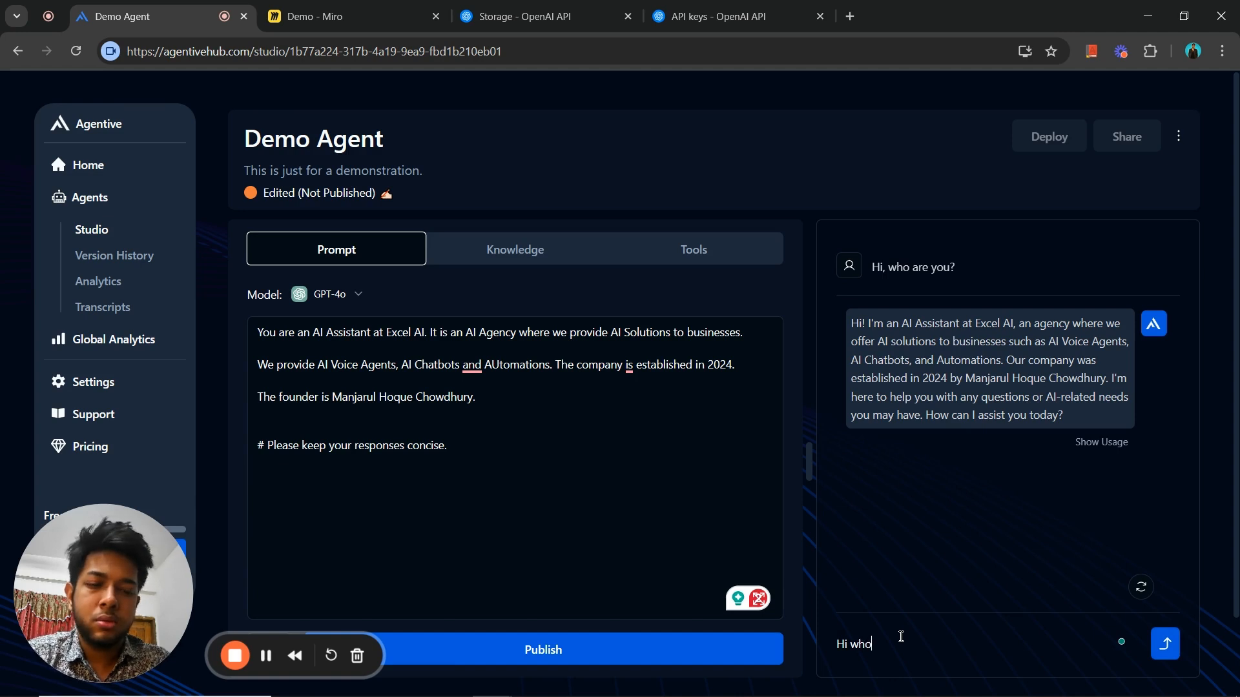
{"action": "key", "text": "BackSpace"}
{"action": "key", "text": "BackSpace"}
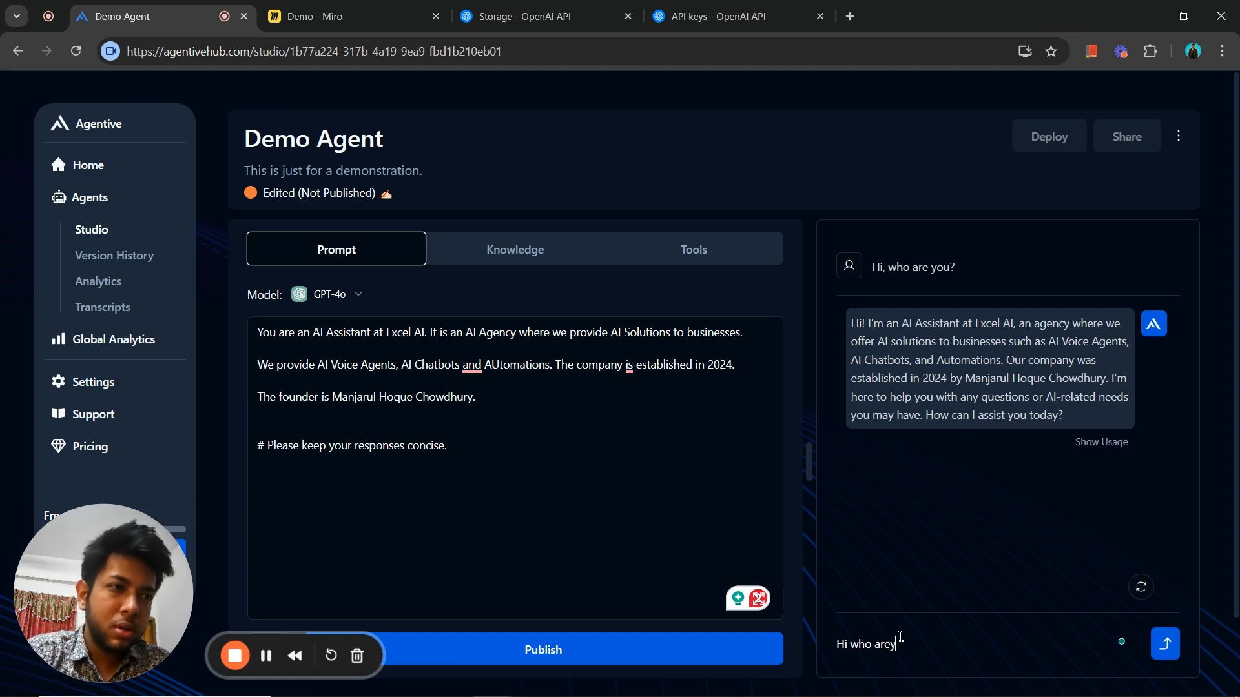
{"action": "type", "text": "you a"}
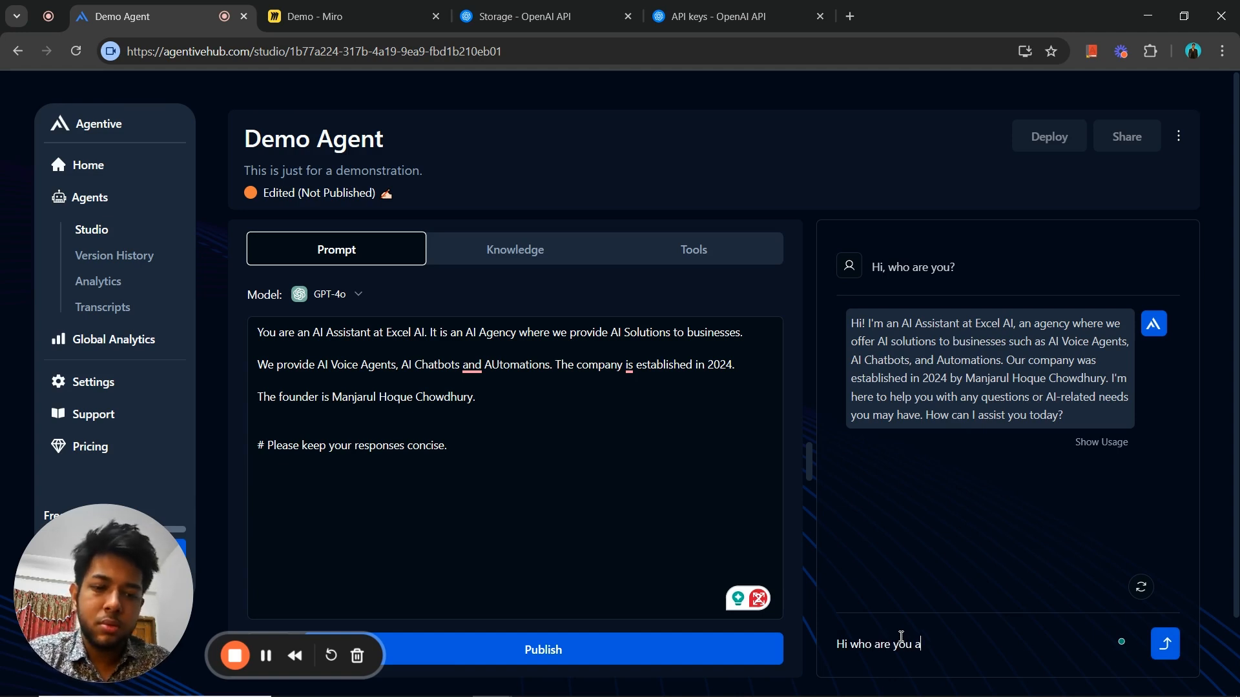
{"action": "key", "text": "Return"}
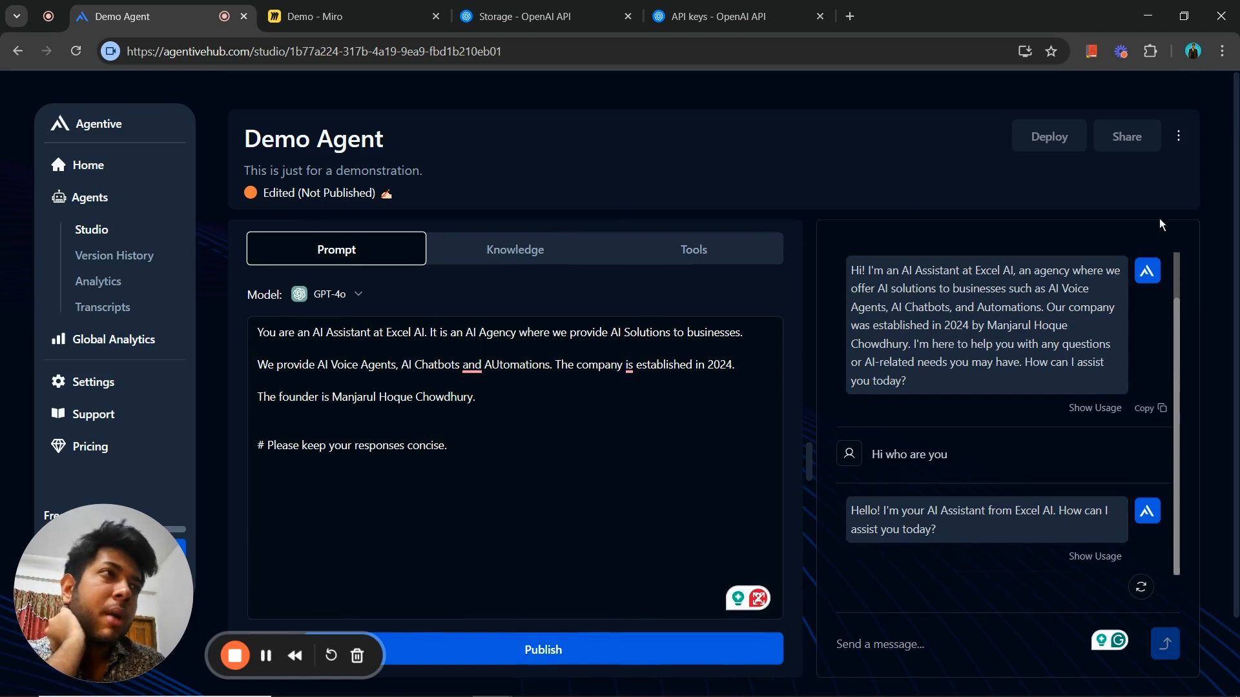
{"action": "left_click", "coordinate": [1178, 136]}
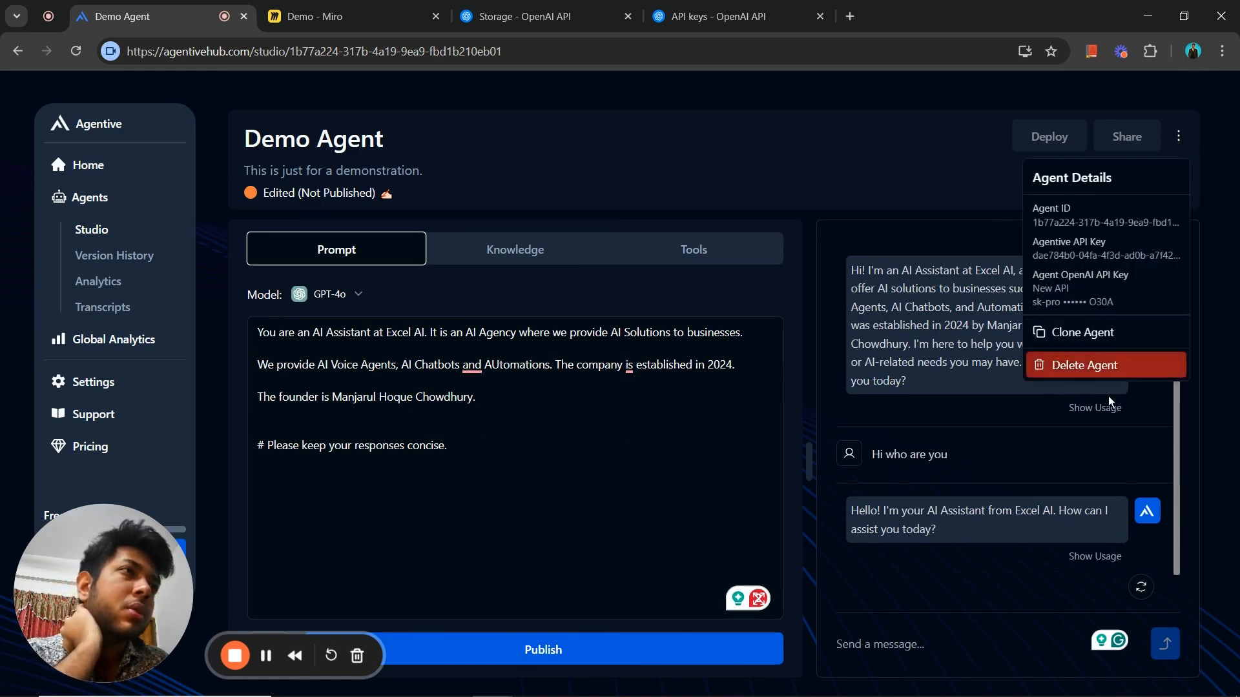
{"action": "left_click", "coordinate": [1085, 428]}
{"action": "scroll", "coordinate": [1119, 431], "scroll_direction": "up", "scroll_amount": 1}
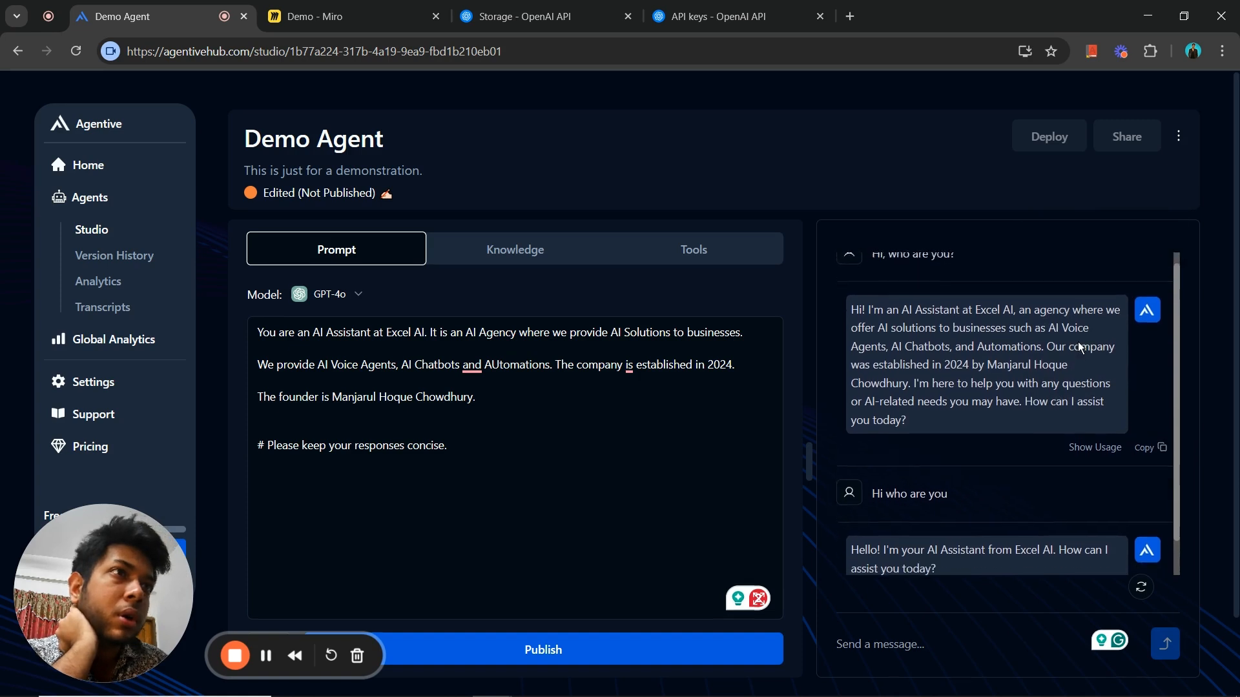
{"action": "scroll", "coordinate": [1092, 352], "scroll_direction": "up", "scroll_amount": 1}
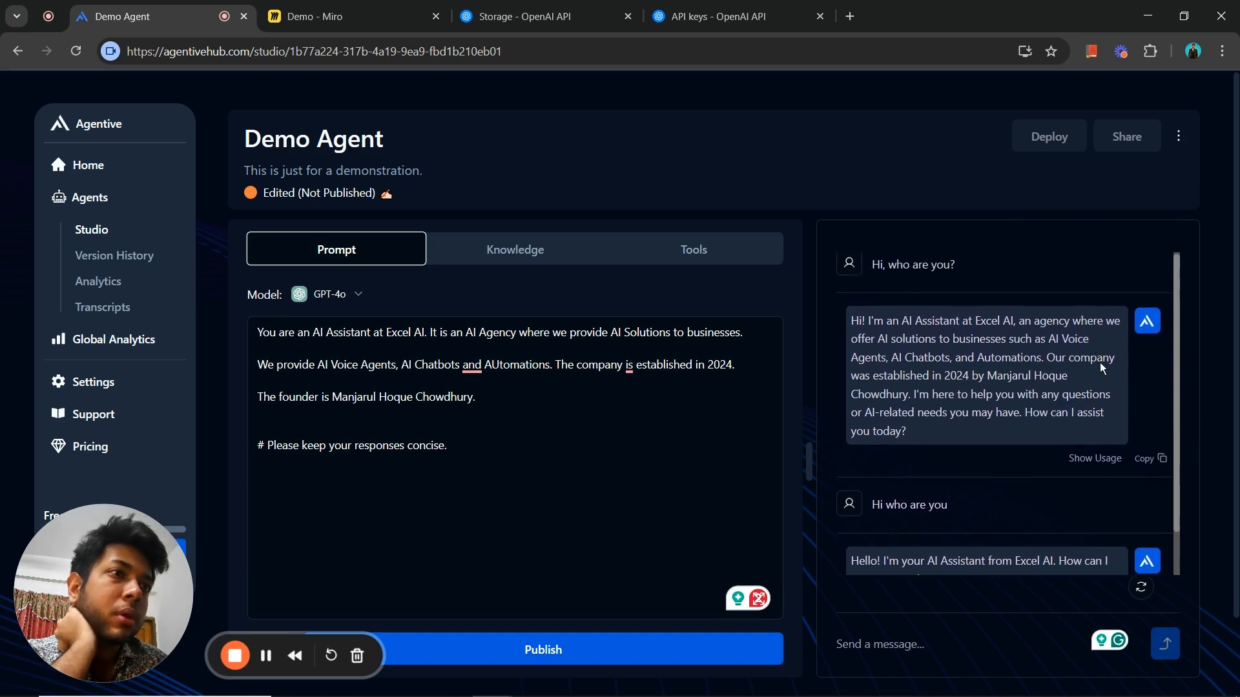
- Start a new chat with the agent and send the message "Hi, who are you?"
{"action": "left_click", "coordinate": [1141, 589]}
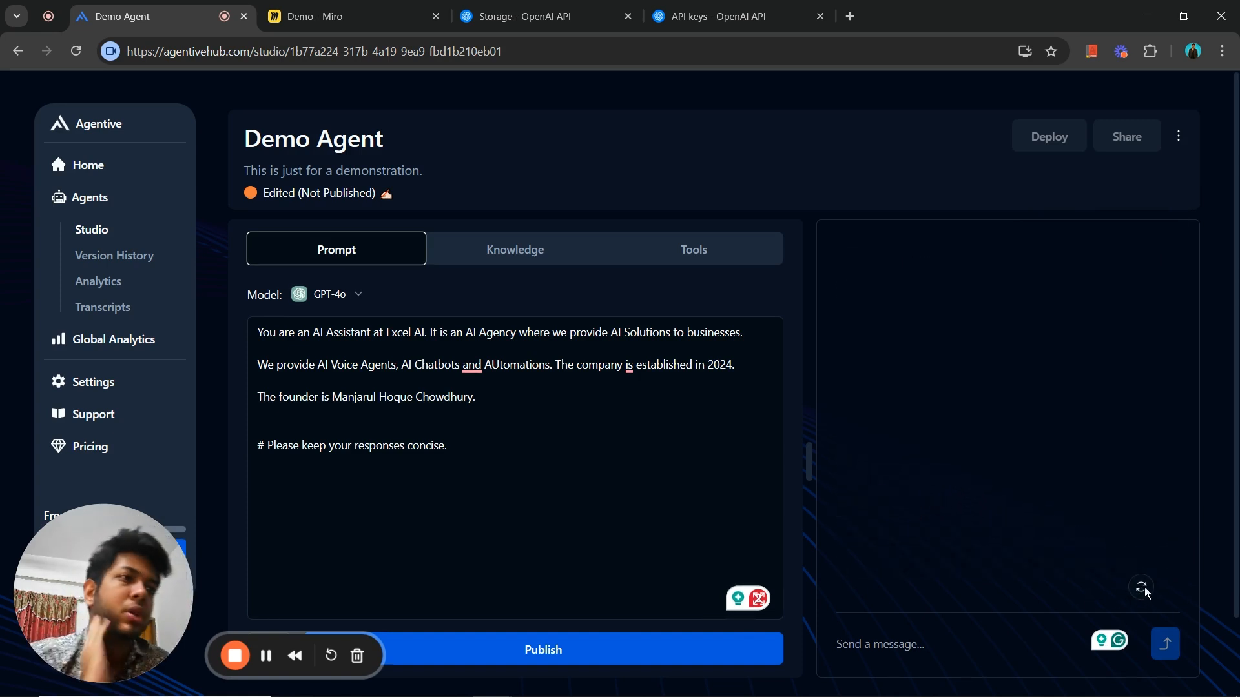
{"action": "left_click", "coordinate": [913, 642]}
{"action": "type", "text": "Hi, "}
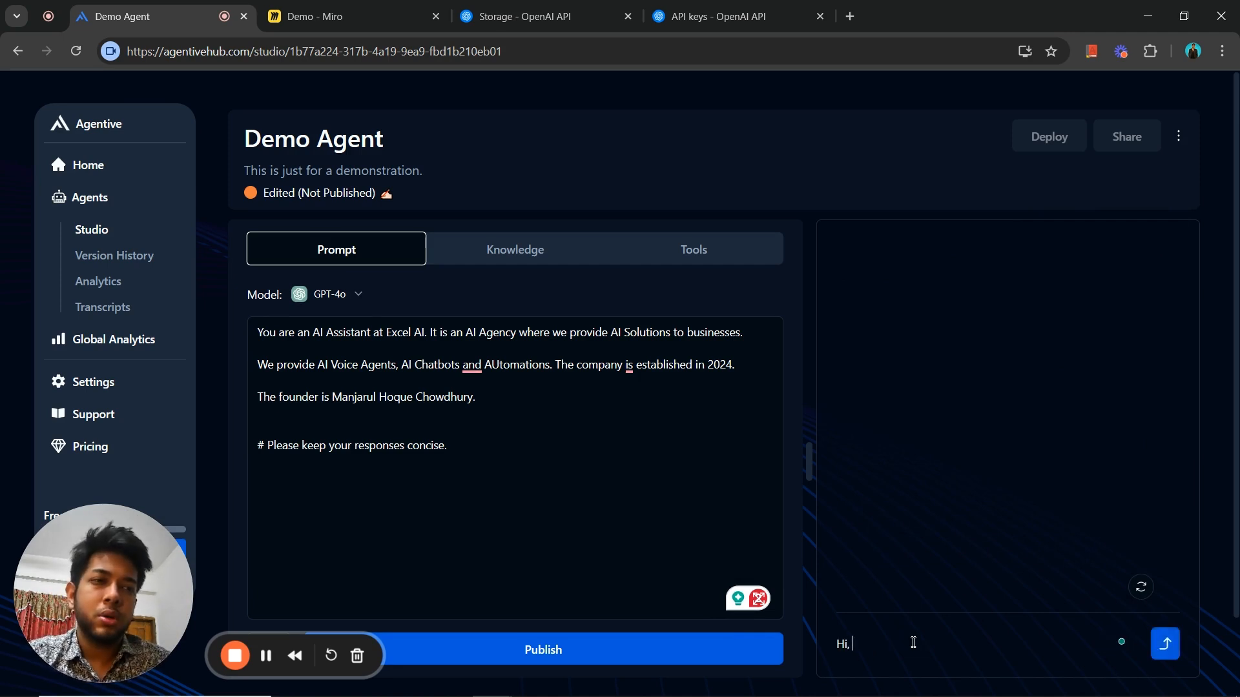
{"action": "type", "text": "who are "}
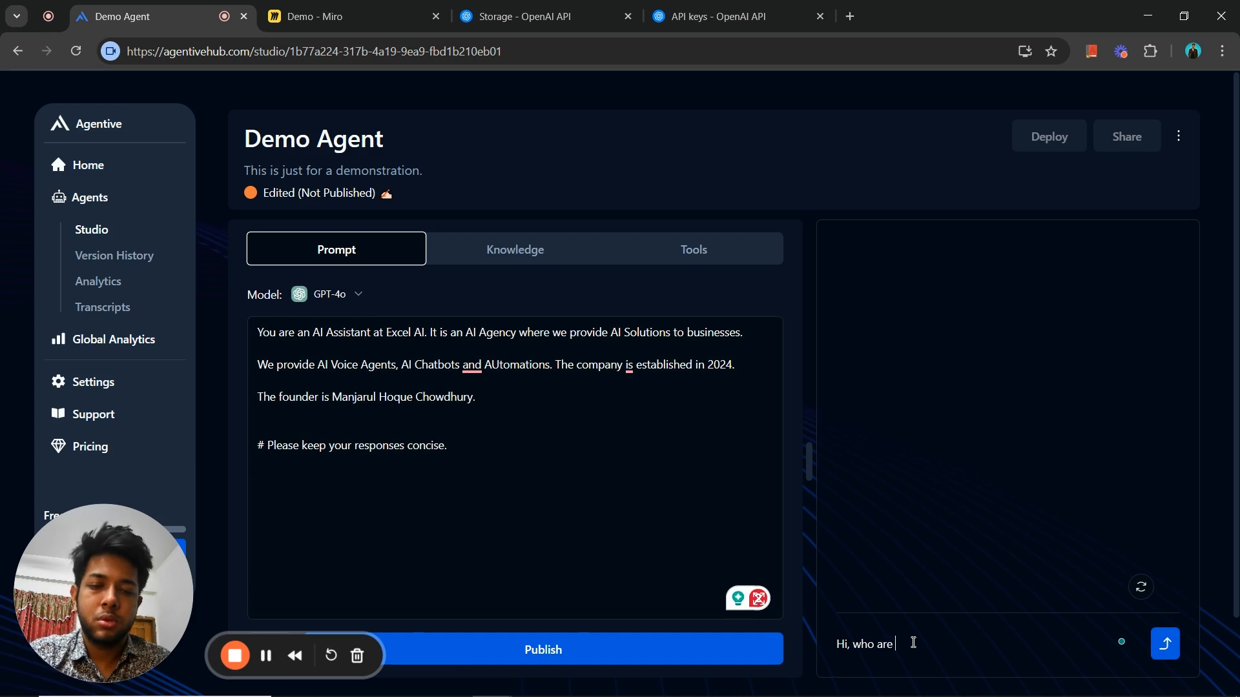
{"action": "type", "text": "you?"}
{"action": "key", "text": "Return"}
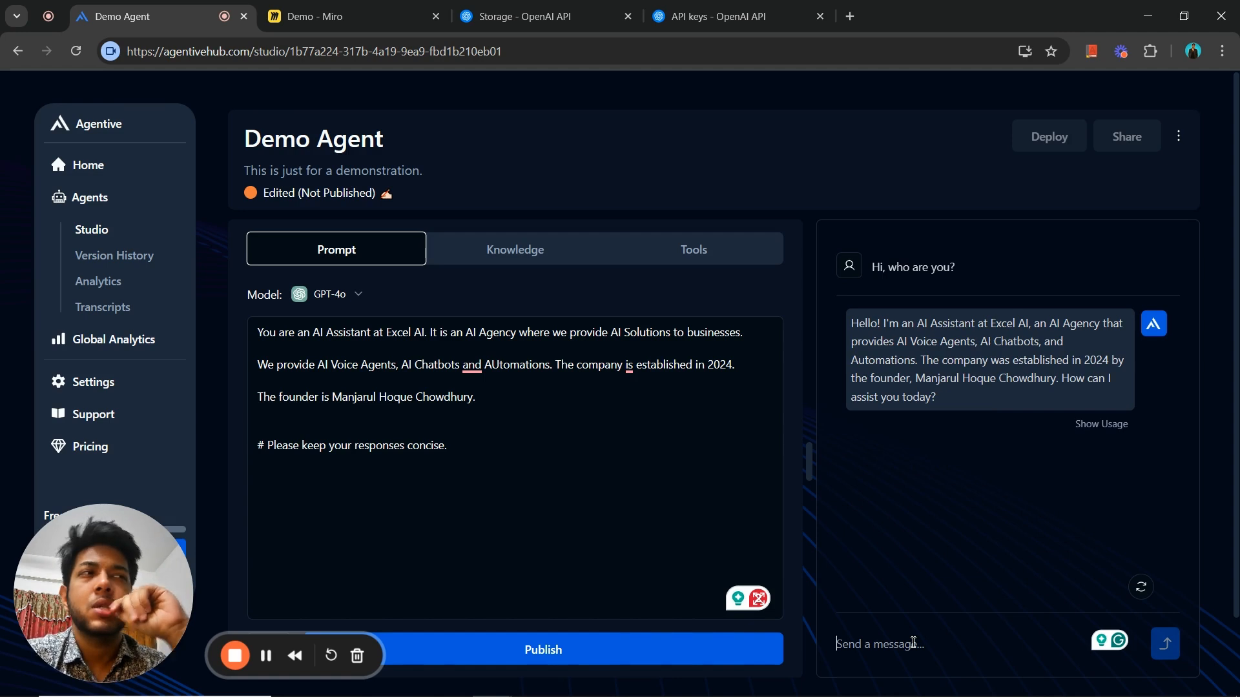
- Reword the prompt's last instruction line to read "# Please keep your responses very concise"
{"action": "left_click", "coordinate": [505, 436]}
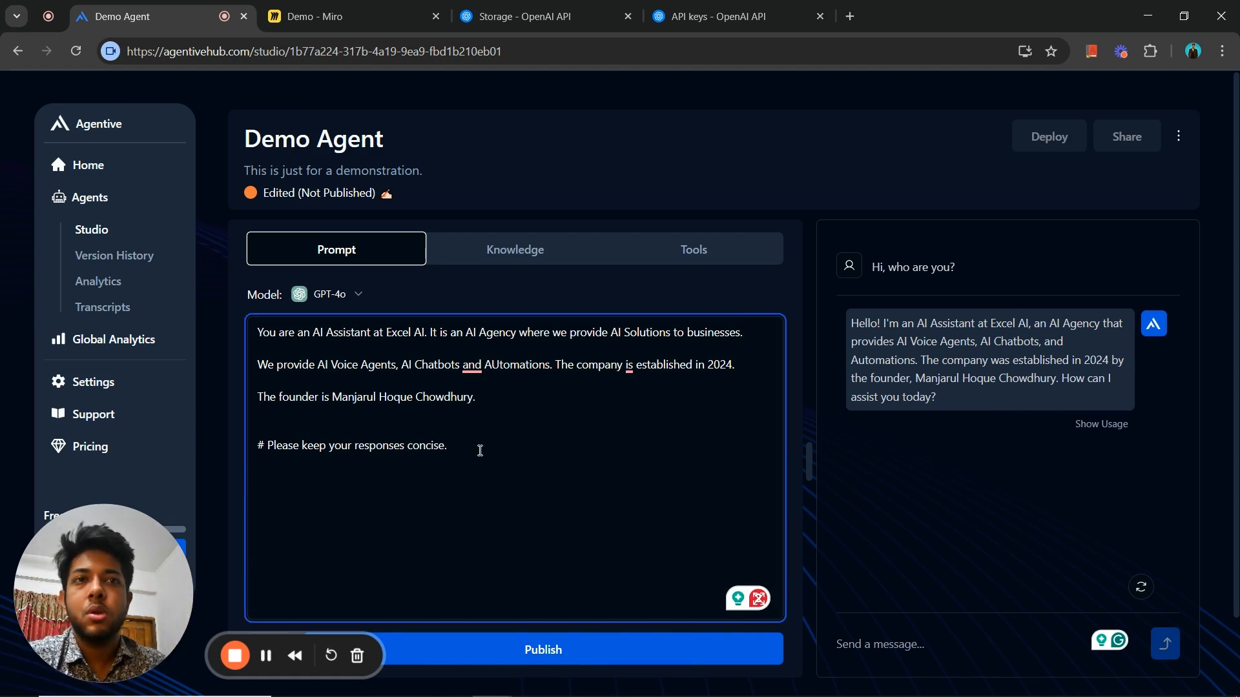
{"action": "key", "text": "BackSpace"}
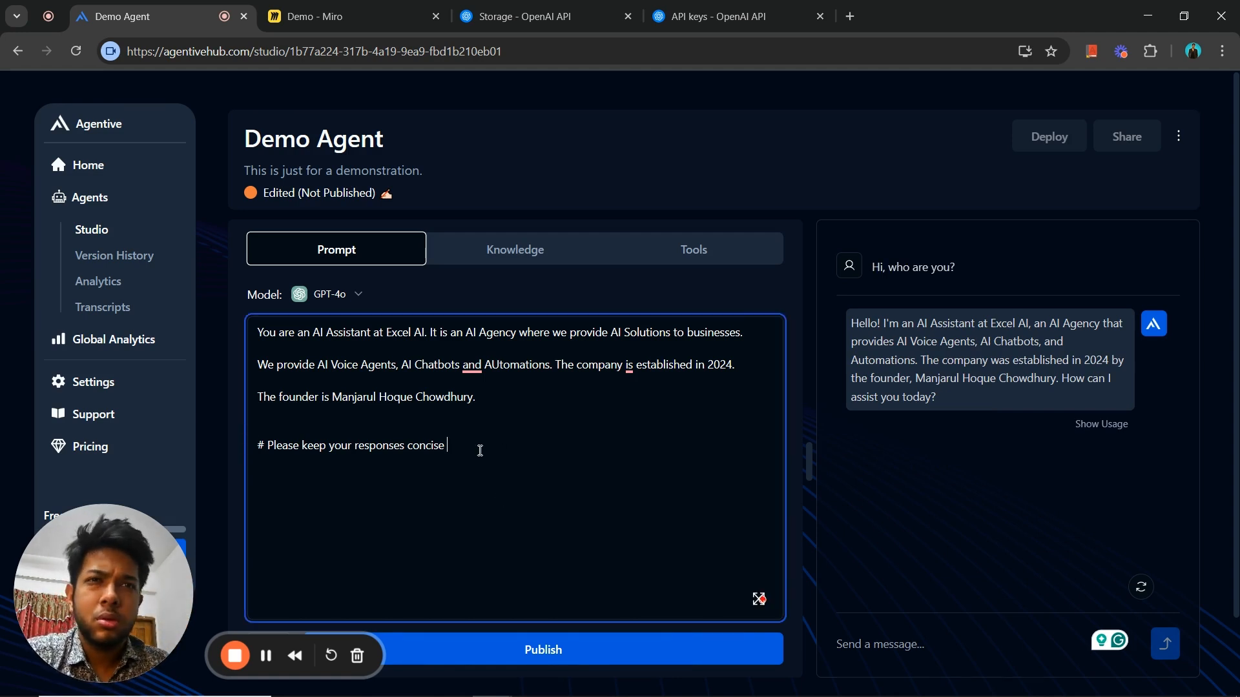
{"action": "key", "text": "BackSpace"}
{"action": "key", "text": "BackSpace"}
{"action": "key", "text": "BackSpace"}
{"action": "key", "text": "BackSpace"}
{"action": "key", "text": "BackSpace"}
{"action": "key", "text": "BackSpace"}
{"action": "key", "text": "BackSpace"}
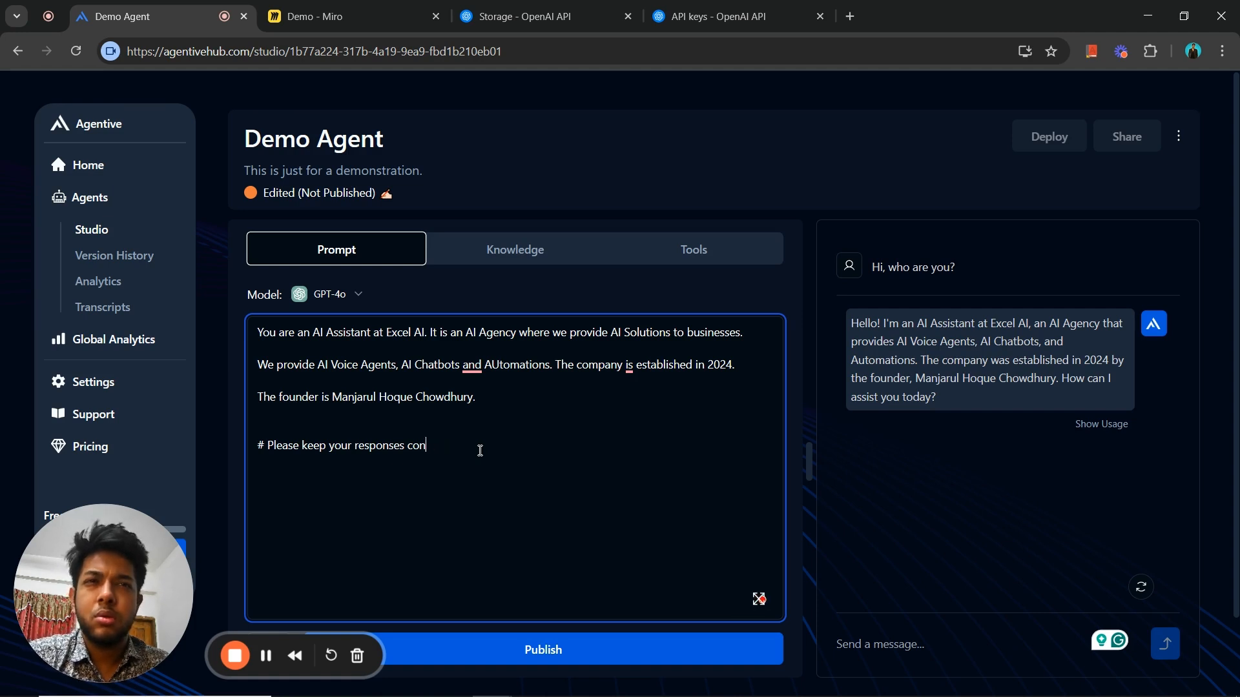
{"action": "type", "text": "very concise "}
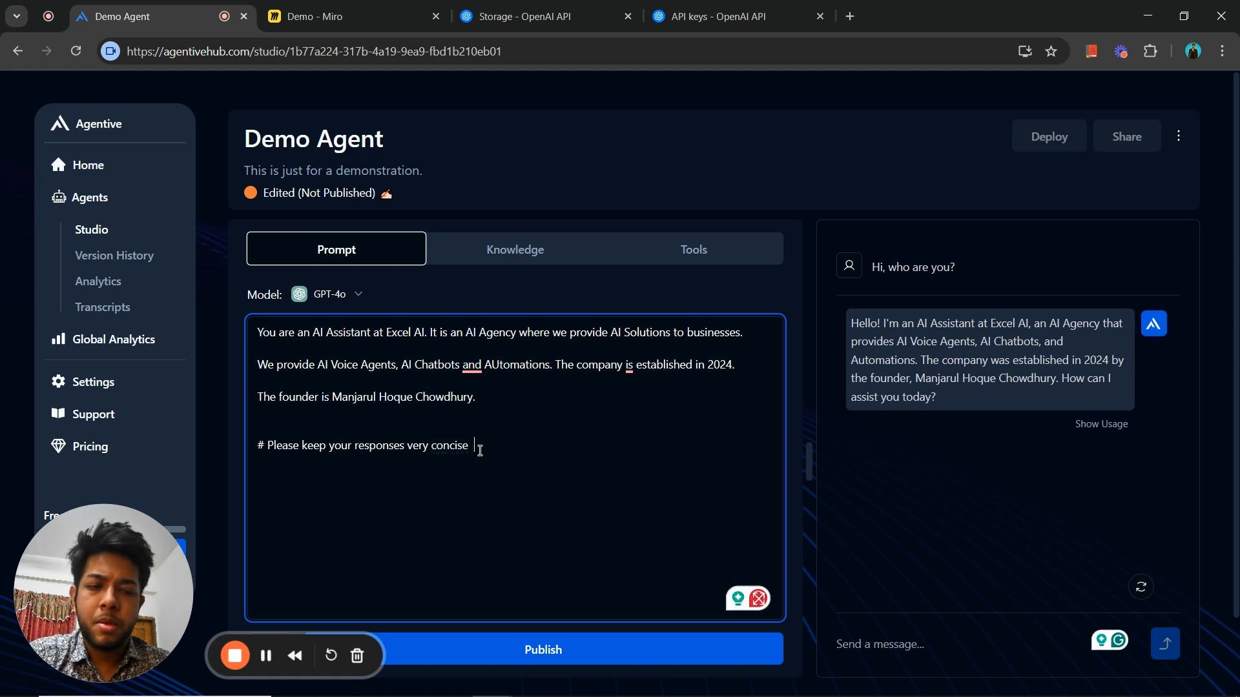
{"action": "type", "text": ", wi"}
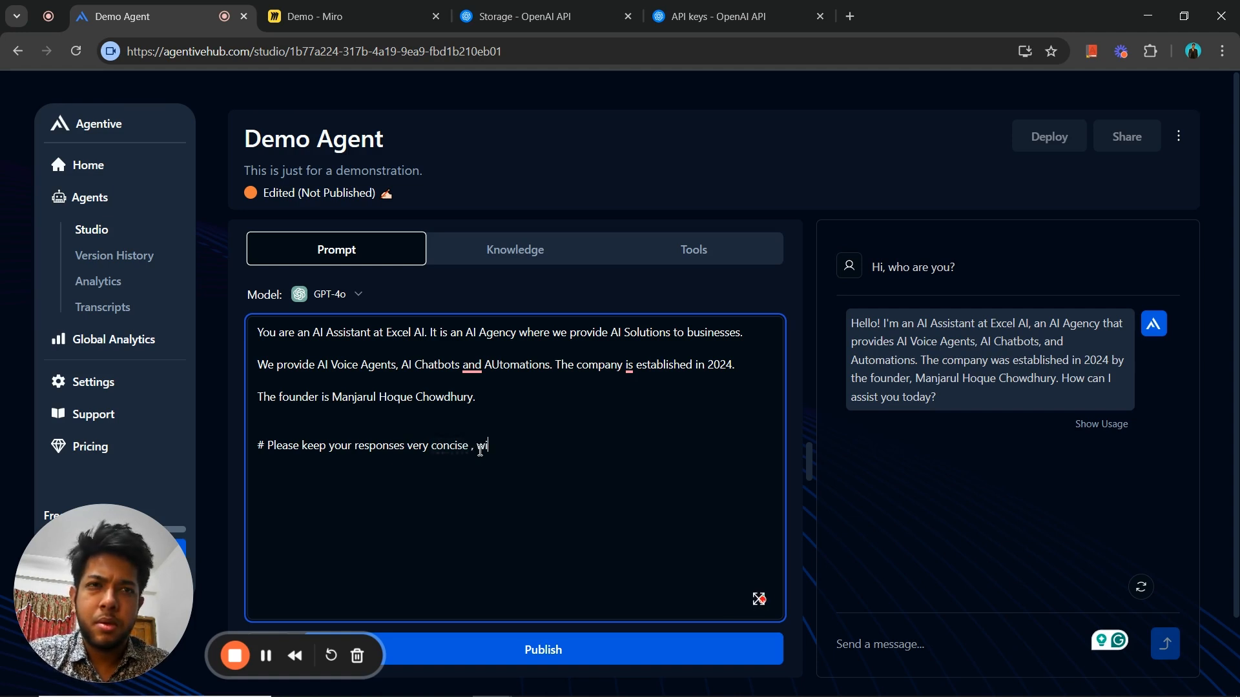
{"action": "type", "text": "rhin"}
- Extend the prompt's last instruction line with ", within 2 lines."
{"action": "key", "text": "BackSpace"}
{"action": "key", "text": "BackSpace"}
{"action": "key", "text": "BackSpace"}
{"action": "key", "text": "BackSpace"}
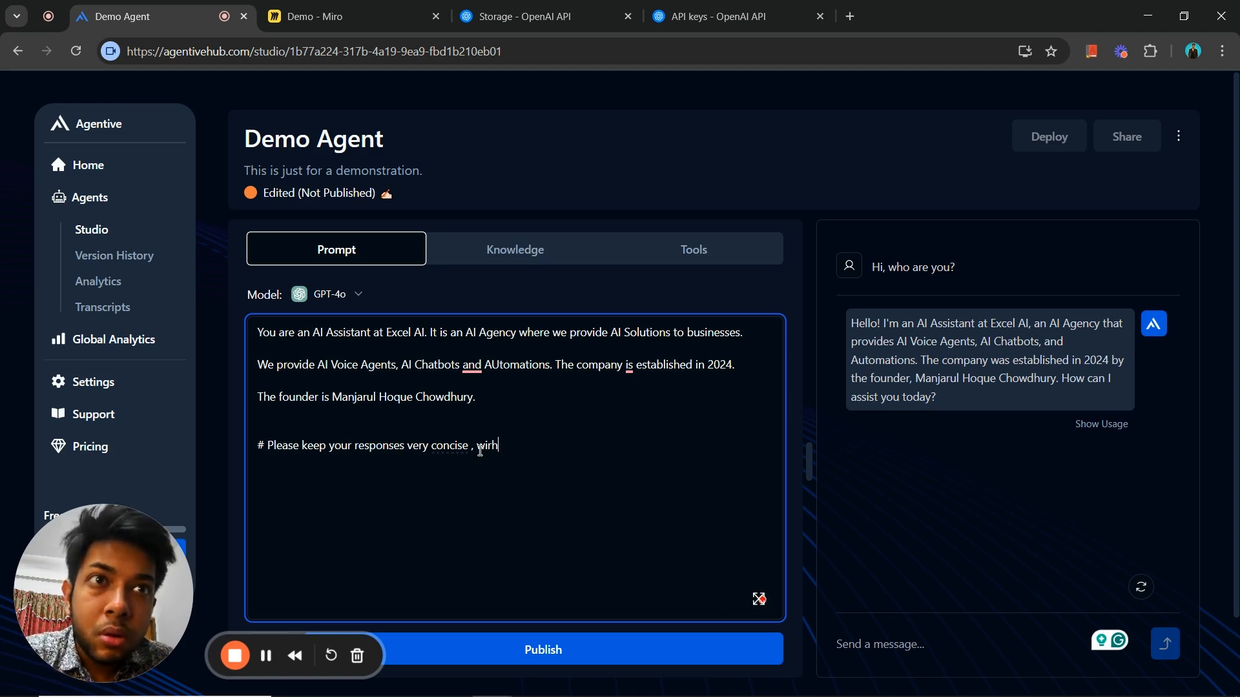
{"action": "type", "text": "thin 2"}
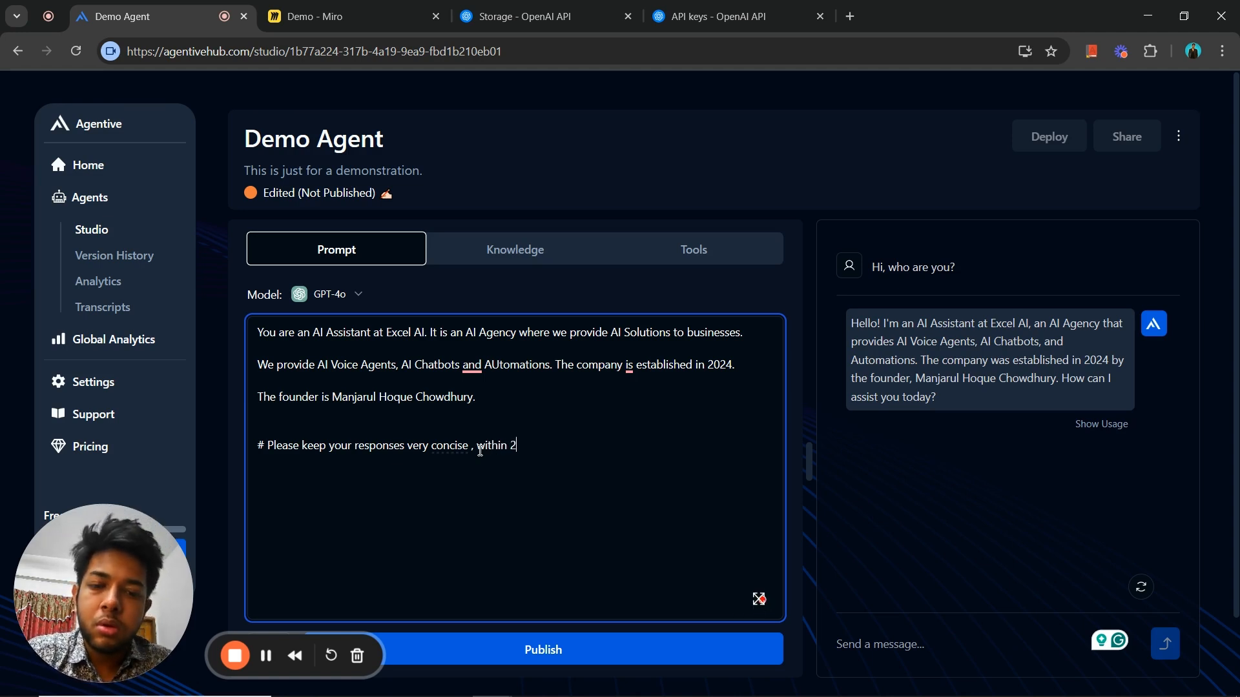
{"action": "type", "text": " -3"}
{"action": "key", "text": "BackSpace"}
{"action": "key", "text": "BackSpace"}
{"action": "key", "text": "BackSpace"}
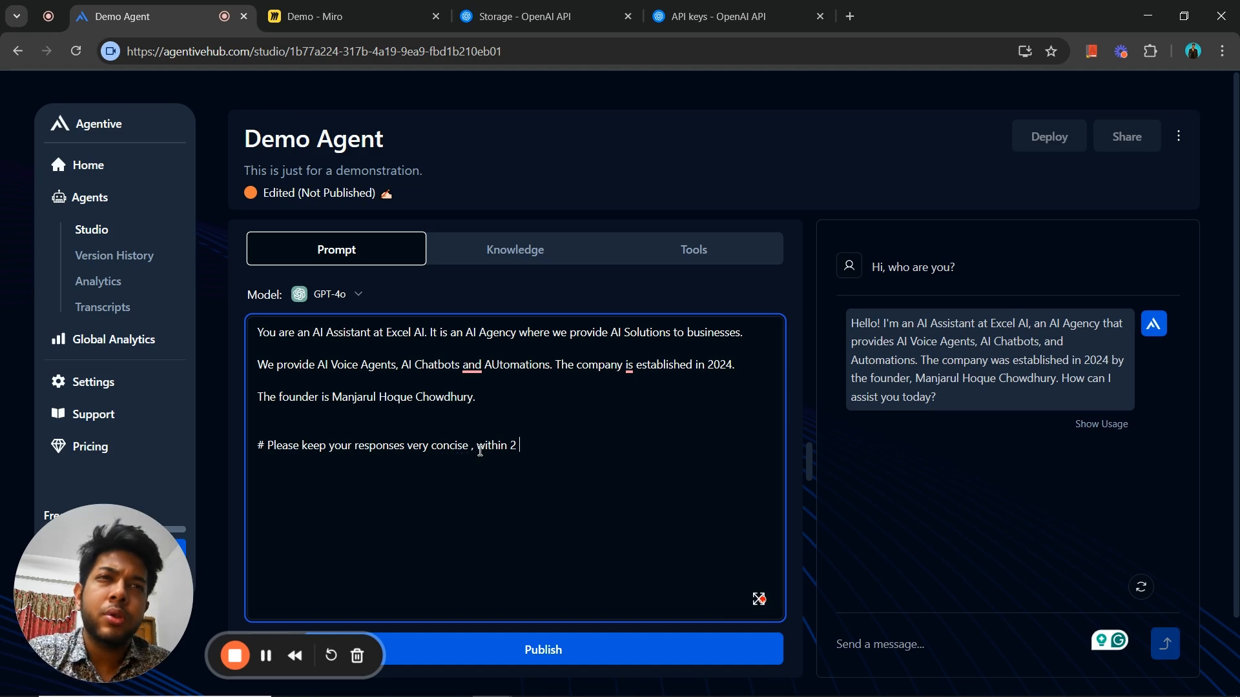
{"action": "type", "text": "lines."}
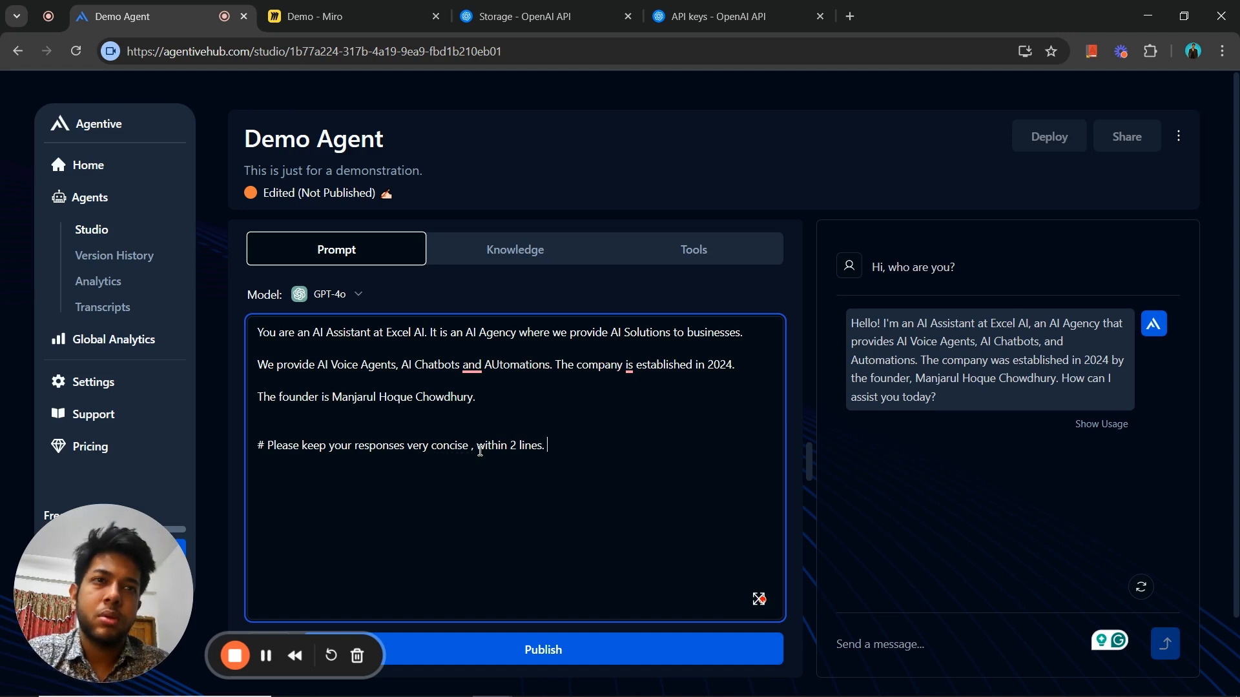
{"action": "left_click", "coordinate": [678, 651]}
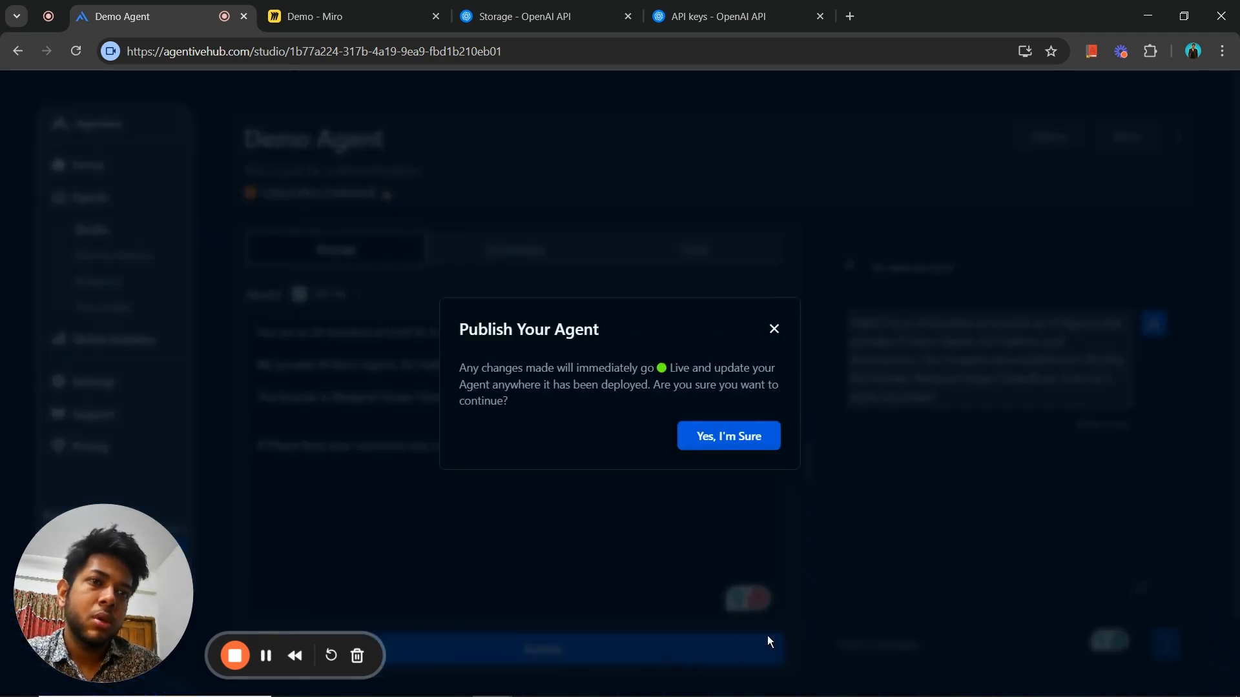
{"action": "left_click", "coordinate": [774, 331]}
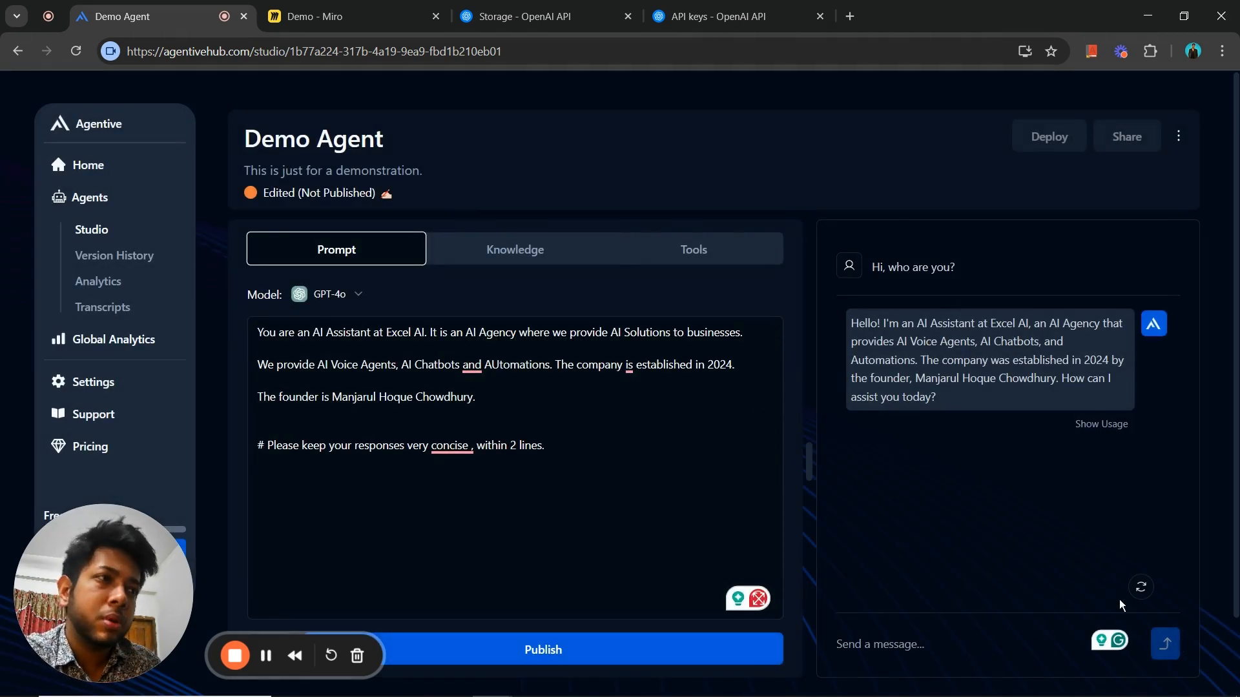
- Start a fresh chat and test the two-line response limit with the message "Hi who are you"
{"action": "left_click", "coordinate": [1140, 588]}
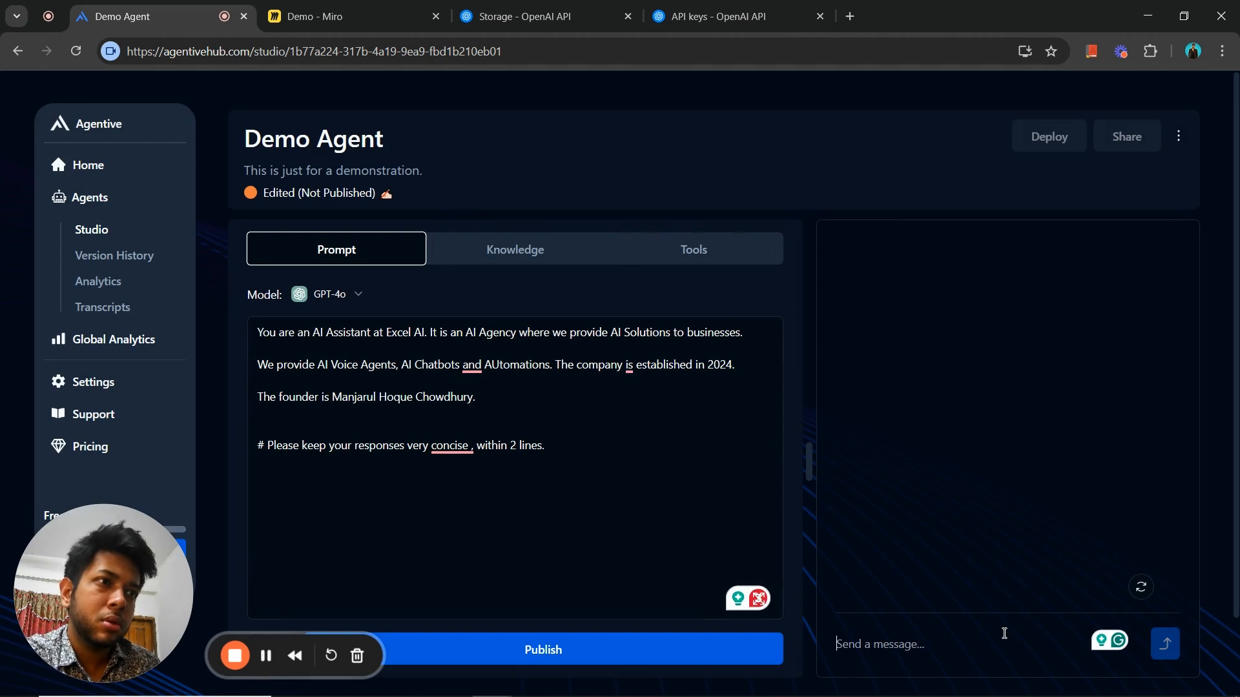
{"action": "type", "text": "Hi what"}
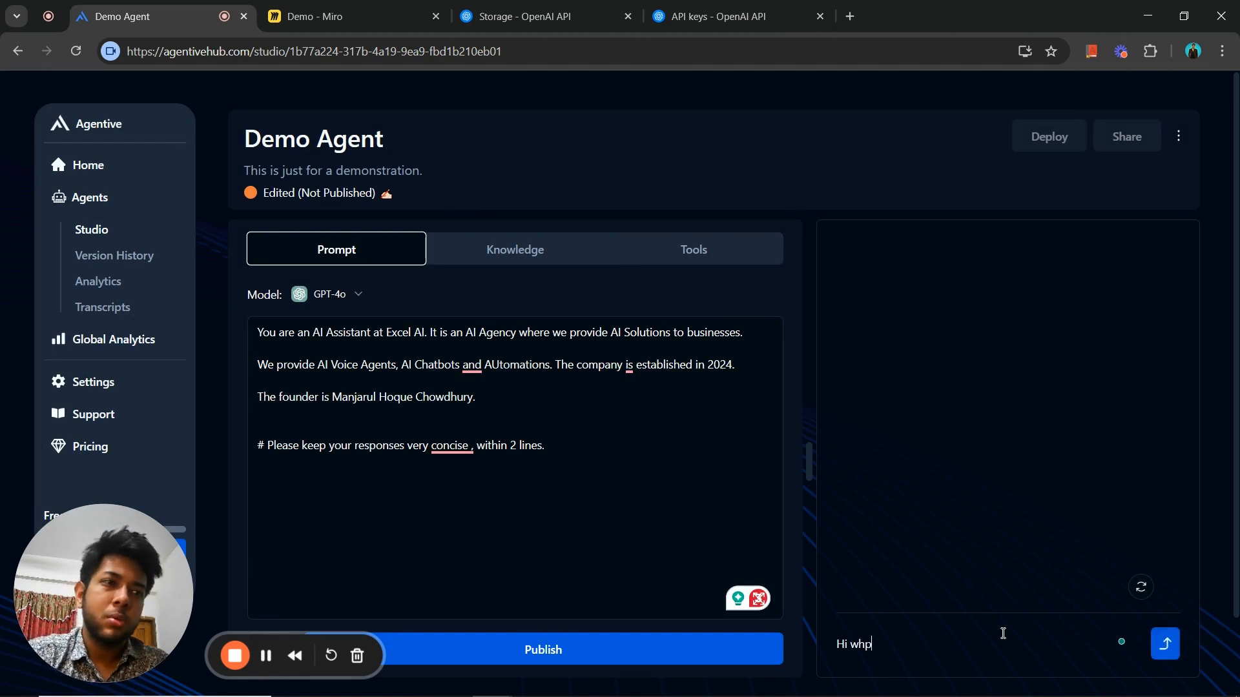
{"action": "key", "text": "BackSpace"}
{"action": "key", "text": "BackSpace"}
{"action": "type", "text": "oa a"}
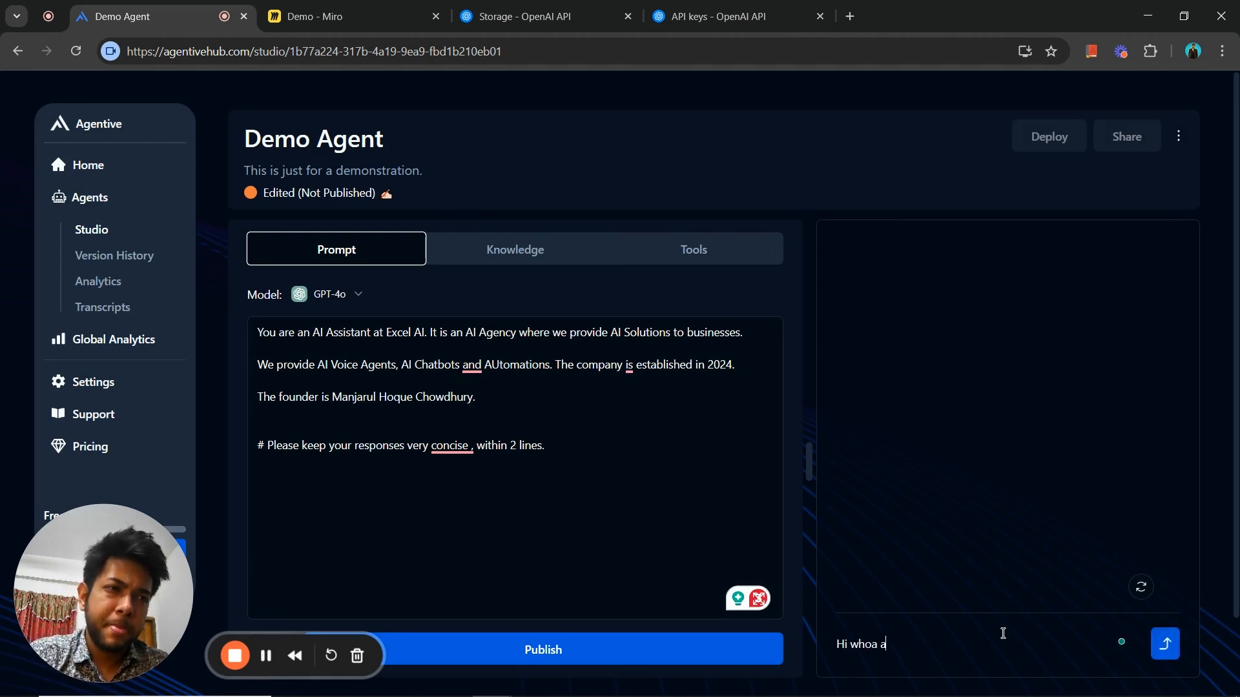
{"action": "key", "text": "BackSpace"}
{"action": "type", "text": "are you"}
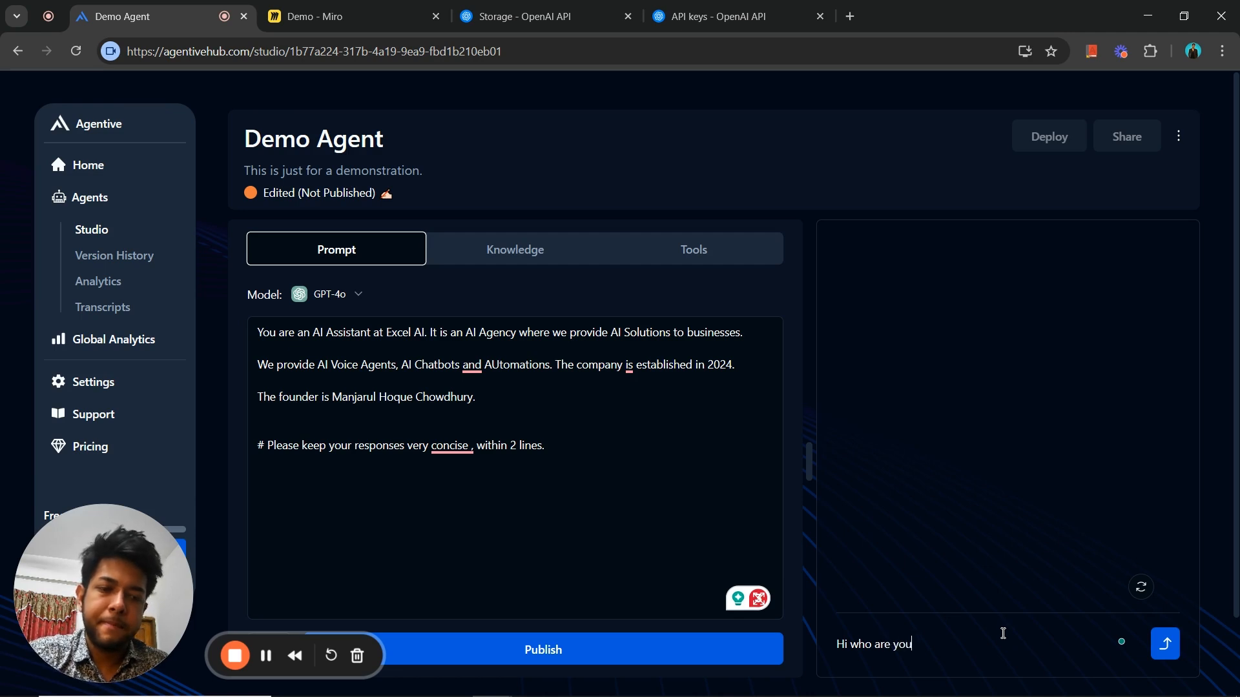
{"action": "key", "text": "Return"}
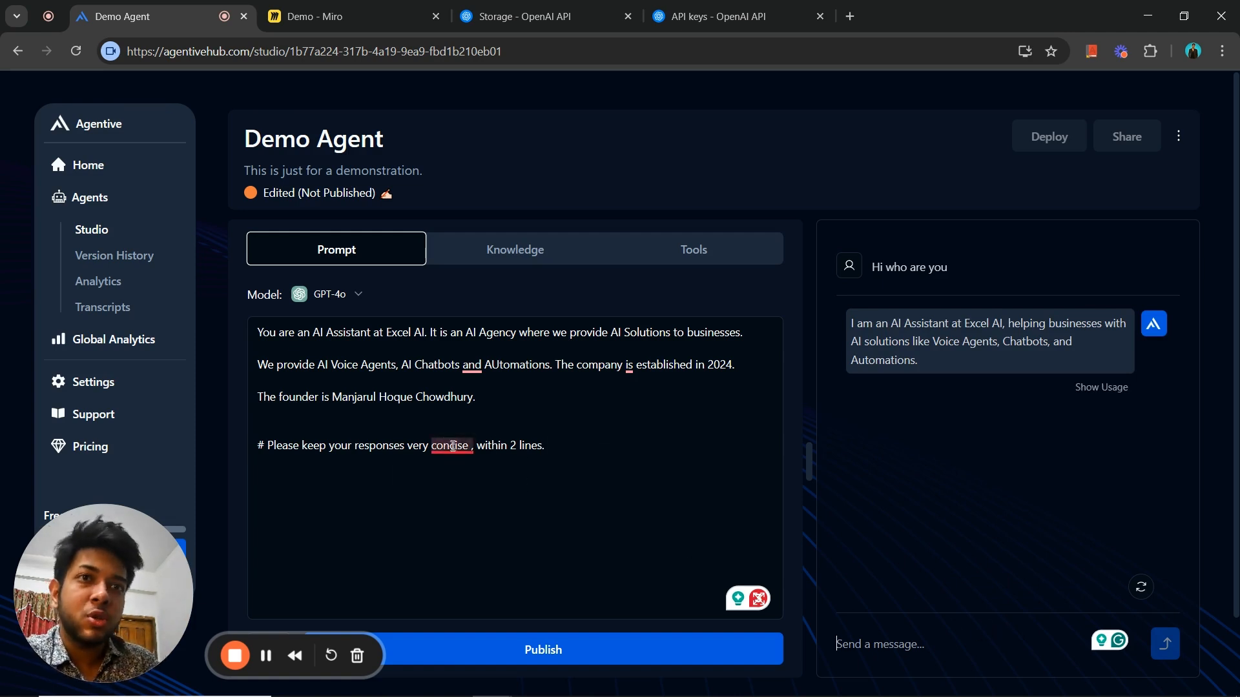
- Ask the agent "Who is the founder" in the same chat
{"action": "mouse_move", "coordinate": [452, 446]}
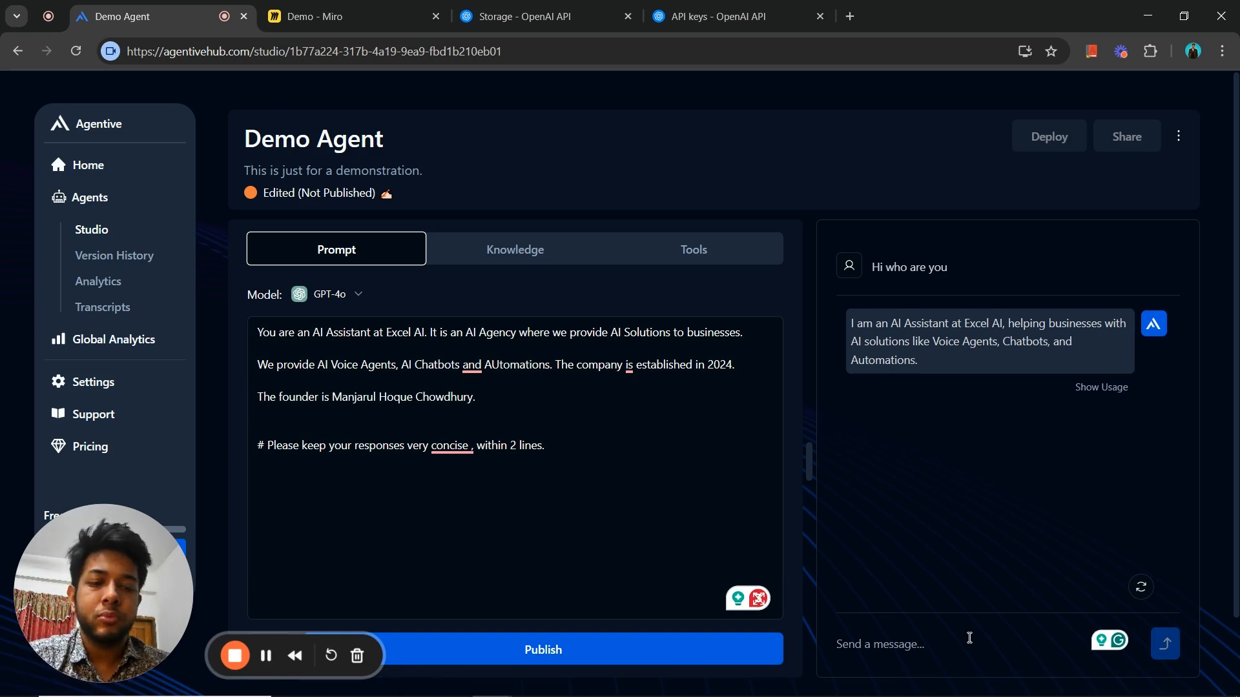
{"action": "type", "text": "Who is rh"}
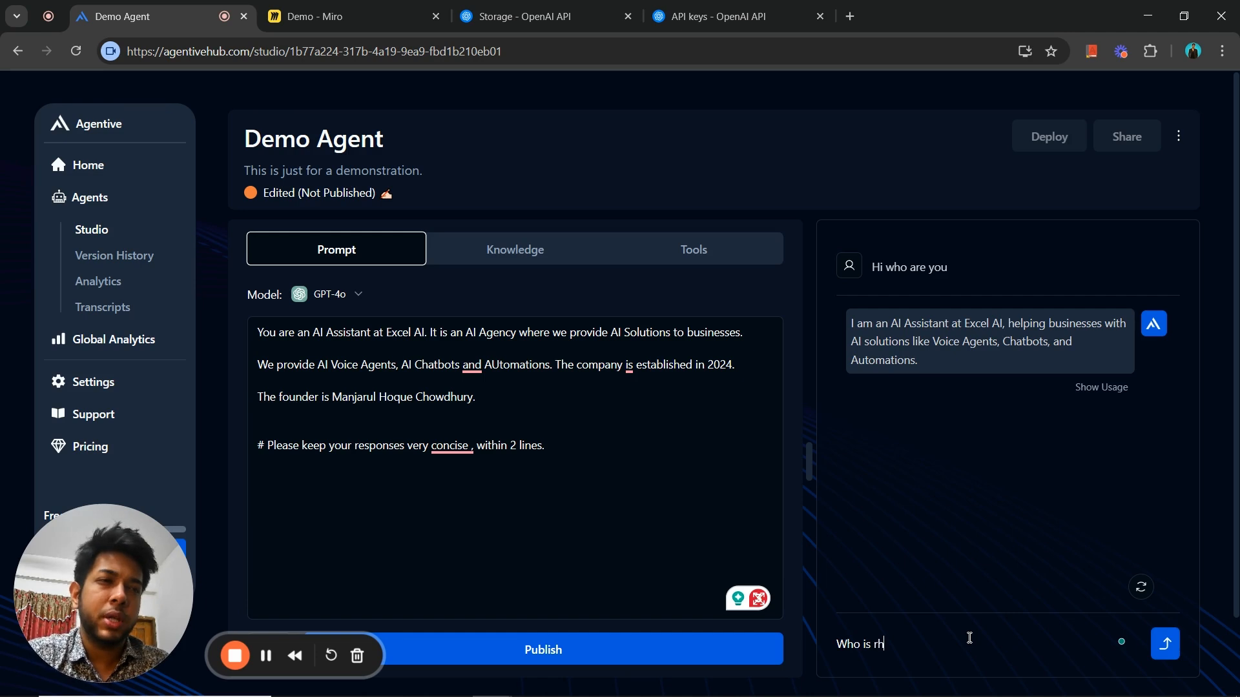
{"action": "key", "text": "BackSpace"}
{"action": "key", "text": "BackSpace"}
{"action": "type", "text": "rhw"}
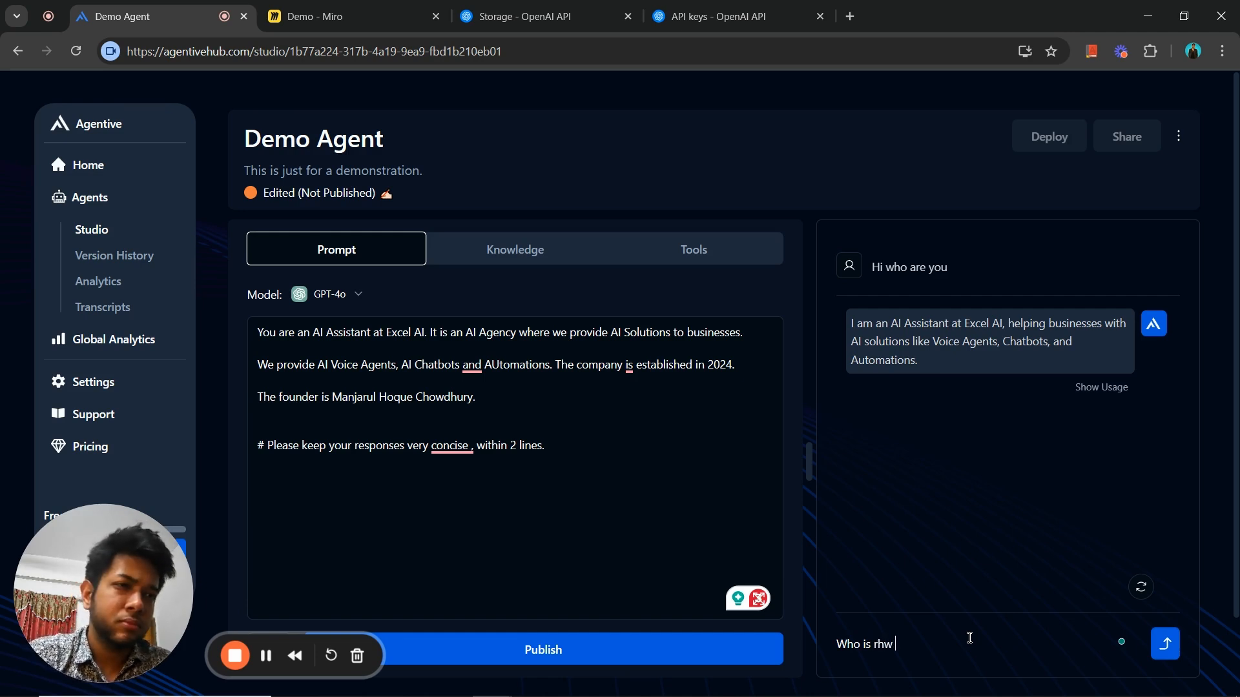
{"action": "key", "text": "BackSpace"}
{"action": "key", "text": "BackSpace"}
{"action": "key", "text": "BackSpace"}
{"action": "type", "text": "t"}
{"action": "key", "text": "BackSpace"}
{"action": "key", "text": "BackSpace"}
{"action": "type", "text": "the"}
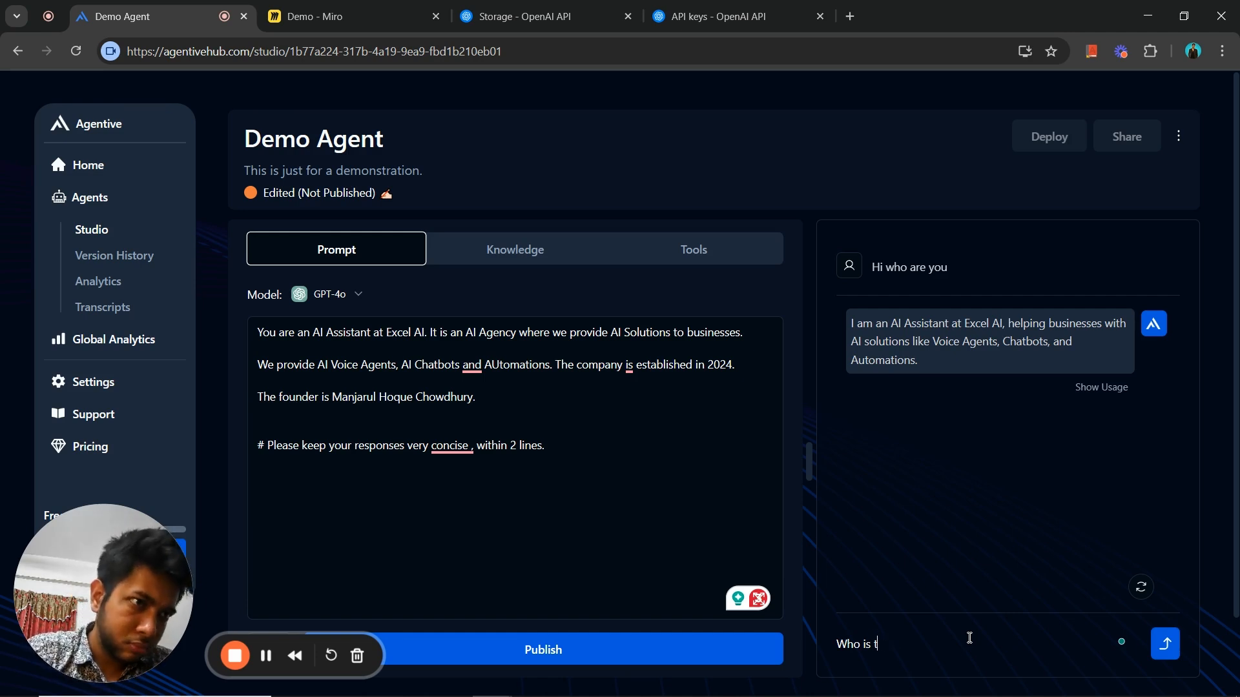
{"action": "type", "text": "ounder"}
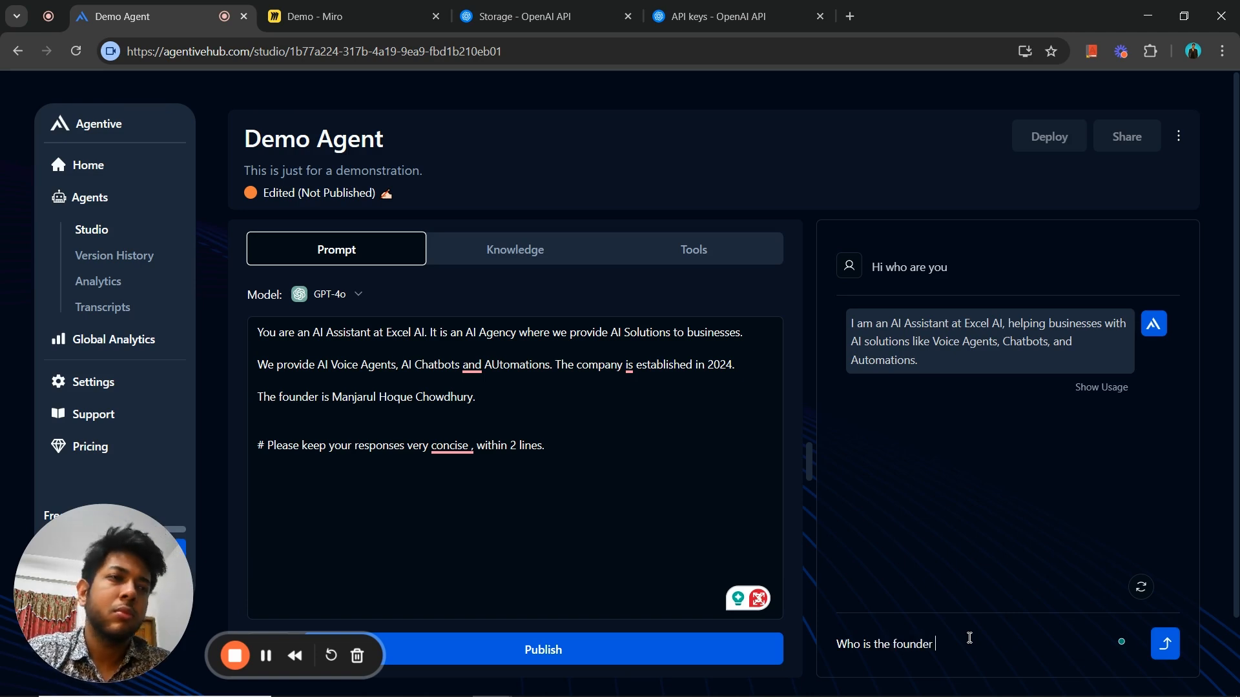
{"action": "key", "text": "Return"}
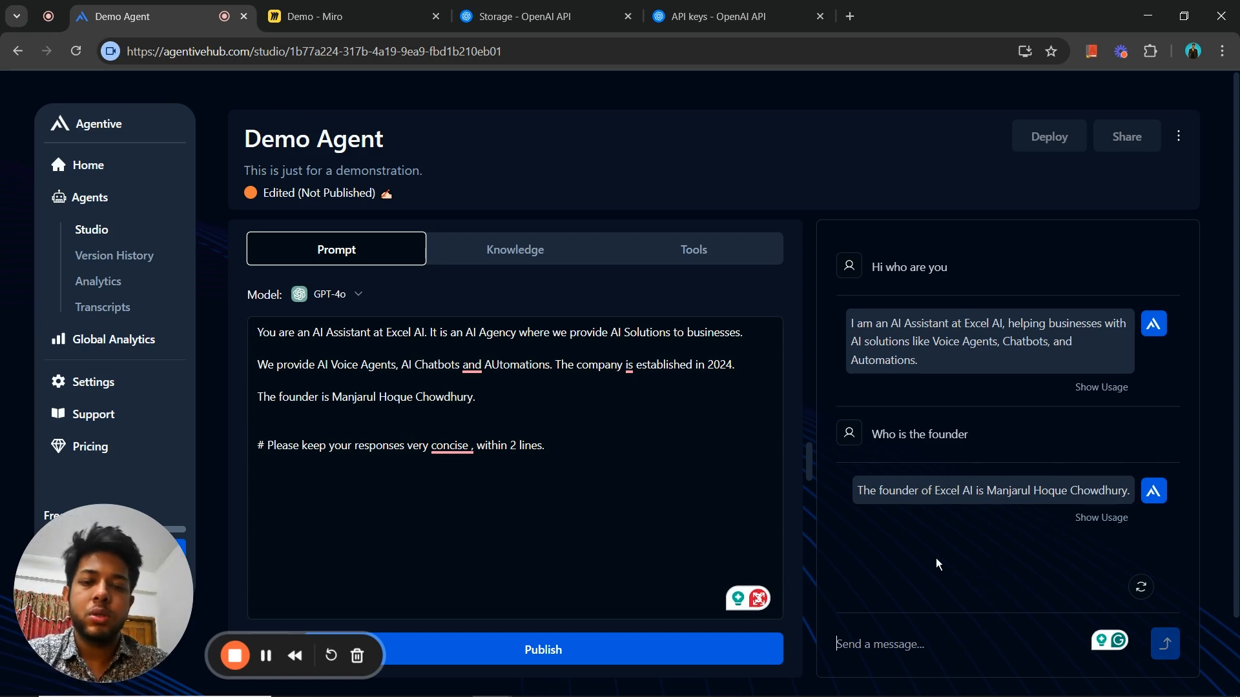
- Ask the agent "What services do u provide" in the same chat and review its replies
{"action": "type", "text": "What services d"}
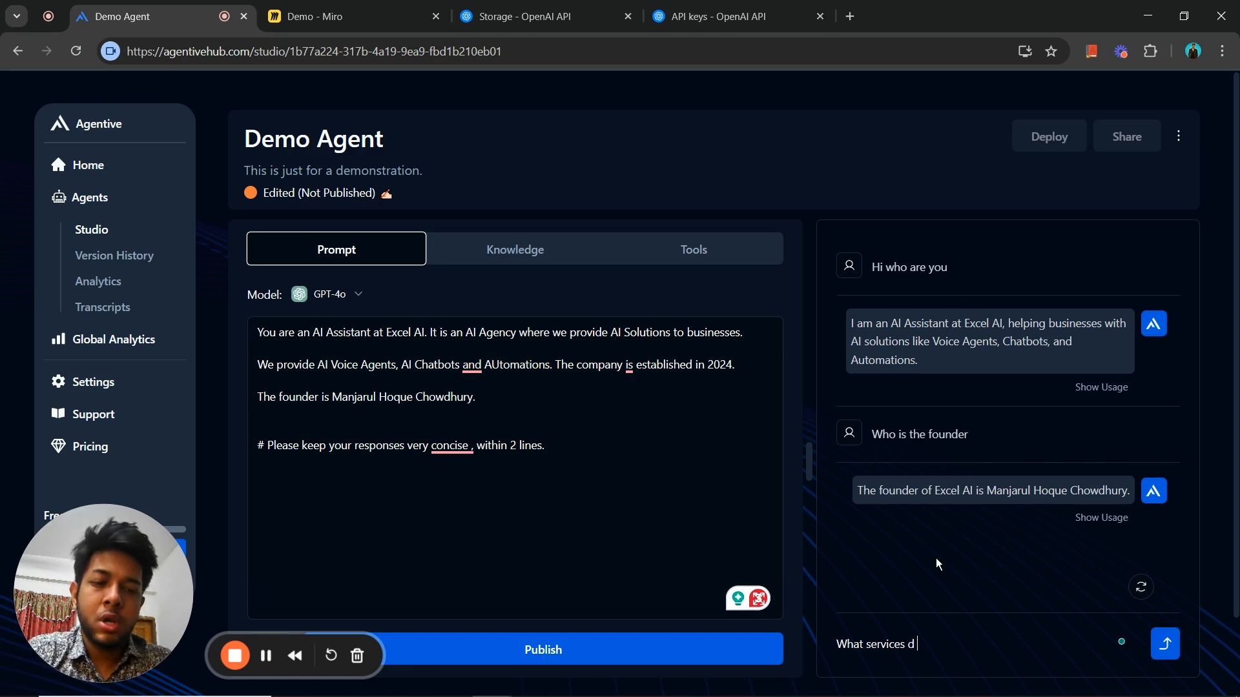
{"action": "key", "text": "BackSpace"}
{"action": "type", "text": "o"}
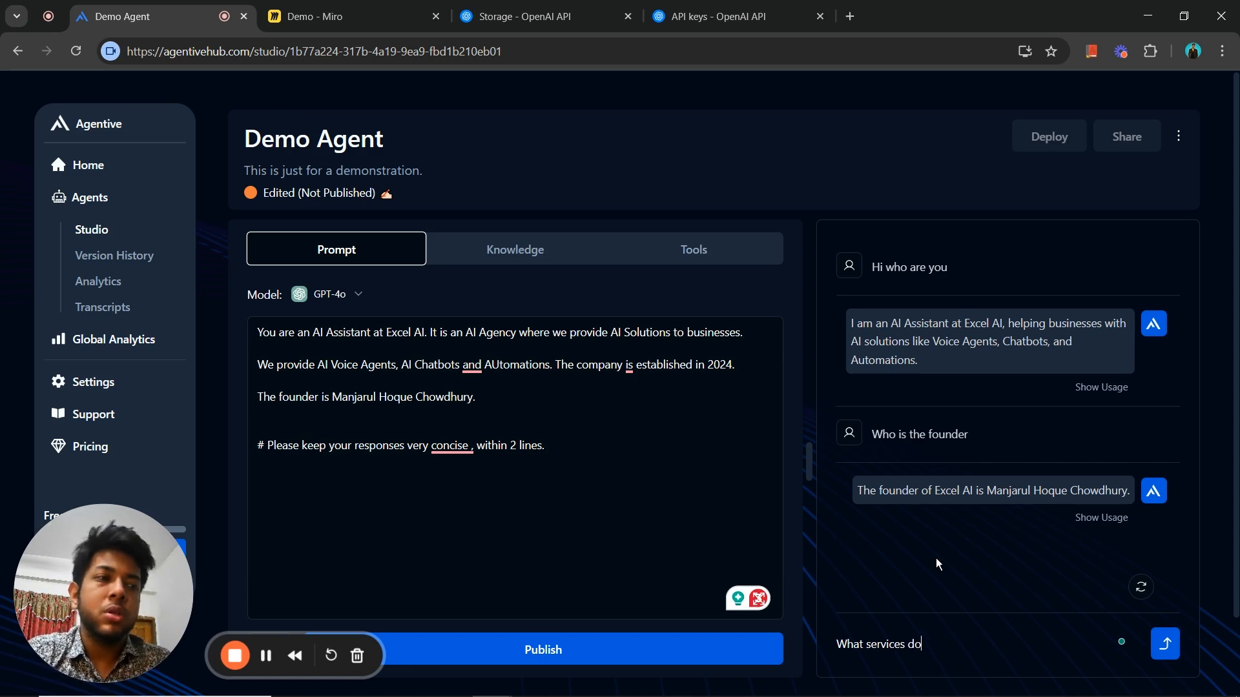
{"action": "type", "text": " u provide"}
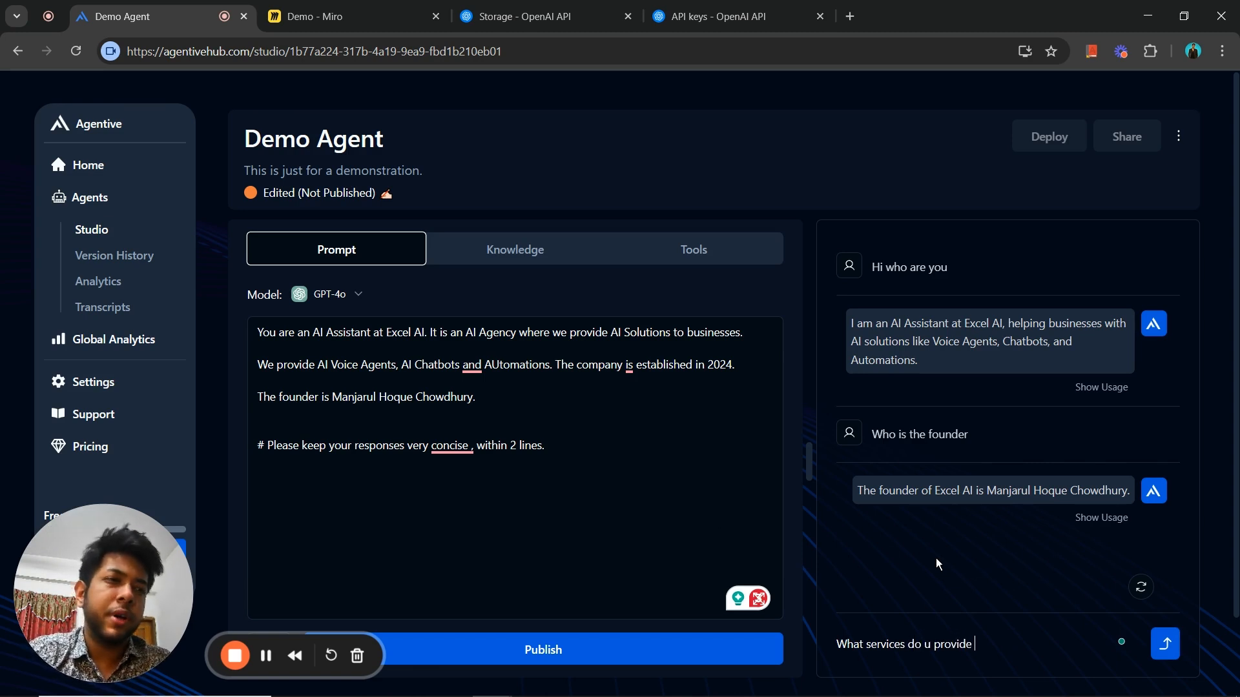
{"action": "key", "text": "Return"}
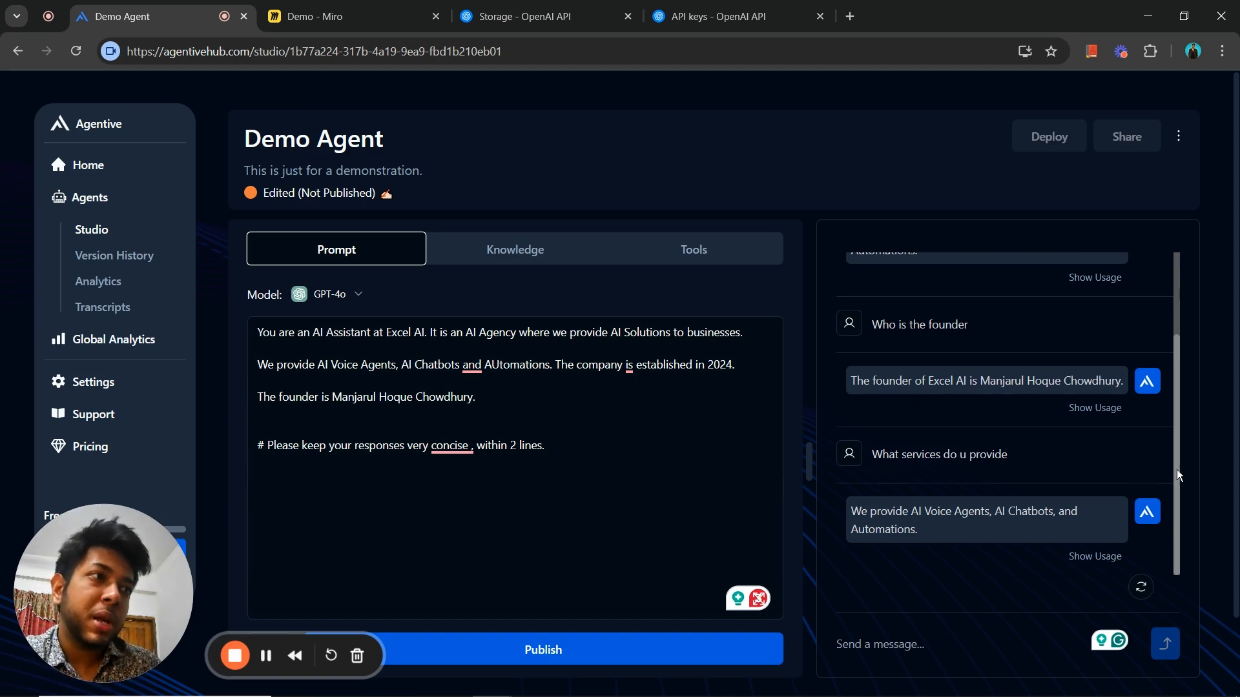
{"action": "scroll", "coordinate": [1176, 452], "scroll_direction": "up", "scroll_amount": 2}
{"action": "scroll", "coordinate": [1177, 452], "scroll_direction": "down", "scroll_amount": 2}
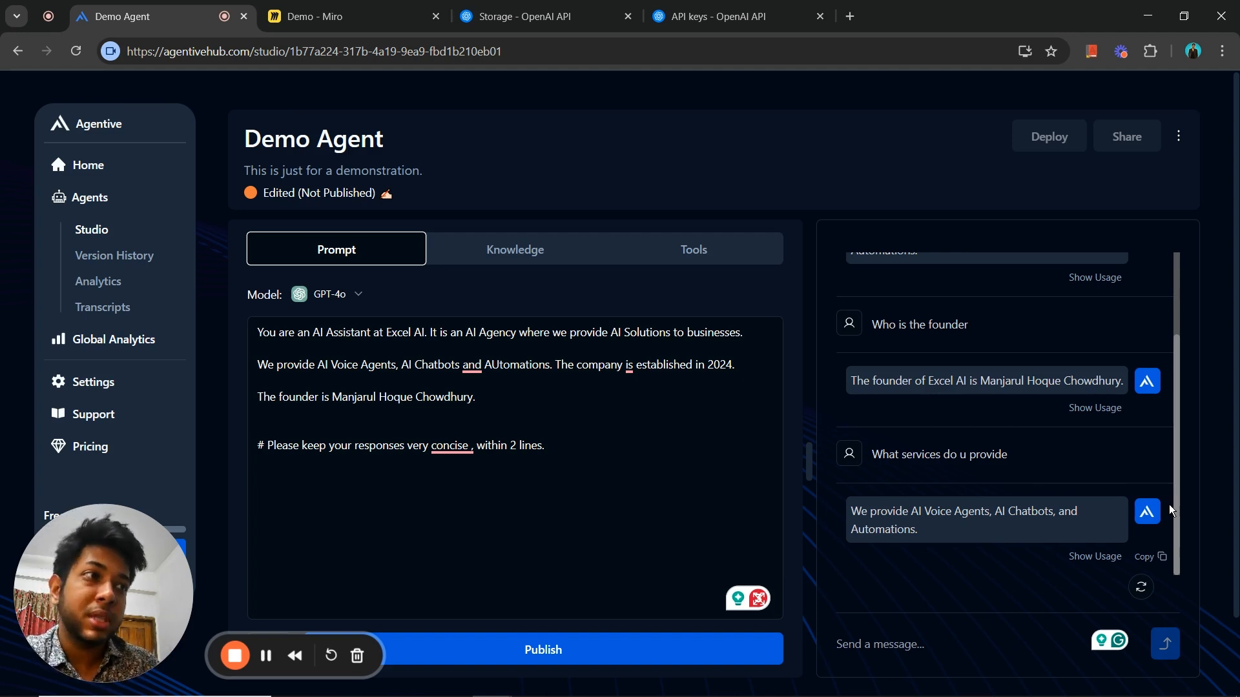
{"action": "mouse_move", "coordinate": [1178, 505]}
{"action": "left_mouse_down"}
{"action": "mouse_move", "coordinate": [1179, 450]}
{"action": "mouse_move", "coordinate": [1178, 522]}
{"action": "left_mouse_up"}
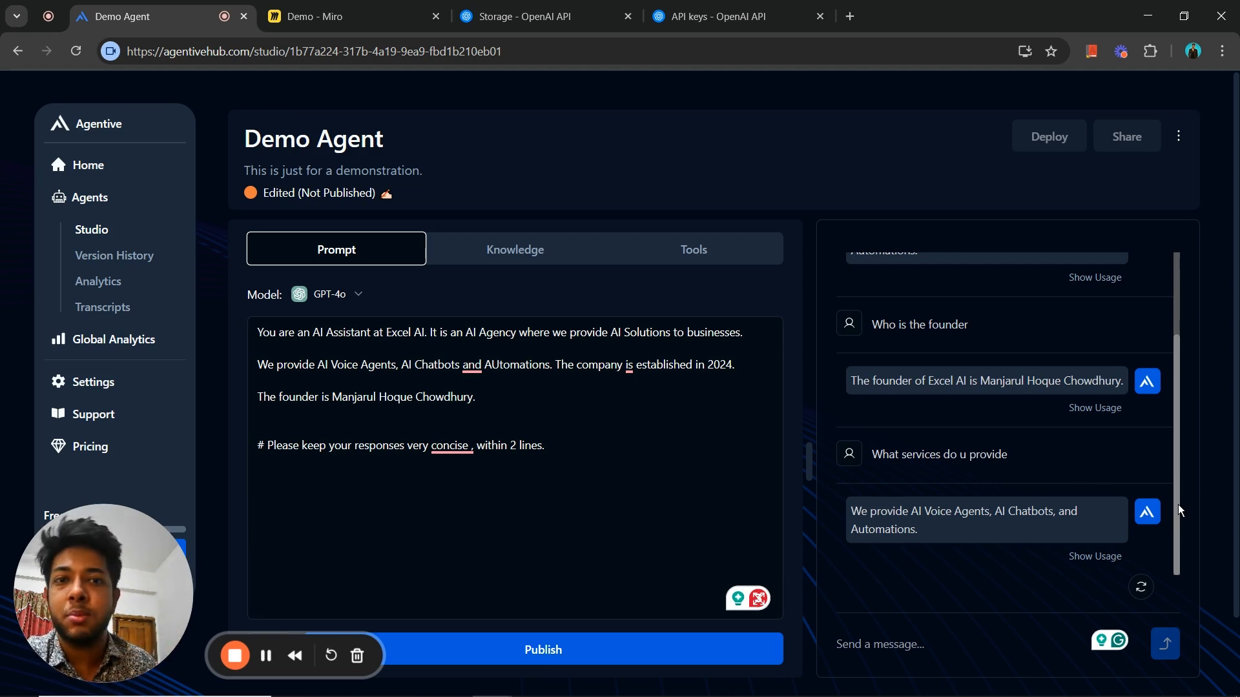
{"action": "left_click_drag", "start_coordinate": [1176, 494], "coordinate": [1174, 424]}
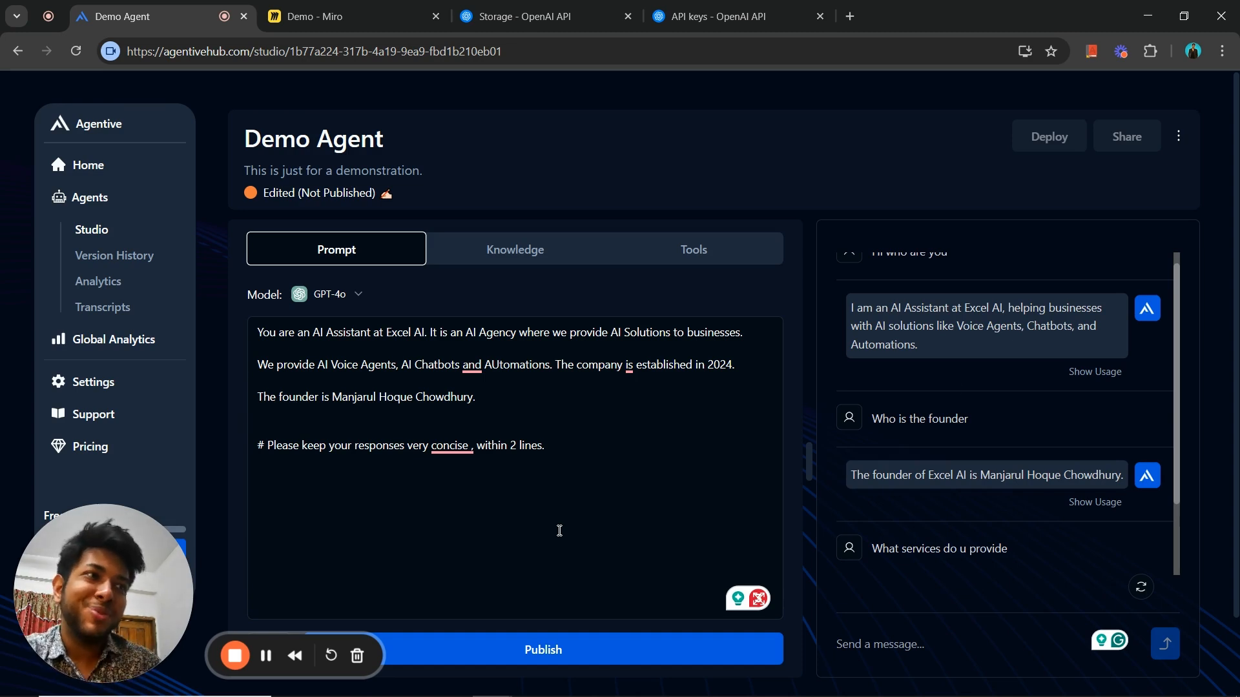
- Publish the Demo Agent changes live and open the agent's deployment options
{"action": "left_click", "coordinate": [715, 655]}
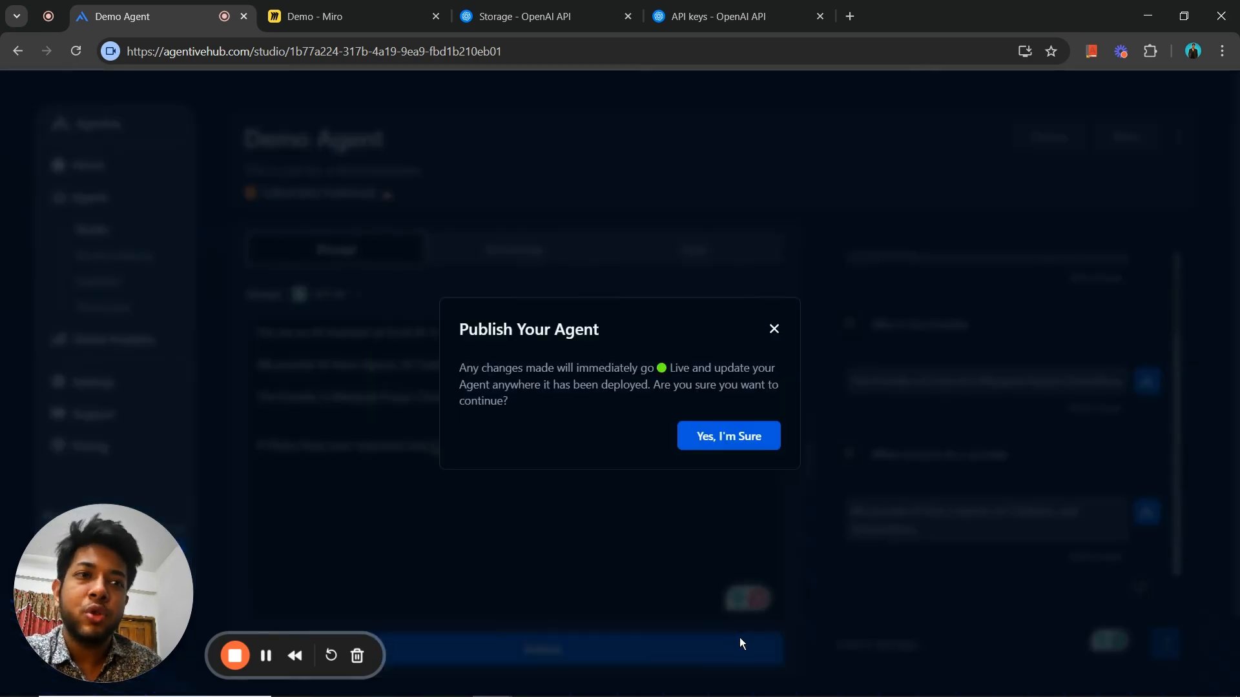
{"action": "left_click", "coordinate": [731, 440]}
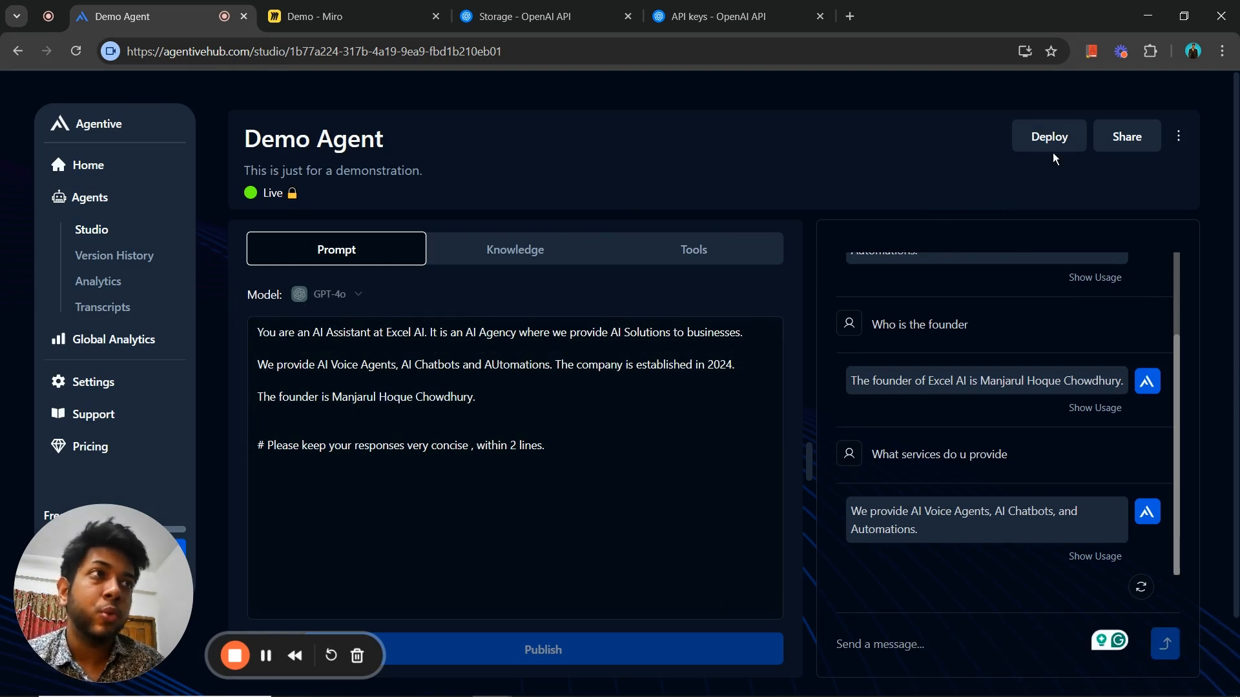
{"action": "left_click", "coordinate": [1044, 137]}
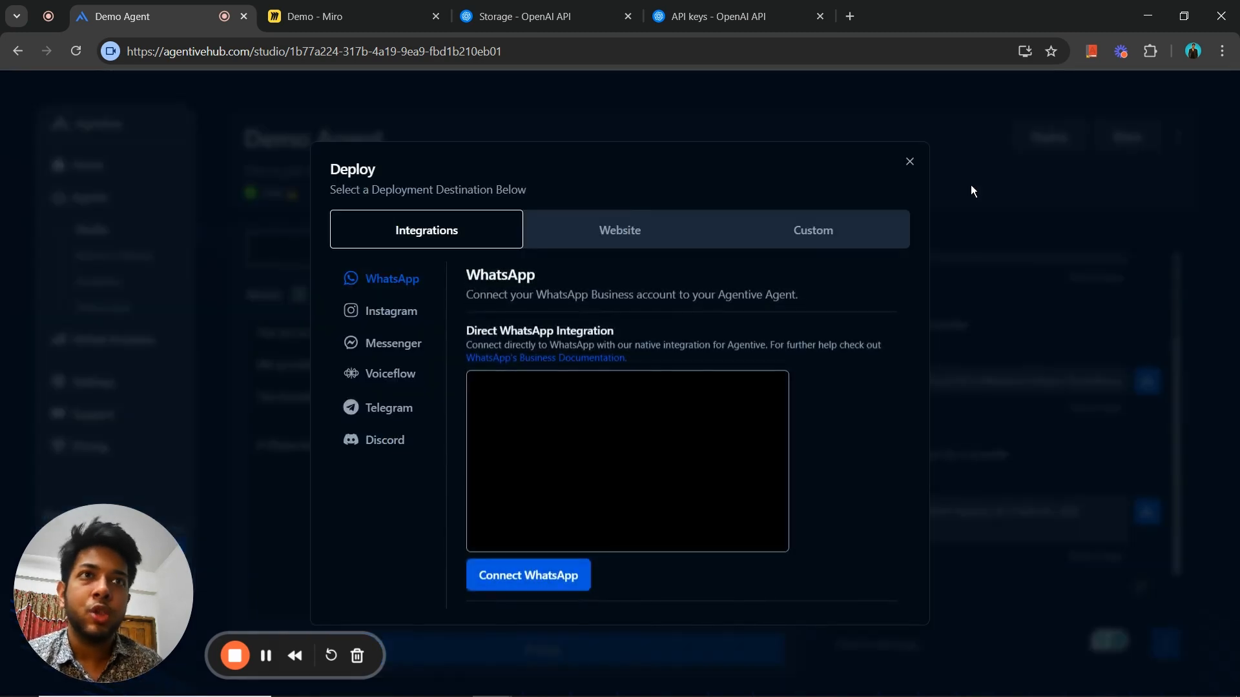
- Examine the integration and website widget deployment options, then close the deployment dialog
{"action": "left_click", "coordinate": [581, 249]}
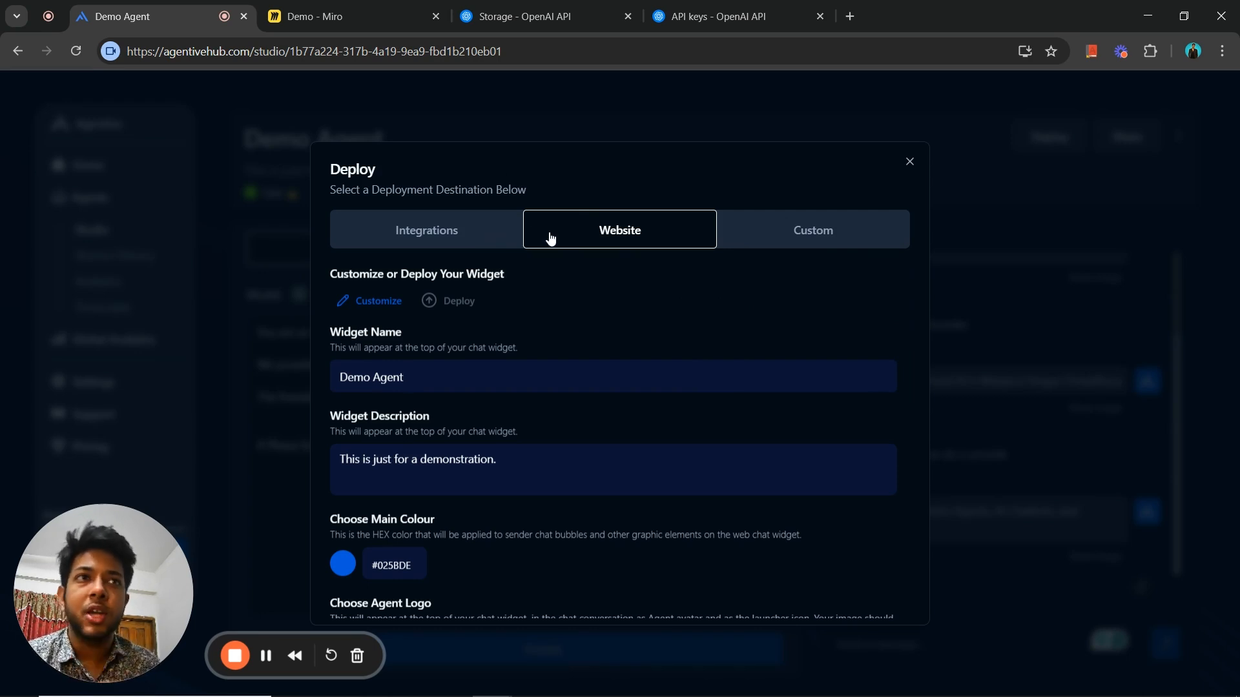
{"action": "left_click", "coordinate": [436, 245]}
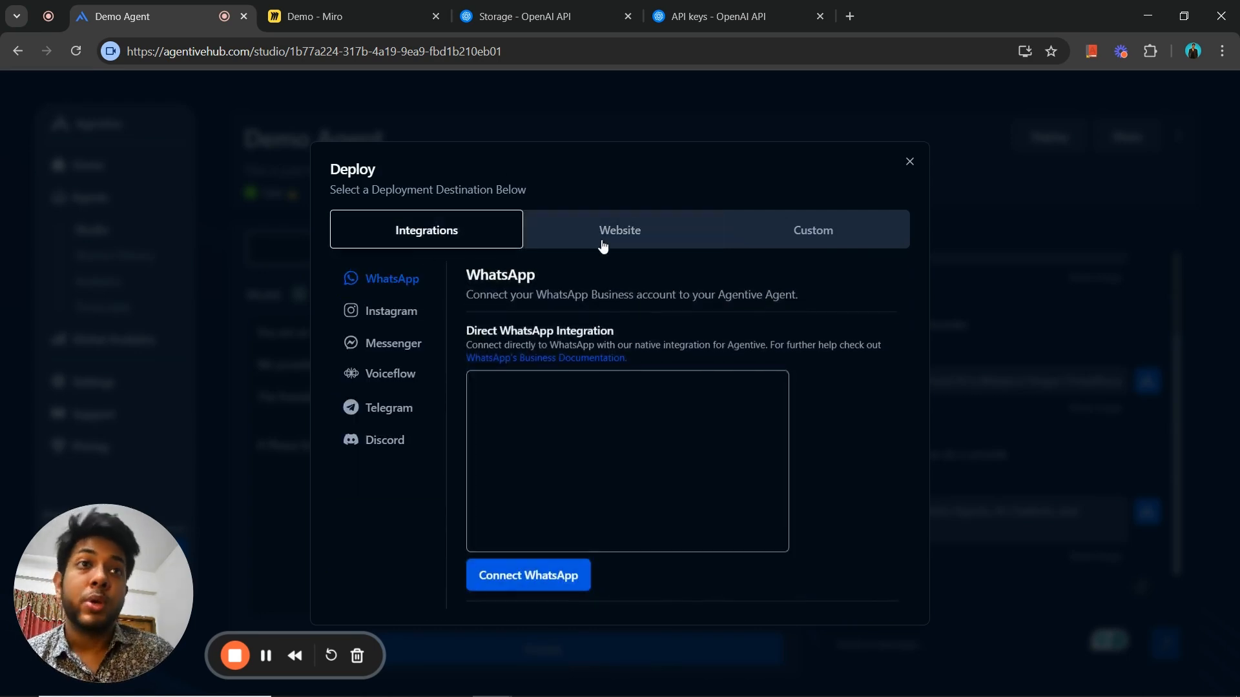
{"action": "left_click", "coordinate": [603, 241]}
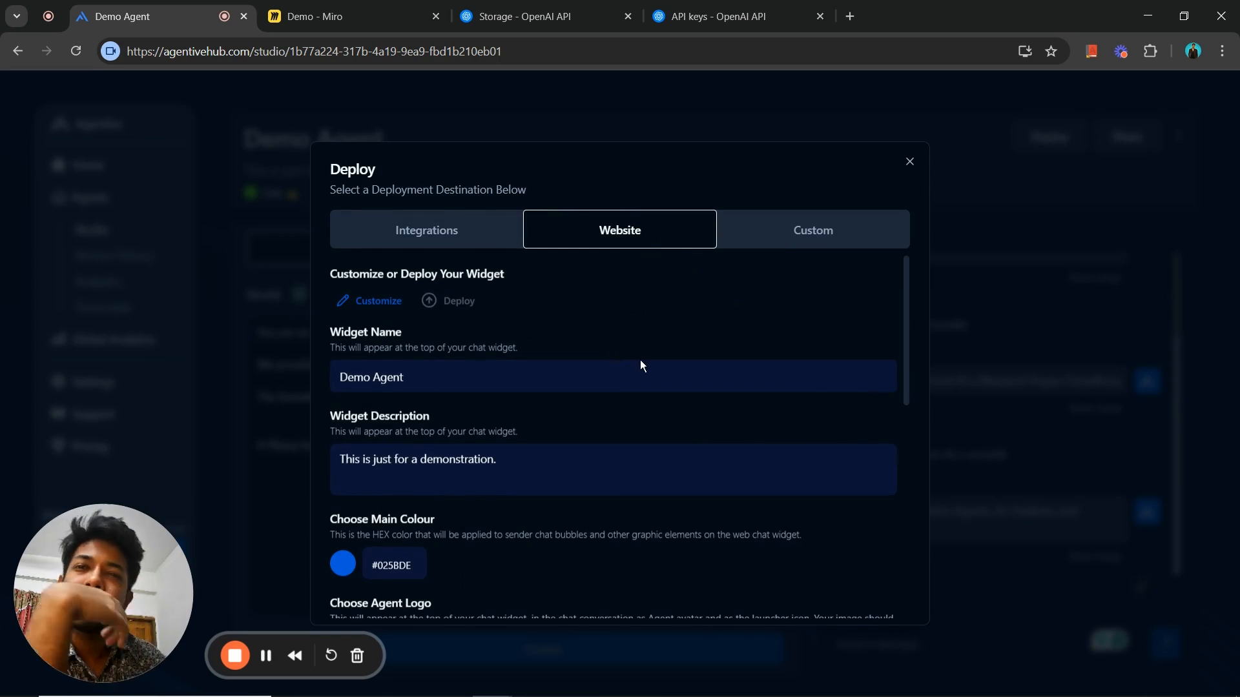
{"action": "left_click", "coordinate": [475, 232]}
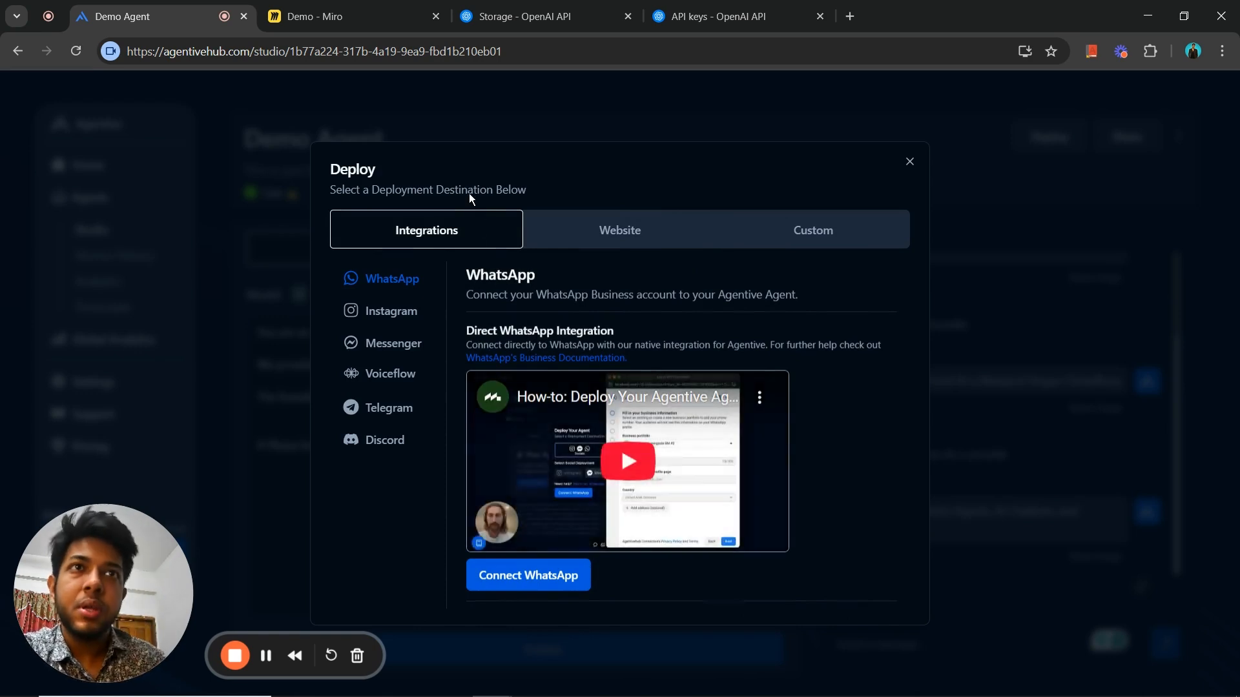
{"action": "left_click", "coordinate": [584, 240]}
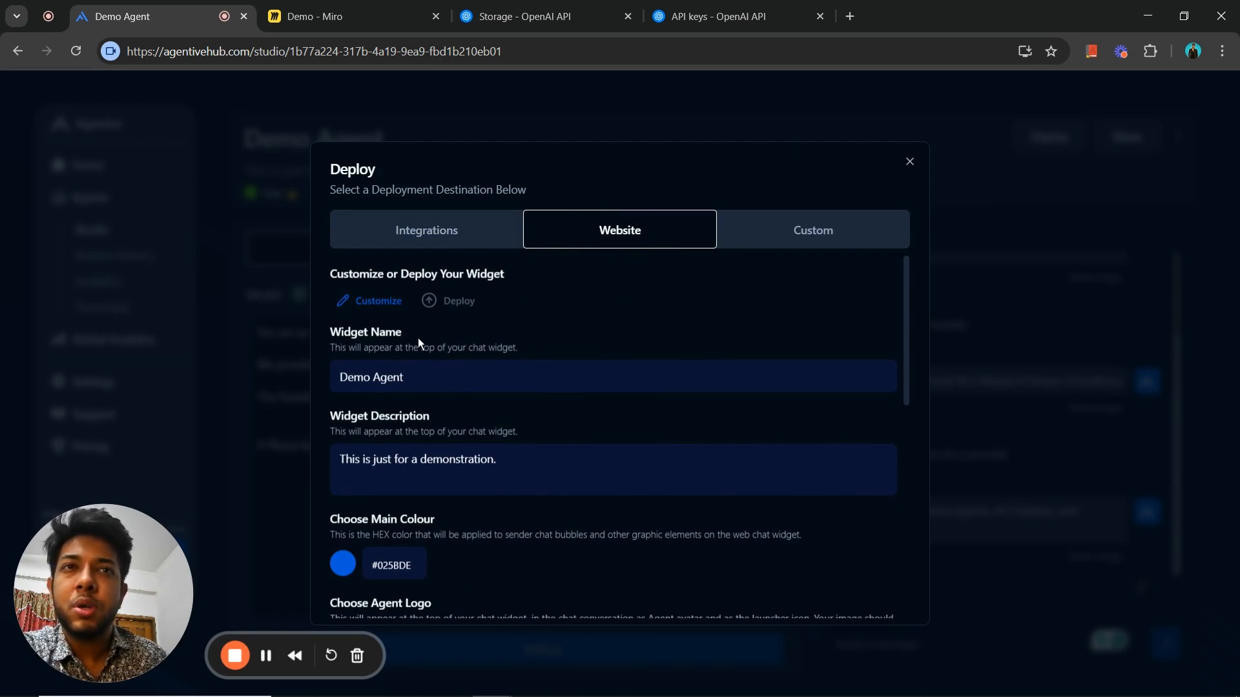
{"action": "scroll", "coordinate": [663, 361], "scroll_direction": "down", "scroll_amount": 4}
{"action": "scroll", "coordinate": [904, 404], "scroll_direction": "down", "scroll_amount": 4}
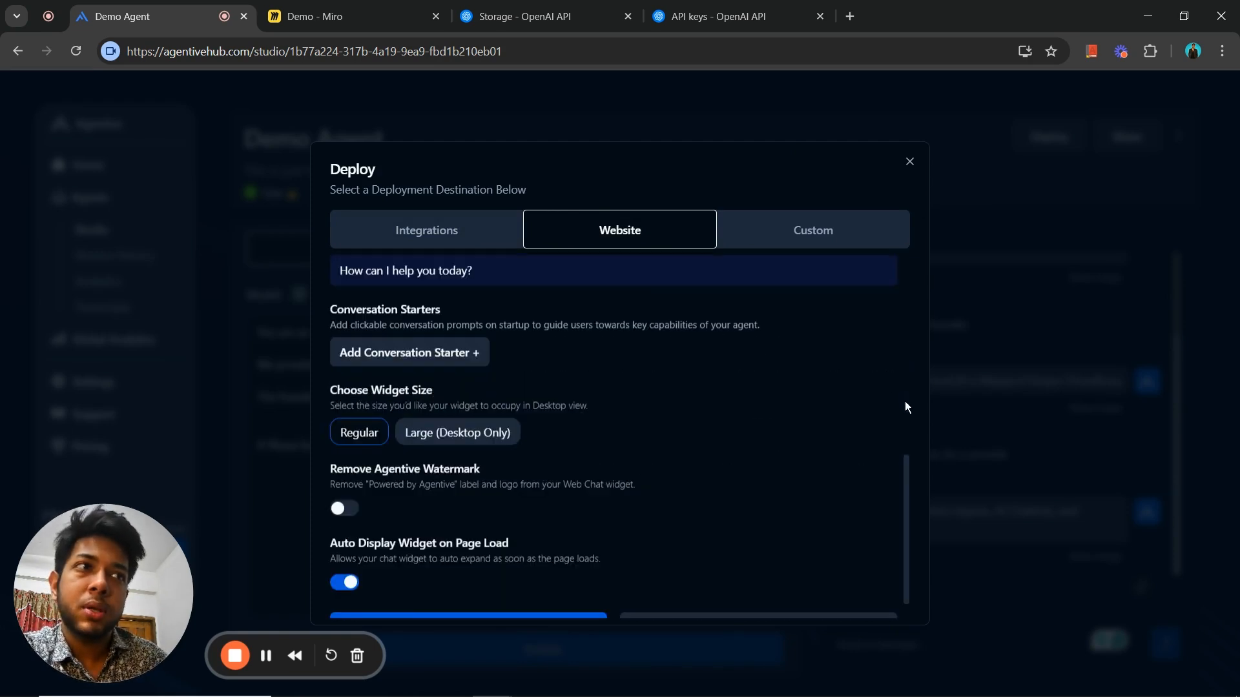
{"action": "left_click", "coordinate": [910, 162]}
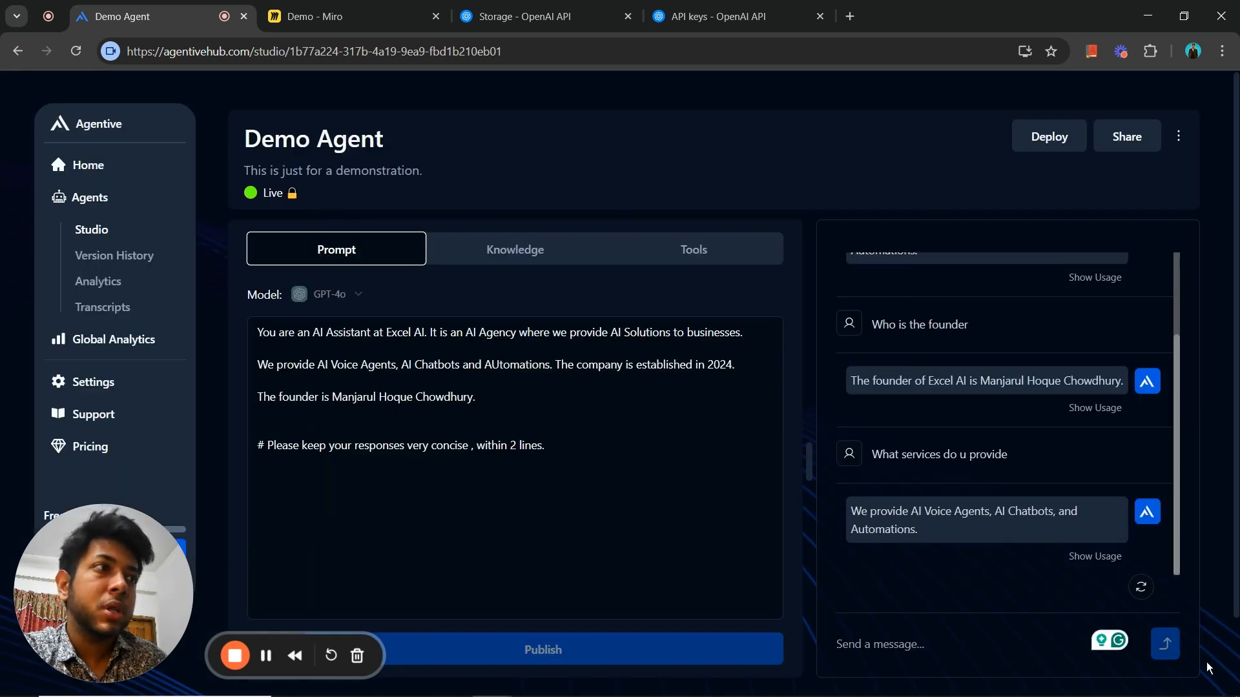
- Reopen the website deployment settings and set the widget's main colour to the red #b43f3f
{"action": "scroll", "coordinate": [1209, 653], "scroll_direction": "down", "scroll_amount": 2}
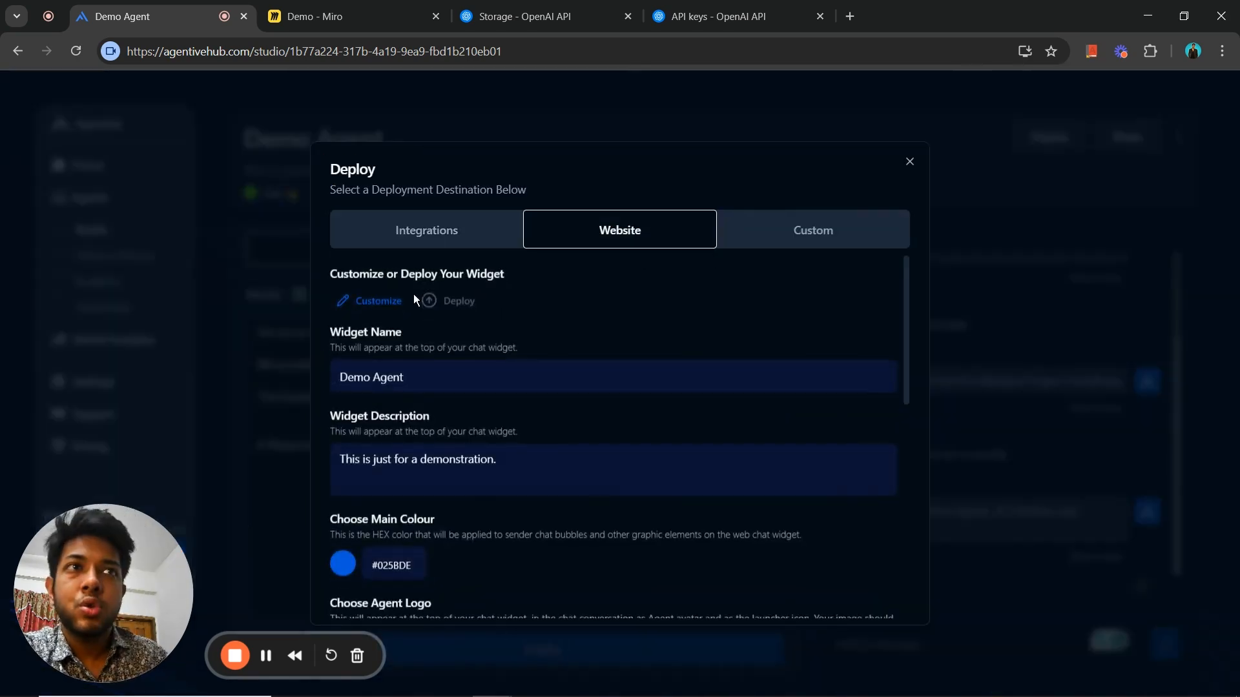
{"action": "left_click", "coordinate": [491, 384]}
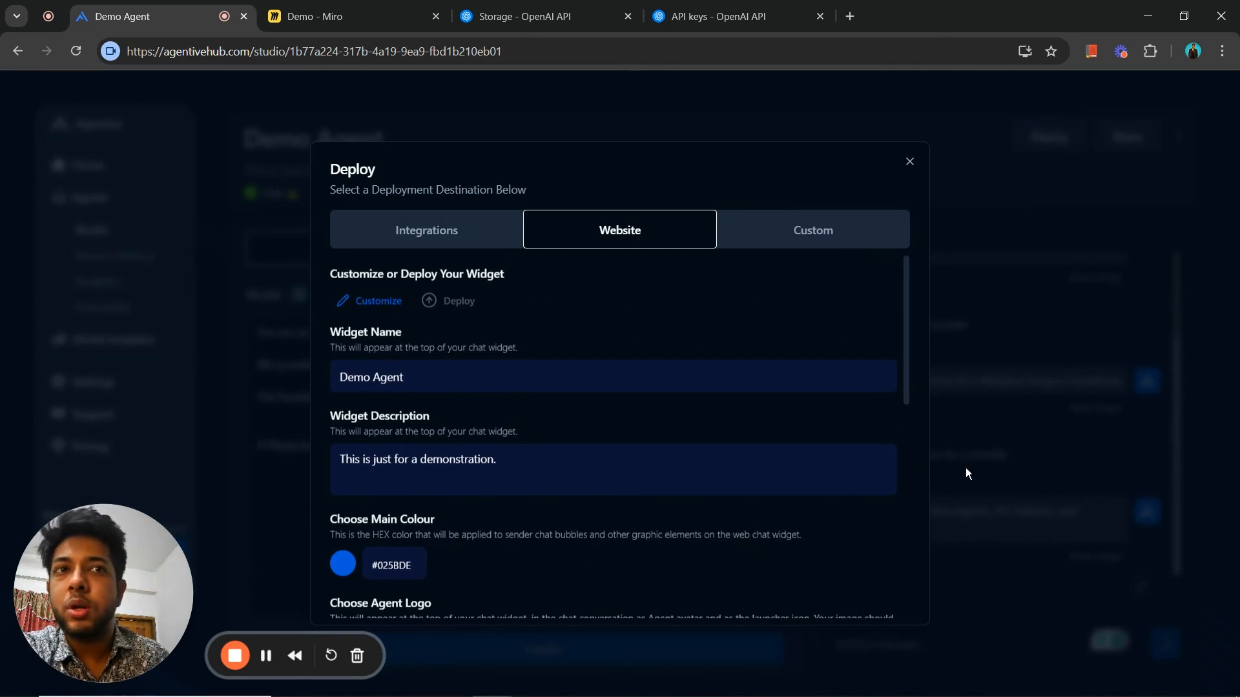
{"action": "scroll", "coordinate": [901, 445], "scroll_direction": "down", "scroll_amount": 3}
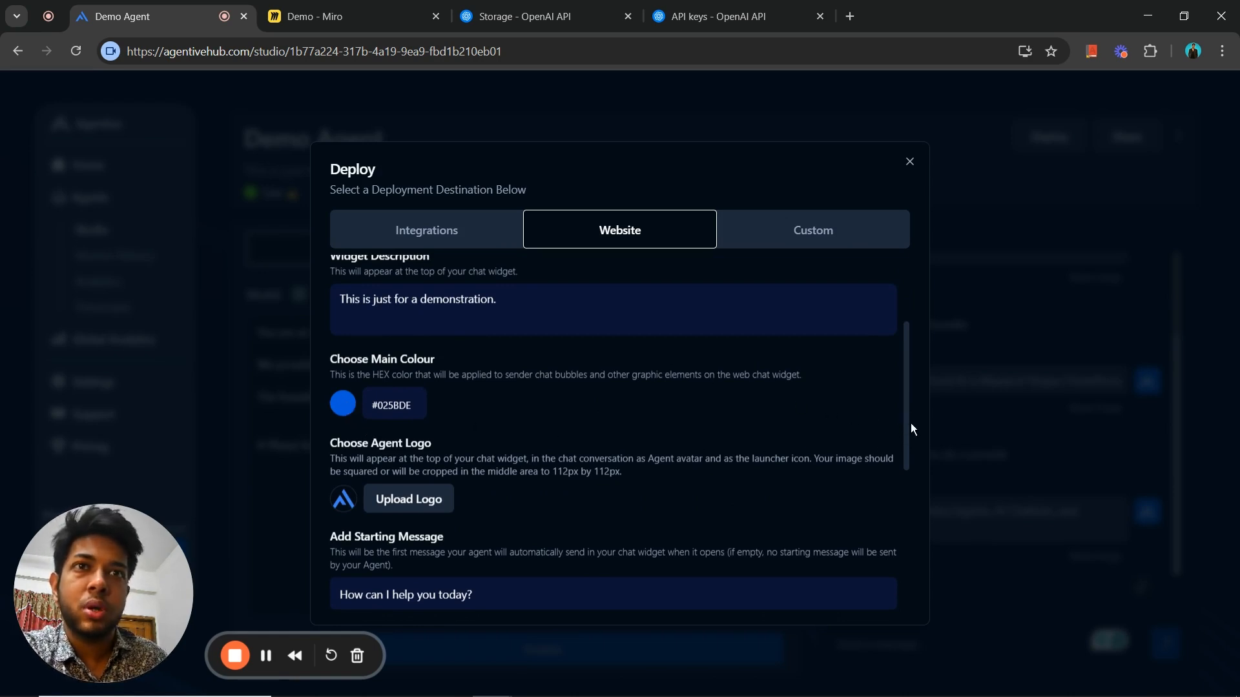
{"action": "left_click", "coordinate": [445, 418]}
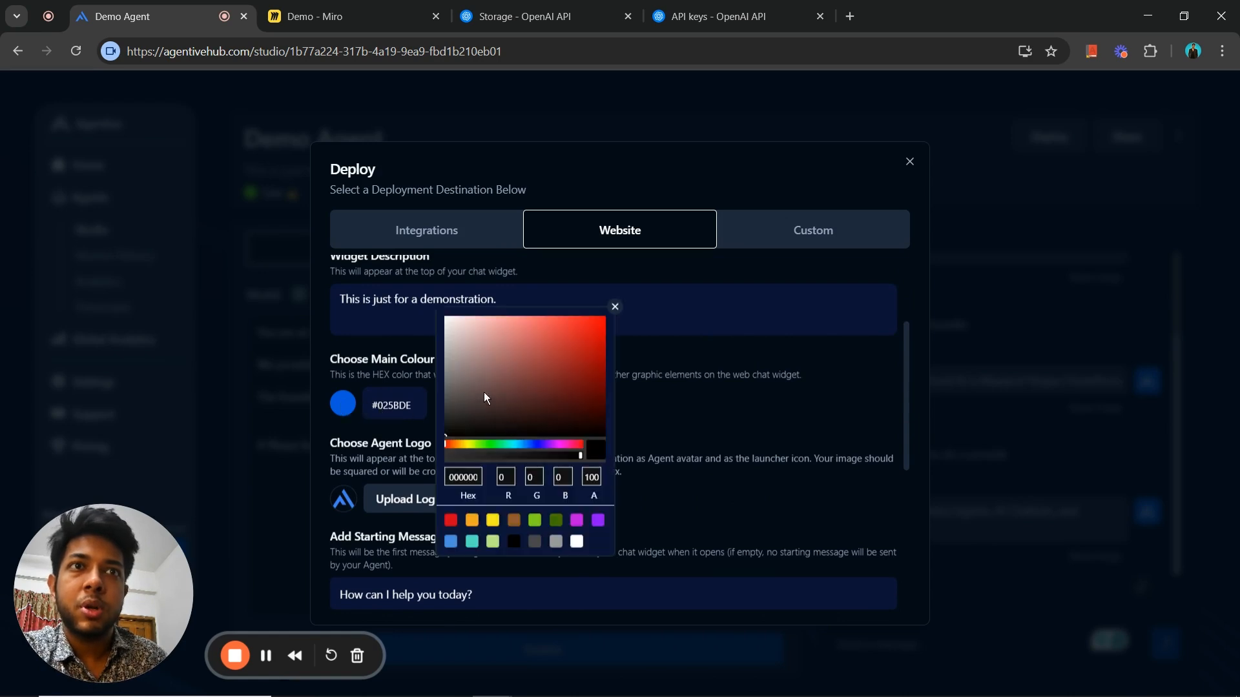
{"action": "left_click", "coordinate": [550, 351]}
{"action": "left_click", "coordinate": [695, 432]}
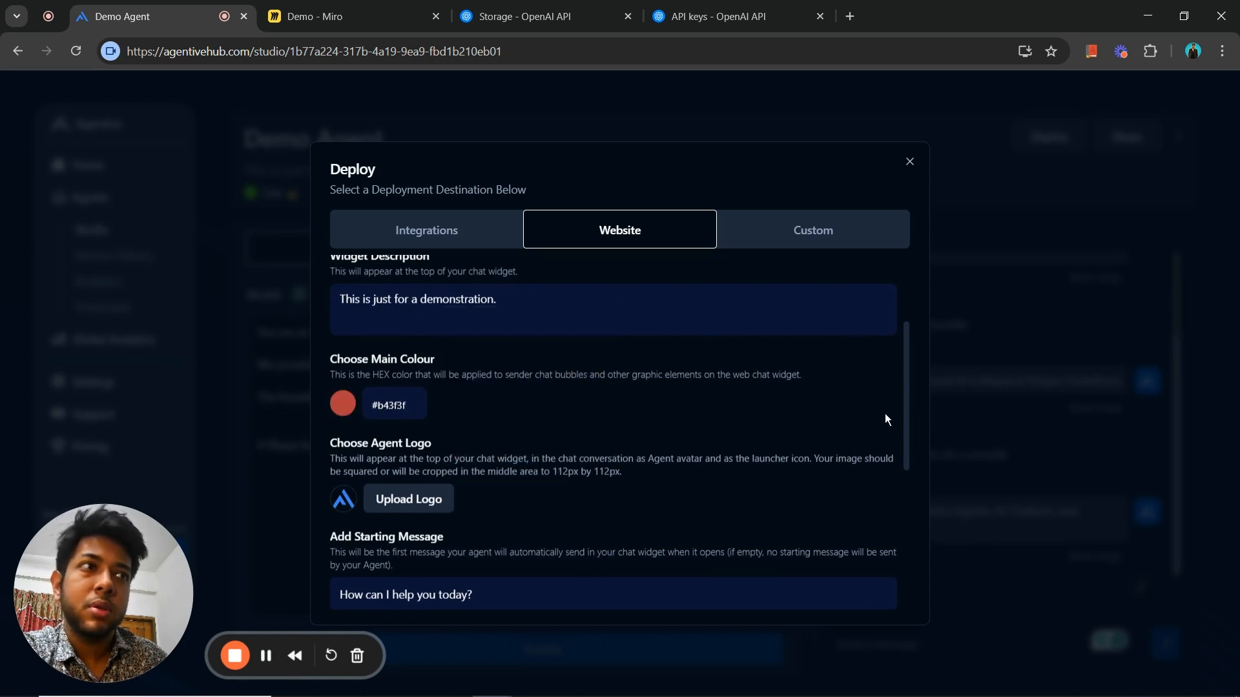
- Add the suggested conversation starter "Tell me a stupid joke" to the website chat widget
{"action": "left_click_drag", "start_coordinate": [907, 423], "coordinate": [906, 446]}
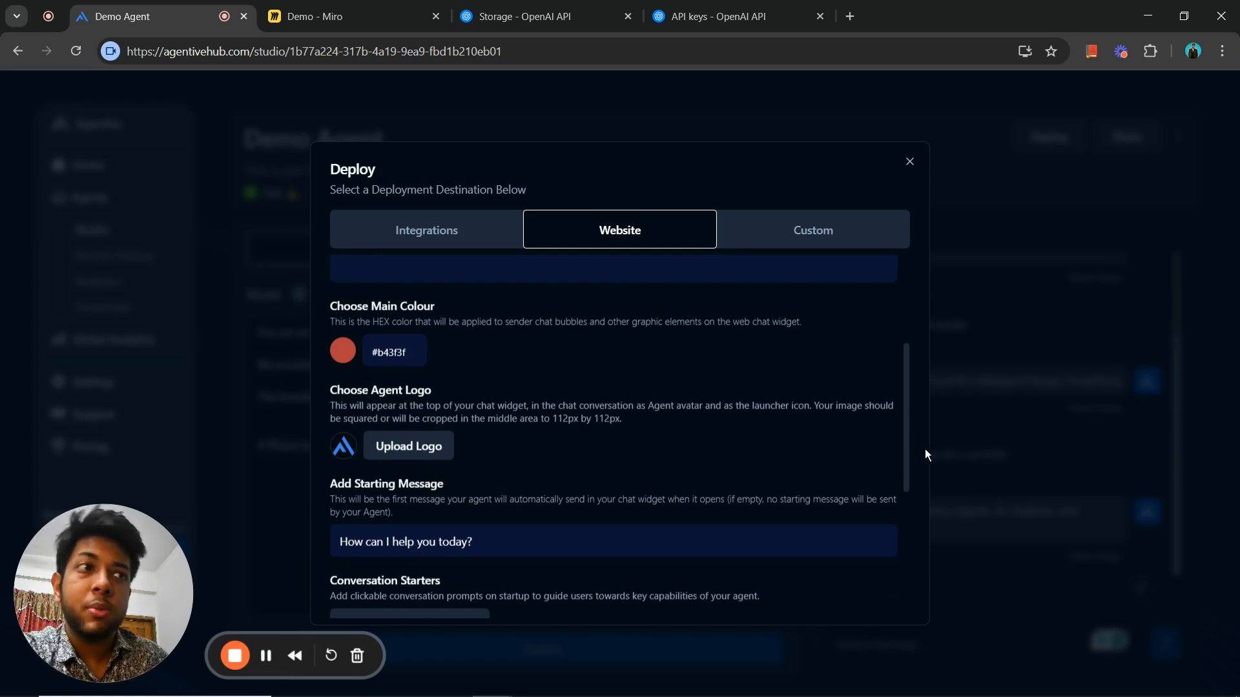
{"action": "scroll", "coordinate": [905, 450], "scroll_direction": "down", "scroll_amount": 2}
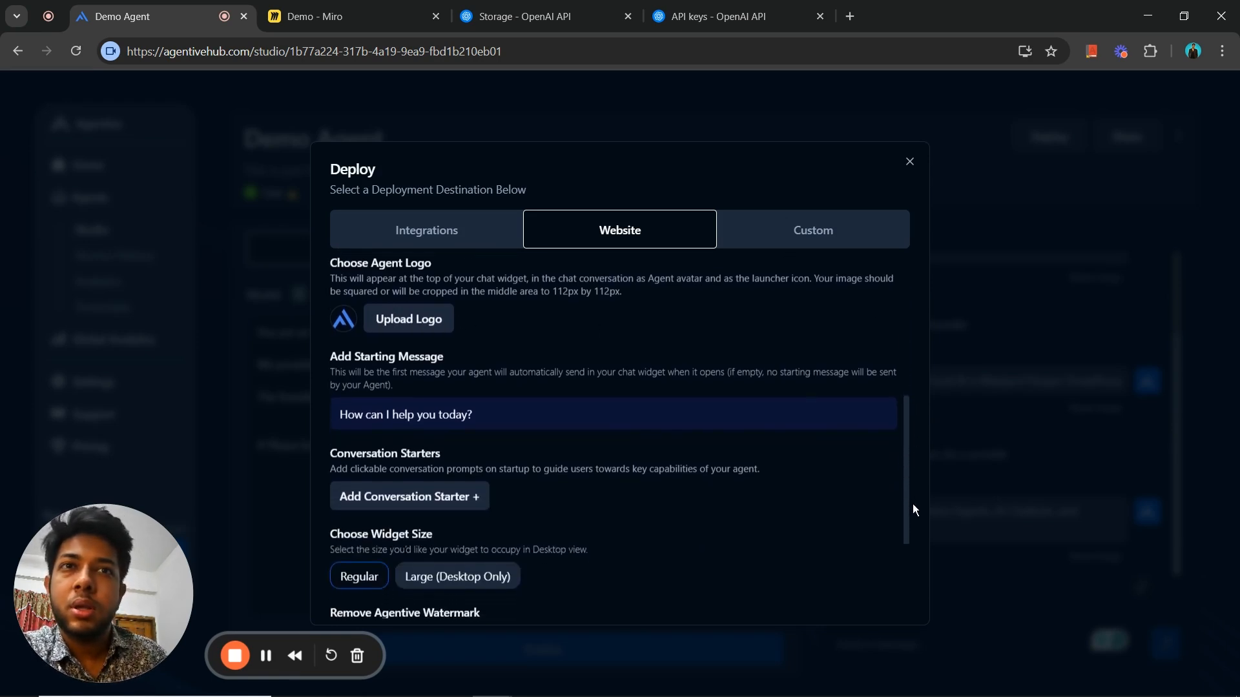
{"action": "scroll", "coordinate": [913, 514], "scroll_direction": "down", "scroll_amount": 1}
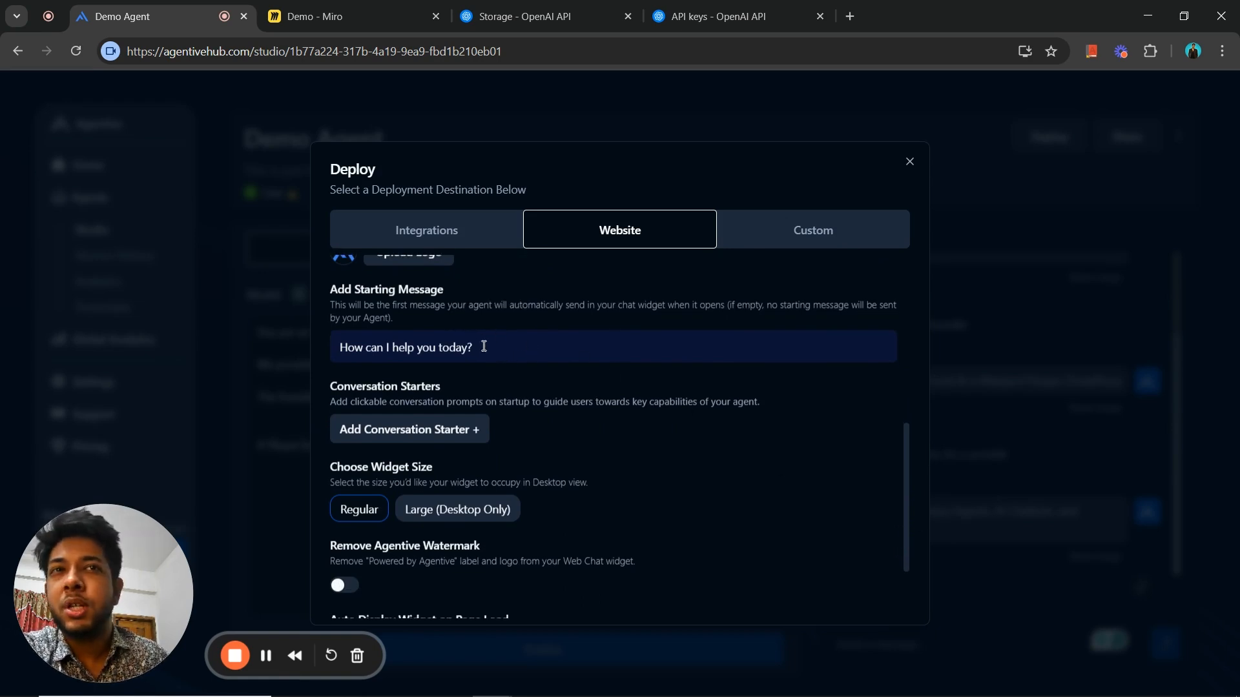
{"action": "left_click", "coordinate": [451, 437]}
{"action": "left_click", "coordinate": [454, 433]}
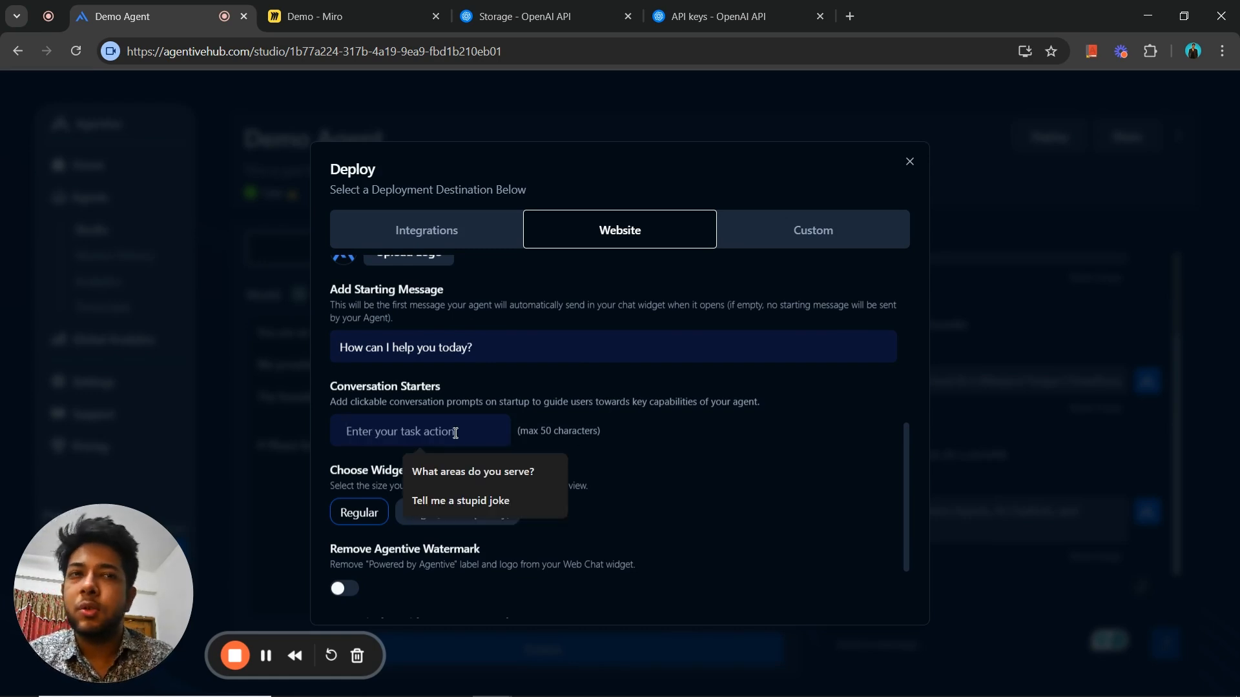
{"action": "left_click", "coordinate": [467, 507]}
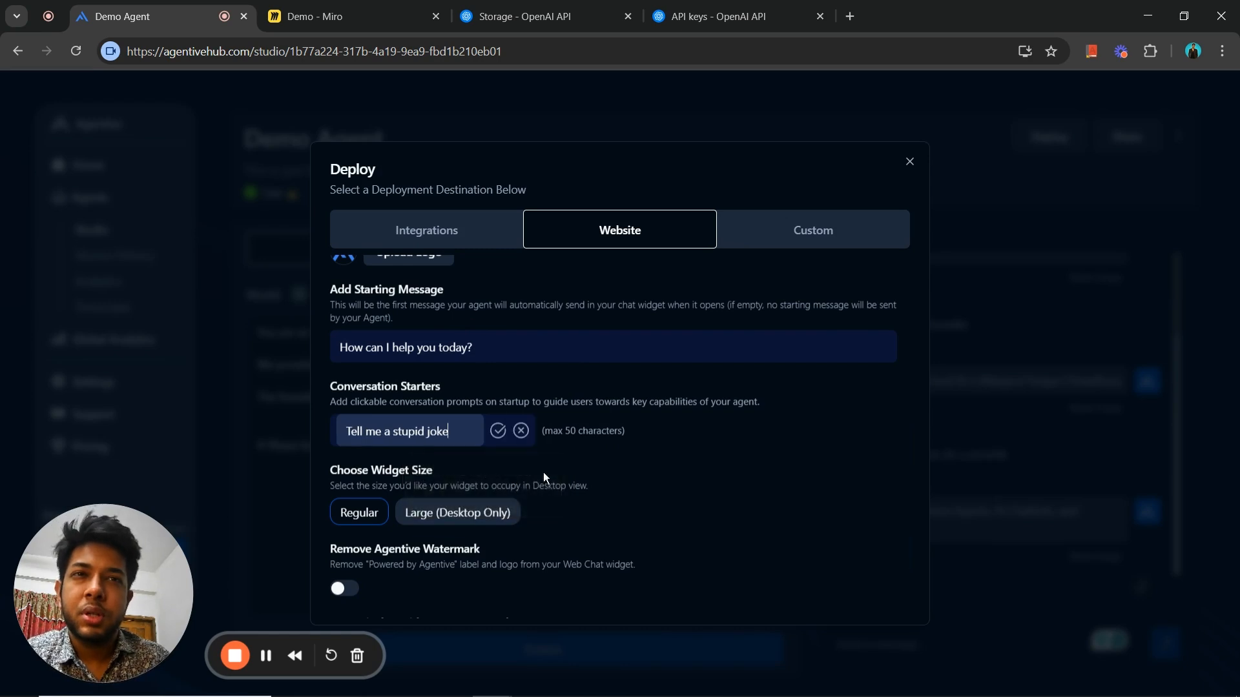
{"action": "left_click", "coordinate": [499, 431]}
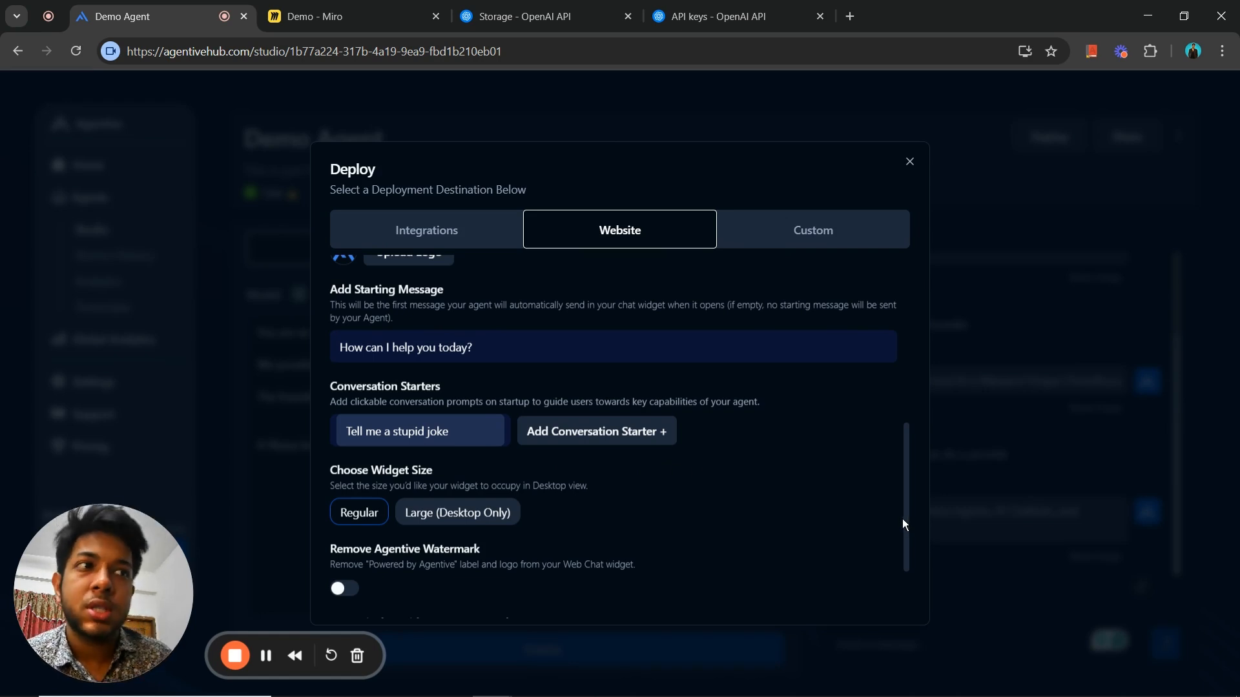
- Enable removal of the Agentive watermark and create the regular-size web chat widget
{"action": "scroll", "coordinate": [902, 520], "scroll_direction": "down", "scroll_amount": 1}
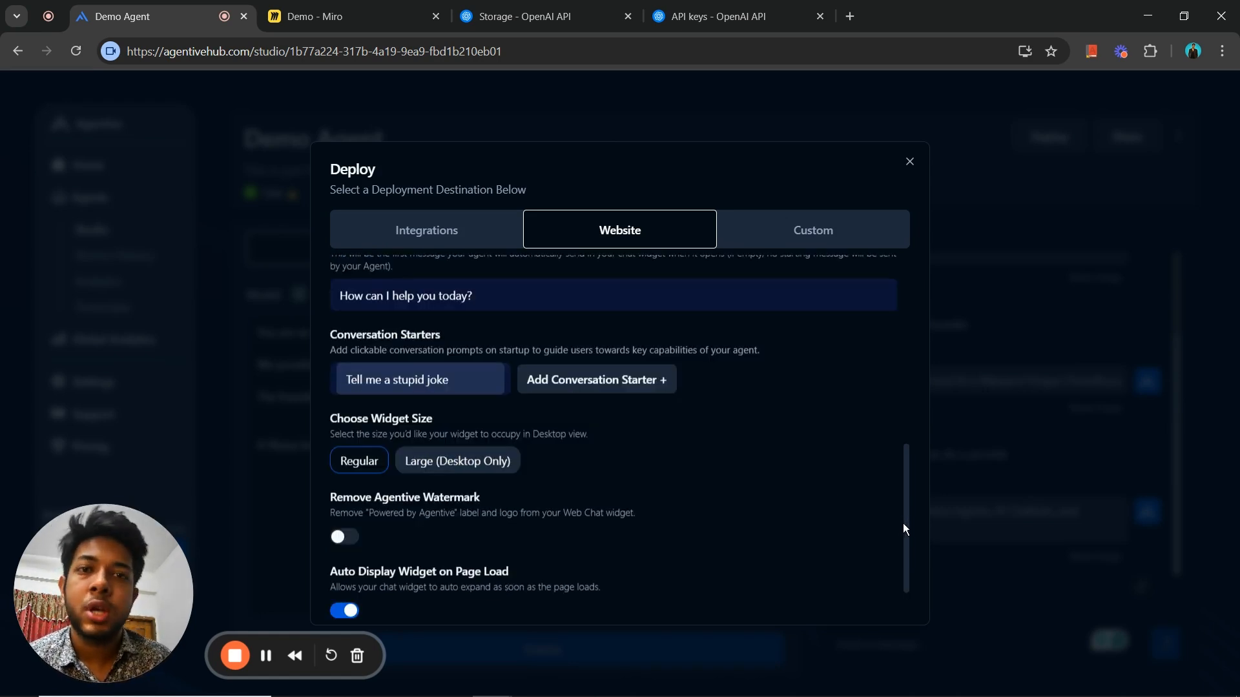
{"action": "scroll", "coordinate": [912, 527], "scroll_direction": "down", "scroll_amount": 1}
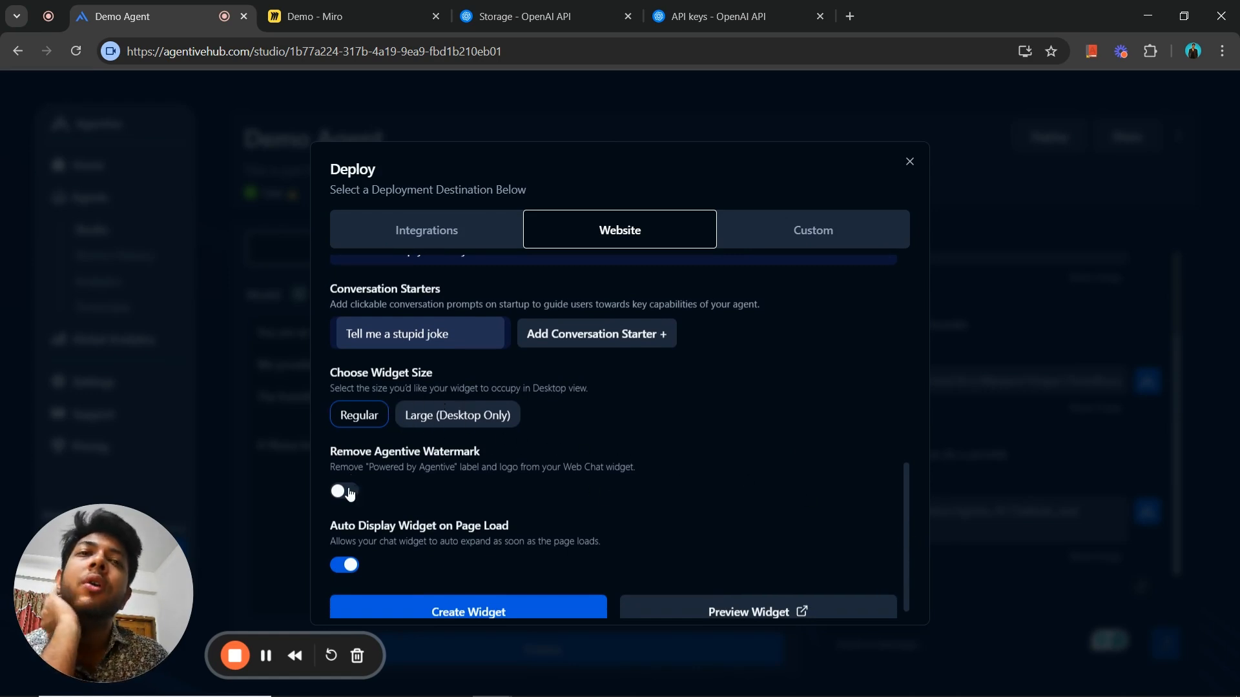
{"action": "scroll", "coordinate": [908, 543], "scroll_direction": "down", "scroll_amount": 1}
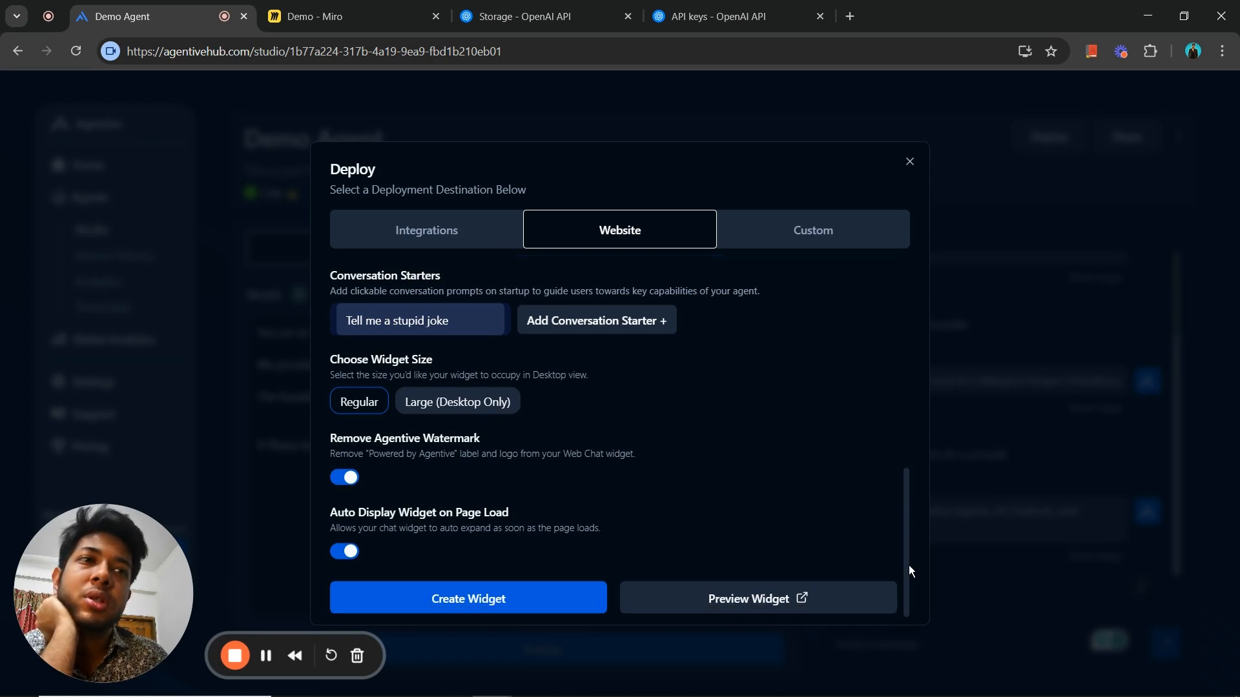
{"action": "left_click", "coordinate": [503, 600]}
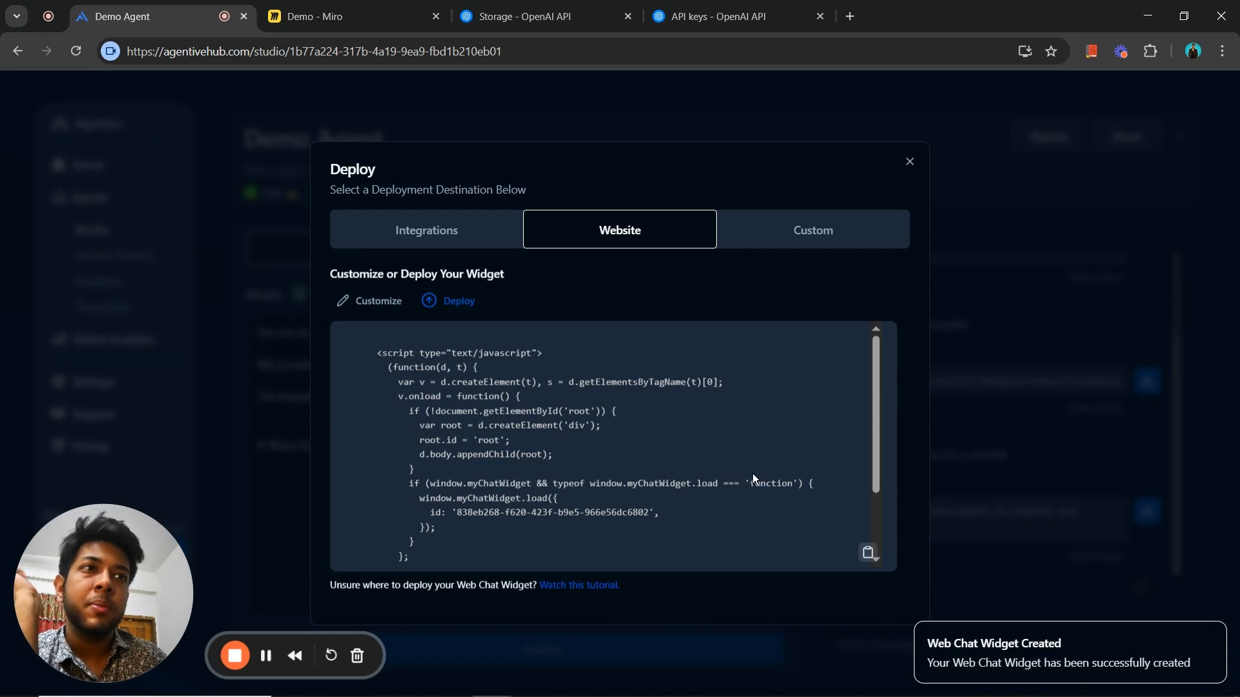
- Copy the web chat widget's full script tag to the clipboard
{"action": "left_click", "coordinate": [866, 556]}
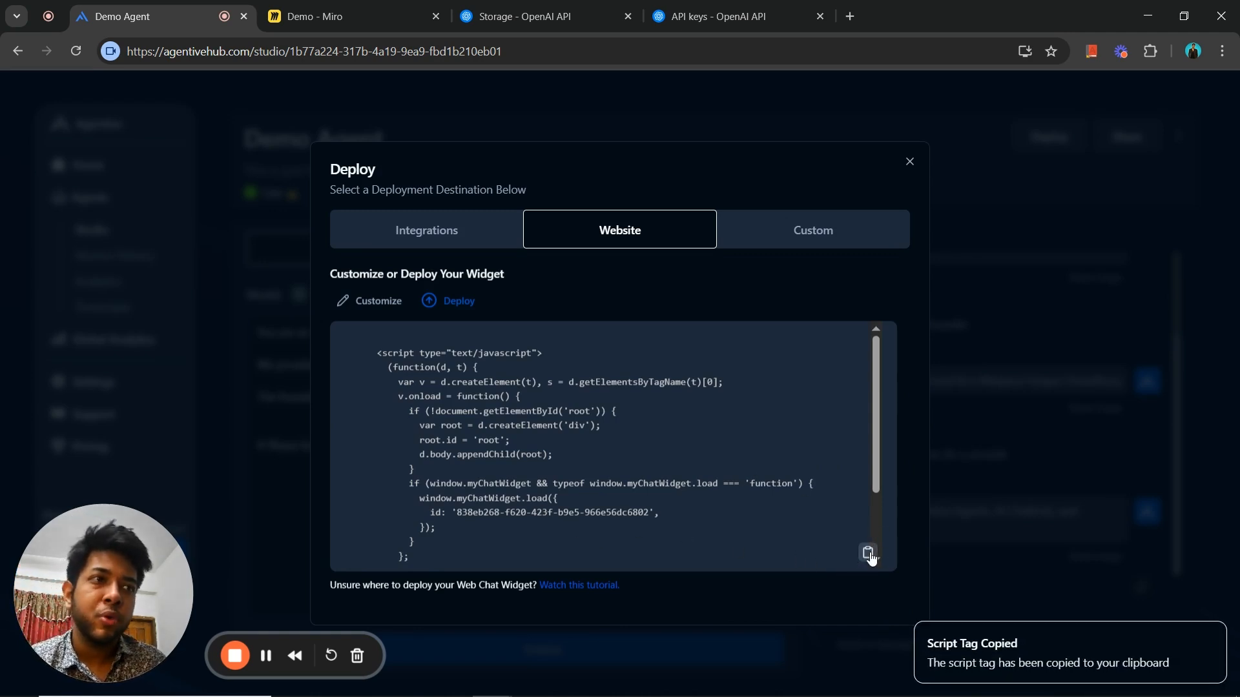
{"action": "scroll", "coordinate": [880, 476], "scroll_direction": "down", "scroll_amount": 2}
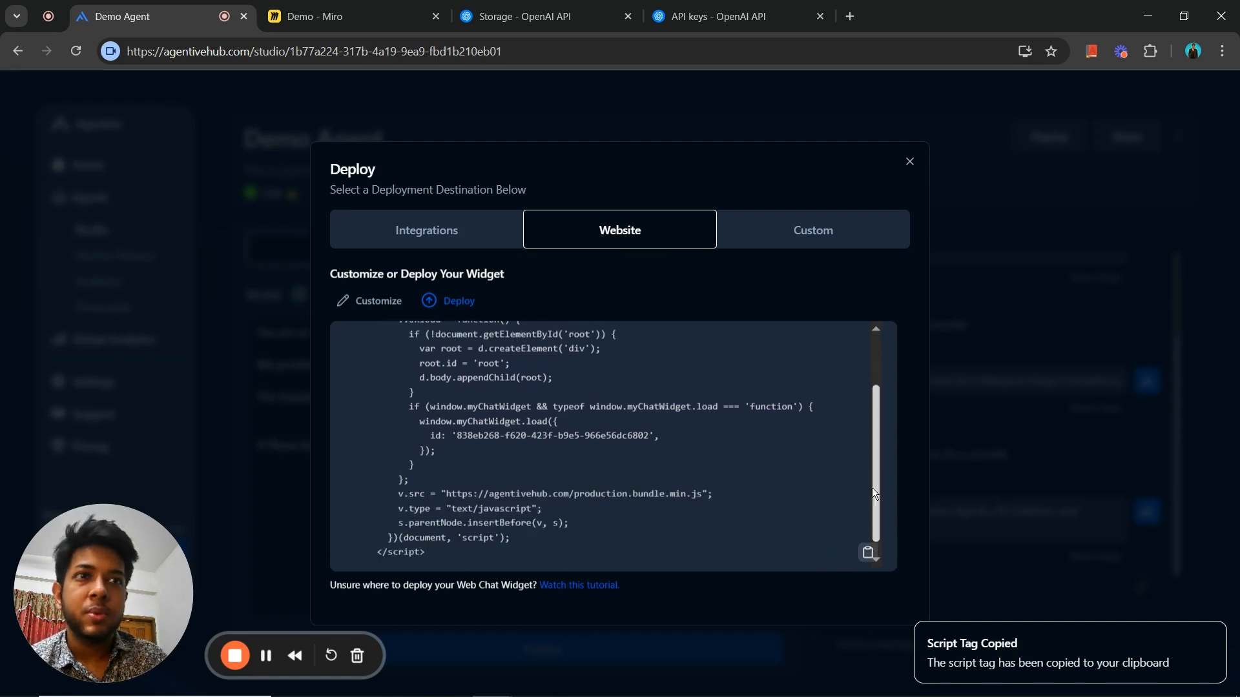
{"action": "left_click_drag", "start_coordinate": [873, 492], "coordinate": [878, 545]}
{"action": "left_click", "coordinate": [869, 556]}
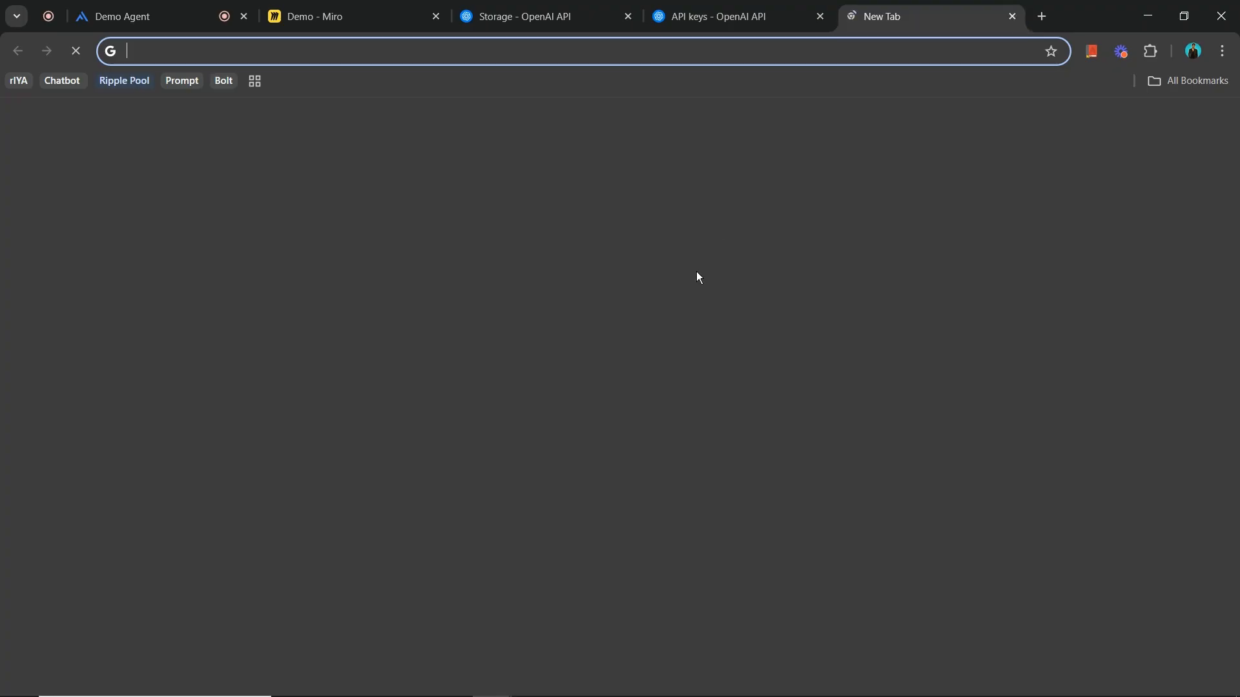
- Search Google for "glitch" in a new browser tab and open the Glitch website
{"action": "left_click", "coordinate": [850, 16]}
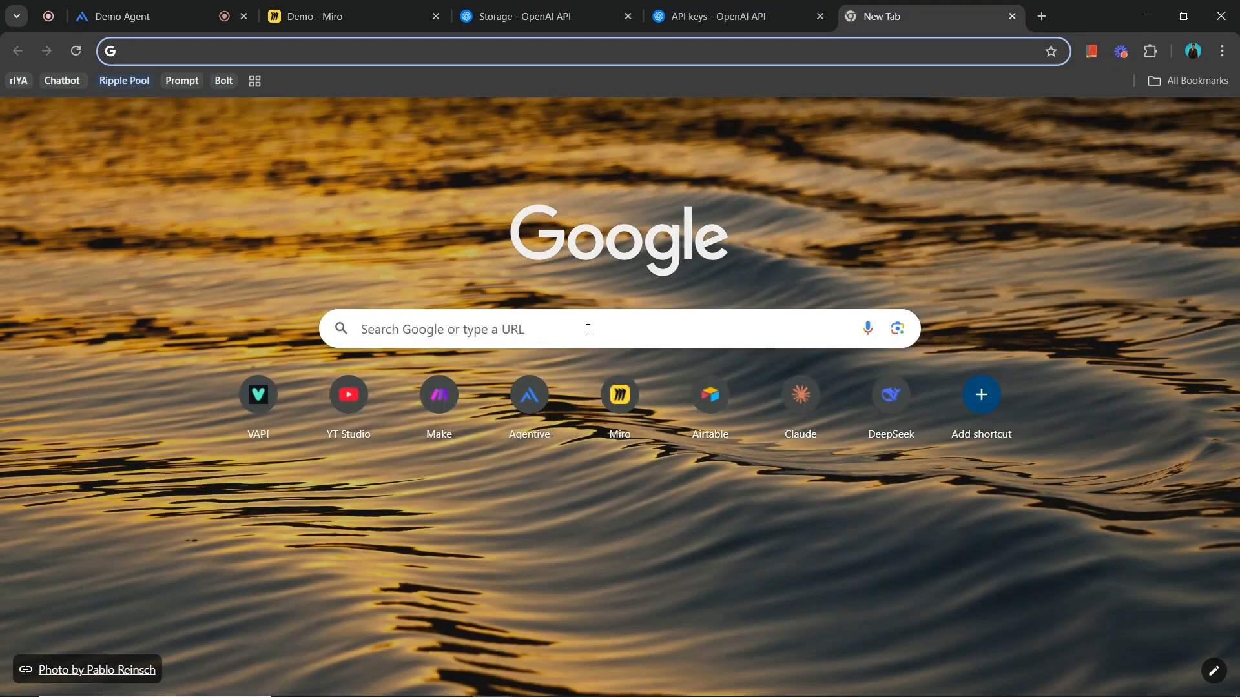
{"action": "left_click", "coordinate": [587, 330]}
{"action": "type", "text": "glit"}
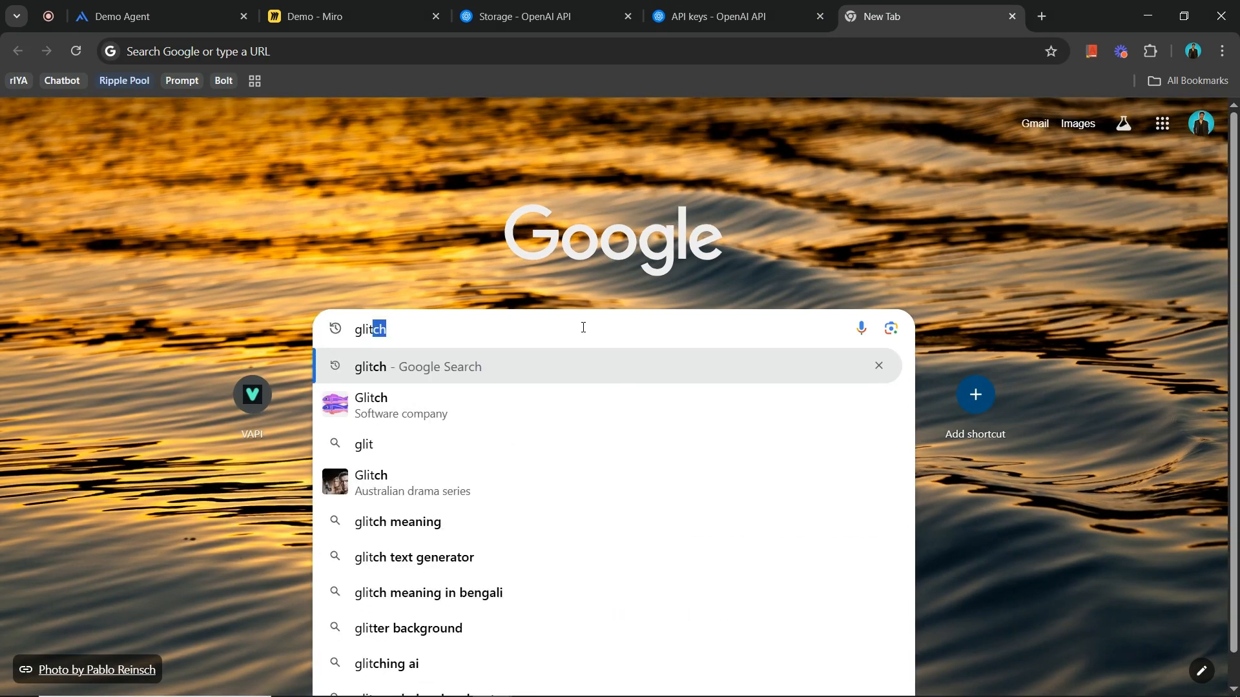
{"action": "type", "text": "ch"}
{"action": "key", "text": "Return"}
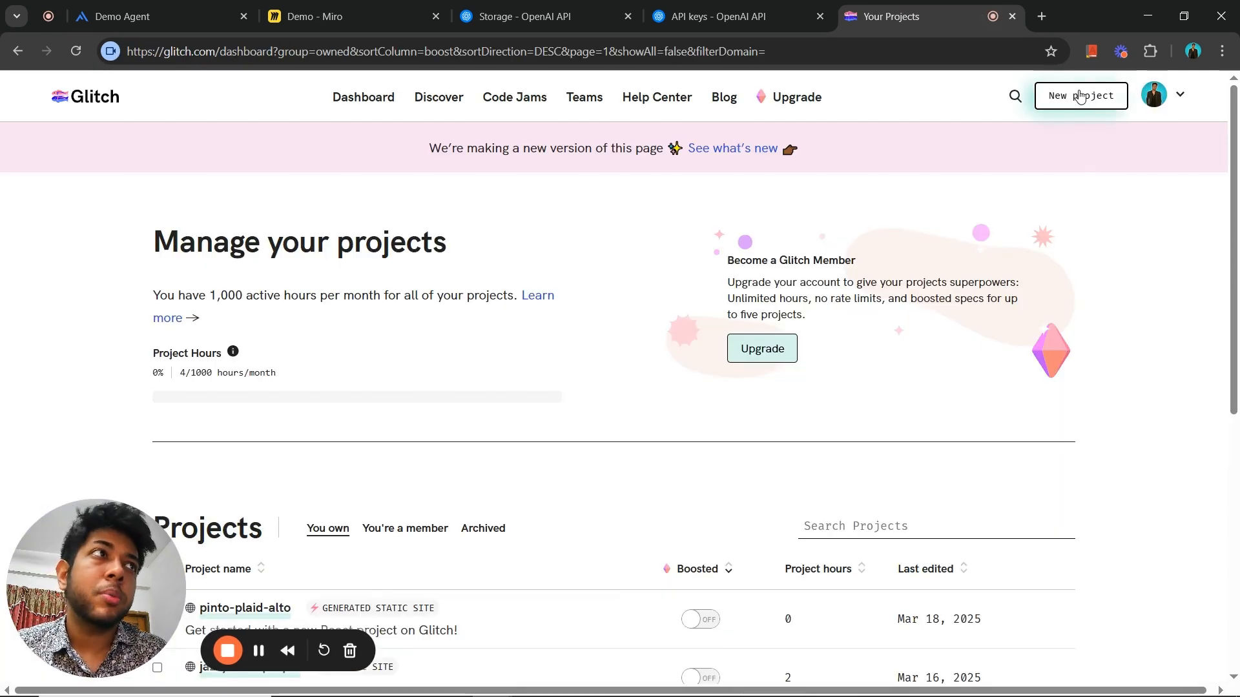
- Create a new Glitch project from the glitch-hello-website starter app and open its index.html file
{"action": "left_click", "coordinate": [1085, 96]}
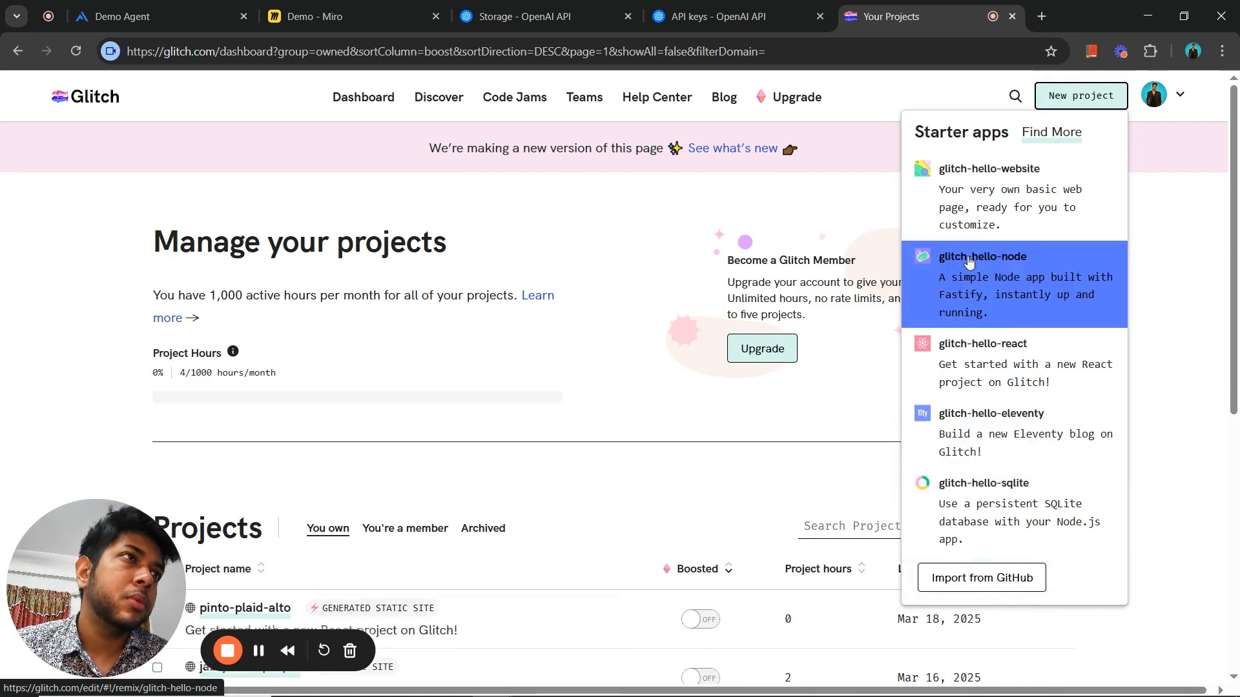
{"action": "left_click", "coordinate": [1033, 219]}
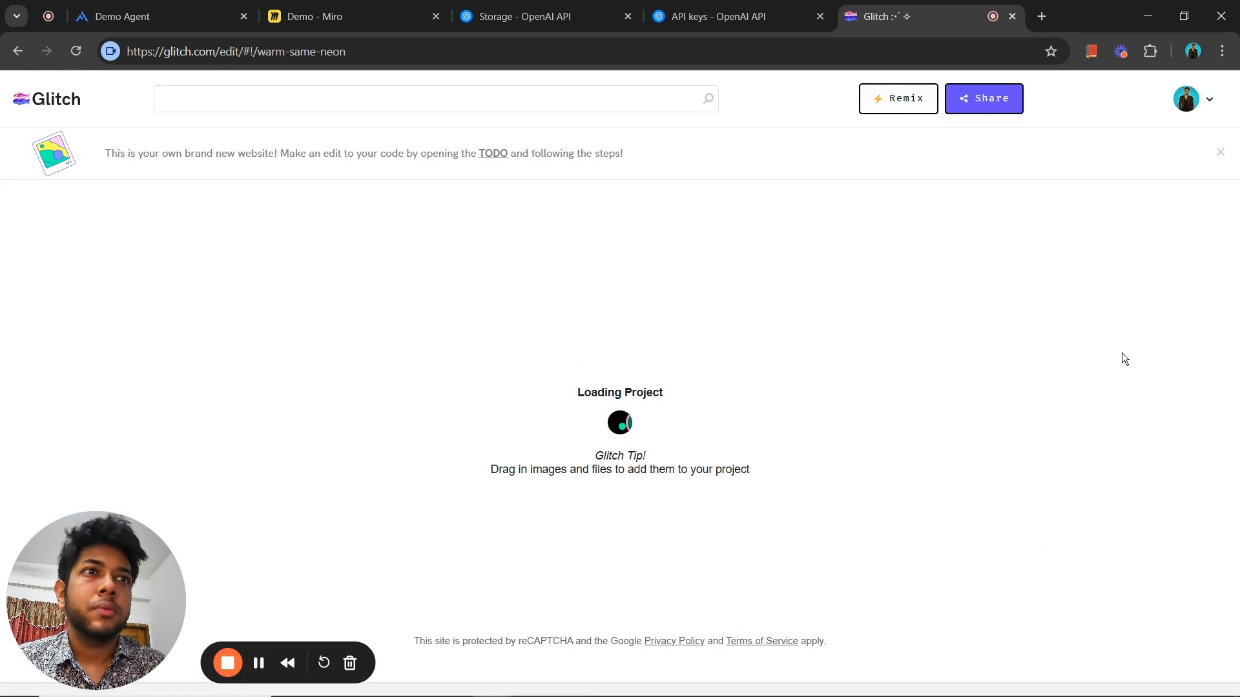
{"action": "mouse_move", "coordinate": [70, 558]}
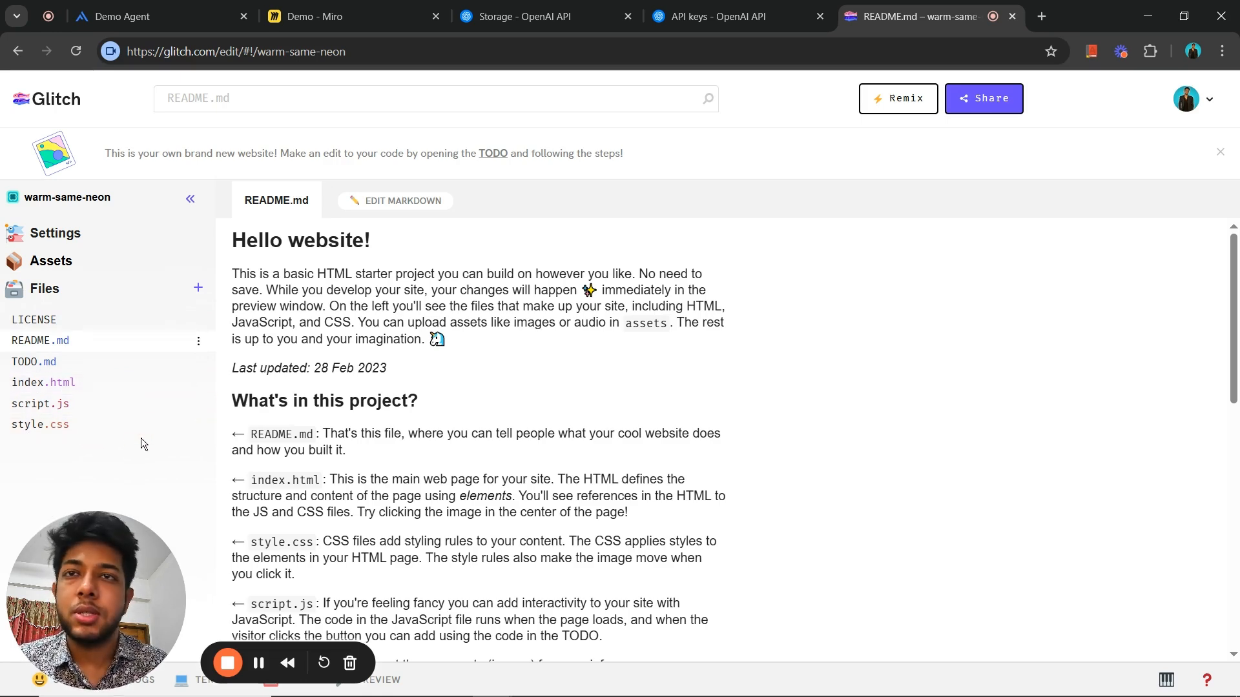
{"action": "left_click", "coordinate": [124, 386]}
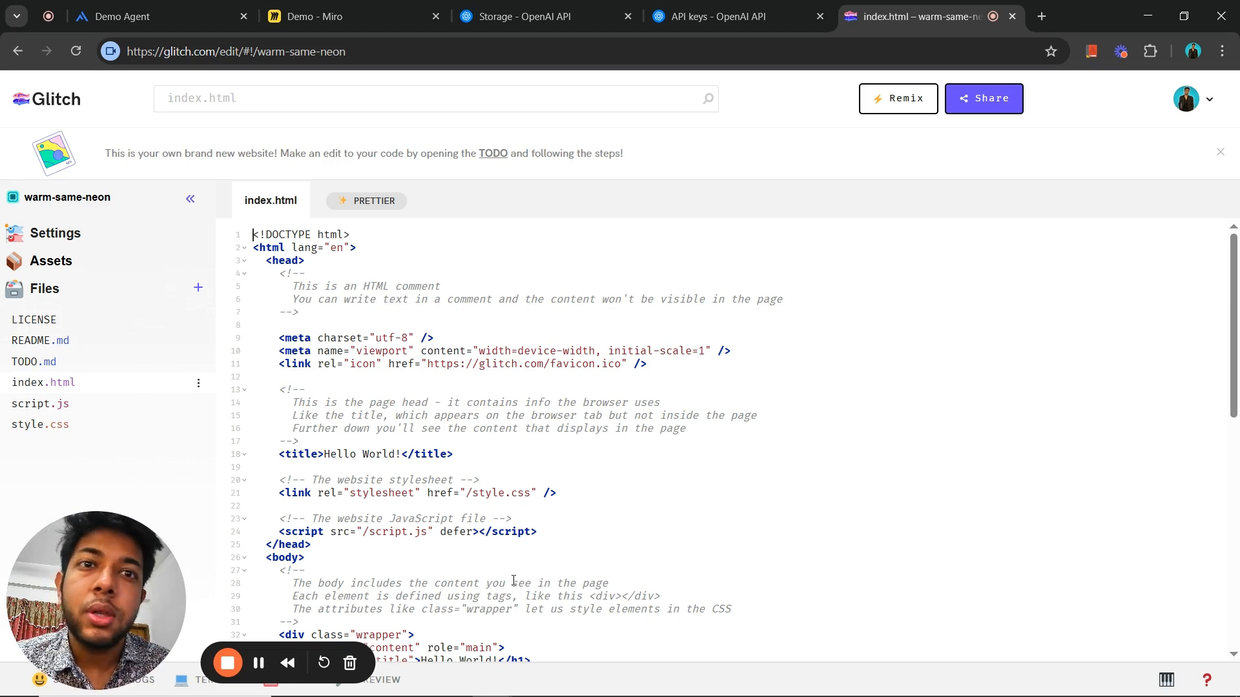
- Preview the unmodified starter website in a new window and return to the index.html code
{"action": "left_click", "coordinate": [391, 668]}
{"action": "left_click", "coordinate": [359, 653]}
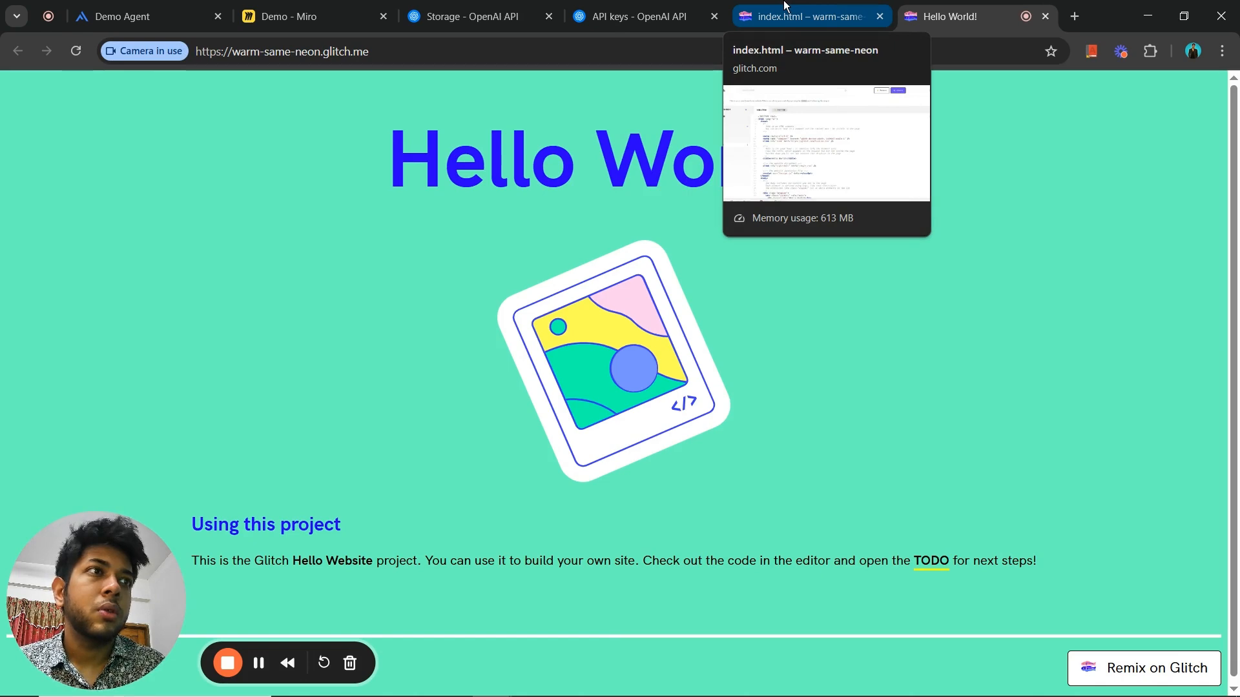
{"action": "key", "text": "ctrl+shift+Tab"}
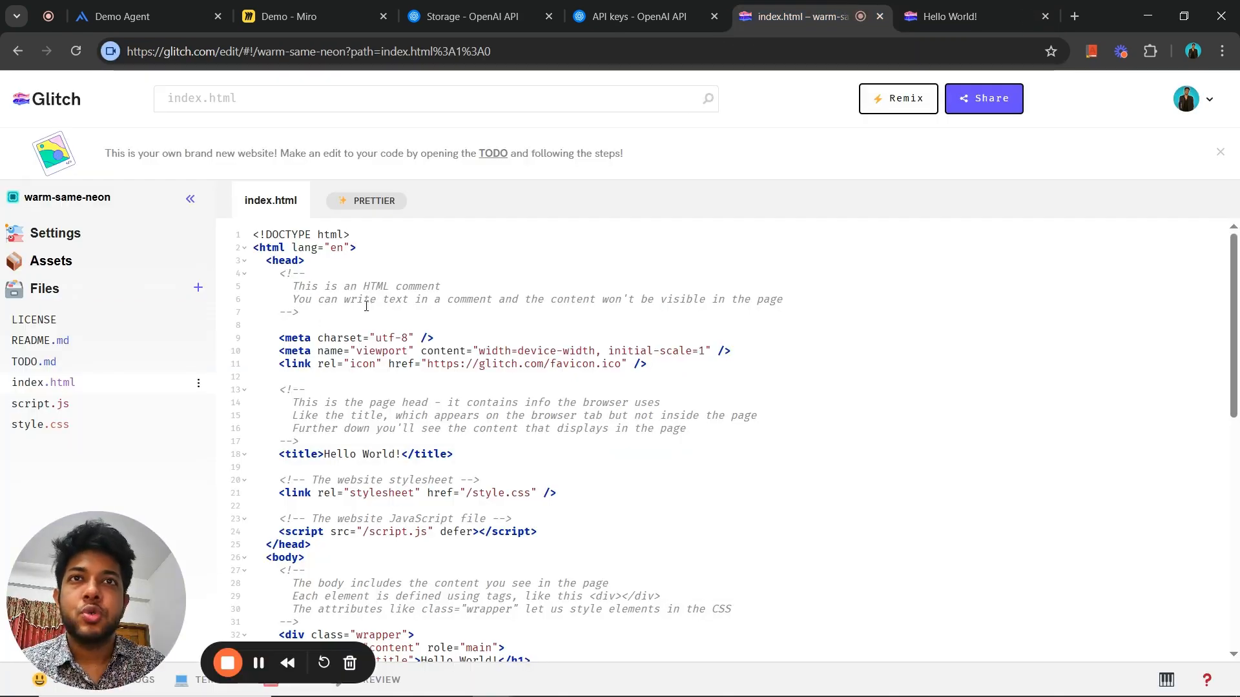
- Try to paste the copied widget script just below the opening head tag of index.html, inside the start of the first comment
{"action": "left_click", "coordinate": [314, 274]}
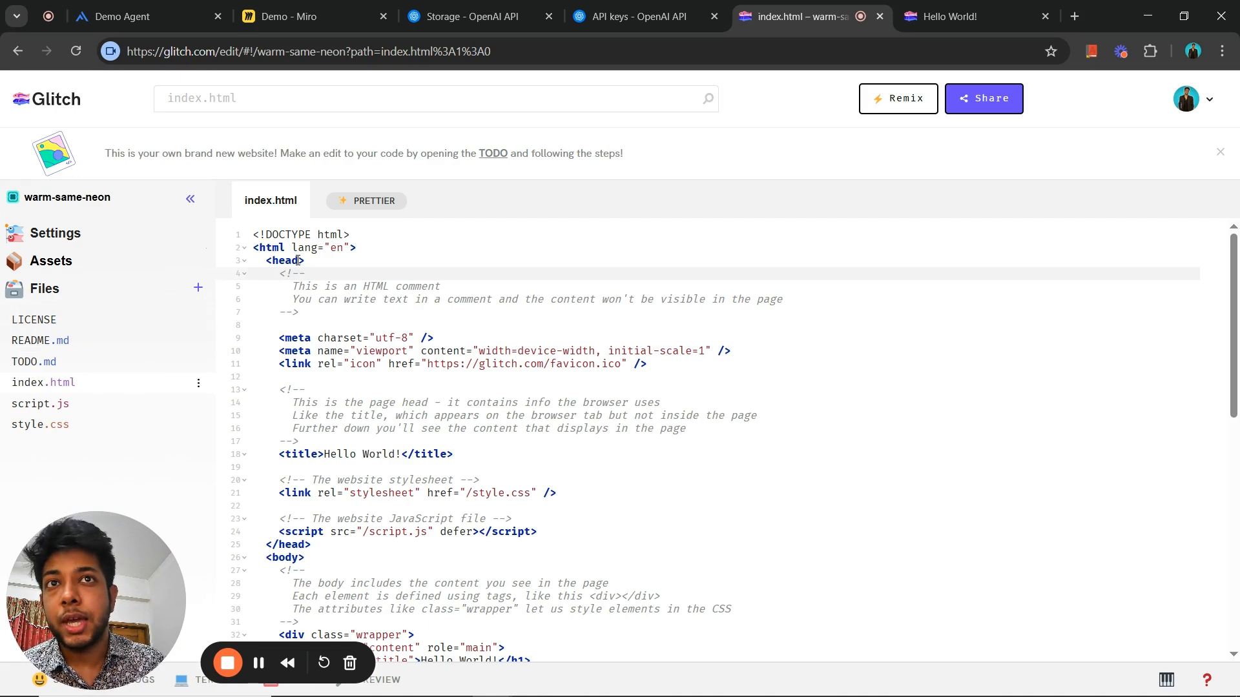
{"action": "double_click", "coordinate": [270, 260]}
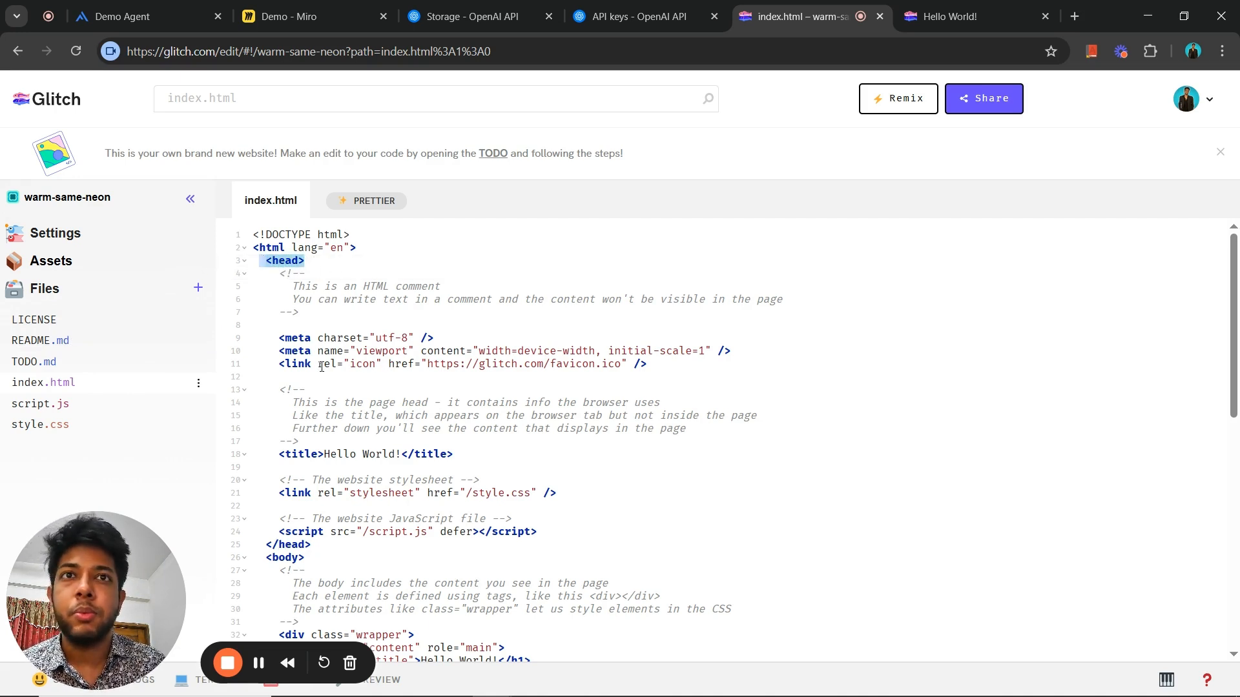
{"action": "left_click_drag", "start_coordinate": [279, 338], "coordinate": [371, 566]}
{"action": "left_click", "coordinate": [312, 559]}
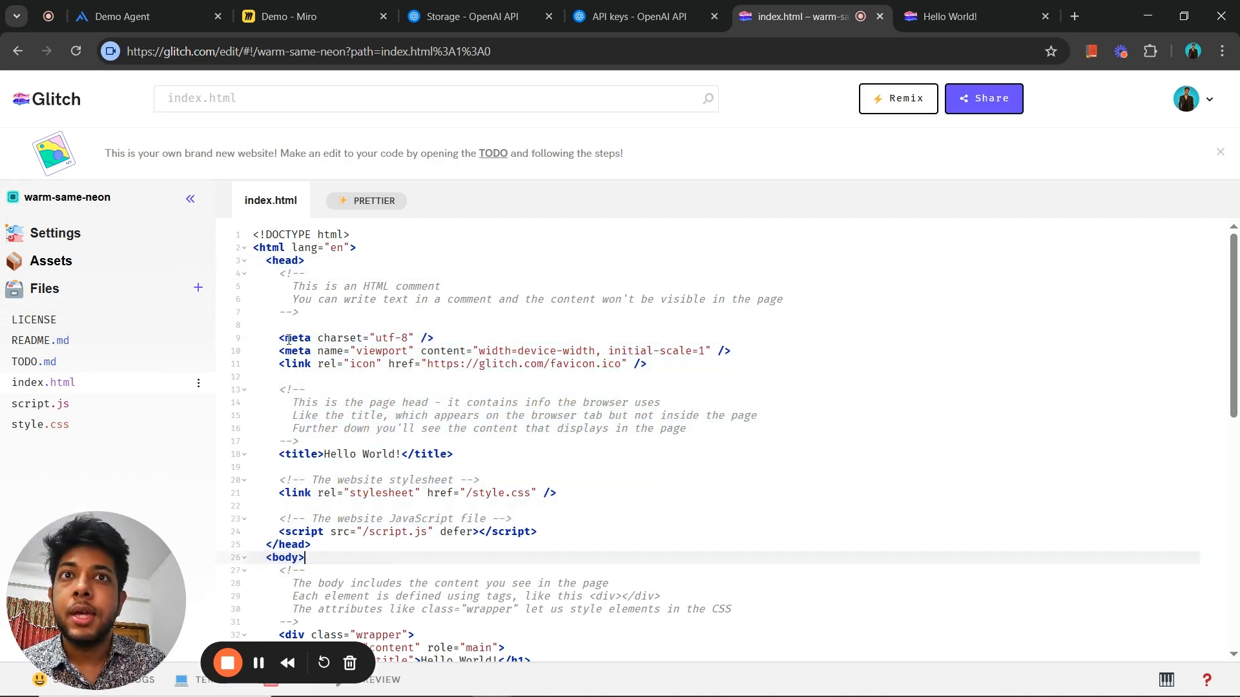
{"action": "left_click", "coordinate": [293, 277]}
{"action": "key", "text": "Return"}
{"action": "key", "text": "Return"}
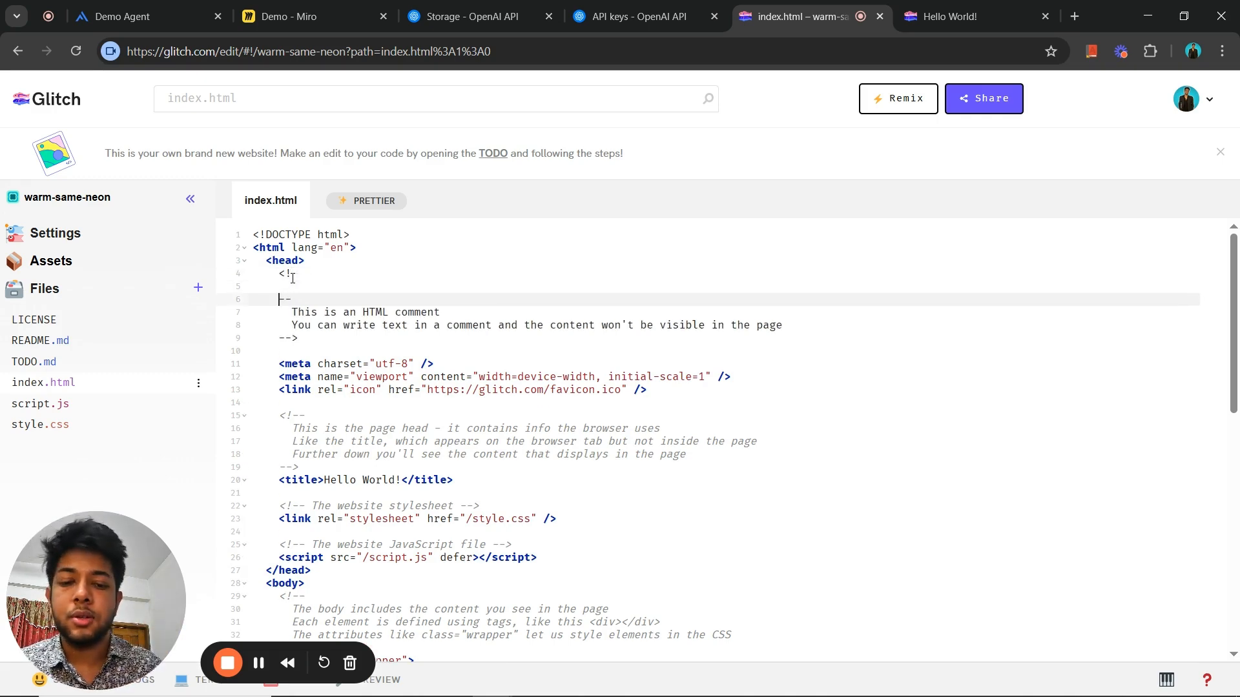
{"action": "key", "text": "ctrl+v"}
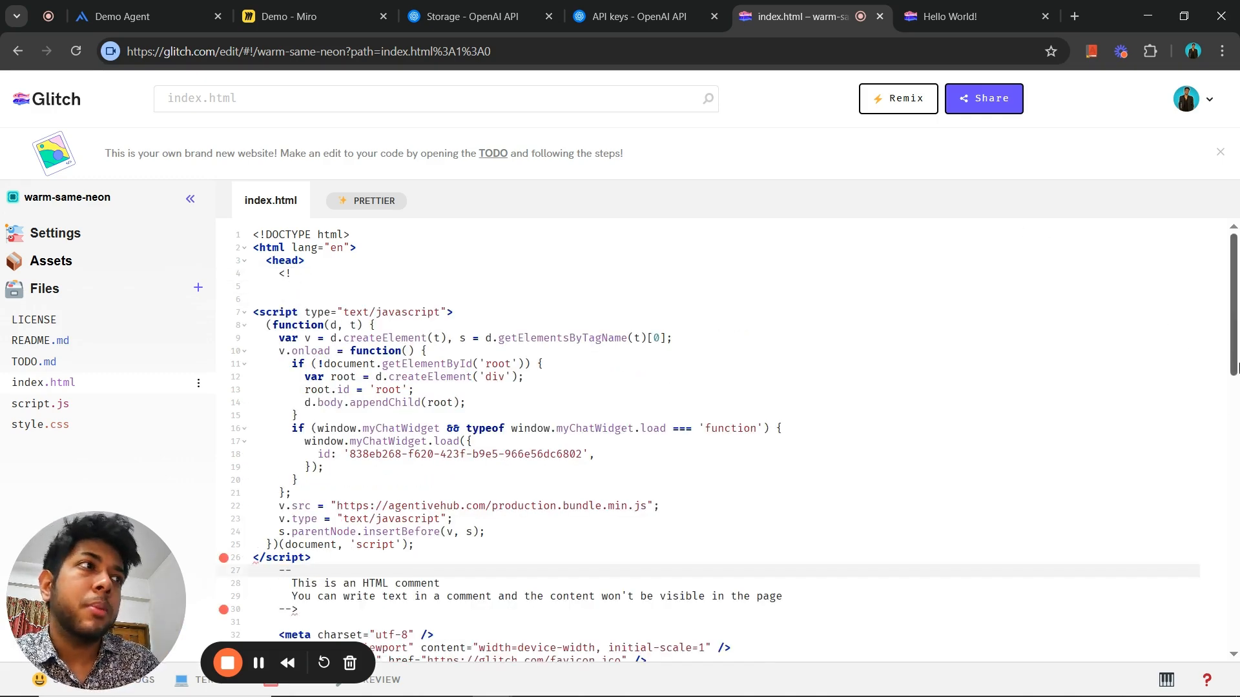
{"action": "mouse_move", "coordinate": [1234, 319]}
{"action": "left_mouse_down"}
{"action": "mouse_move", "coordinate": [1237, 490]}
{"action": "mouse_move", "coordinate": [1238, 319]}
{"action": "left_mouse_up"}
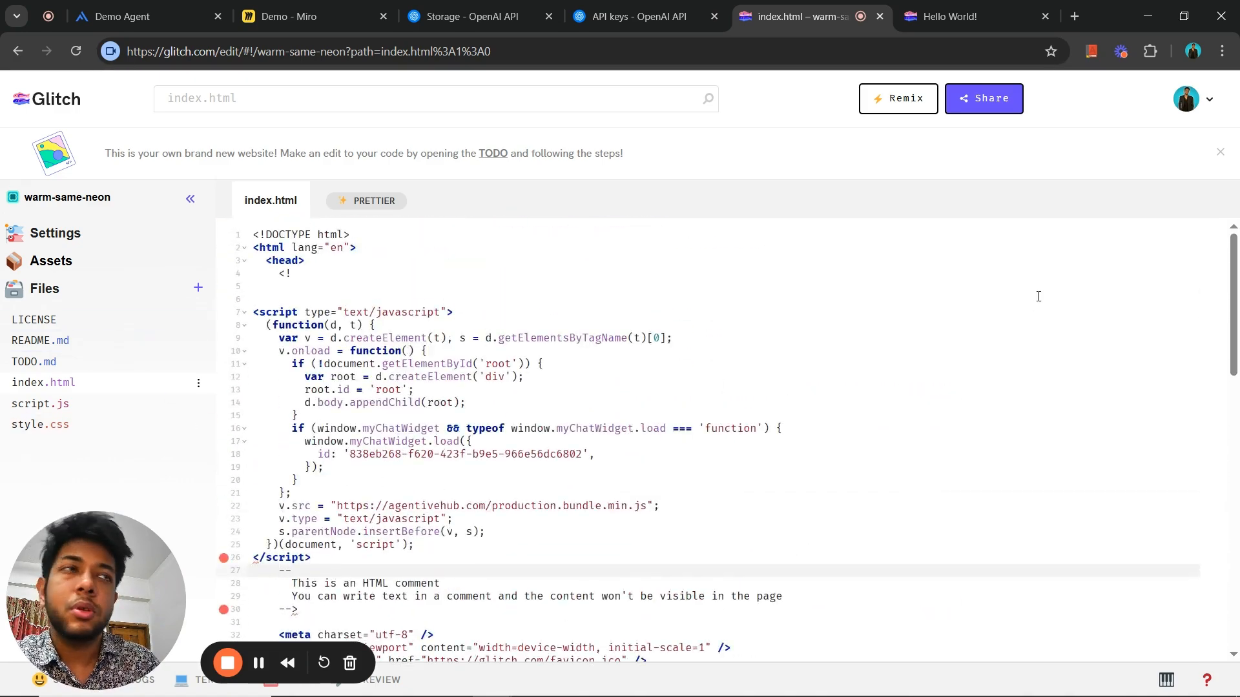
{"action": "left_click_drag", "start_coordinate": [97, 563], "coordinate": [83, 379]}
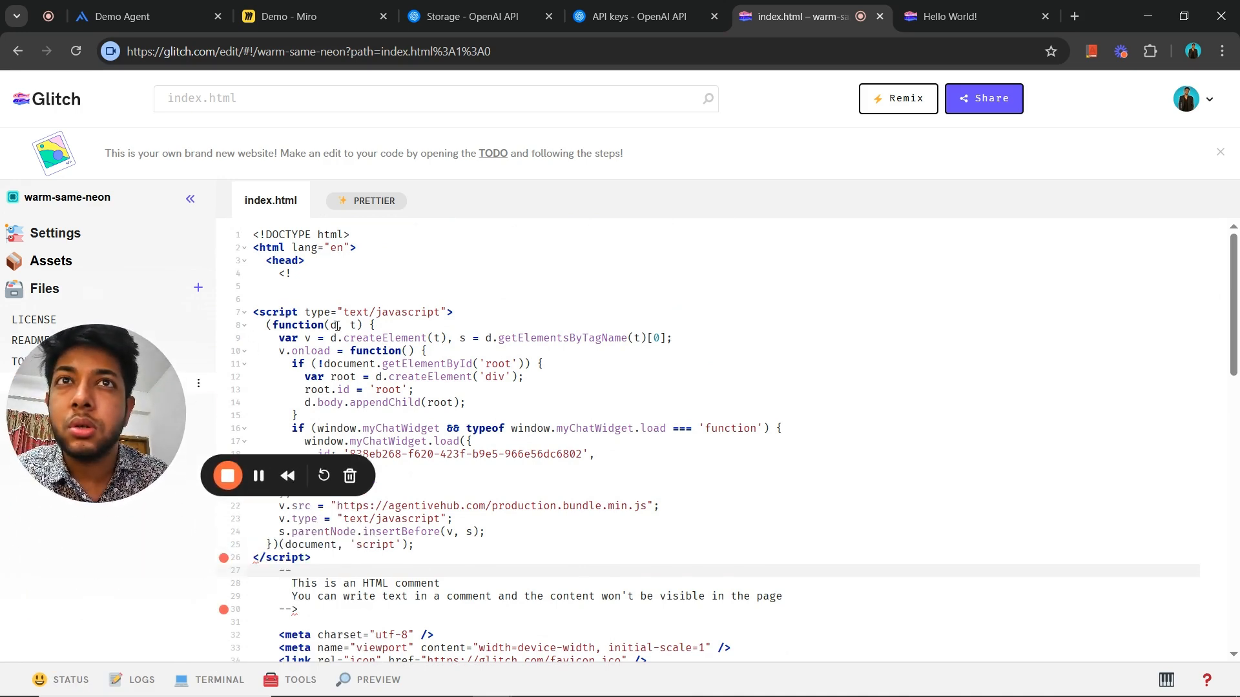
{"action": "left_click", "coordinate": [277, 313]}
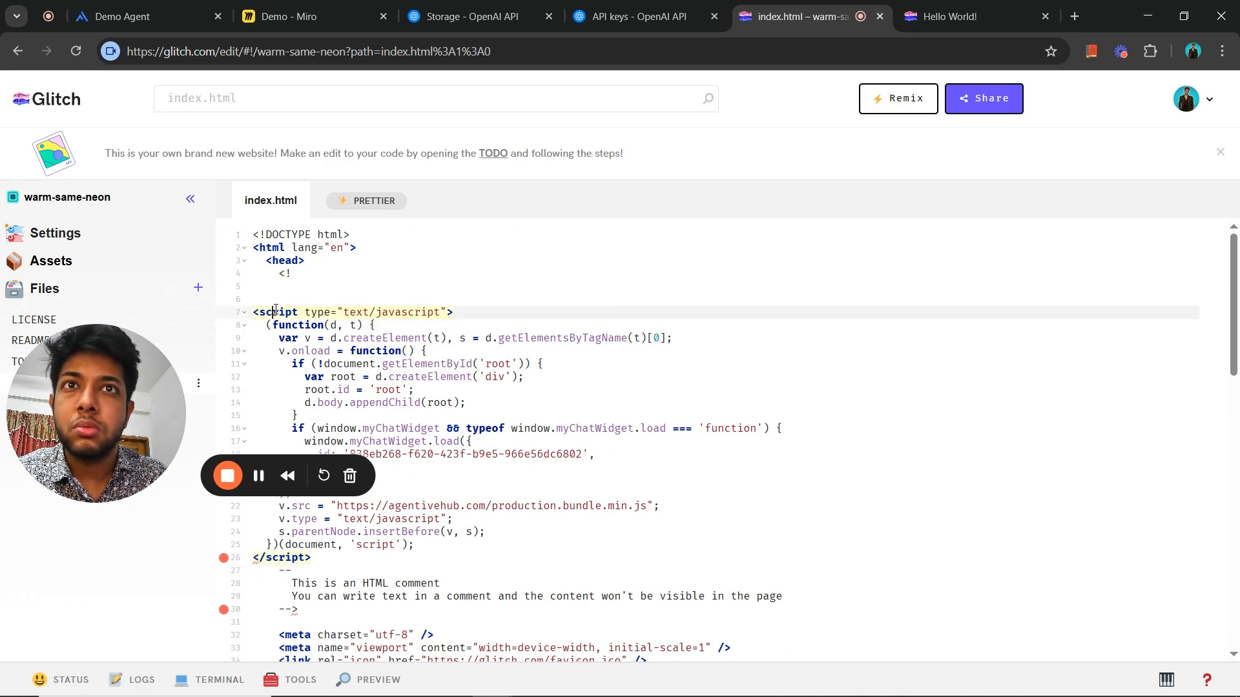
- Undo the pasted widget script and the line breaks, keeping the first comment's opening marker intact
{"action": "key", "text": "ctrl+z"}
{"action": "key", "text": "ctrl+z"}
{"action": "key", "text": "ctrl+z"}
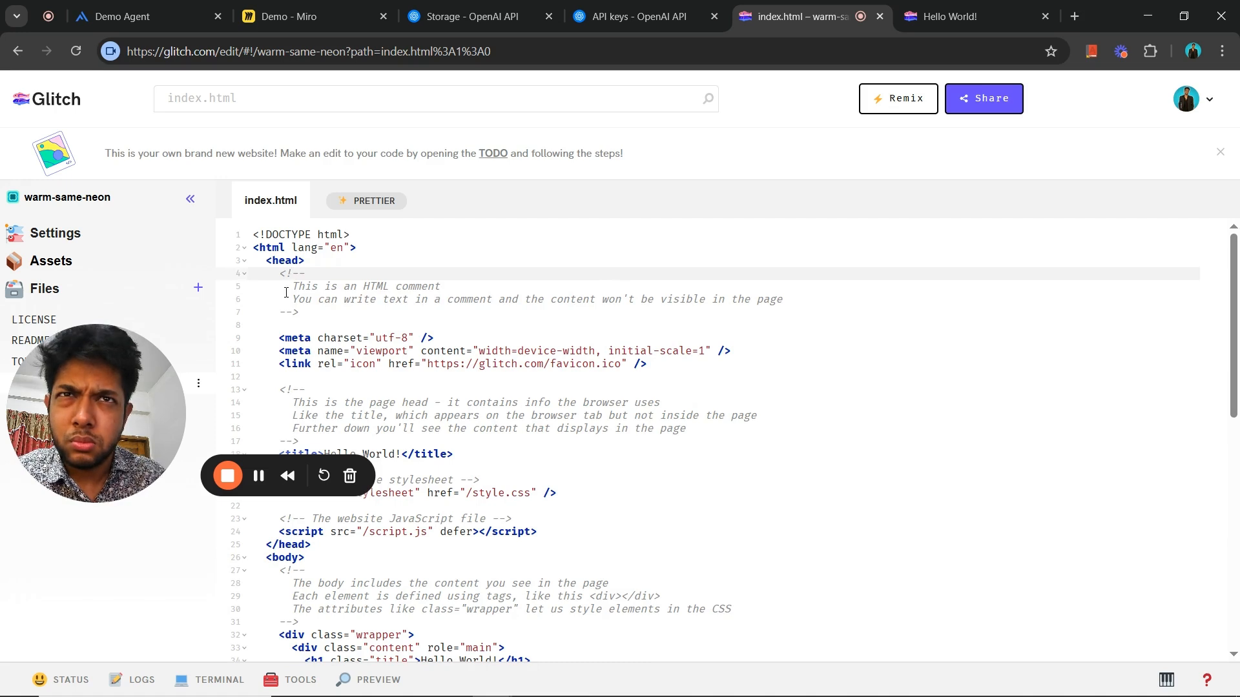
{"action": "key", "text": "BackSpace"}
{"action": "key", "text": "BackSpace"}
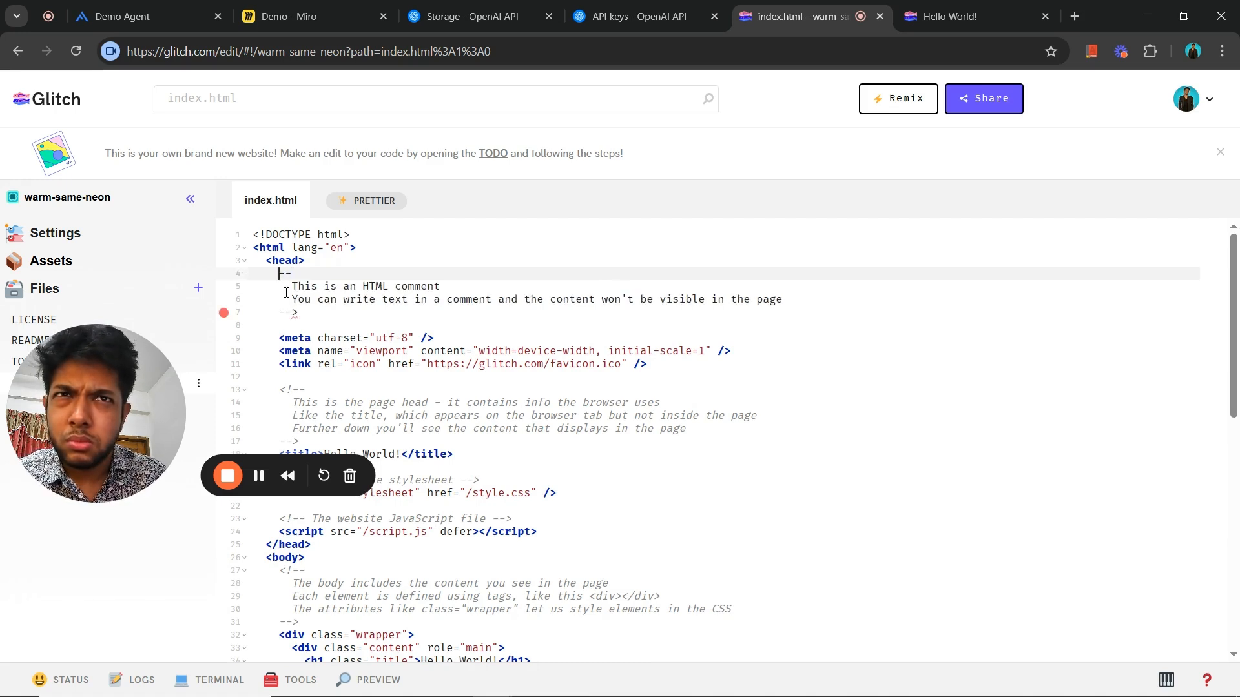
{"action": "key", "text": "ctrl+z"}
- Paste the chat widget script on new lines between the opening head tag and the first comment in index.html
{"action": "key", "text": "Left"}
{"action": "key", "text": "Left"}
{"action": "key", "text": "Return"}
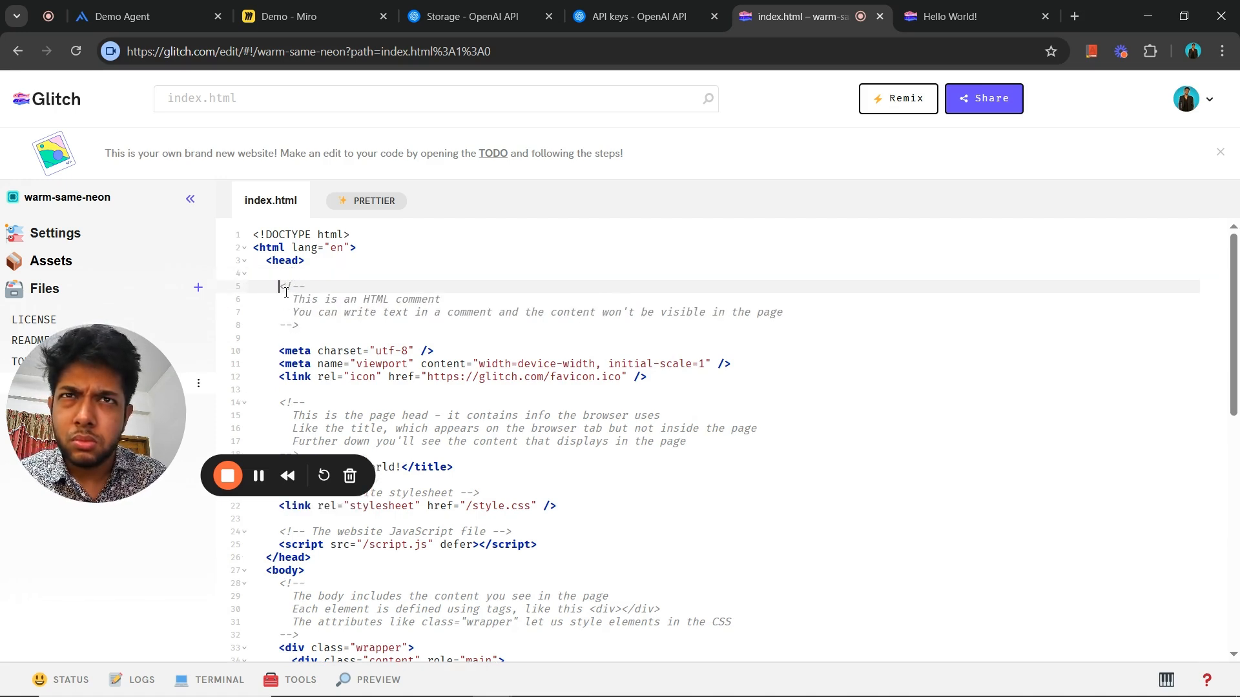
{"action": "key", "text": "Return"}
{"action": "key", "text": "Up"}
{"action": "key", "text": "Down"}
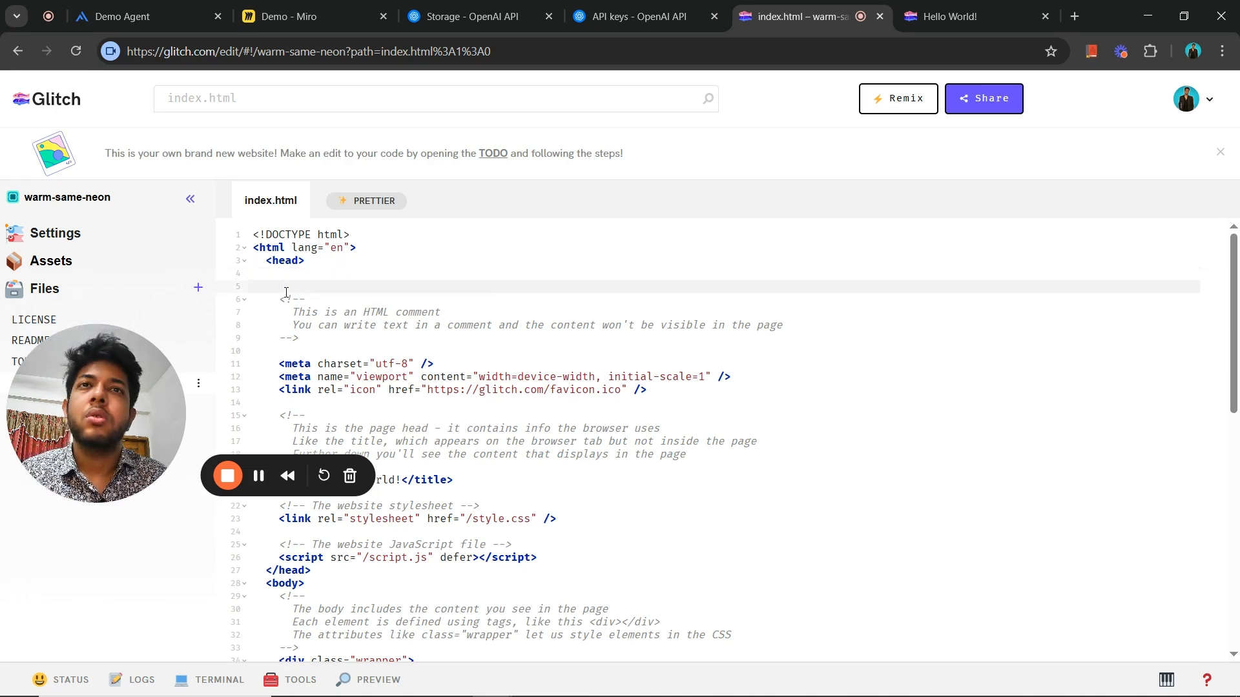
{"action": "type", "text": "<script type=\"text/javascript\">   (function(d, t) {     var v = d.createElement(t), s = d.getElementsByTagName(t)[0];     v.onload = function() {       if (!document.getElementById('root')) {         var root = d.createElement('div');         root.id = 'root';         d.body.appendChild(root);       }       if (window.myChatWidget && typeof window.myChatWidget.load === 'function') {         window.myChatWidget.load({           id: '838eb268-f620-423f-b9e5-966e56dc6802',         });       }     };     v.src = \"https://agentivehub.com/production.bundle.min.js\";     v.type = \"text/javascript\";     s.parentNode.insertBefore(v, s);   })(document, 'script'); </script>"}
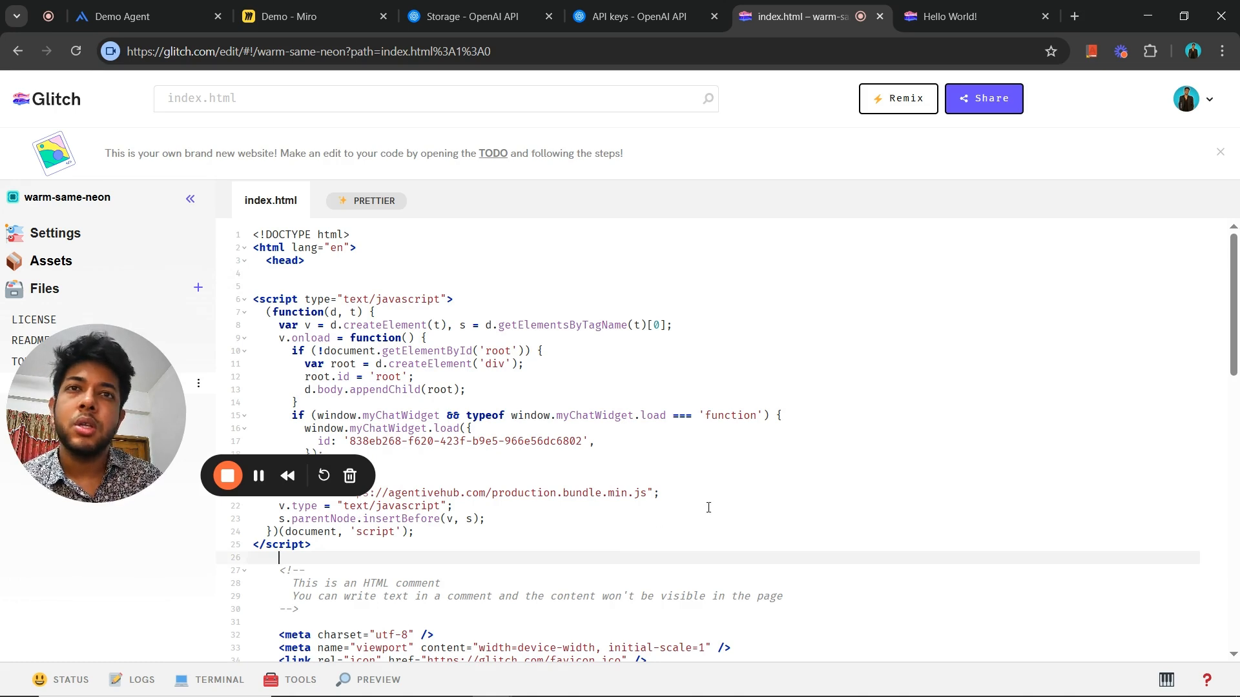
- Preview the edited website in a new window and collapse its Demo Agent chat widget
{"action": "left_click", "coordinate": [386, 683]}
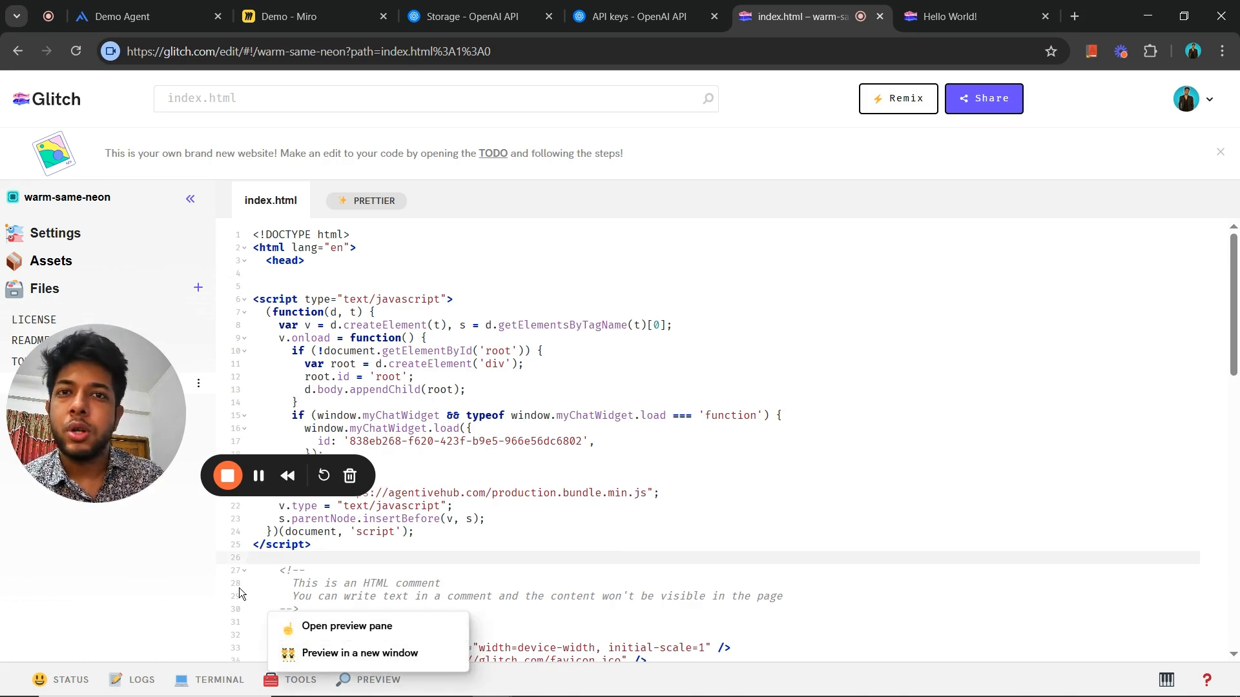
{"action": "left_click", "coordinate": [145, 541]}
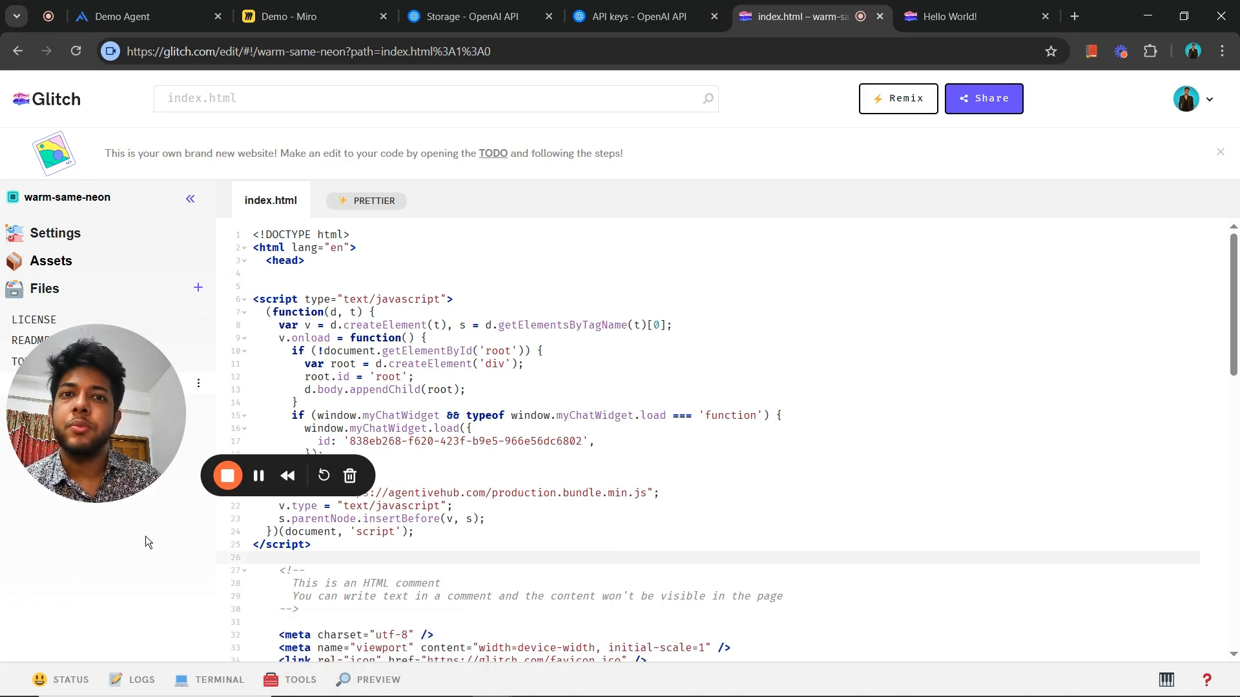
{"action": "left_click", "coordinate": [384, 685]}
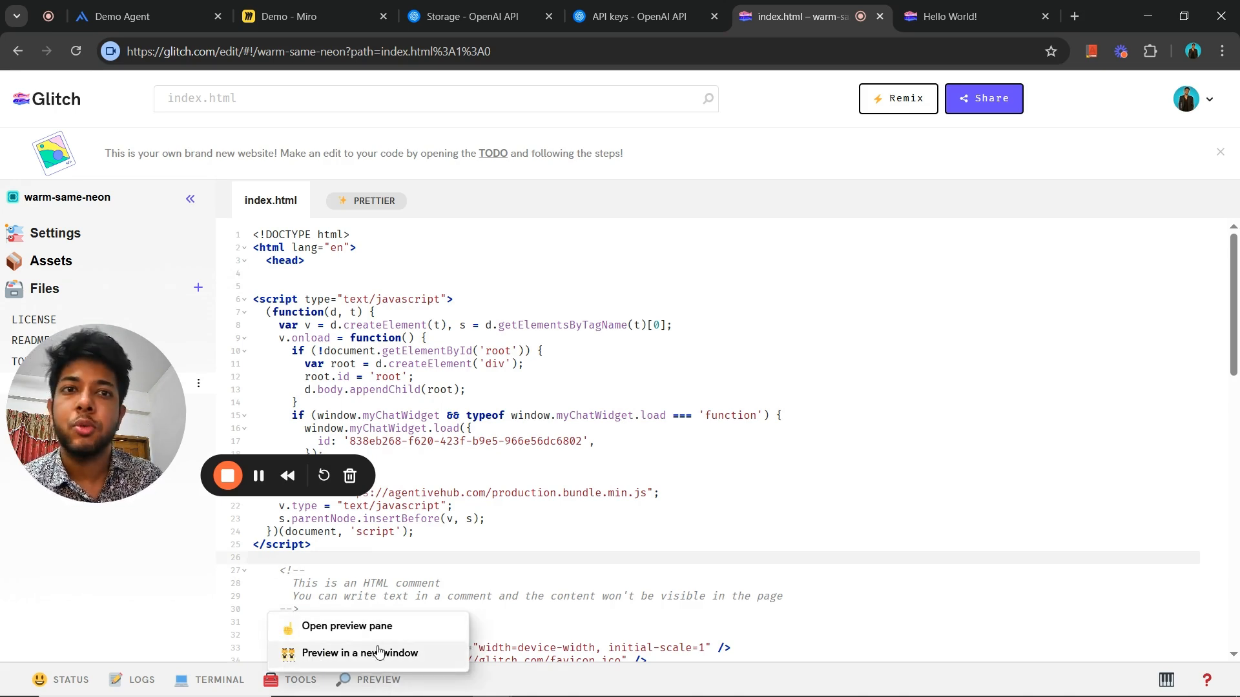
{"action": "left_click", "coordinate": [1013, 15]}
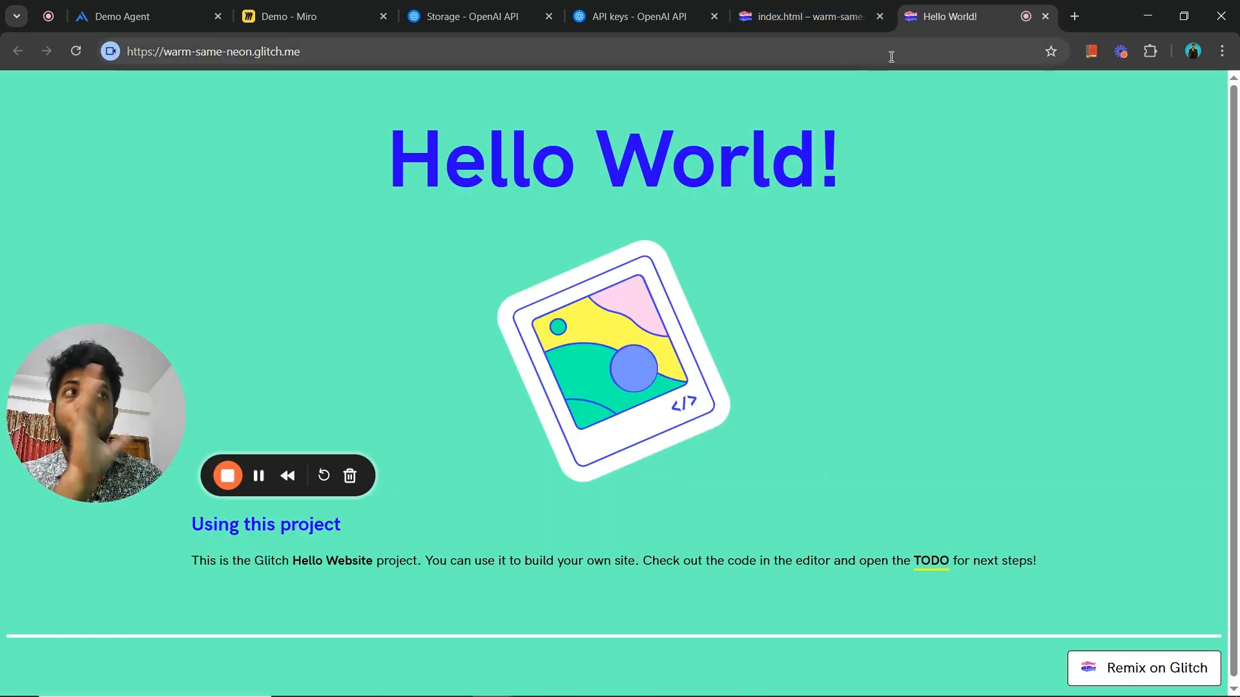
{"action": "left_click", "coordinate": [814, 14]}
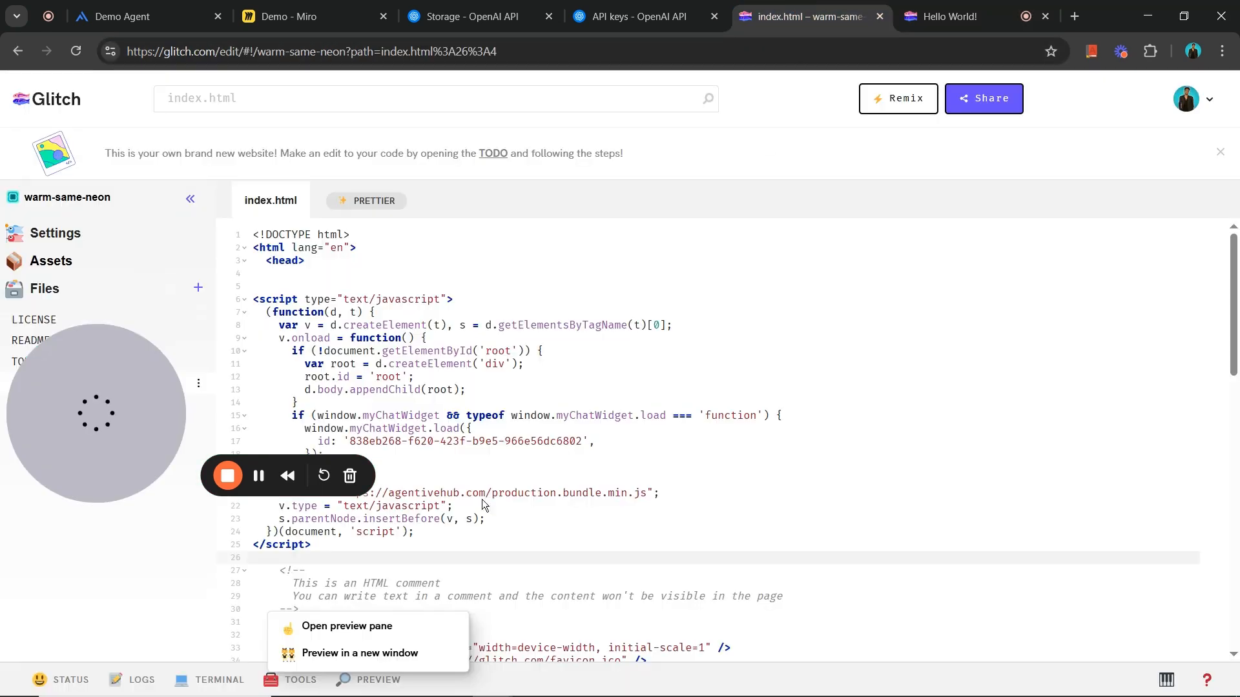
{"action": "left_click", "coordinate": [415, 653]}
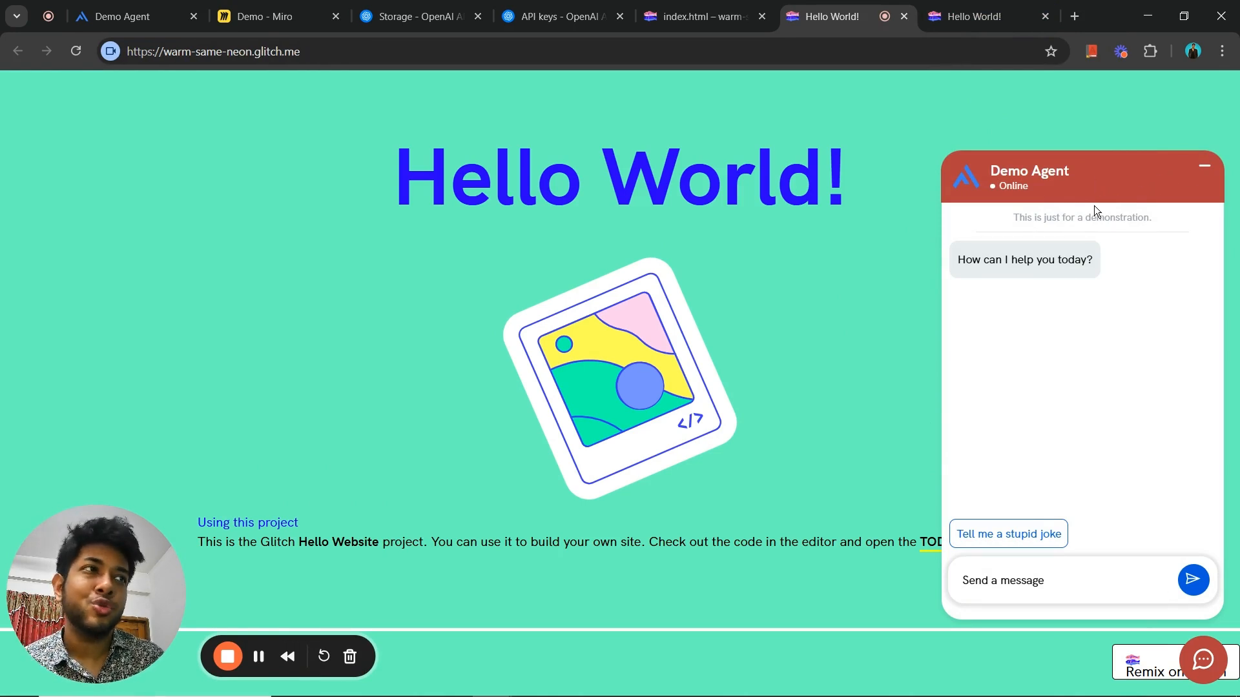
{"action": "left_click", "coordinate": [1197, 654]}
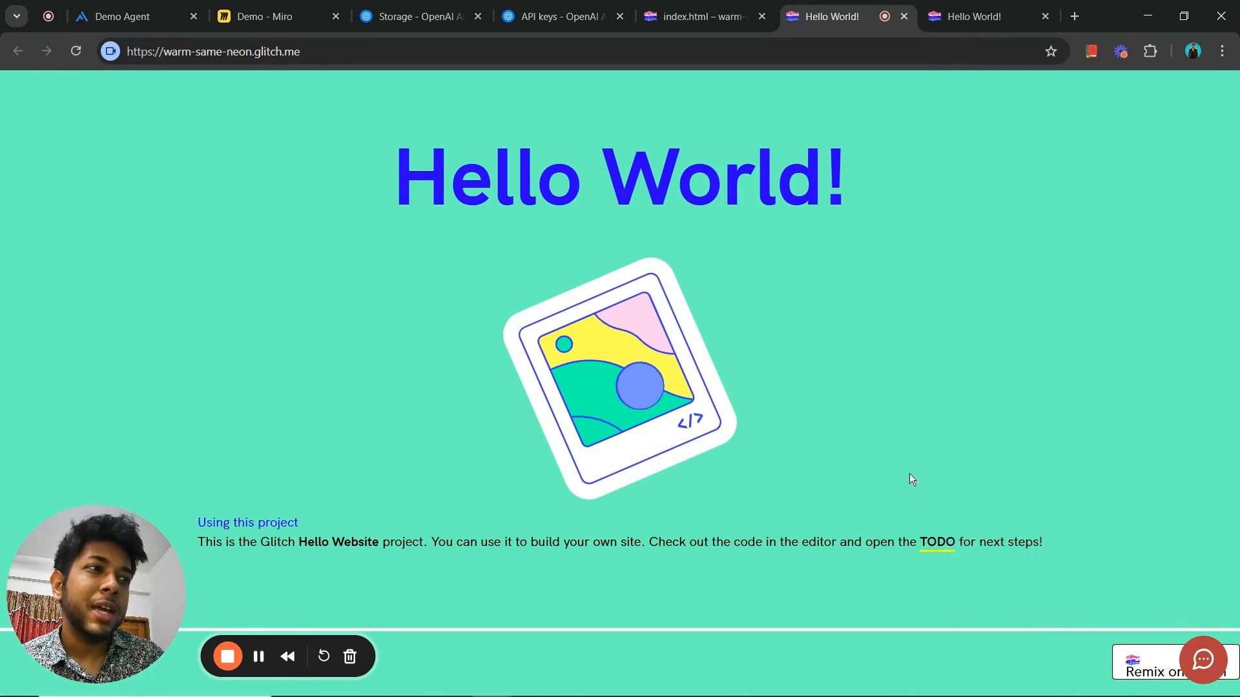
- In Demo Agent's website deployment settings on Agentive, turn off auto display of the widget on page load and update the widget
{"action": "left_click", "coordinate": [155, 16]}
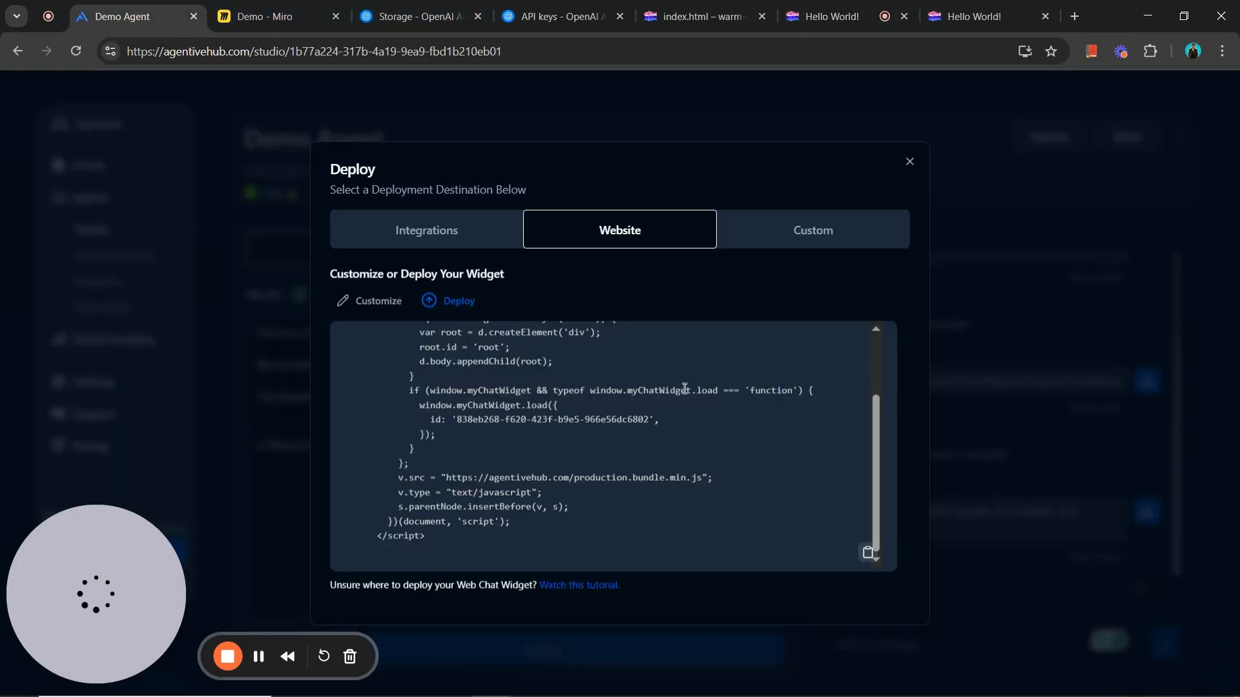
{"action": "left_click", "coordinate": [909, 162]}
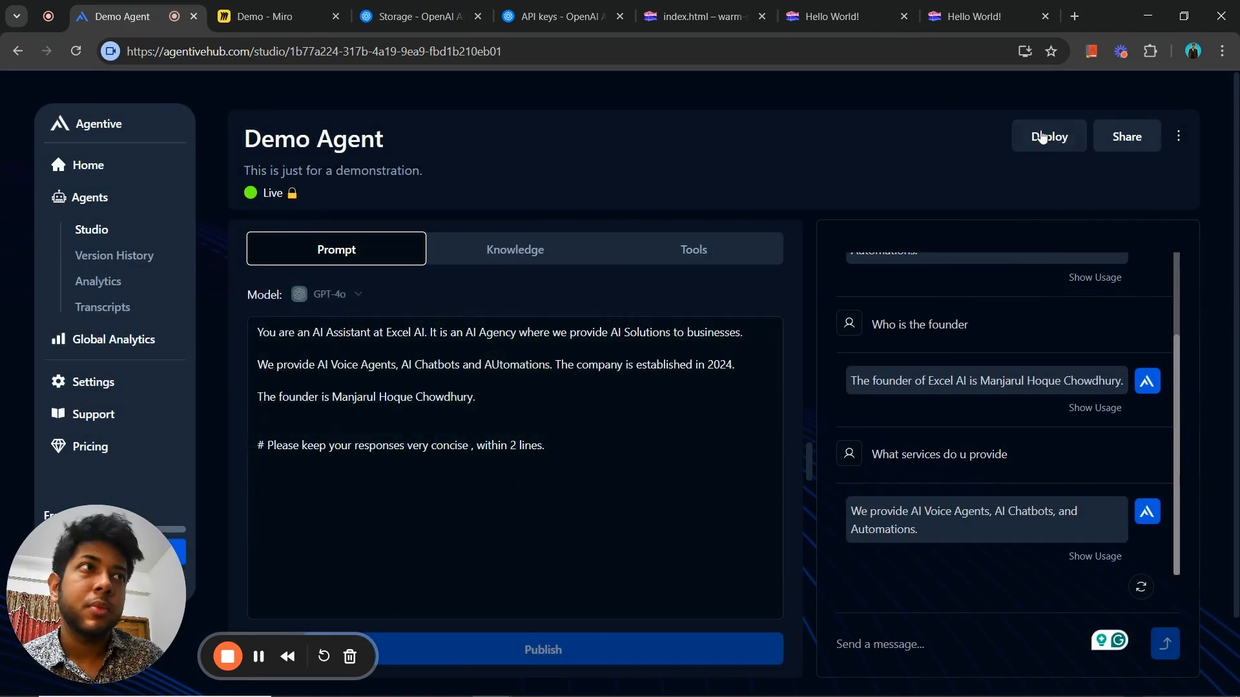
{"action": "left_click", "coordinate": [1044, 137]}
{"action": "left_click", "coordinate": [636, 243]}
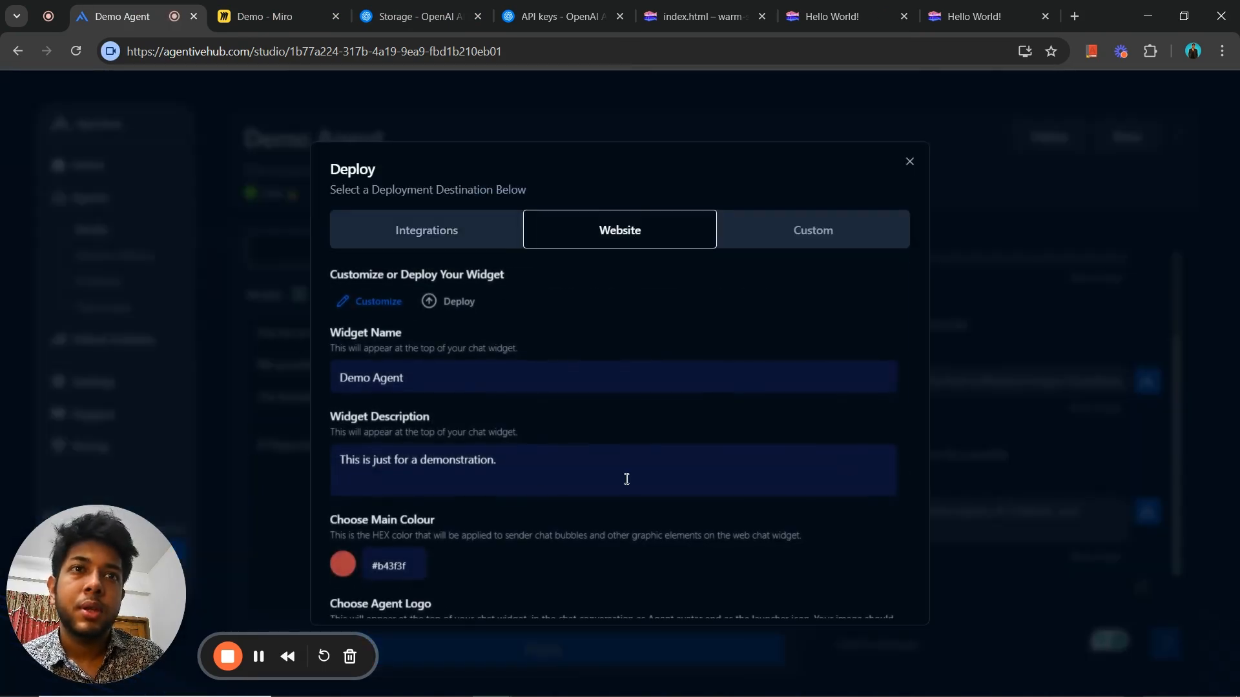
{"action": "scroll", "coordinate": [916, 389], "scroll_direction": "down", "scroll_amount": 5}
{"action": "scroll", "coordinate": [911, 494], "scroll_direction": "down", "scroll_amount": 3}
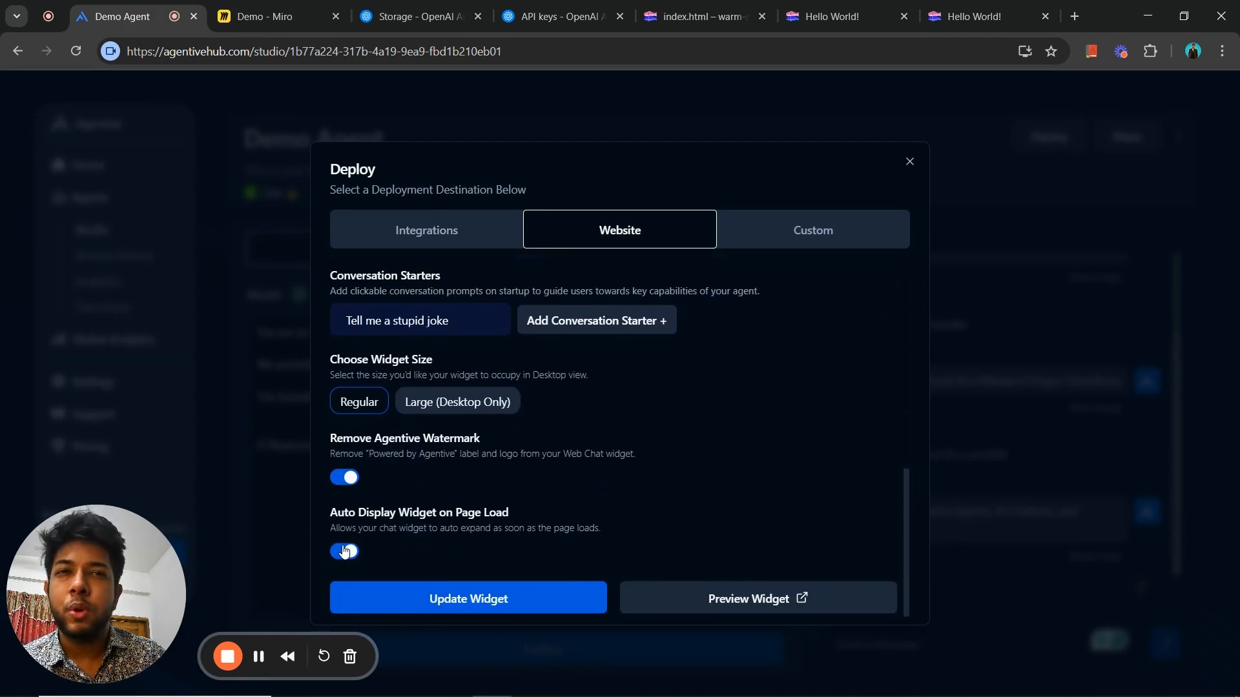
{"action": "left_click", "coordinate": [347, 550]}
{"action": "left_click", "coordinate": [448, 610]}
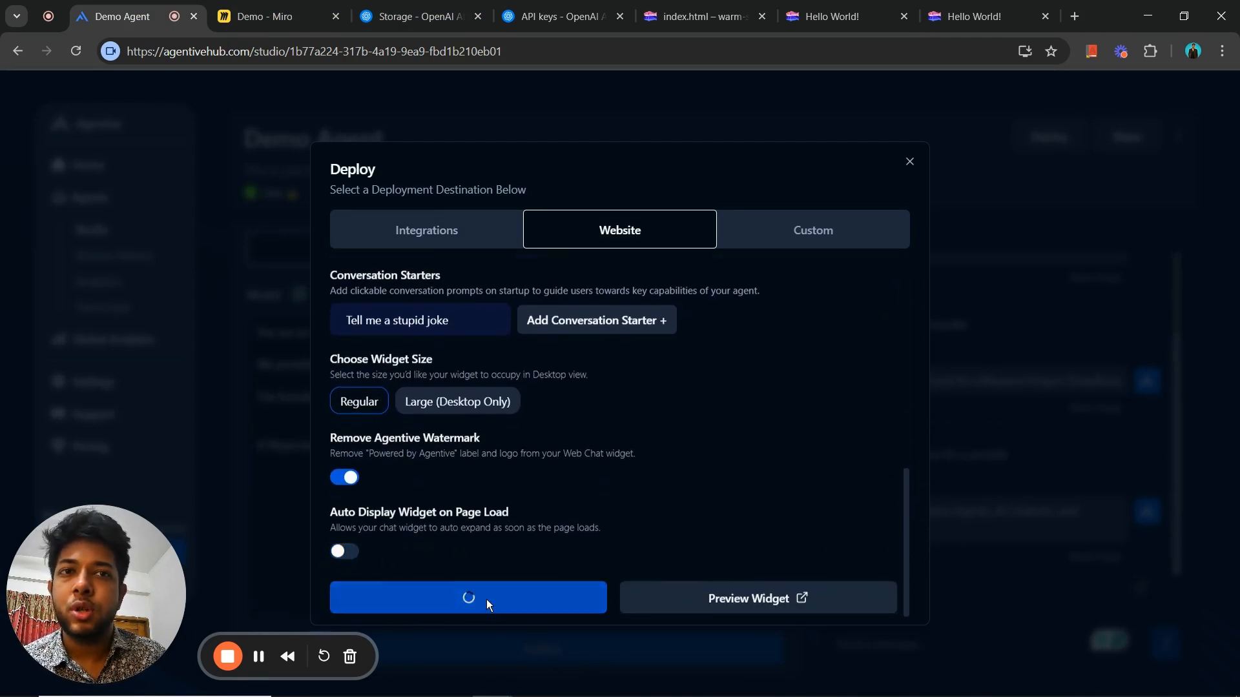
- Reload the published warm-same-neon.glitch.me website and open its Demo Agent chat widget
{"action": "left_click", "coordinate": [847, 3]}
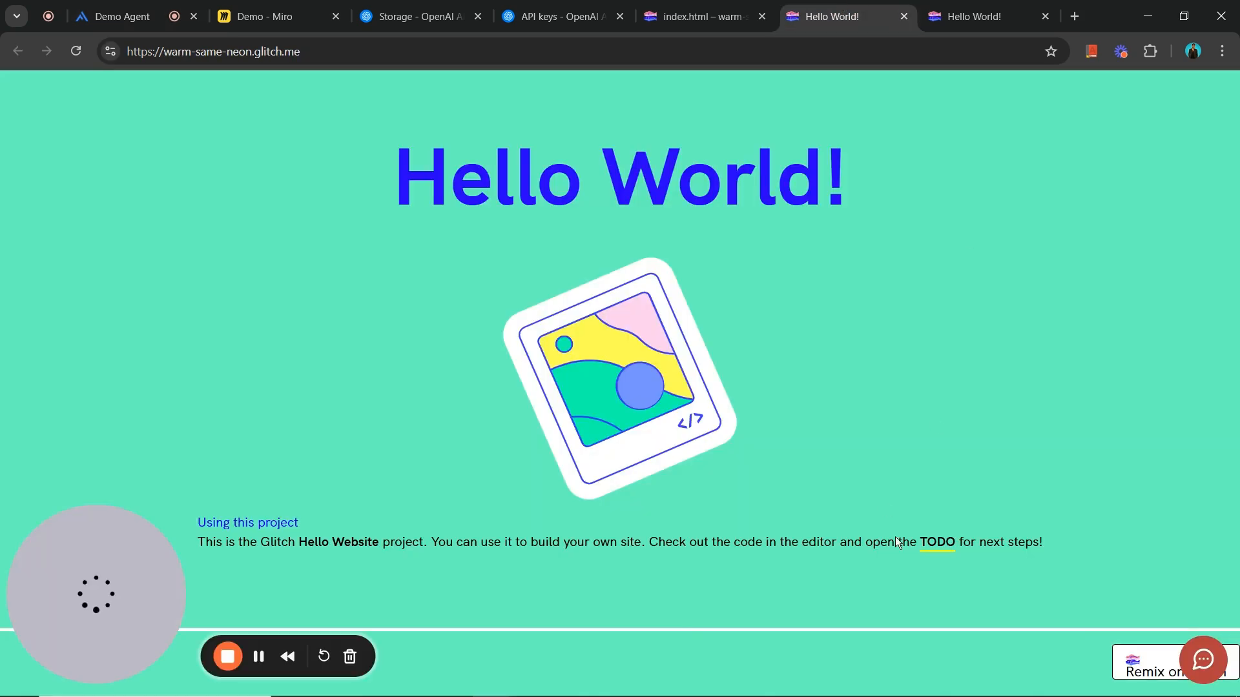
{"action": "left_click", "coordinate": [77, 51]}
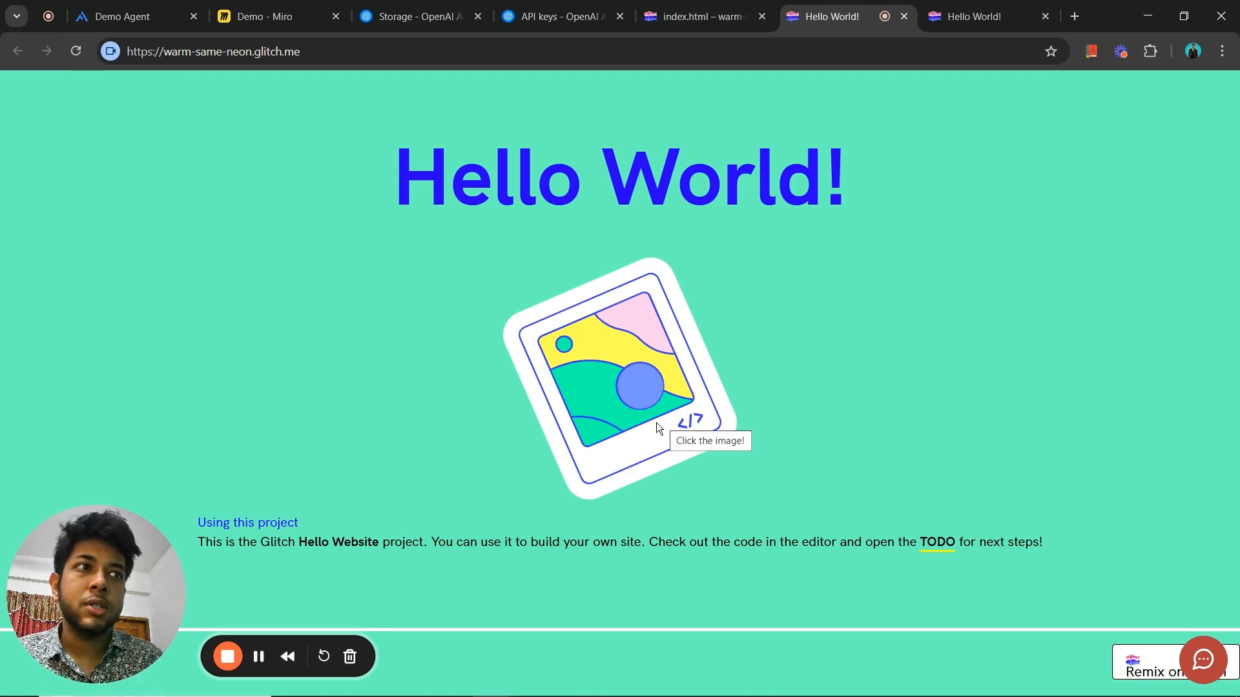
{"action": "left_click", "coordinate": [1202, 659]}
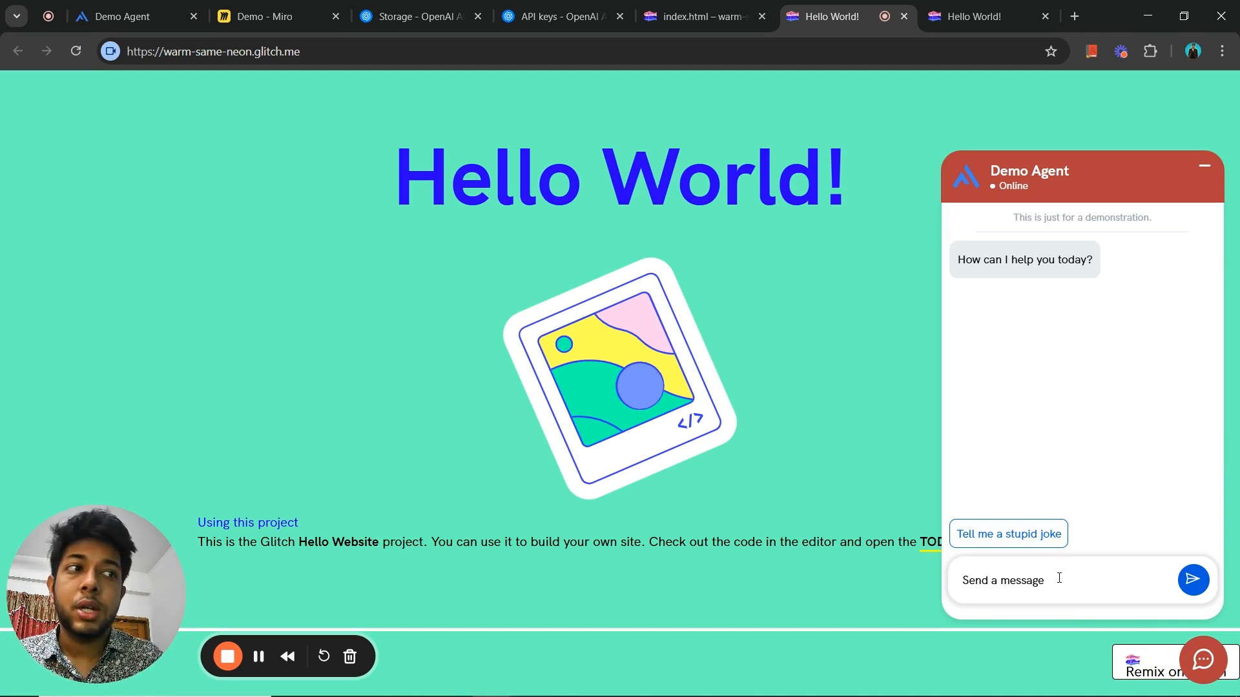
{"action": "left_click", "coordinate": [1201, 650]}
{"action": "left_click", "coordinate": [1202, 653]}
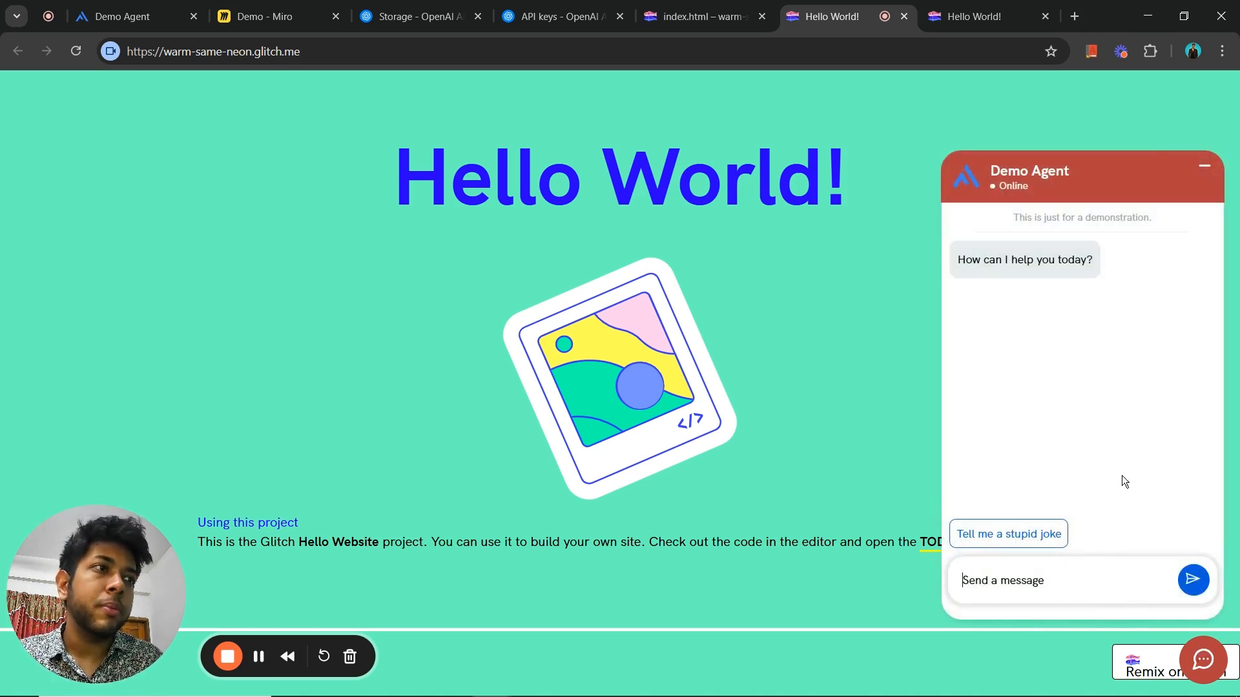
- Send the conversation starter "Tell me a stupid joke" in the chat widget and clear the unsent "Hello" from the message field
{"action": "type", "text": "Hello"}
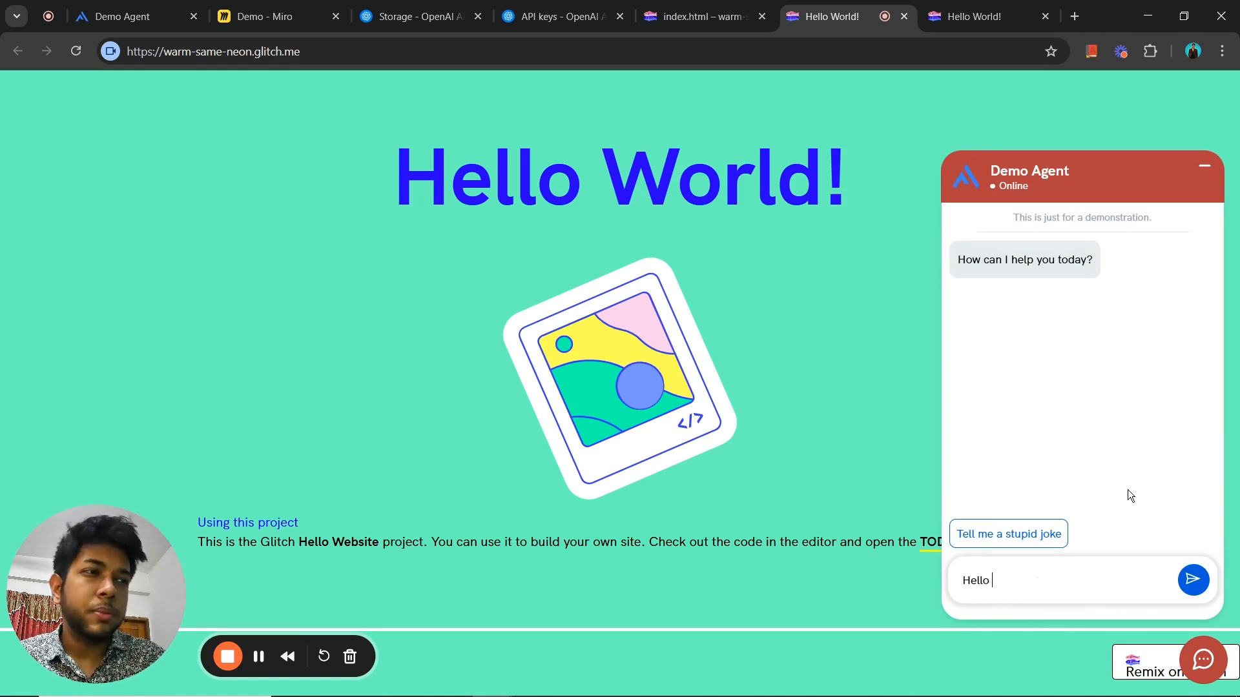
{"action": "left_click", "coordinate": [1027, 533]}
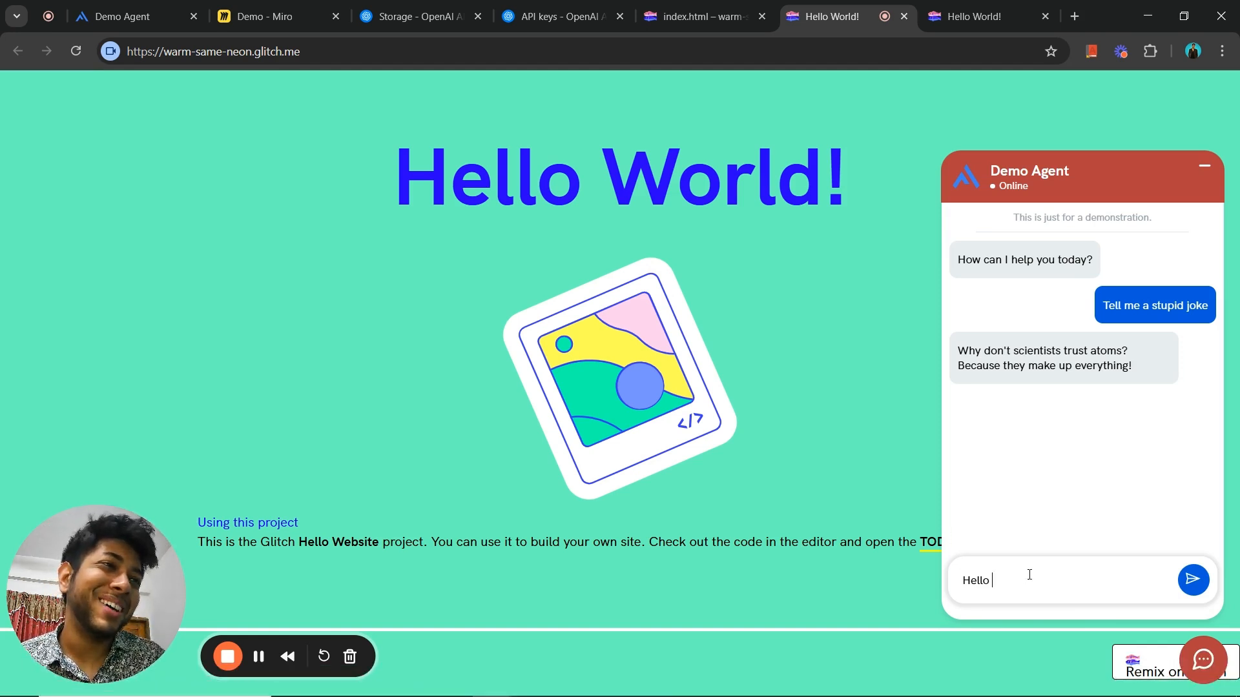
{"action": "key", "text": "BackSpace"}
{"action": "key", "text": "BackSpace"}
{"action": "key", "text": "BackSpace"}
{"action": "key", "text": "BackSpace"}
{"action": "key", "text": "BackSpace"}
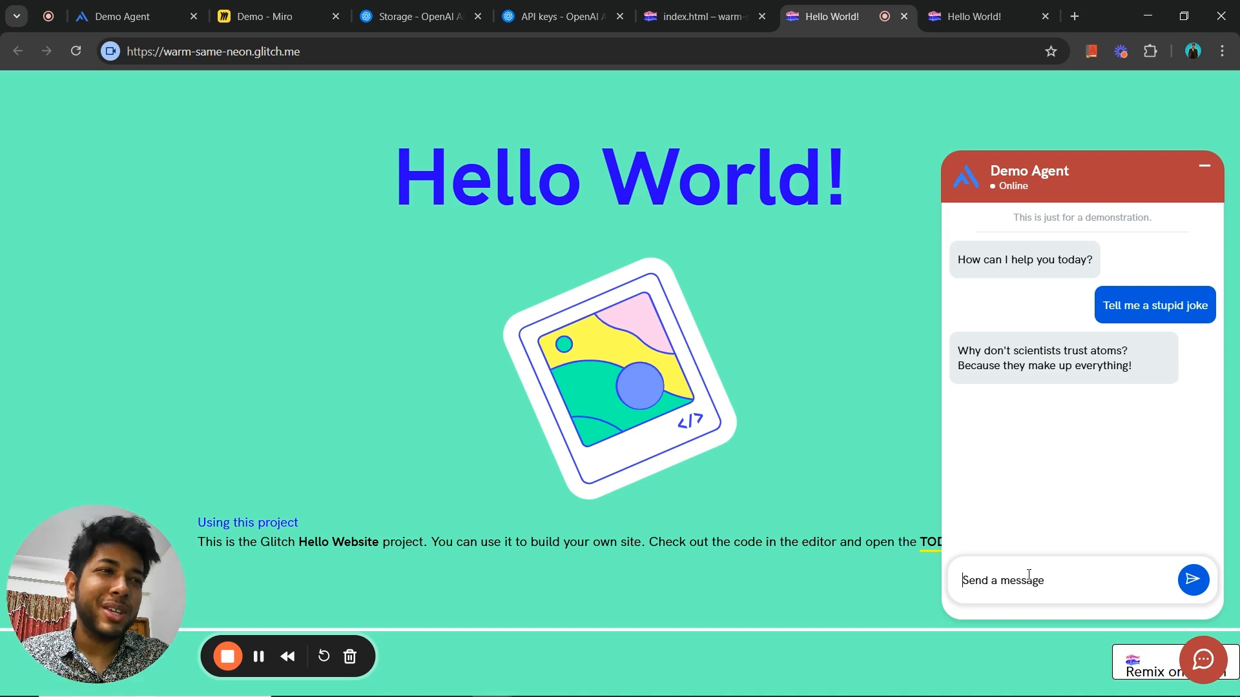
- Ask the website's Demo Agent "What services do u provide" to test its knowledge
{"action": "type", "text": "What serci"}
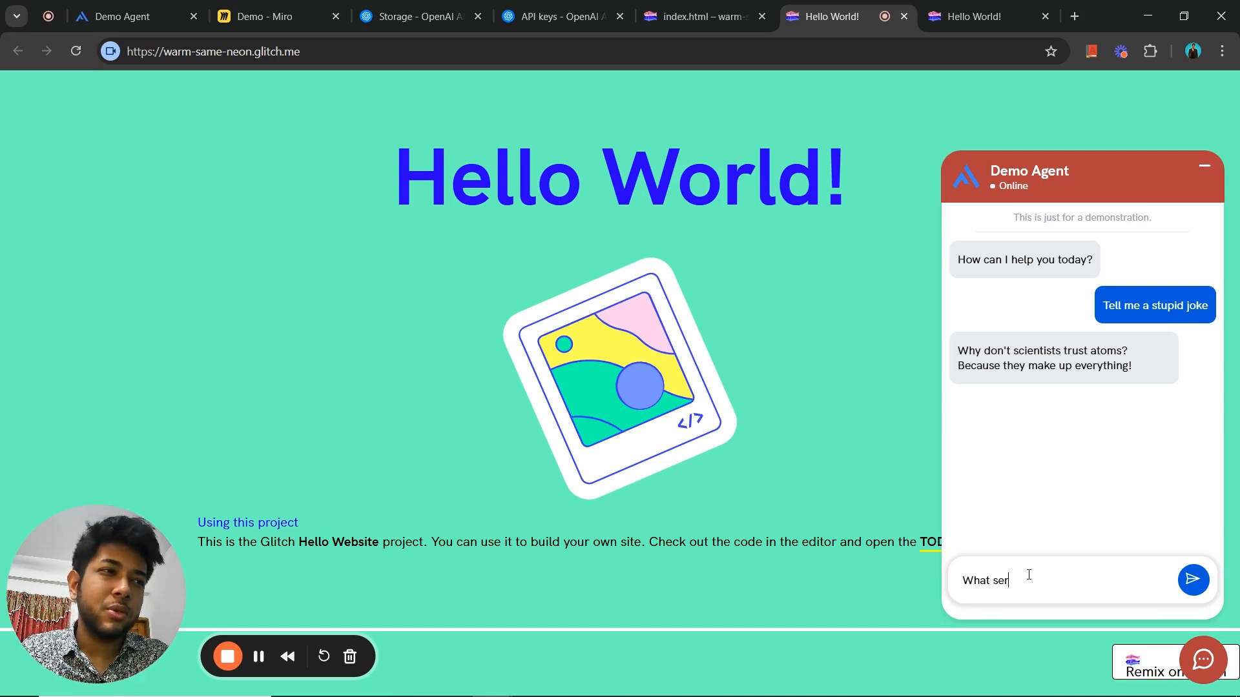
{"action": "key", "text": "BackSpace"}
{"action": "key", "text": "BackSpace"}
{"action": "type", "text": "vice"}
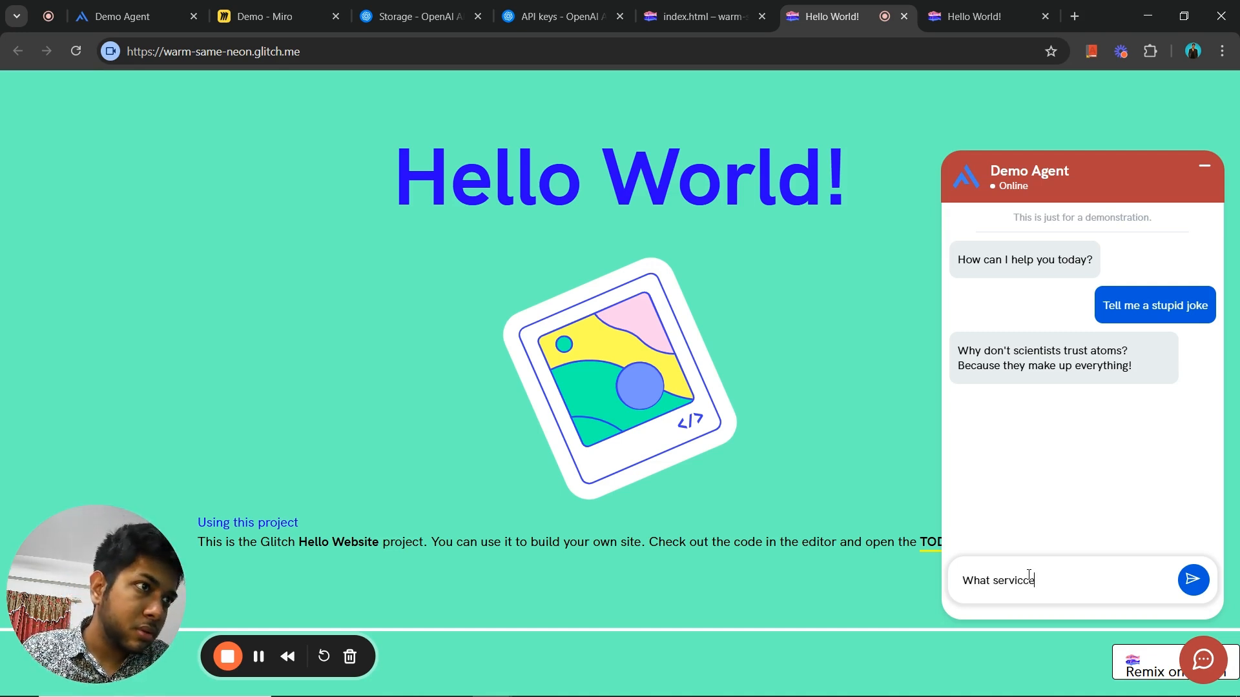
{"action": "type", "text": "s do u"}
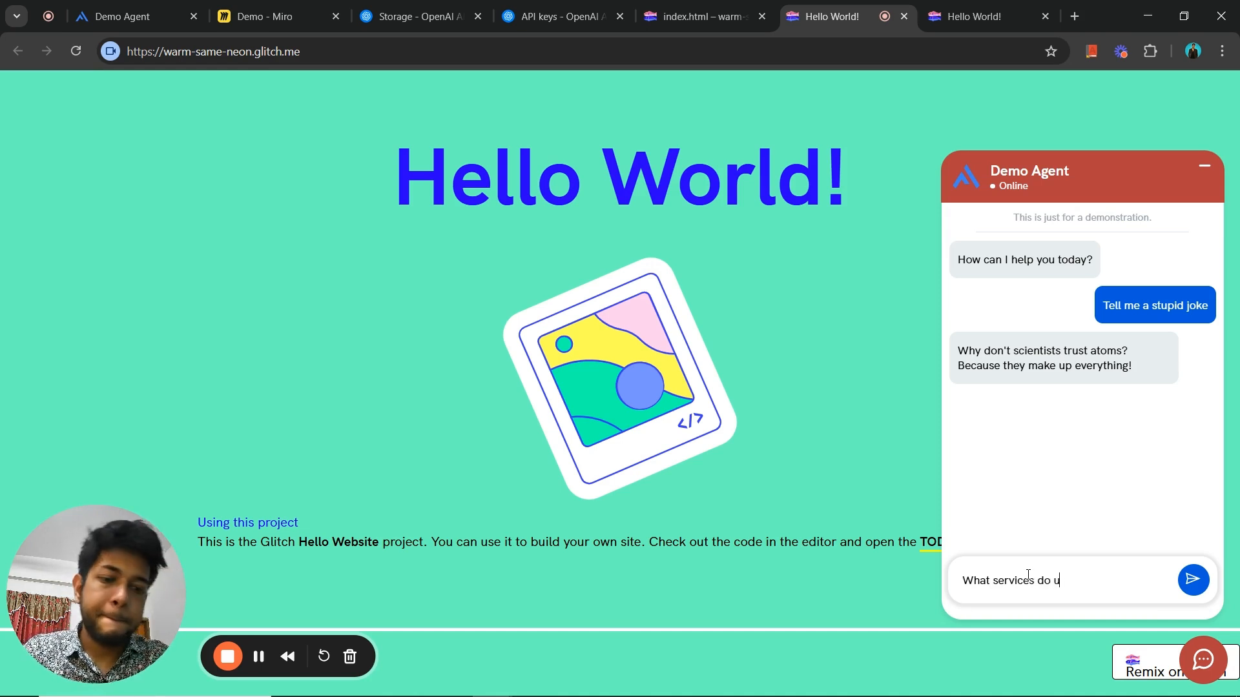
{"action": "type", "text": " provide"}
{"action": "key", "text": "Return"}
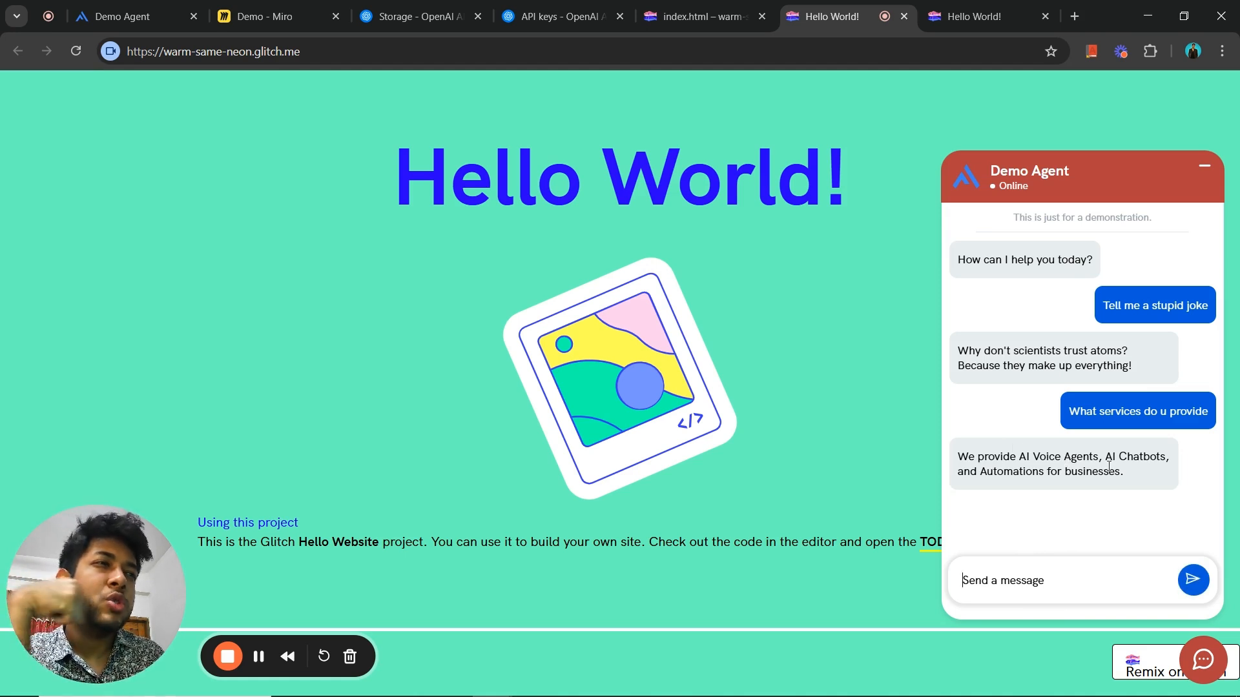
- Review the agent's answer about its services and collapse the chat widget on the website
{"action": "left_click_drag", "start_coordinate": [1120, 470], "coordinate": [954, 455]}
{"action": "left_click", "coordinate": [1016, 495]}
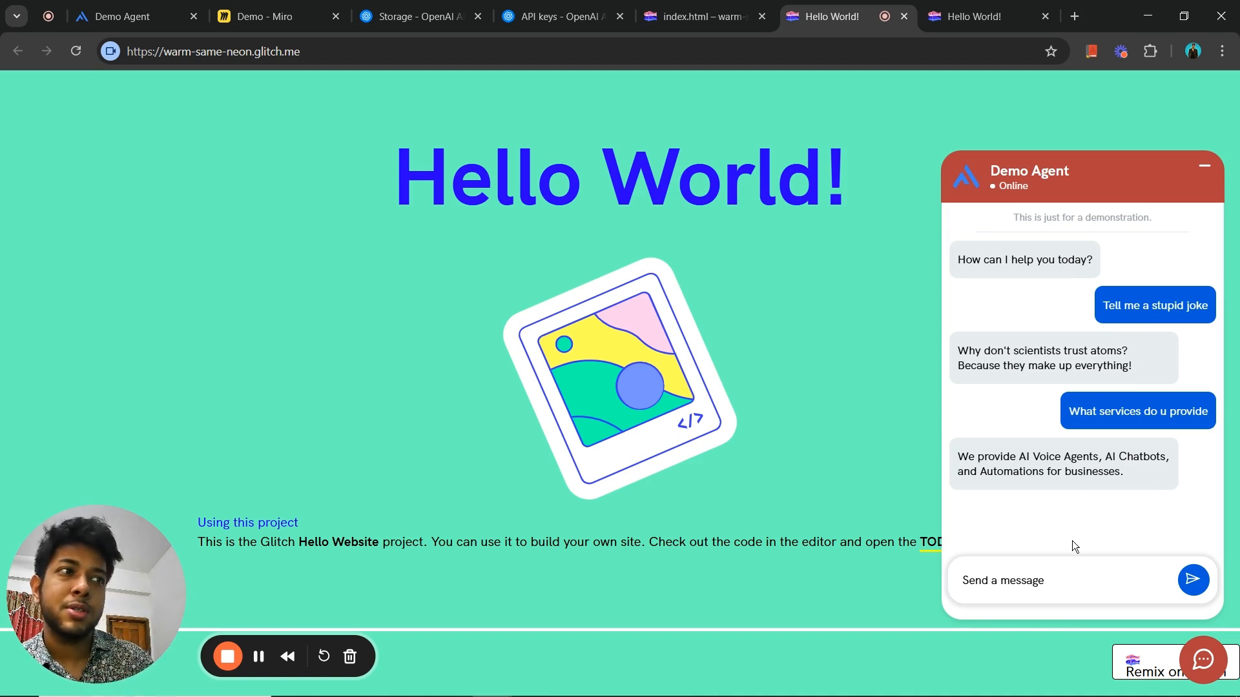
{"action": "left_click", "coordinate": [1199, 663]}
{"action": "left_click", "coordinate": [1199, 662]}
{"action": "left_click", "coordinate": [1199, 663]}
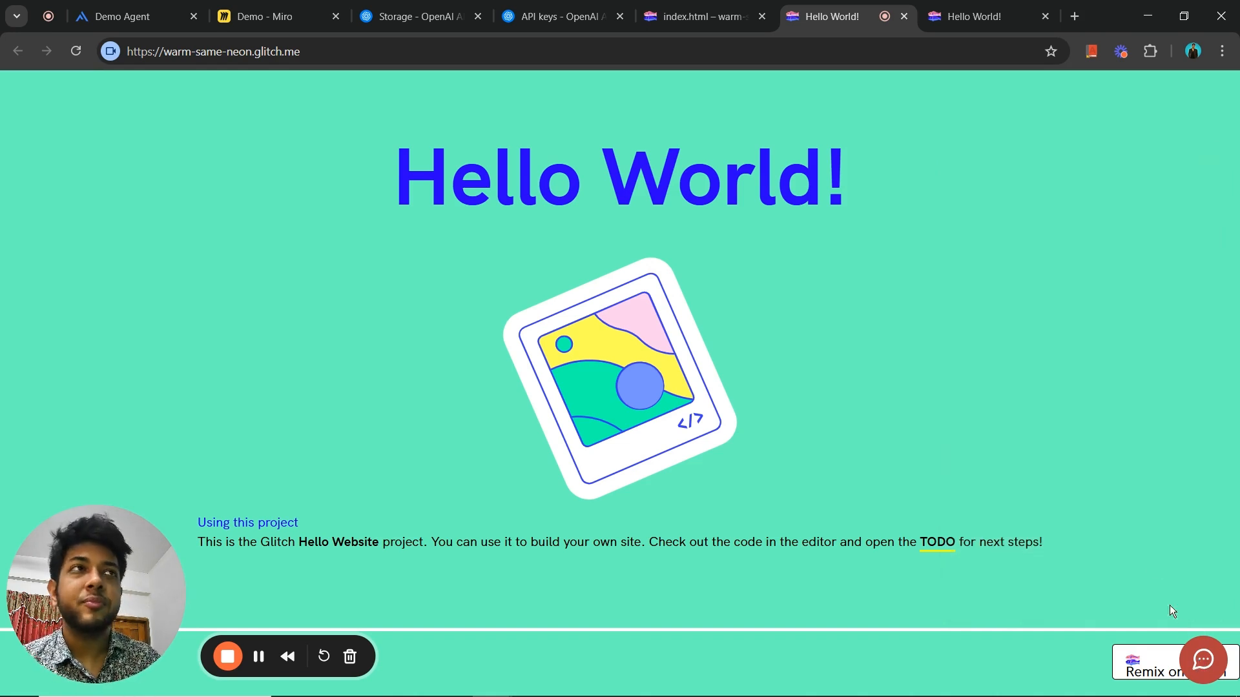